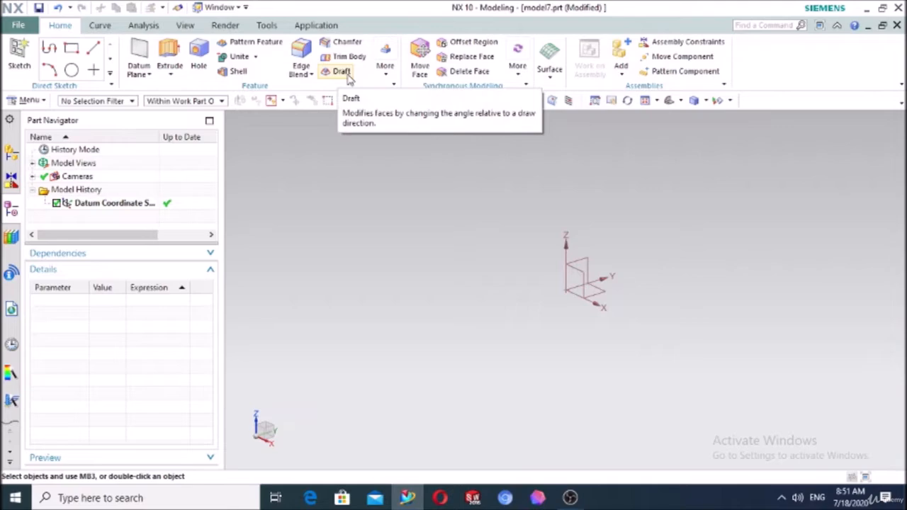
# Sketch a 180 × 101.6 centre rectangle at the origin on the XY plane
pyautogui.click(386, 75)
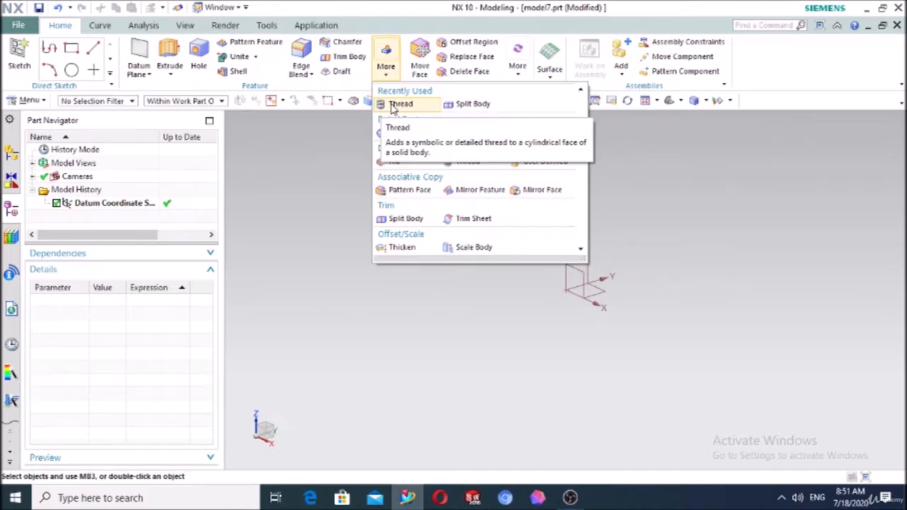
pyautogui.click(276, 202)
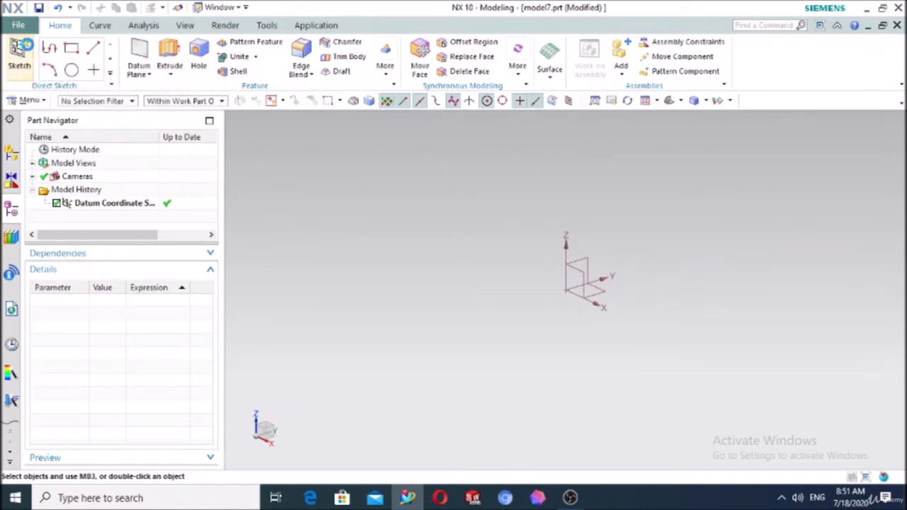
pyautogui.click(20, 53)
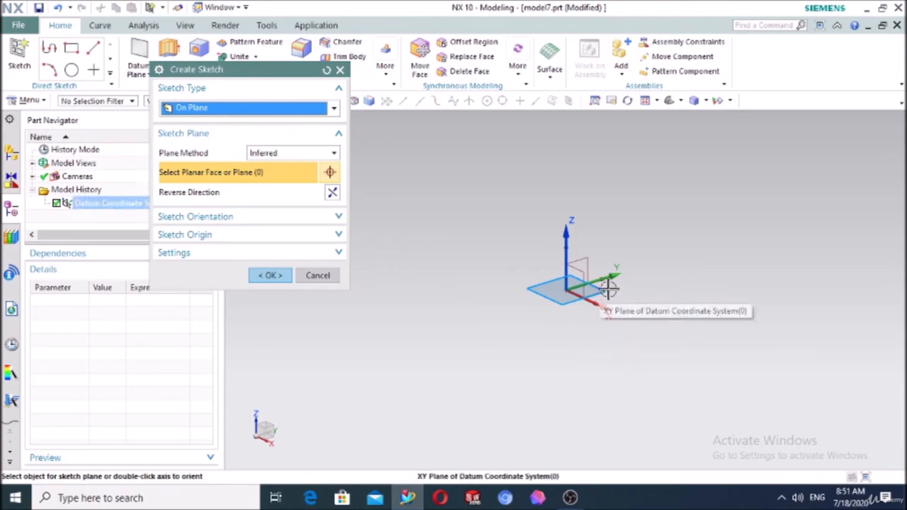
pyautogui.click(608, 288)
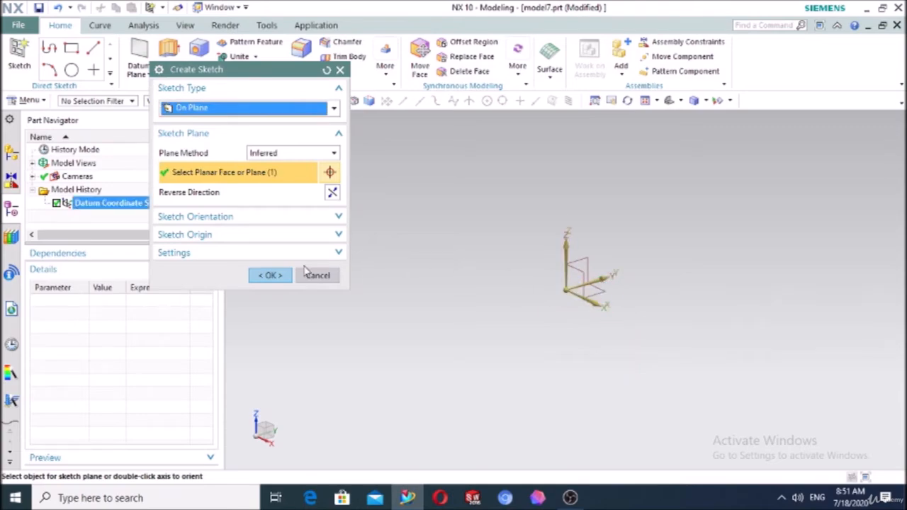
pyautogui.click(266, 275)
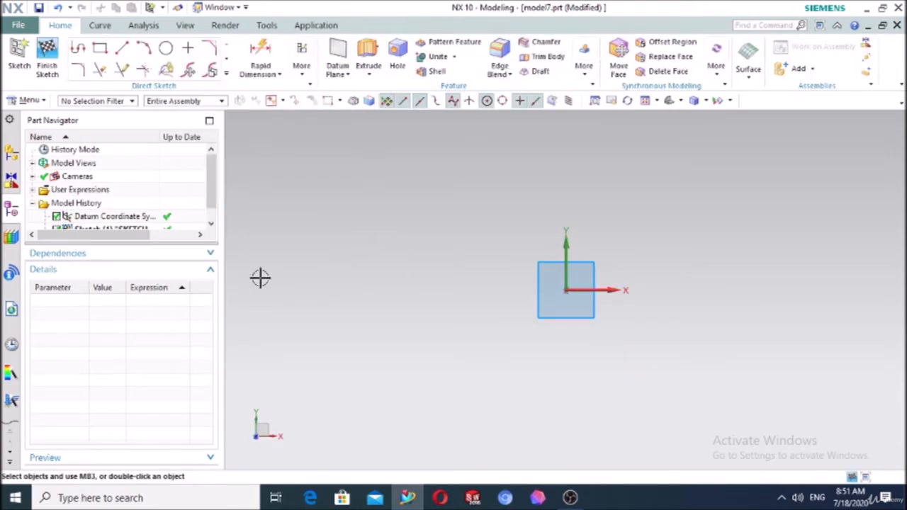
pyautogui.click(102, 51)
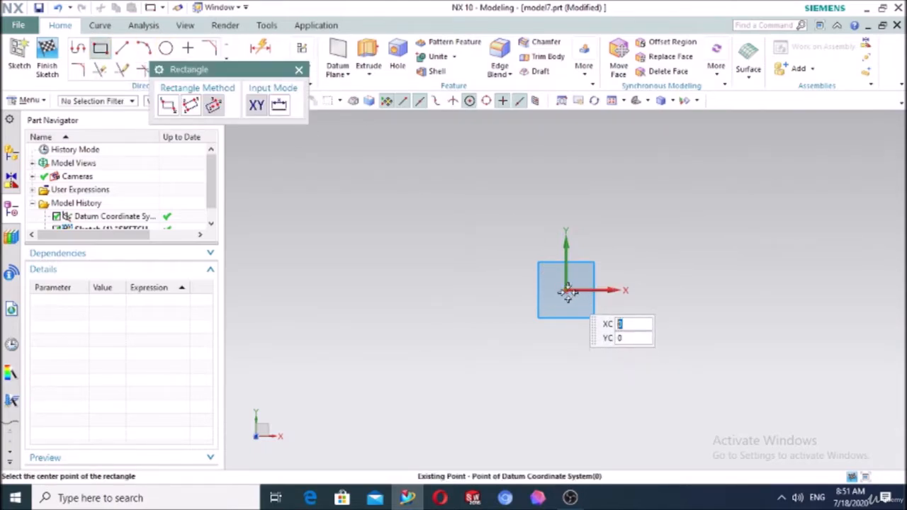
pyautogui.click(567, 291)
pyautogui.click(751, 290)
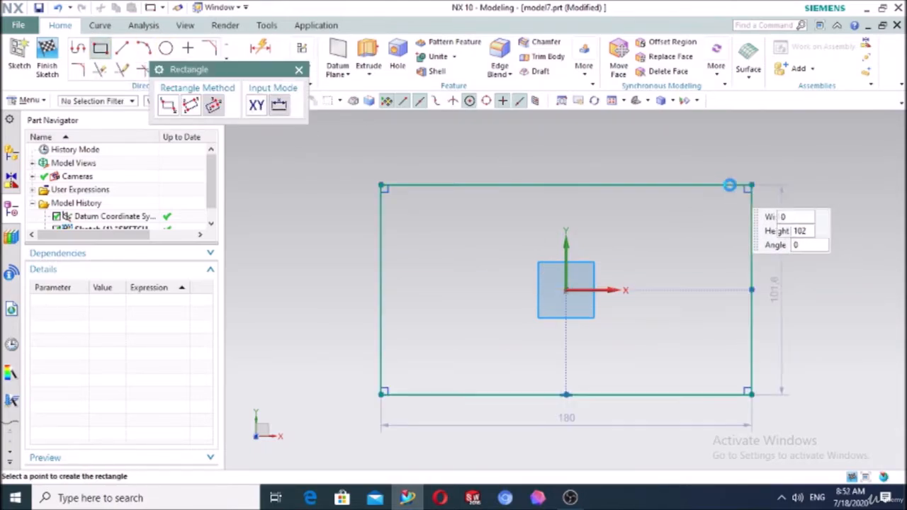
pyautogui.click(730, 186)
pyautogui.click(299, 70)
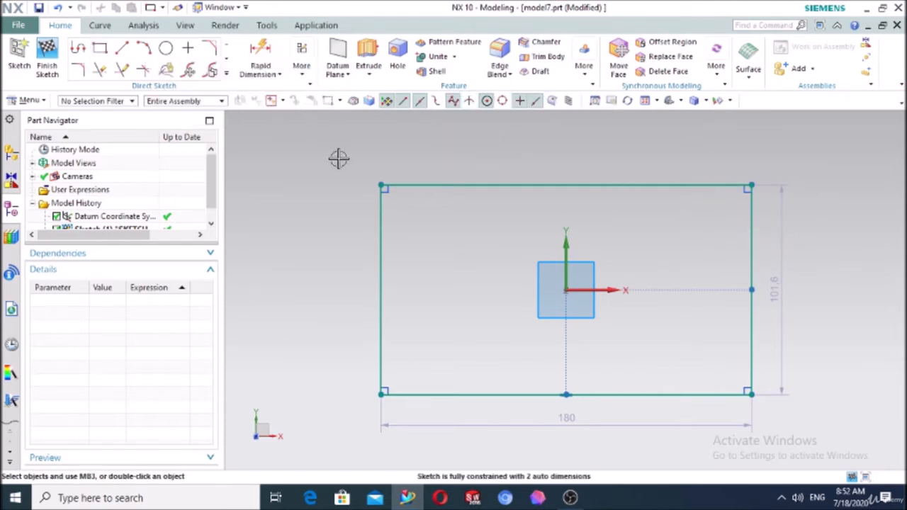
# Extrude the rectangle 70 mm into a solid block
pyautogui.click(368, 51)
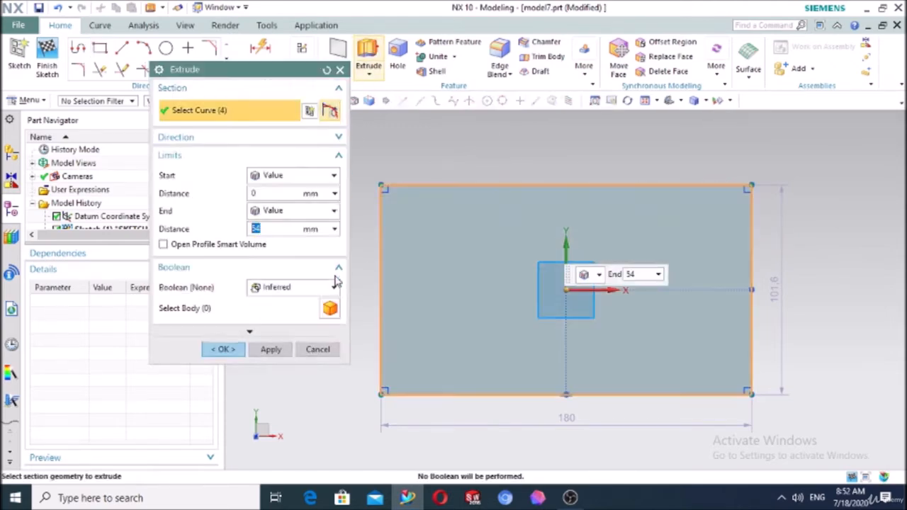
pyautogui.moveTo(431, 405); pyautogui.dragTo(419, 348, button='middle')
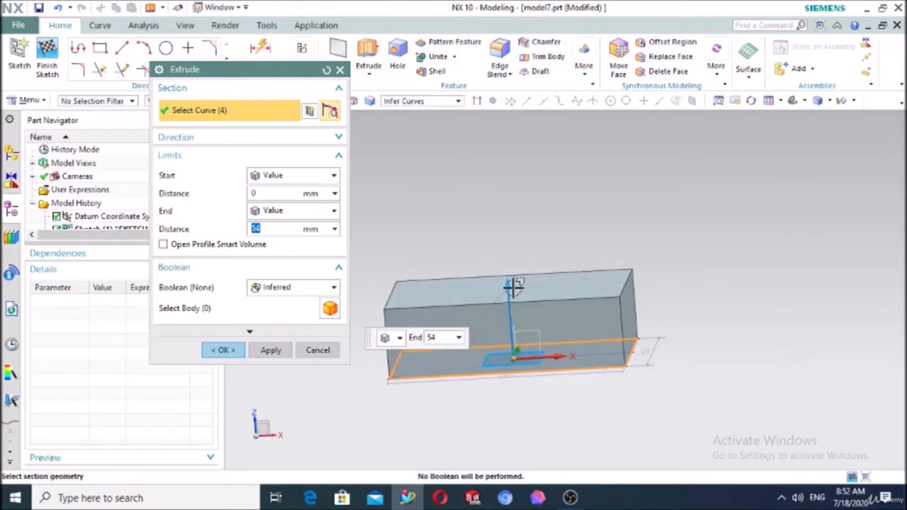
pyautogui.moveTo(508, 257)
pyautogui.mouseDown()
pyautogui.moveTo(506, 216)
pyautogui.moveTo(506, 264)
pyautogui.mouseUp()
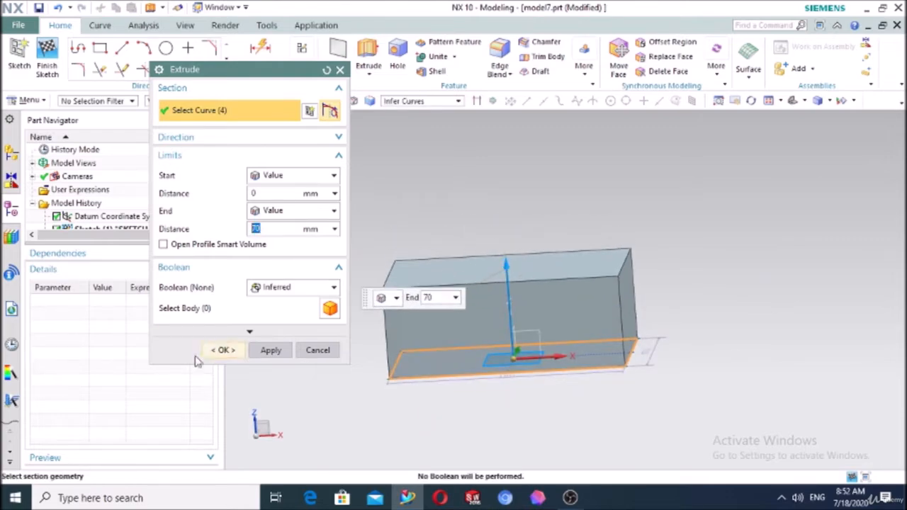
pyautogui.click(223, 350)
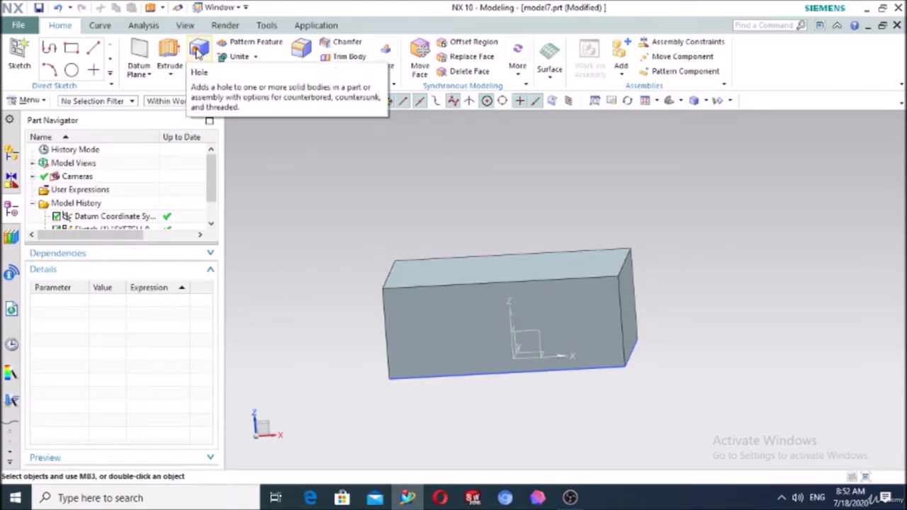
# Start a General Hole of Simple form and sketch its position on the block's top face
pyautogui.click(199, 55)
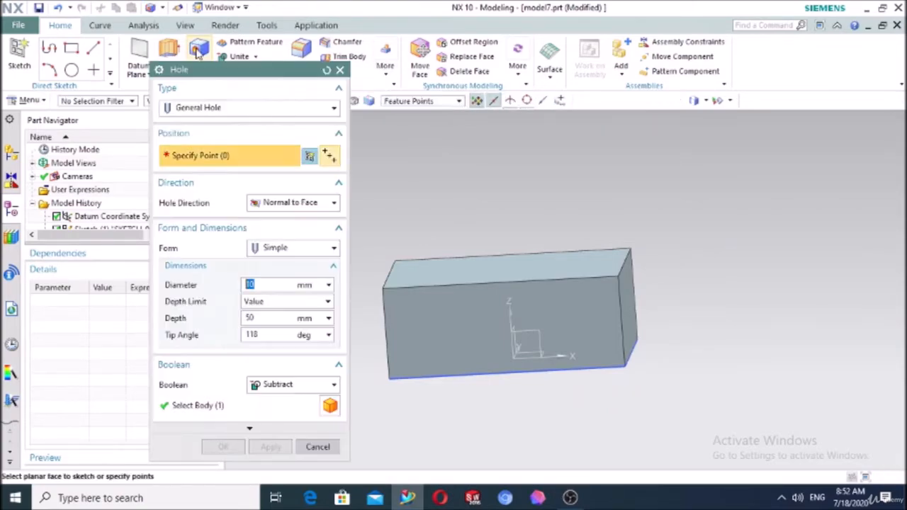
pyautogui.moveTo(206, 70); pyautogui.dragTo(117, 57)
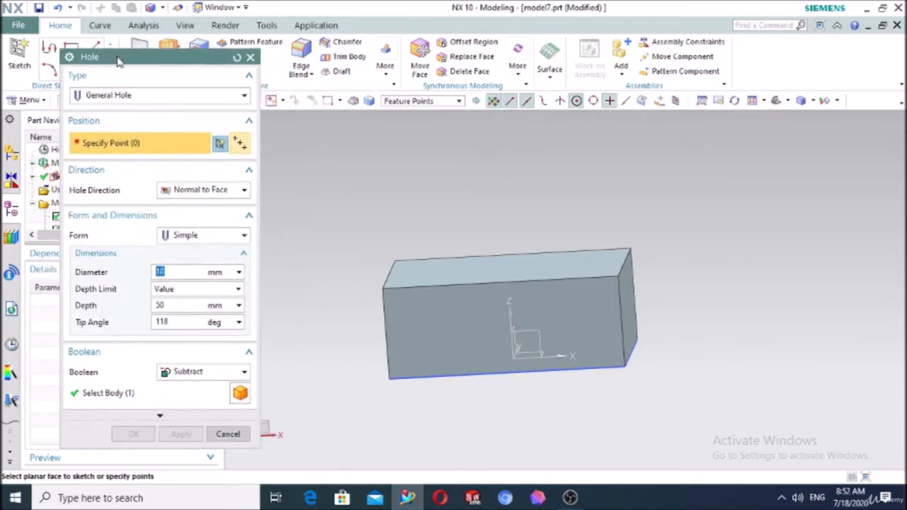
pyautogui.click(129, 100)
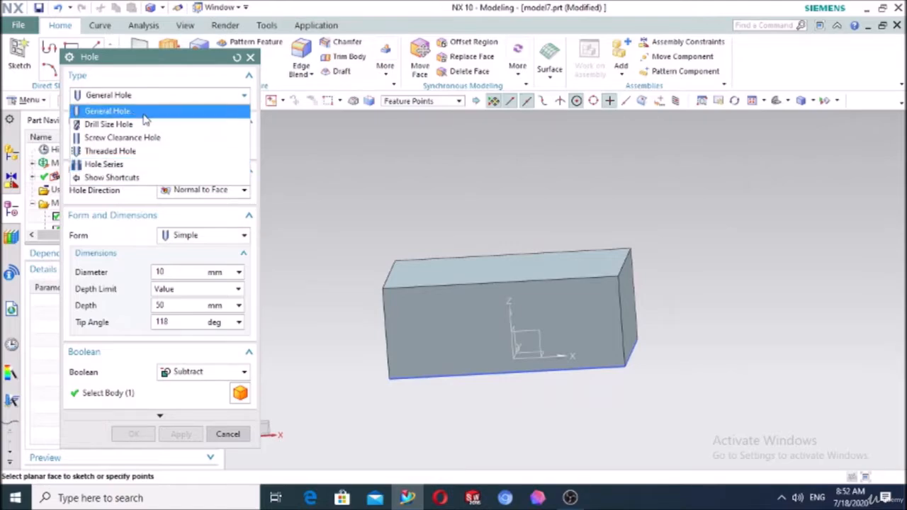
pyautogui.click(113, 111)
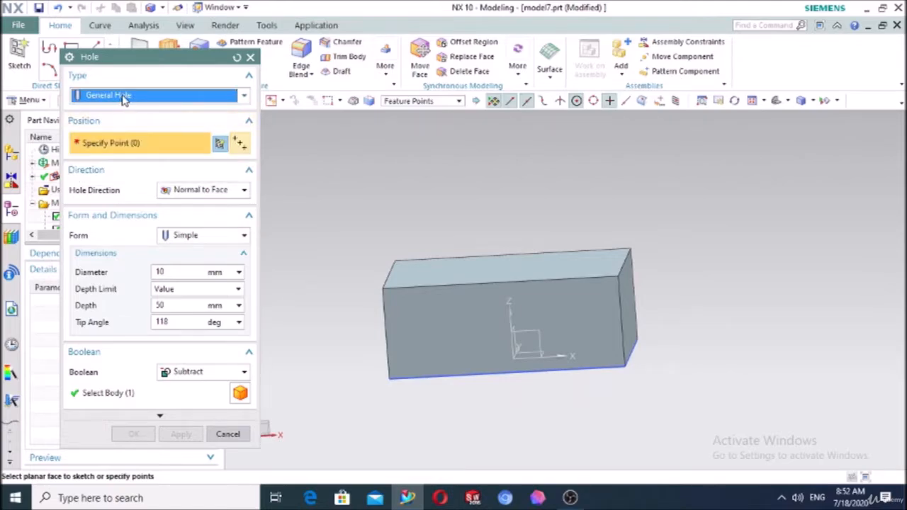
pyautogui.click(179, 241)
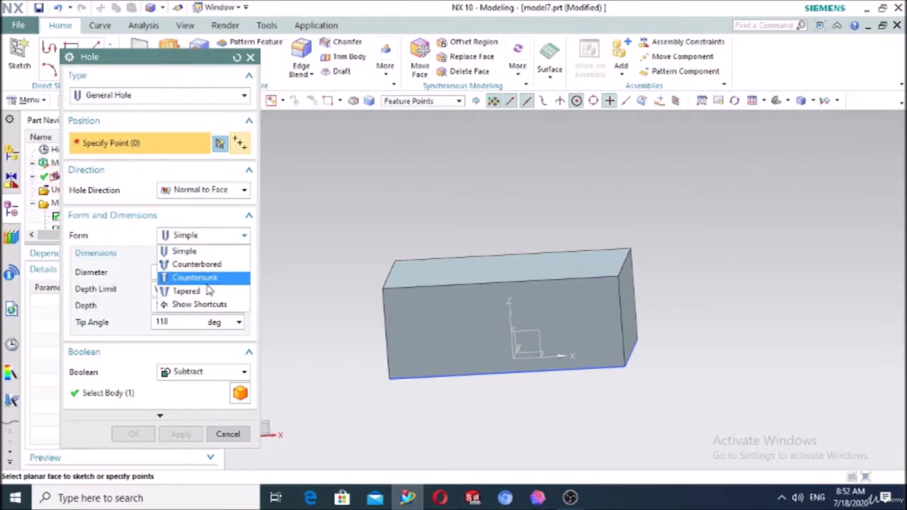
pyautogui.click(197, 254)
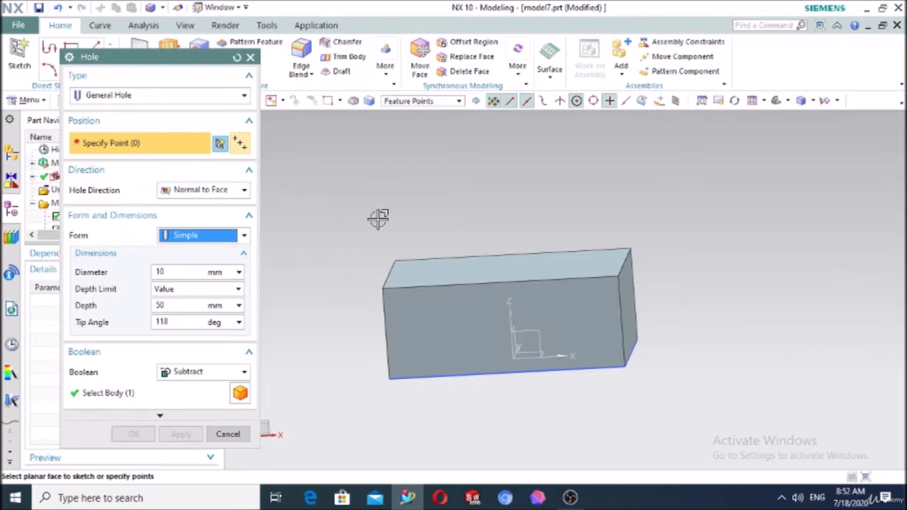
pyautogui.moveTo(407, 203); pyautogui.dragTo(396, 223, button='middle')
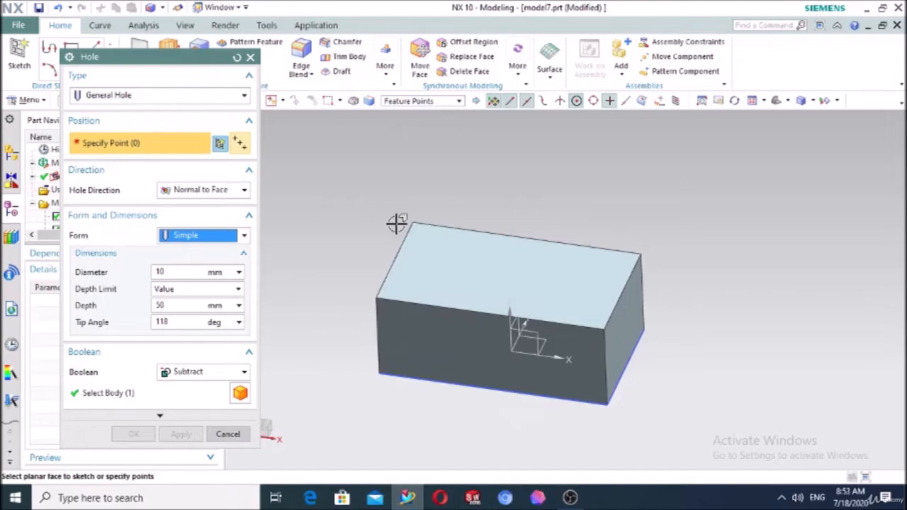
pyautogui.click(434, 272)
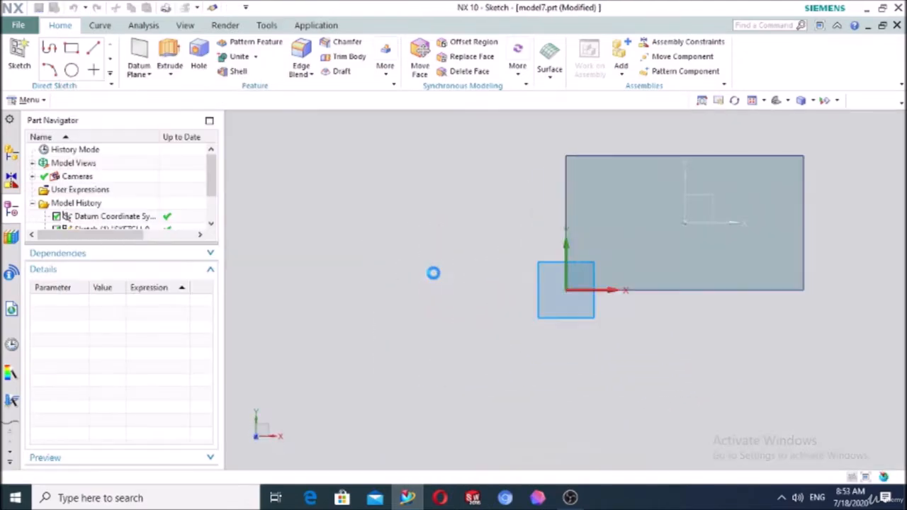
# Dimension the hole point 30 mm from the block's left edge
pyautogui.scroll(3, 587, 245)
pyautogui.scroll(2, 701, 269)
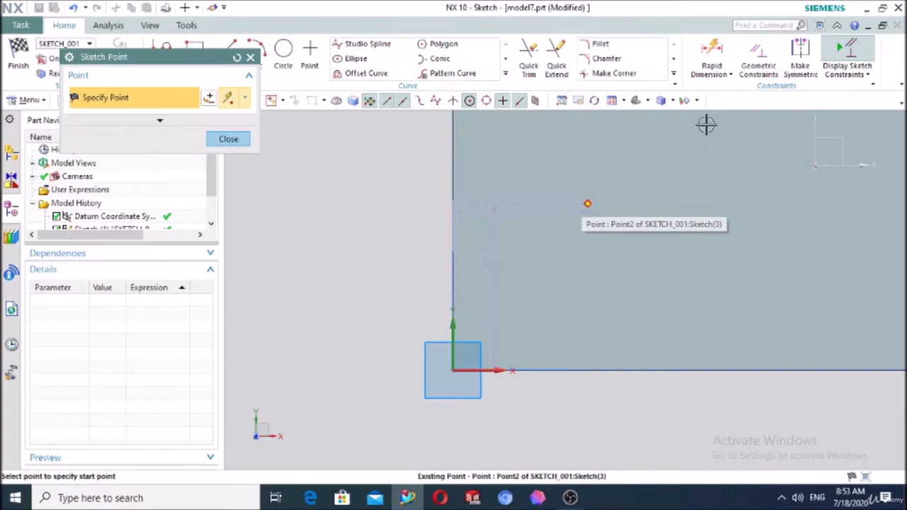
pyautogui.click(713, 56)
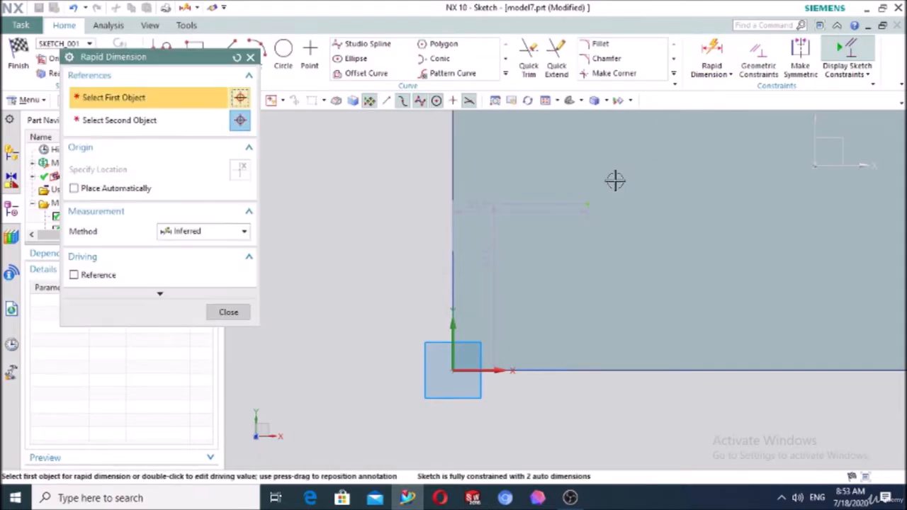
pyautogui.click(587, 204)
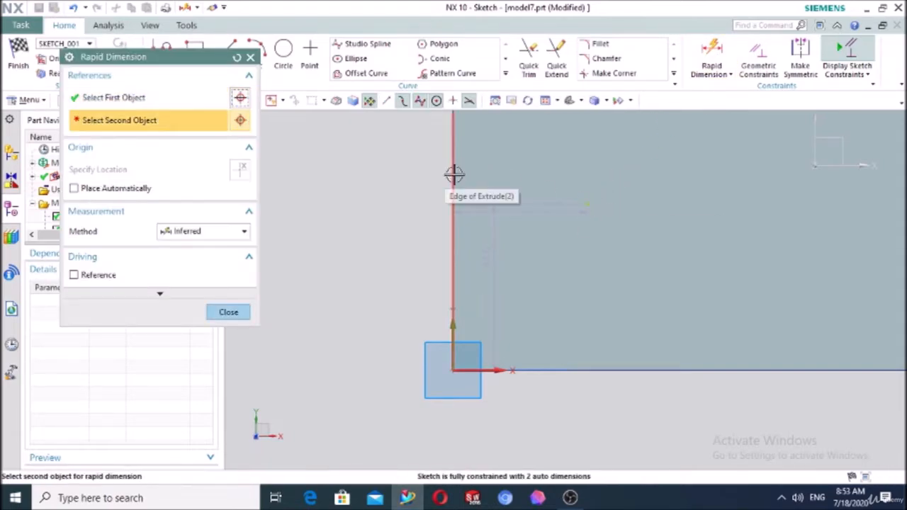
pyautogui.click(453, 177)
pyautogui.click(532, 136)
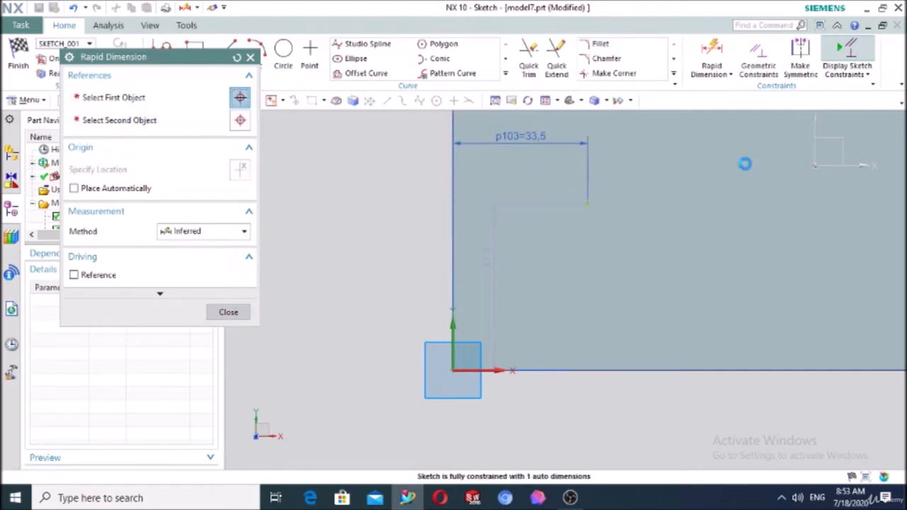
pyautogui.write('30')
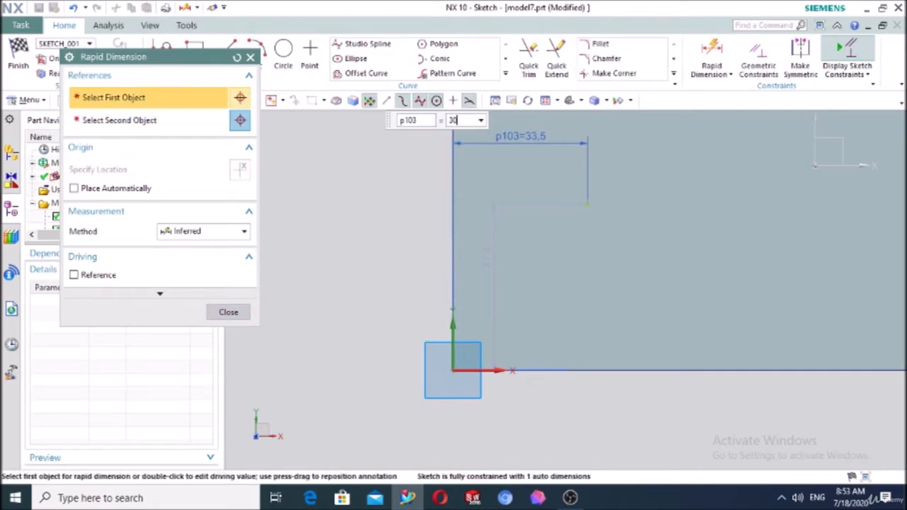
pyautogui.press('Return')
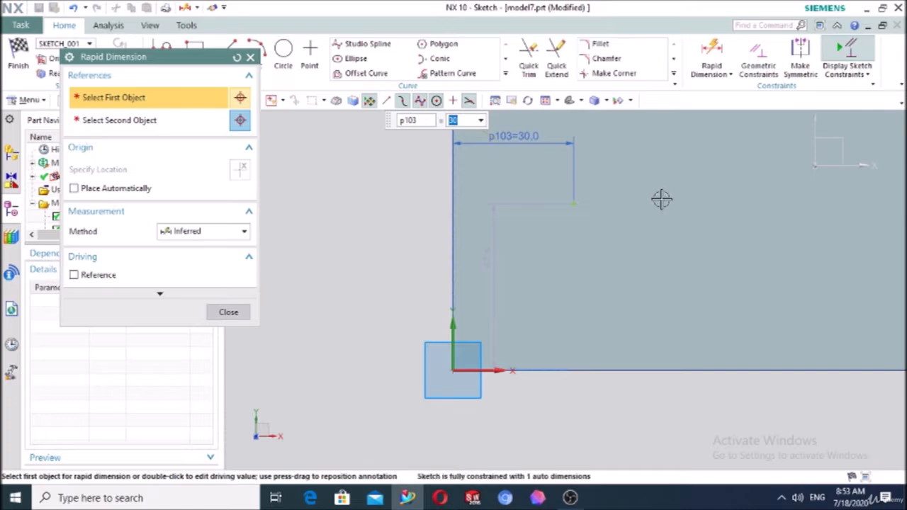
# Dimension the hole point 40 mm from the bottom edge and finish the sketch
pyautogui.click(575, 204)
pyautogui.click(580, 368)
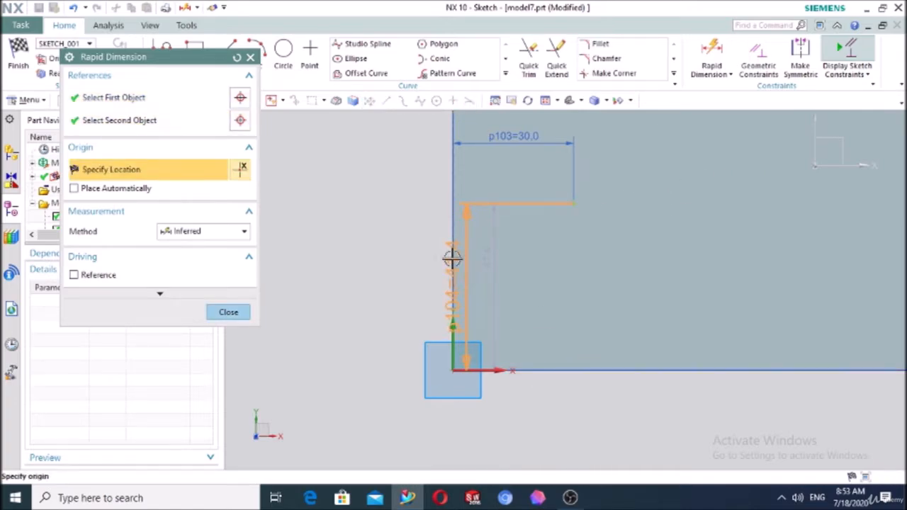
pyautogui.press('Escape')
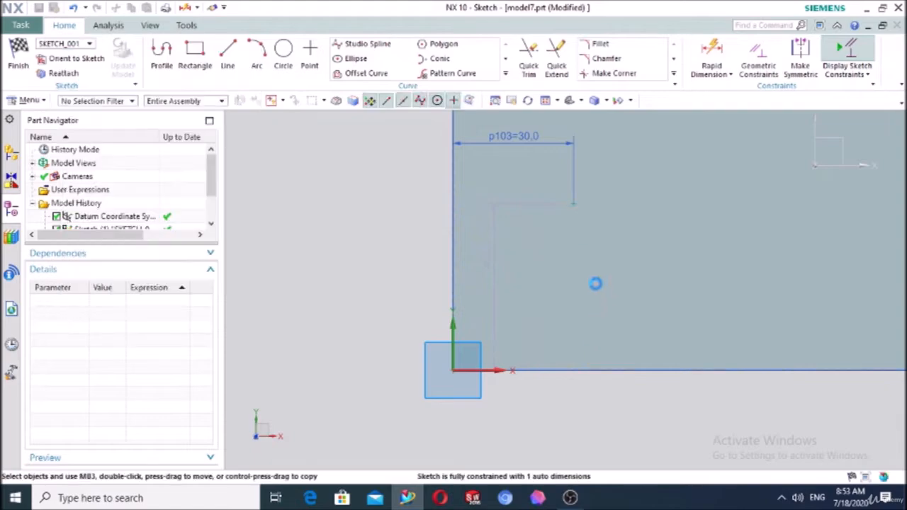
pyautogui.click(711, 59)
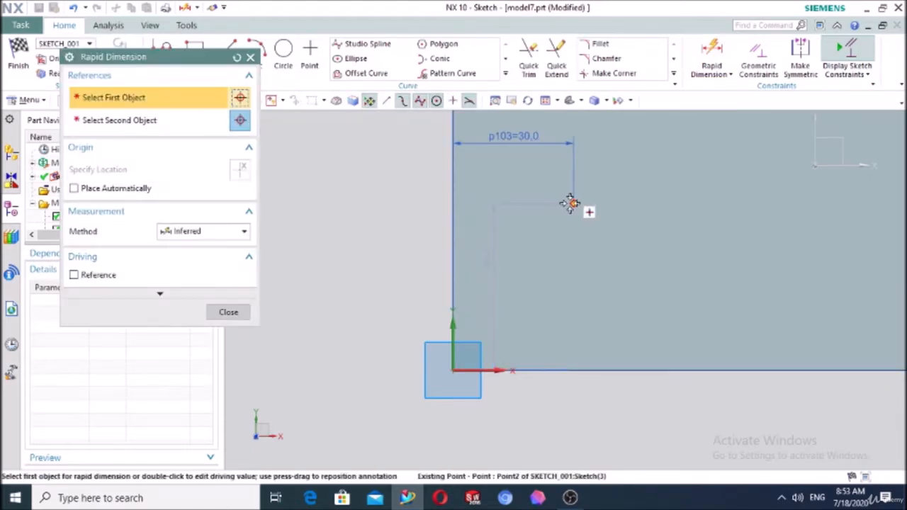
pyautogui.click(568, 203)
pyautogui.click(549, 370)
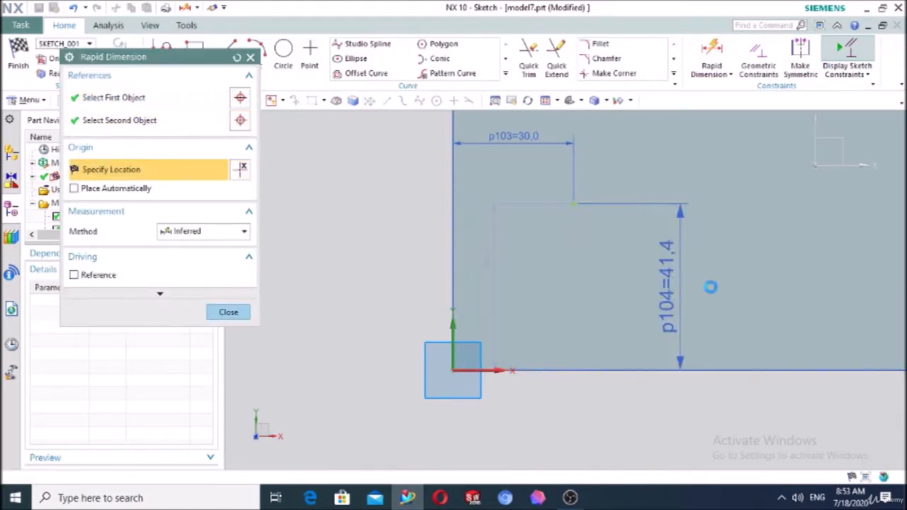
pyautogui.click(716, 287)
pyautogui.write('40')
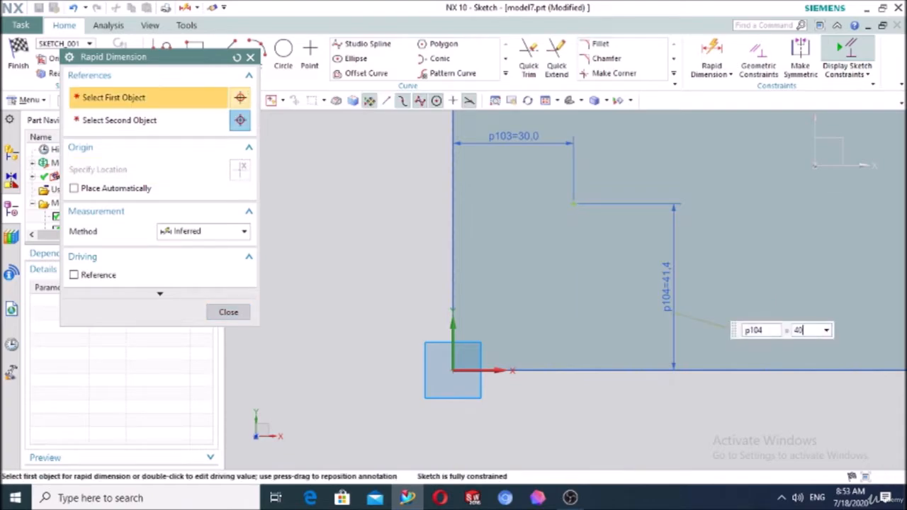
pyautogui.press('Return')
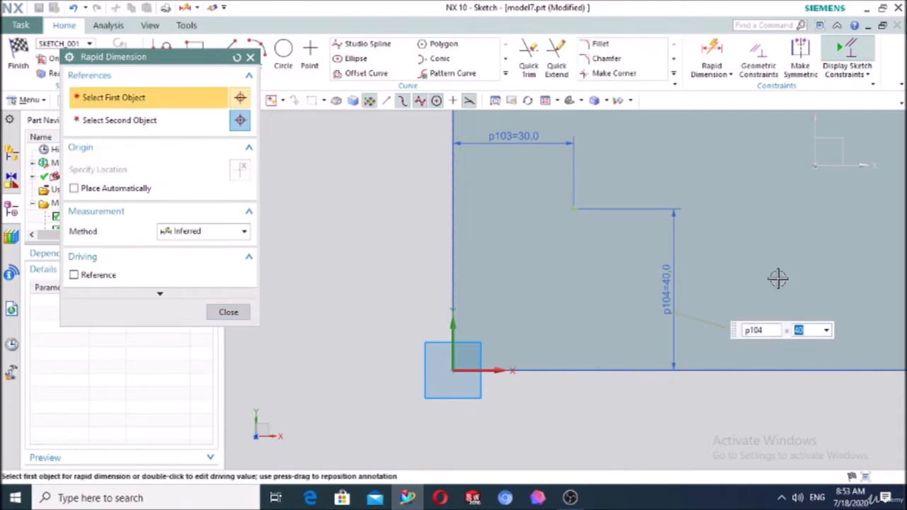
pyautogui.click(234, 313)
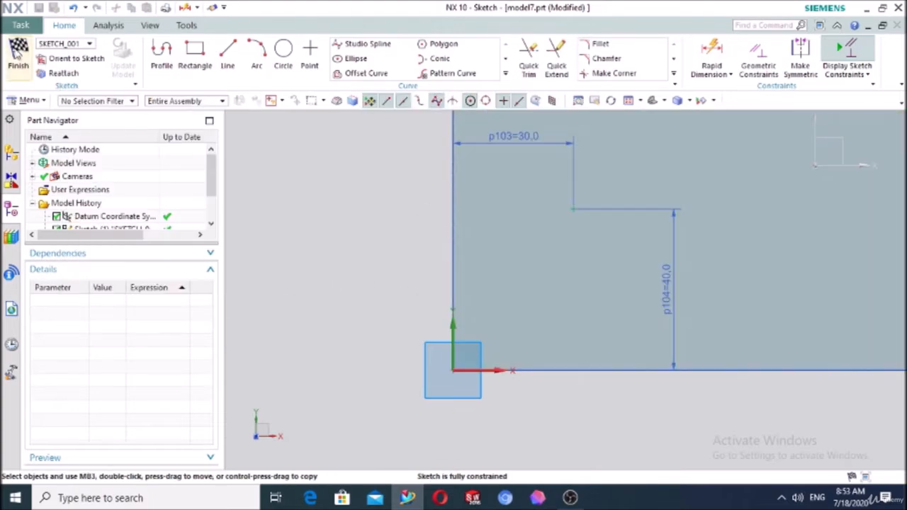
pyautogui.click(17, 56)
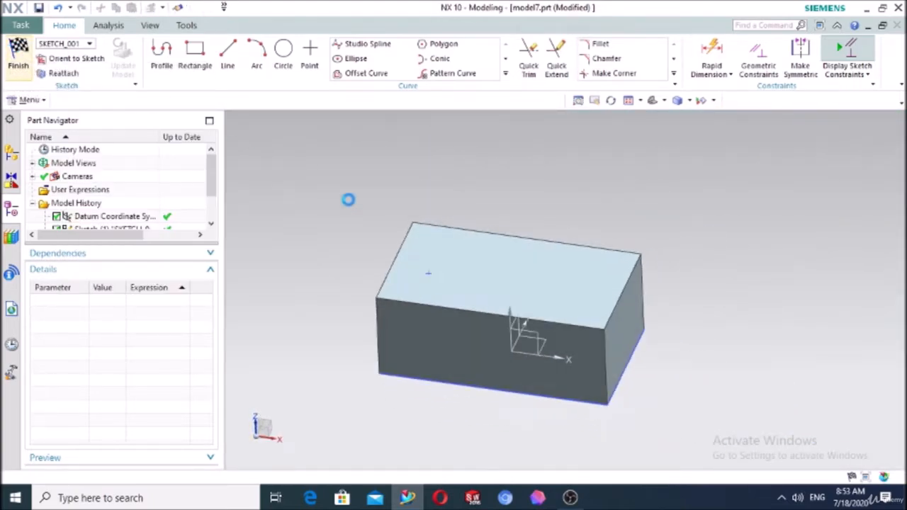
# Set the hole diameter to 15 mm and depth to 60 mm in a front view
pyautogui.scroll(3, 428, 287)
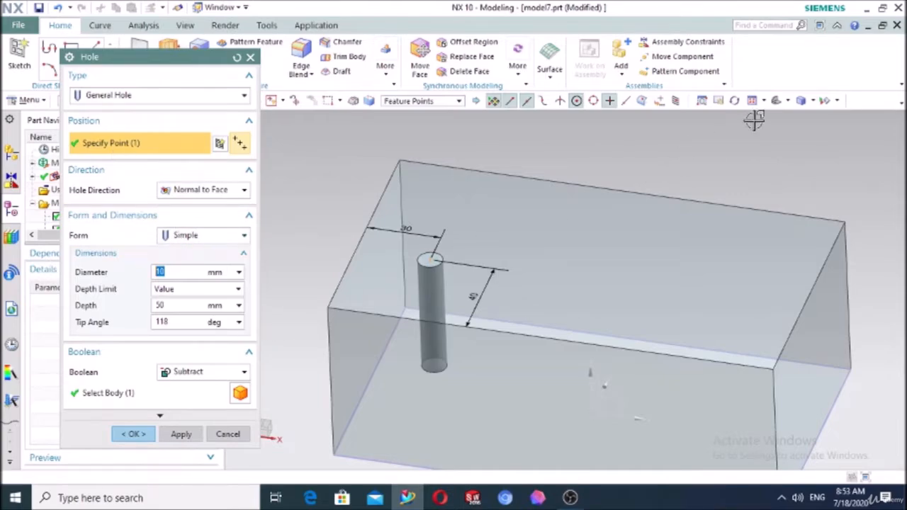
pyautogui.click(783, 100)
pyautogui.click(799, 157)
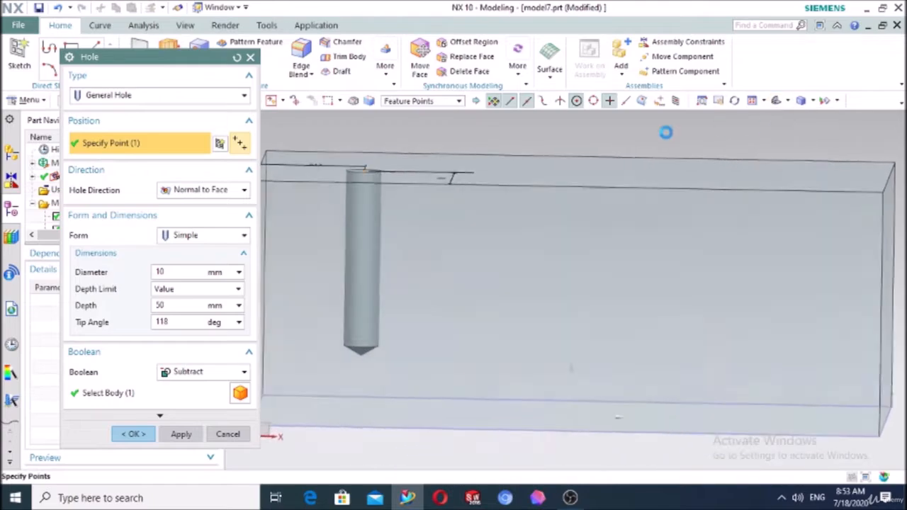
pyautogui.scroll(-2, 488, 219)
pyautogui.scroll(-1, 554, 236)
pyautogui.scroll(2, 439, 197)
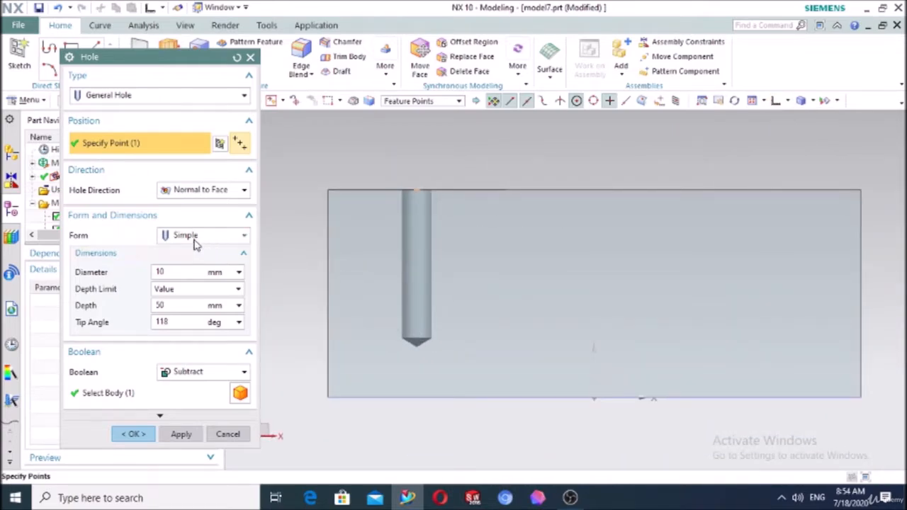
pyautogui.moveTo(168, 276); pyautogui.dragTo(143, 275)
pyautogui.write('15')
pyautogui.press('Return')
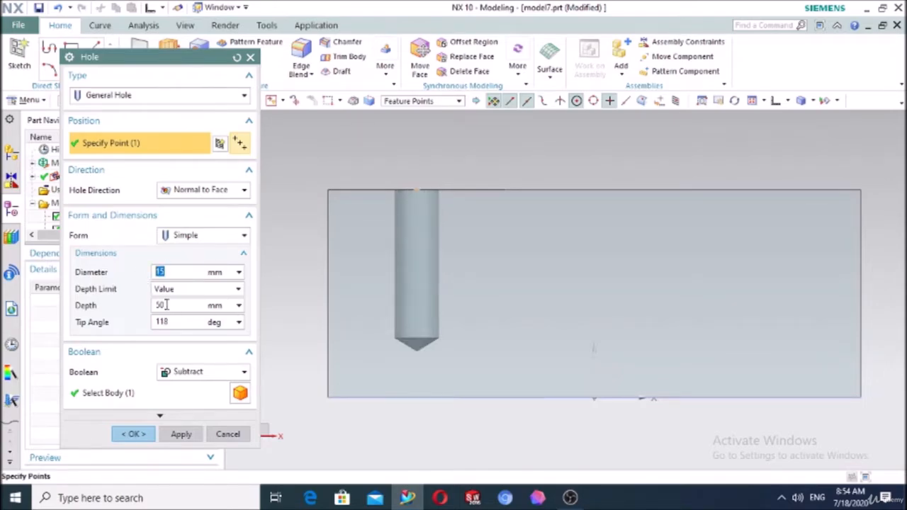
pyautogui.moveTo(165, 304); pyautogui.dragTo(141, 314)
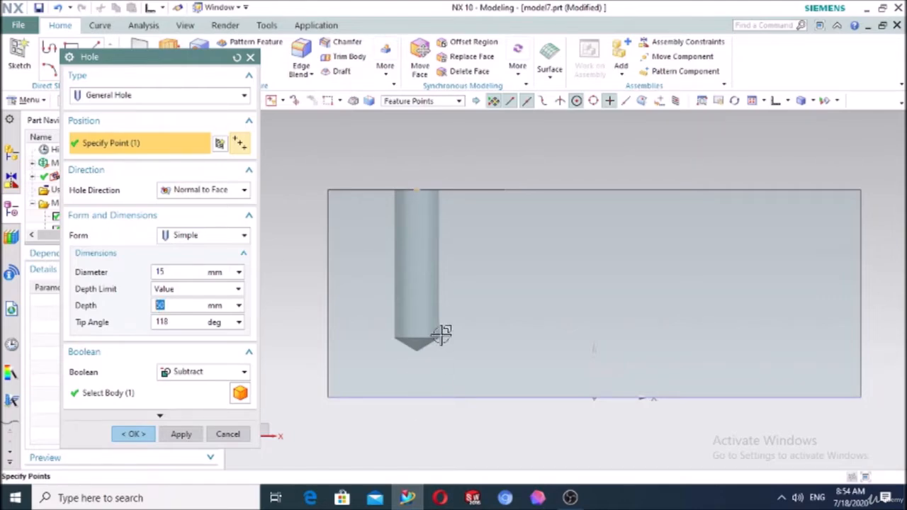
pyautogui.write('60')
pyautogui.press('Return')
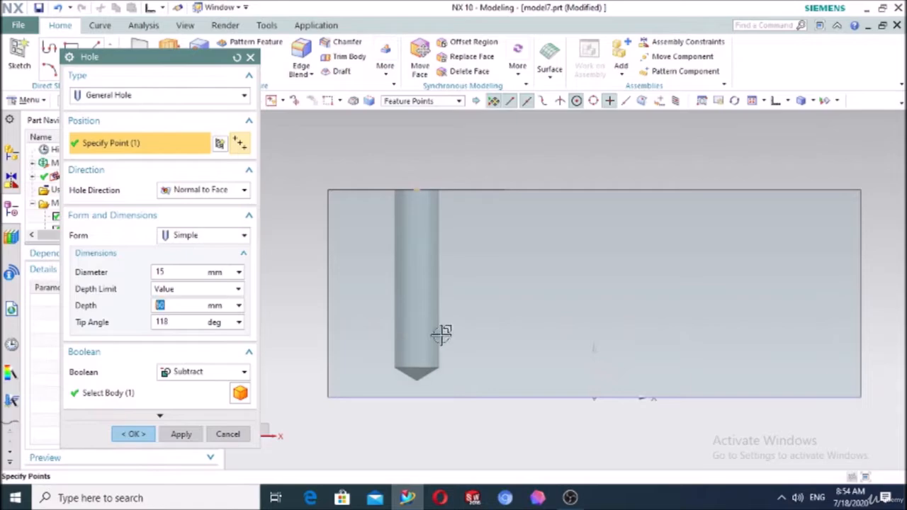
# Try Through All and Until Selected depth limits, then return to Value
pyautogui.click(178, 290)
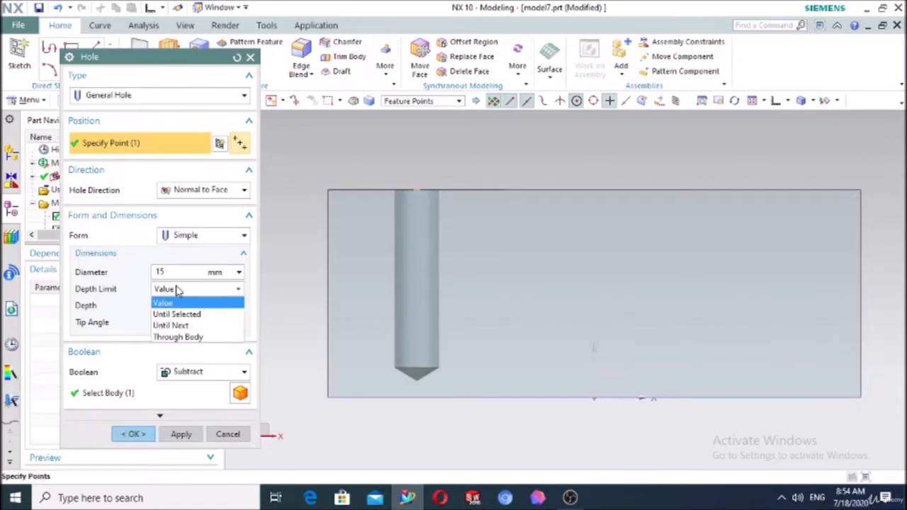
pyautogui.click(190, 337)
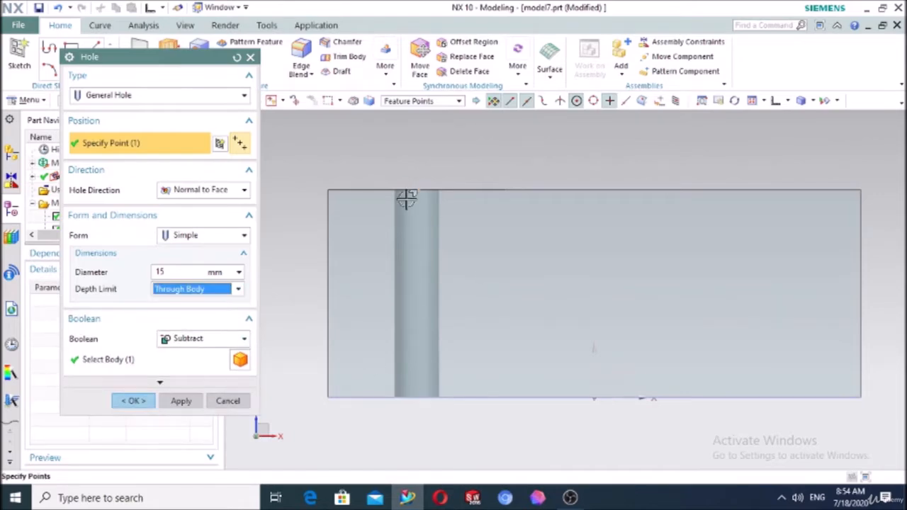
pyautogui.click(202, 290)
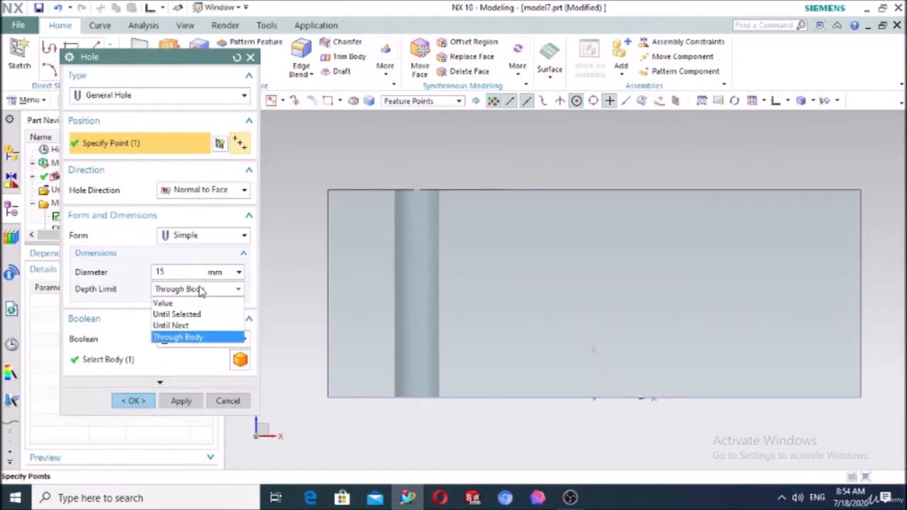
pyautogui.click(193, 318)
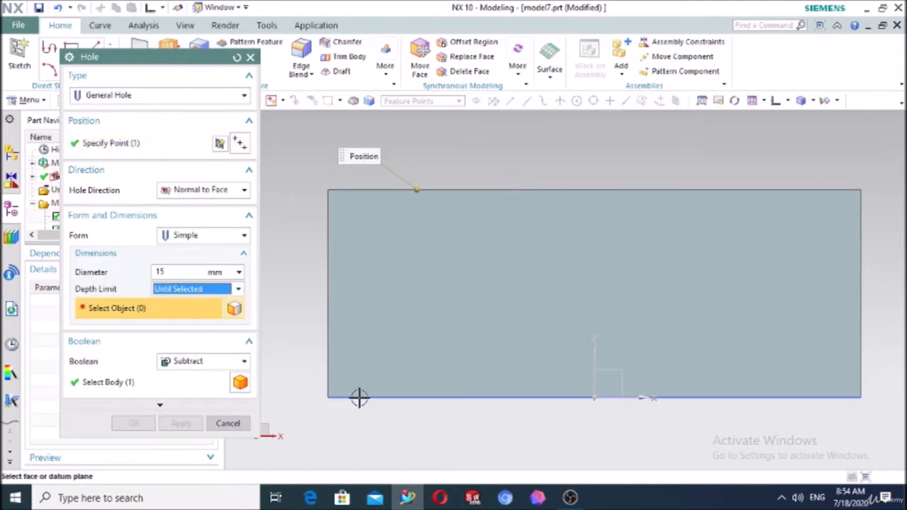
pyautogui.moveTo(377, 416); pyautogui.dragTo(375, 389, button='middle')
pyautogui.click(417, 337)
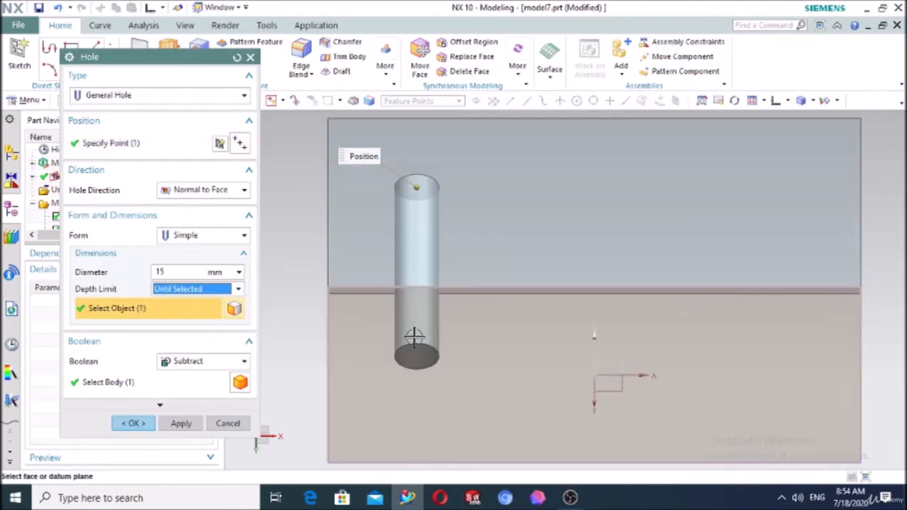
pyautogui.scroll(-3, 318, 328)
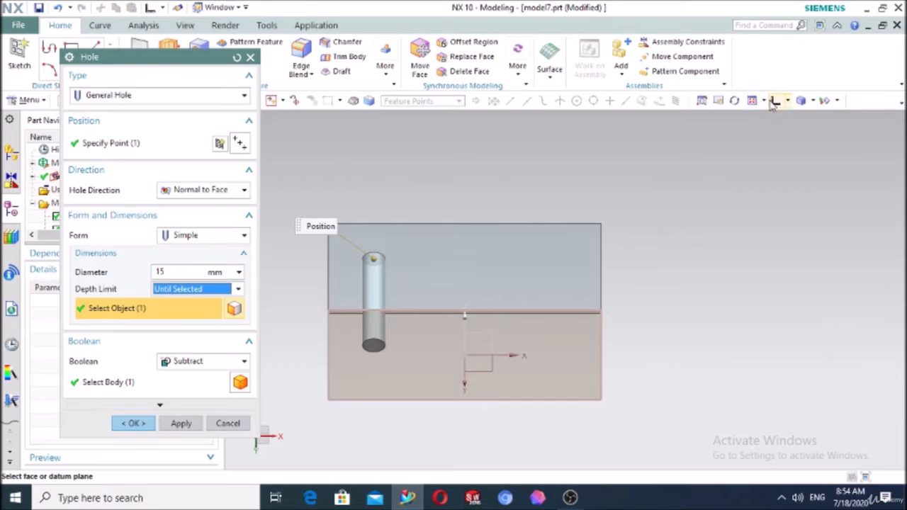
pyautogui.click(775, 101)
pyautogui.scroll(-3, 411, 317)
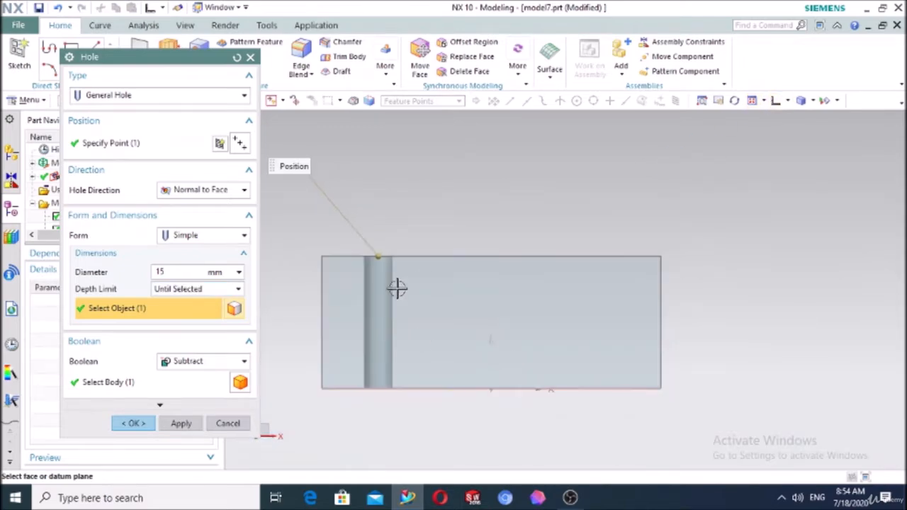
pyautogui.click(179, 291)
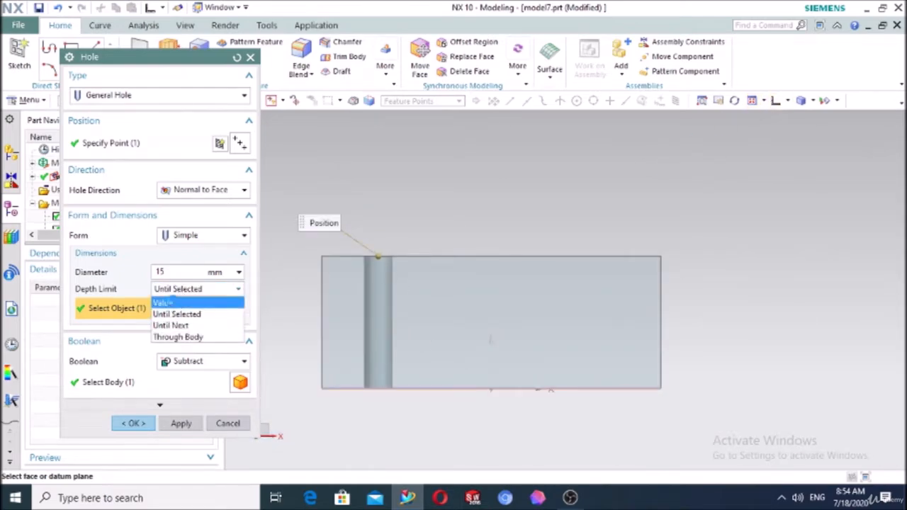
pyautogui.click(172, 301)
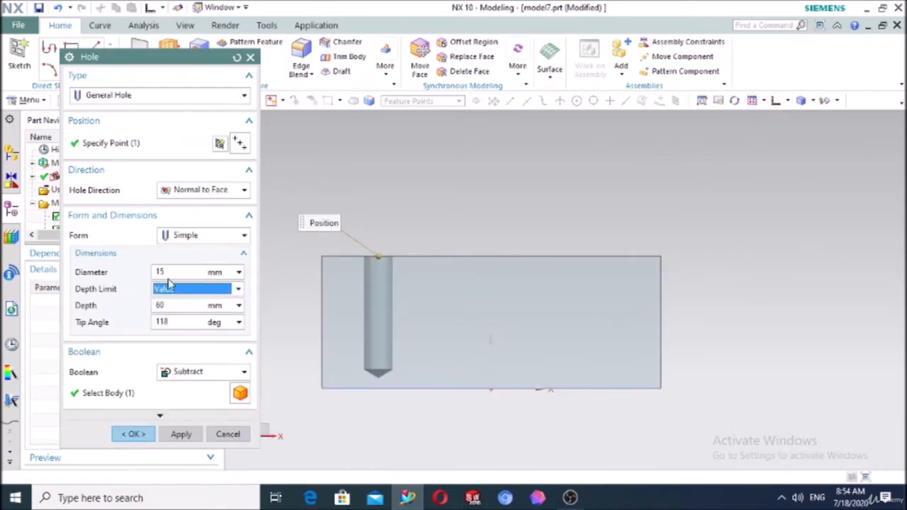
# Set a 130° tip angle and keep Subtract as the boolean
pyautogui.doubleClick(170, 323)
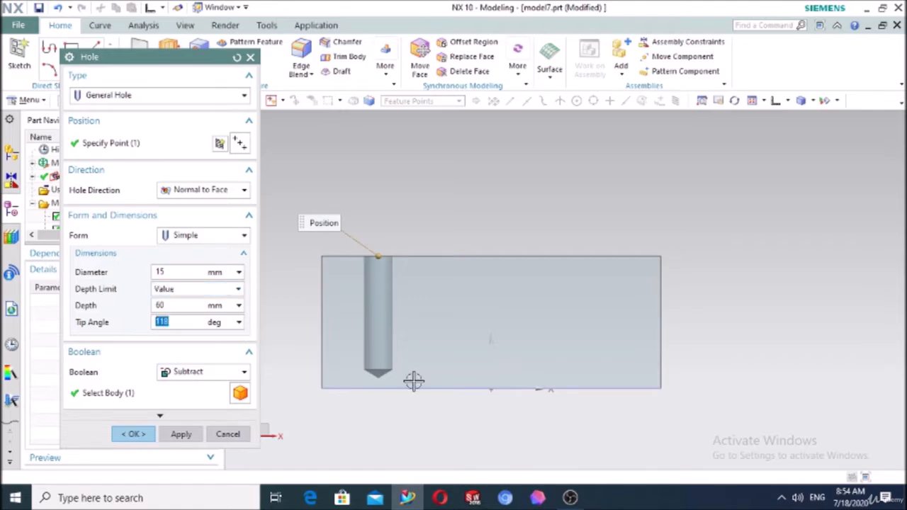
pyautogui.scroll(4, 372, 387)
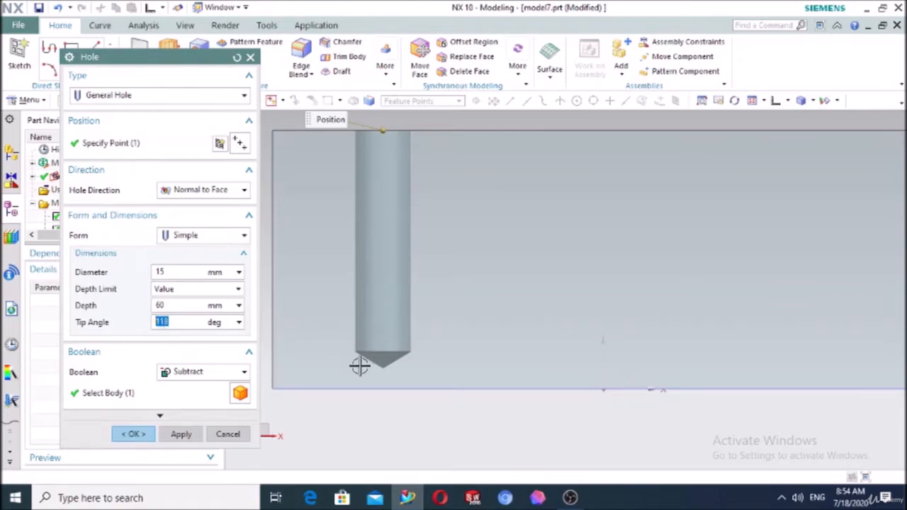
pyautogui.scroll(4, 425, 365)
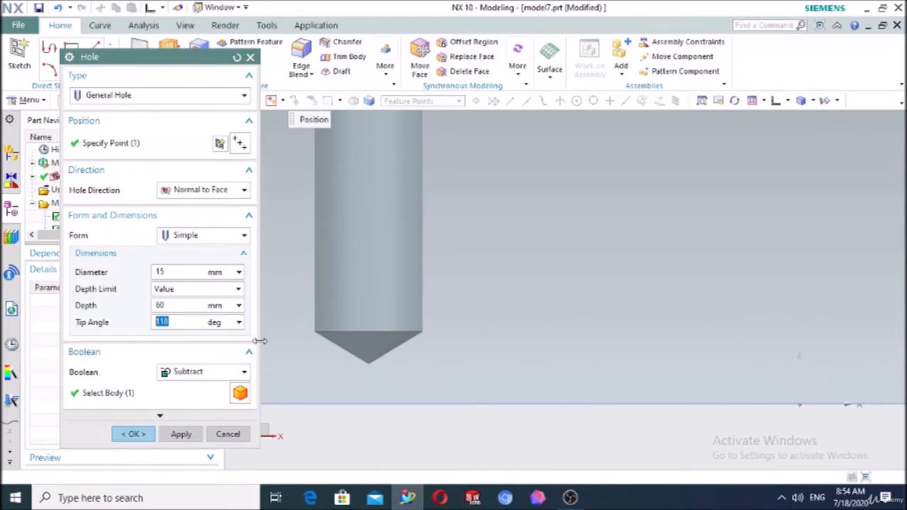
pyautogui.write('130')
pyautogui.press('Return')
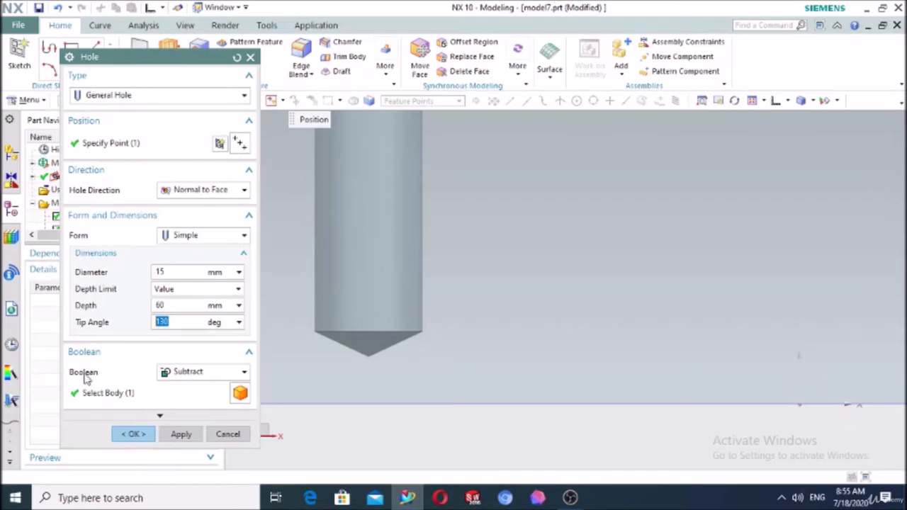
pyautogui.click(173, 375)
pyautogui.click(175, 377)
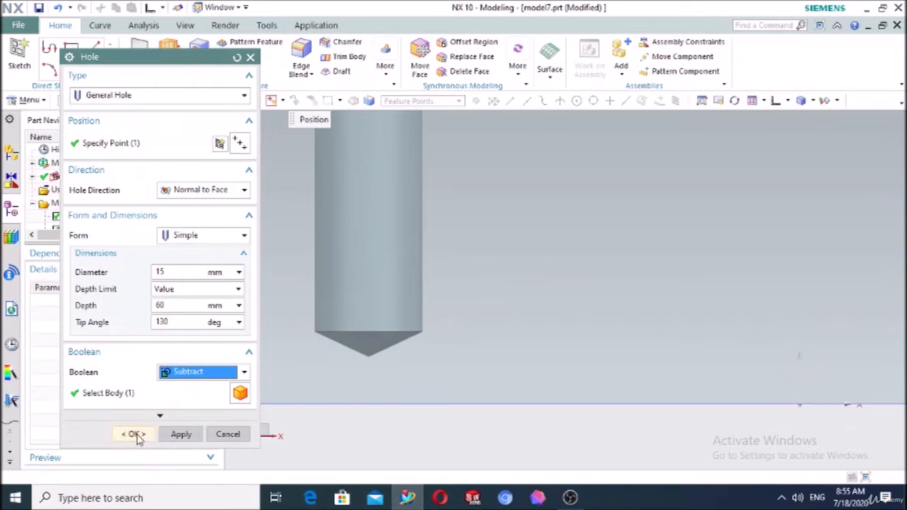
pyautogui.scroll(-5, 598, 318)
pyautogui.scroll(6, 577, 219)
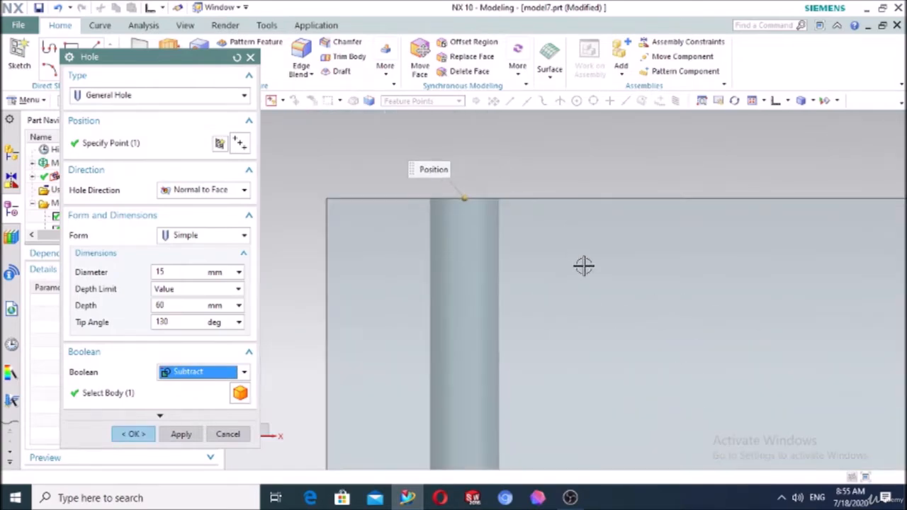
pyautogui.scroll(-4, 584, 266)
pyautogui.moveTo(445, 270); pyautogui.dragTo(443, 300, button='middle')
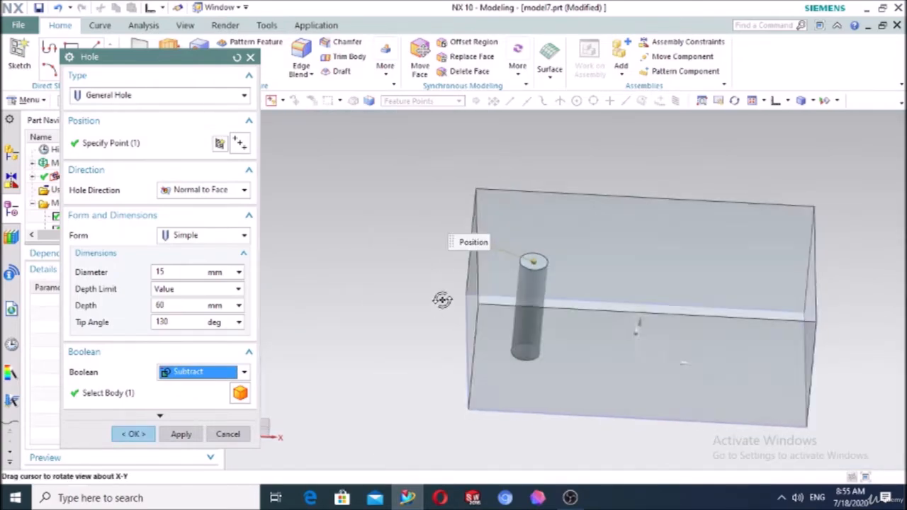
# Create the 15 mm simple hole in the block
pyautogui.click(133, 434)
pyautogui.scroll(3, 624, 259)
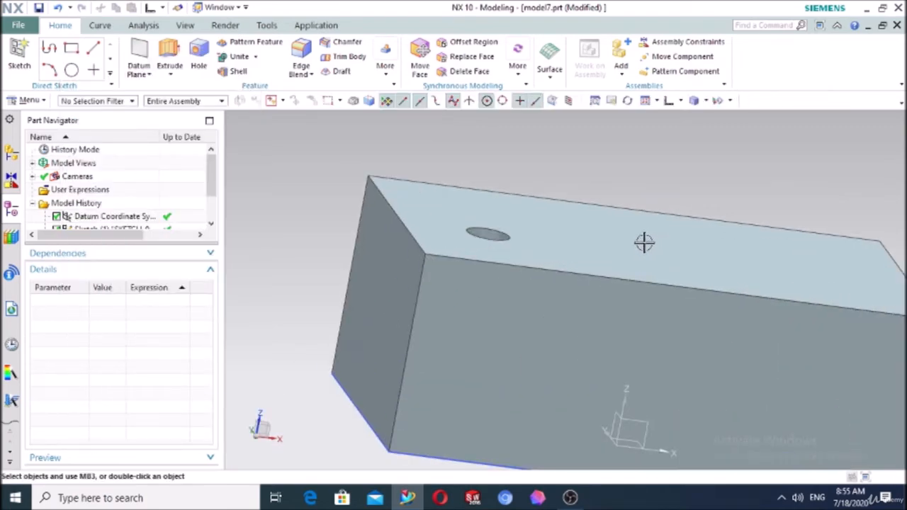
pyautogui.moveTo(644, 242); pyautogui.dragTo(608, 273, button='middle')
pyautogui.scroll(-1, 132, 176)
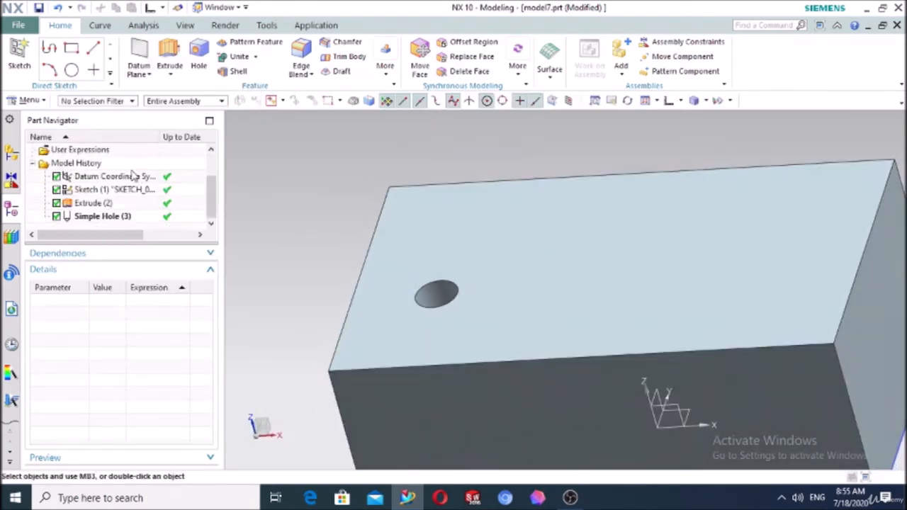
# Reopen Simple Hole (3) for editing and list its hole forms
pyautogui.doubleClick(103, 217)
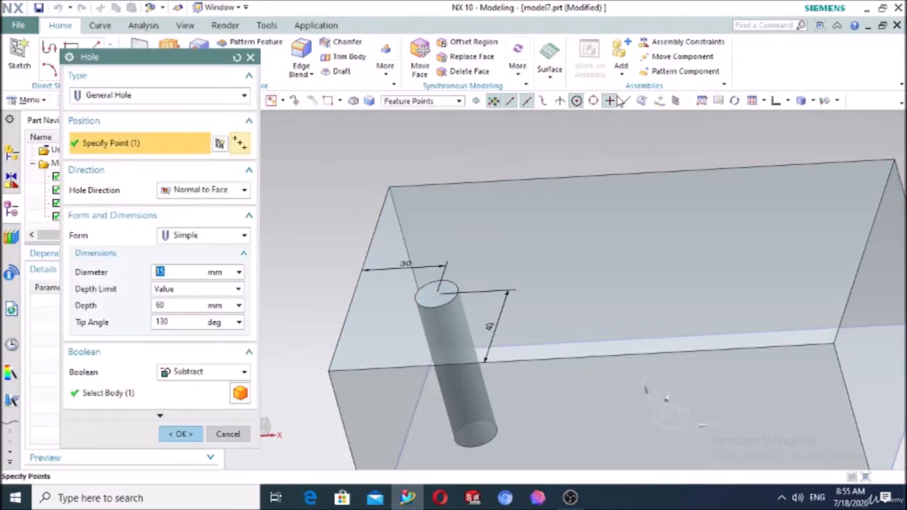
pyautogui.click(775, 101)
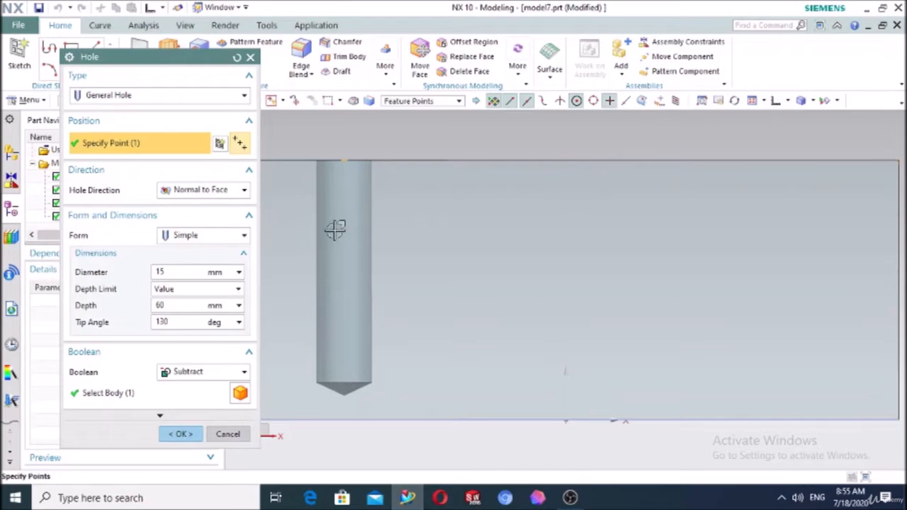
pyautogui.click(187, 236)
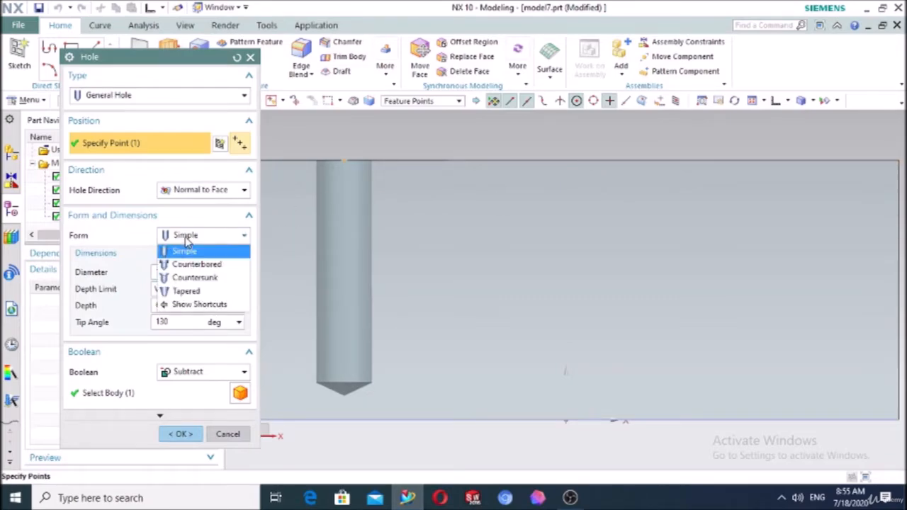
# Change the hole to Counterbored with 25 mm counterbore diameter and 15 mm counterbore depth
pyautogui.click(196, 263)
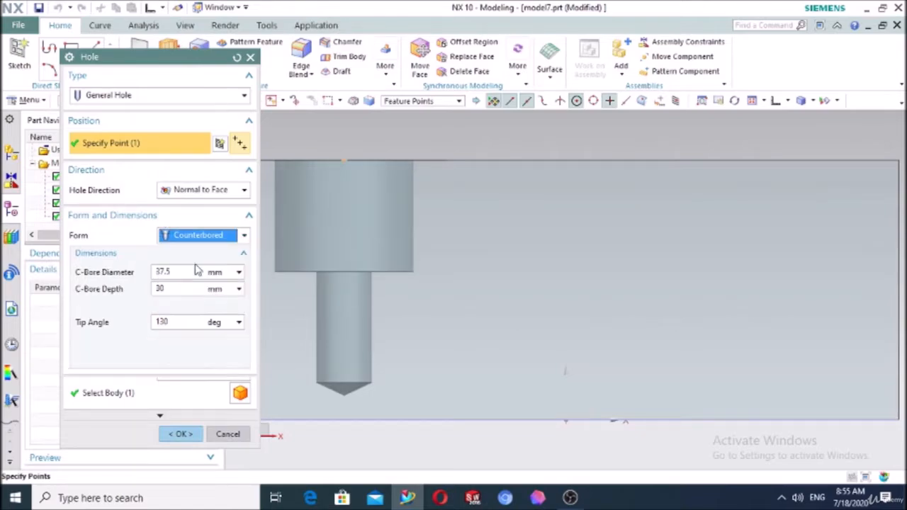
pyautogui.scroll(-2, 451, 182)
pyautogui.scroll(2, 534, 226)
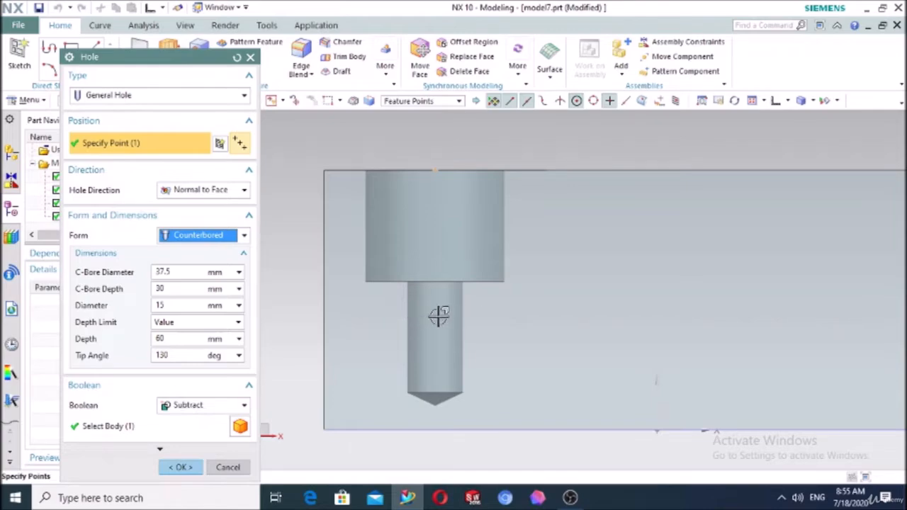
pyautogui.click(180, 273)
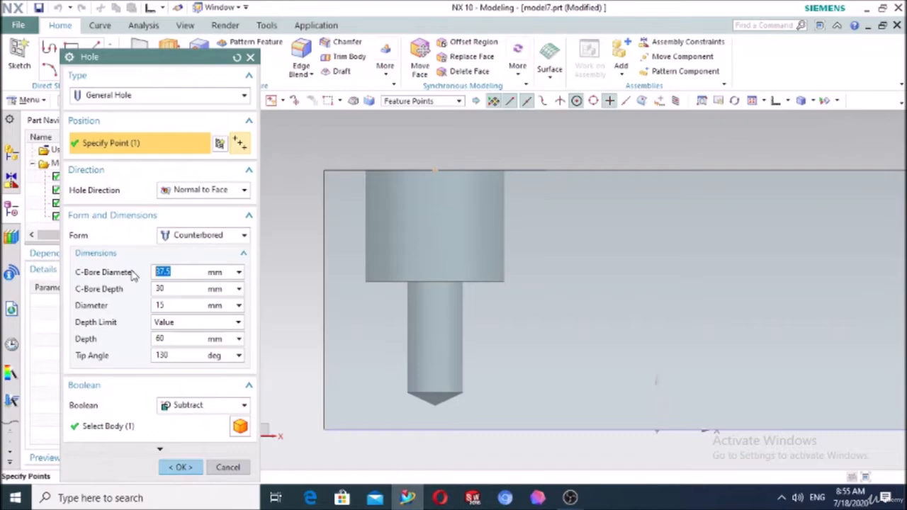
pyautogui.write('25')
pyautogui.press('Return')
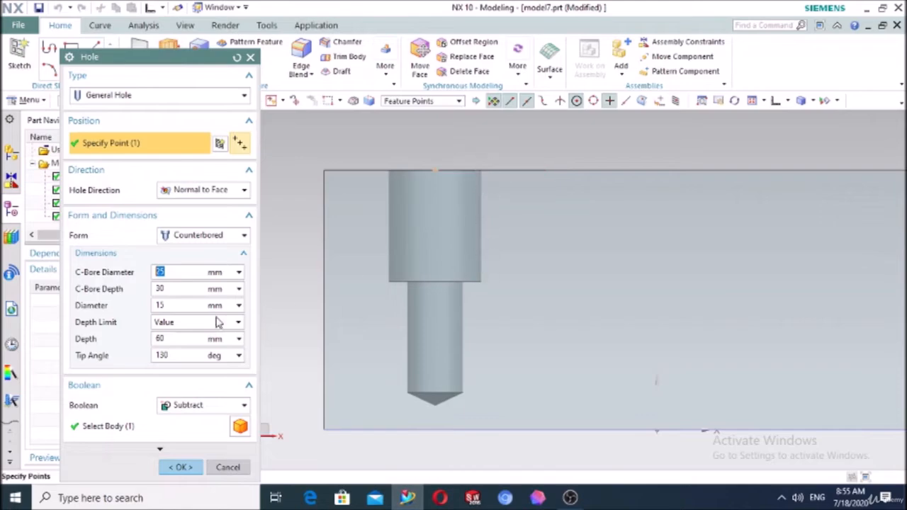
pyautogui.click(170, 289)
pyautogui.write('15')
pyautogui.press('Return')
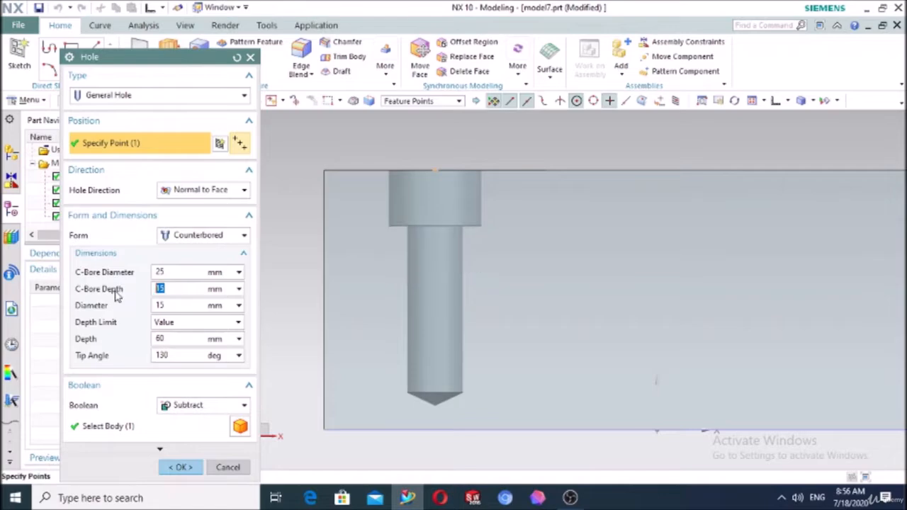
# Set the hole depth to 40 mm with Value depth limit and create it
pyautogui.click(175, 306)
pyautogui.moveTo(175, 340); pyautogui.dragTo(141, 351)
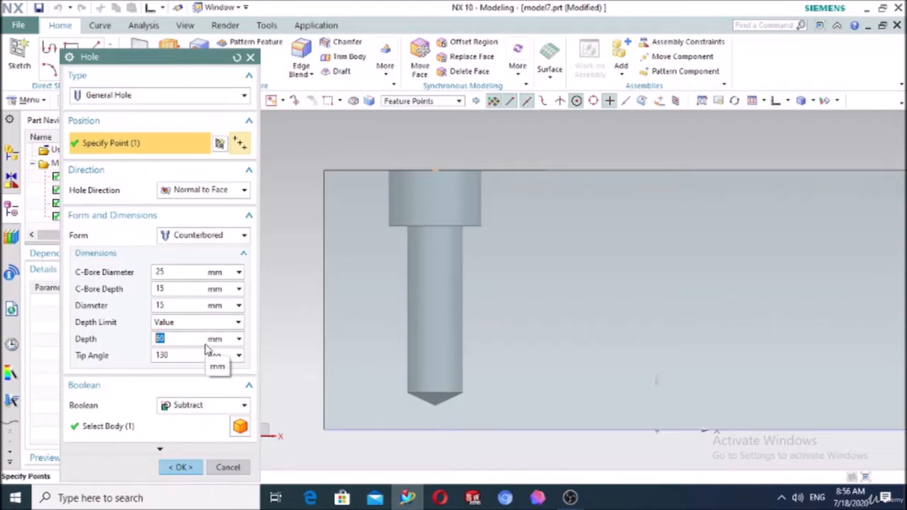
pyautogui.write('40')
pyautogui.press('Return')
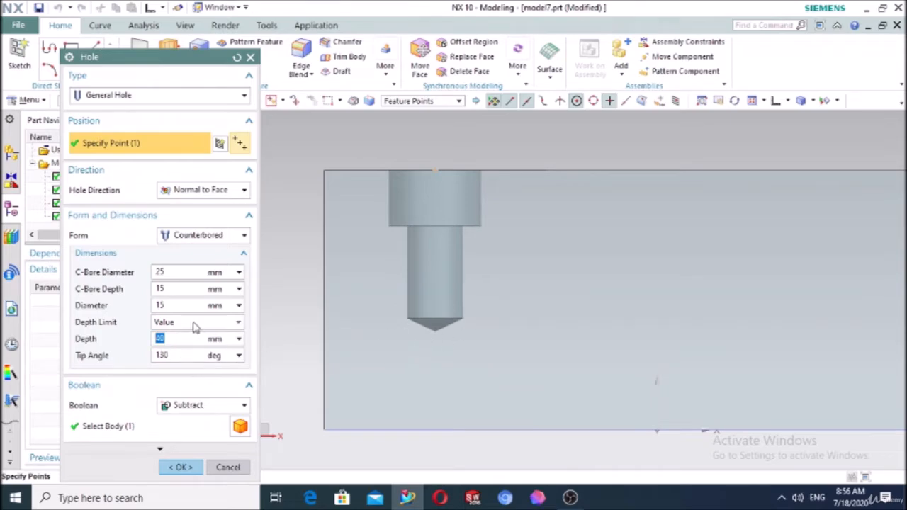
pyautogui.click(189, 323)
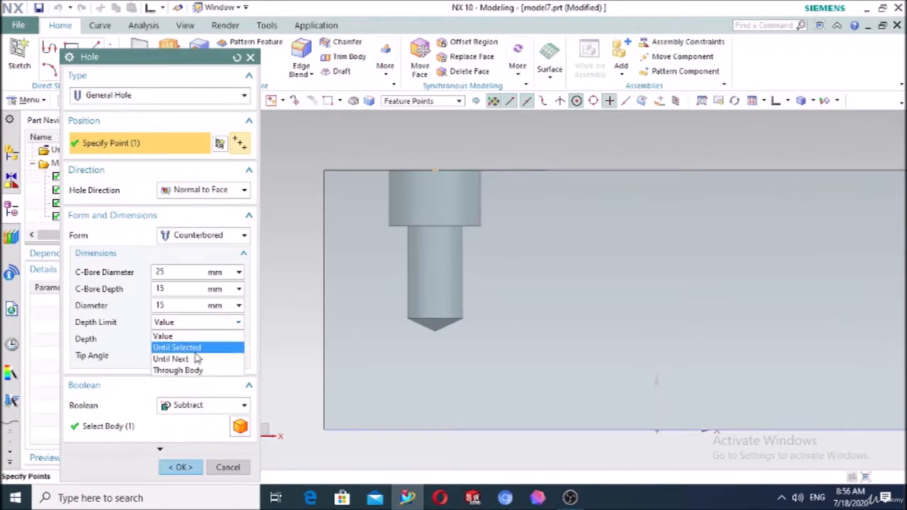
pyautogui.click(191, 324)
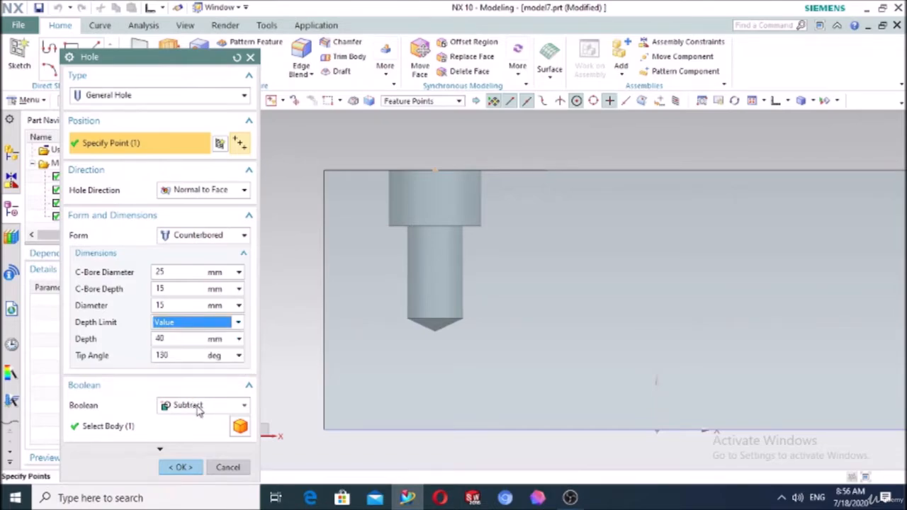
pyautogui.scroll(-2, 418, 290)
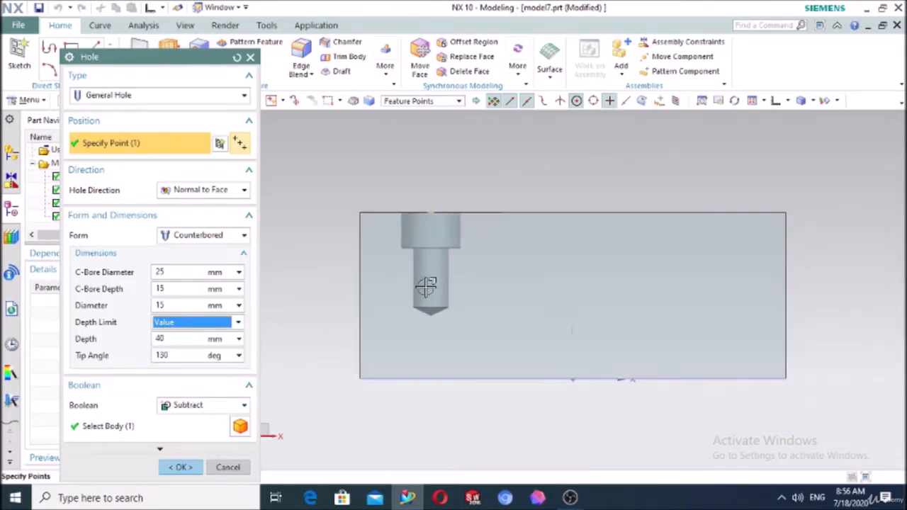
pyautogui.click(178, 467)
# Reopen Counterbored Hole (3) from the Part Navigator and list its hole forms
pyautogui.moveTo(348, 253); pyautogui.dragTo(348, 295, button='middle')
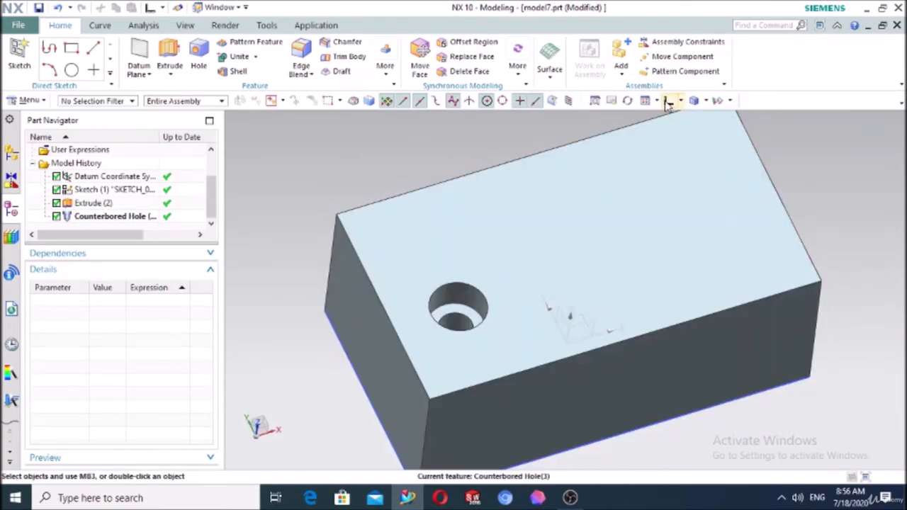
pyautogui.click(655, 100)
pyautogui.click(129, 216)
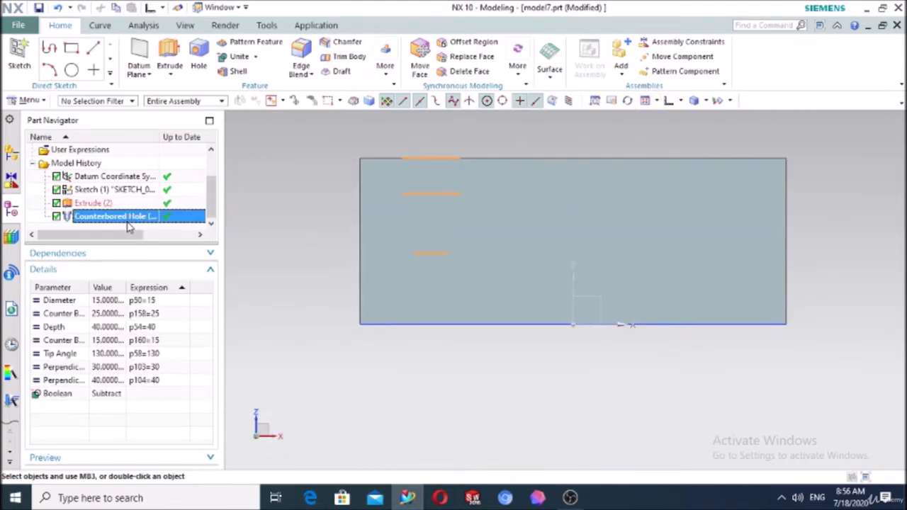
pyautogui.doubleClick(147, 217)
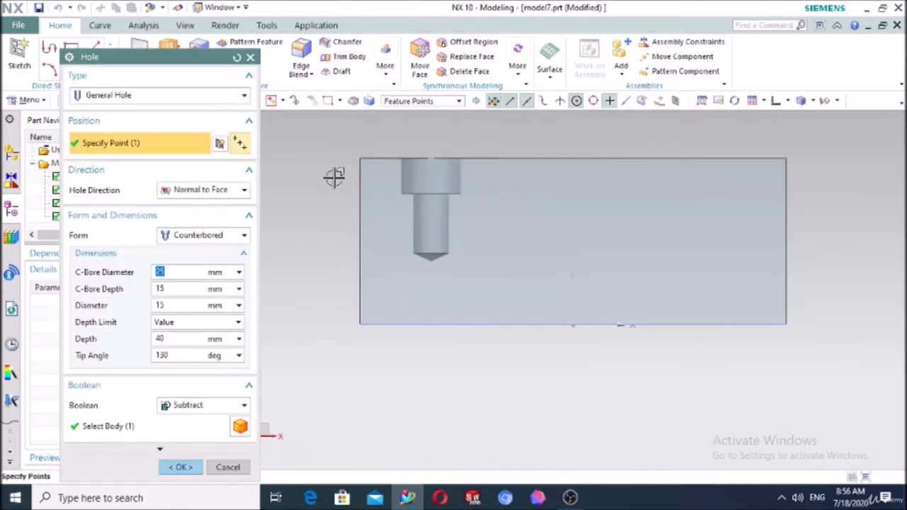
pyautogui.click(202, 239)
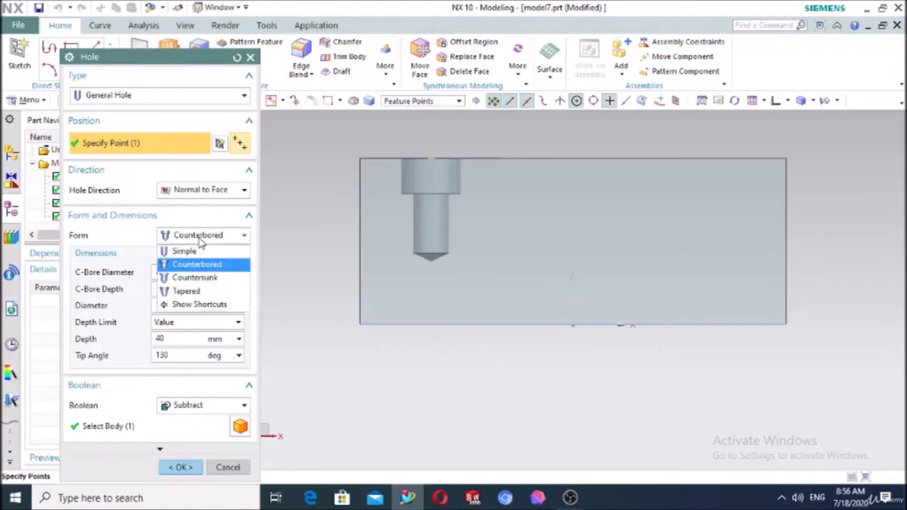
# Switch the hole to Countersunk, keeping 37.5 mm sink diameter, 90° angle, 40 mm depth, and apply
pyautogui.click(195, 278)
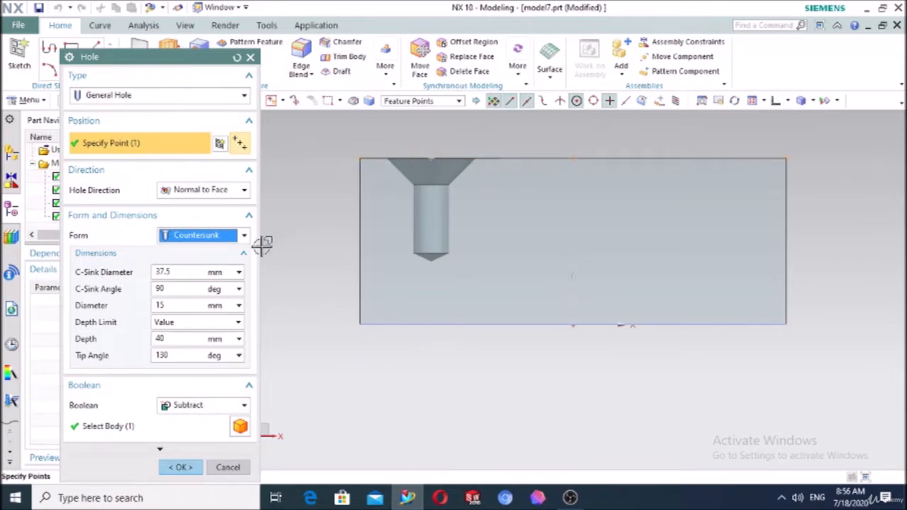
pyautogui.doubleClick(165, 289)
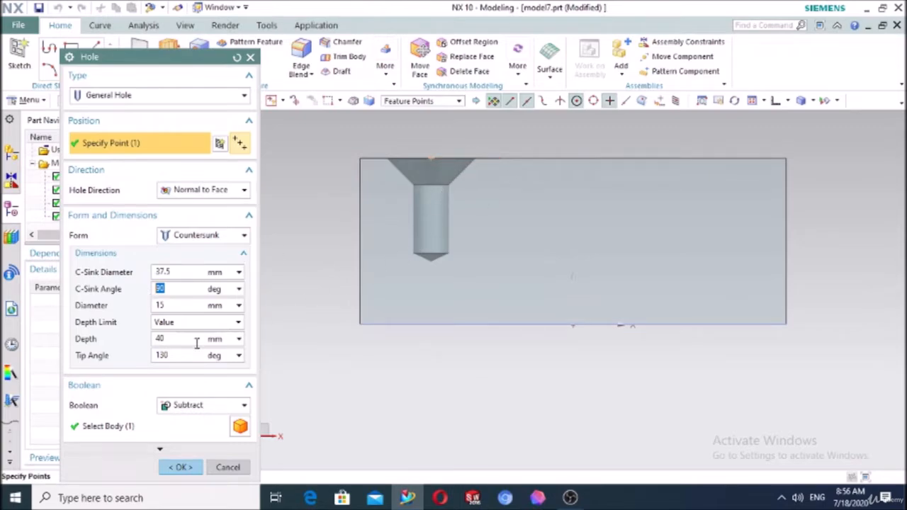
pyautogui.doubleClick(178, 354)
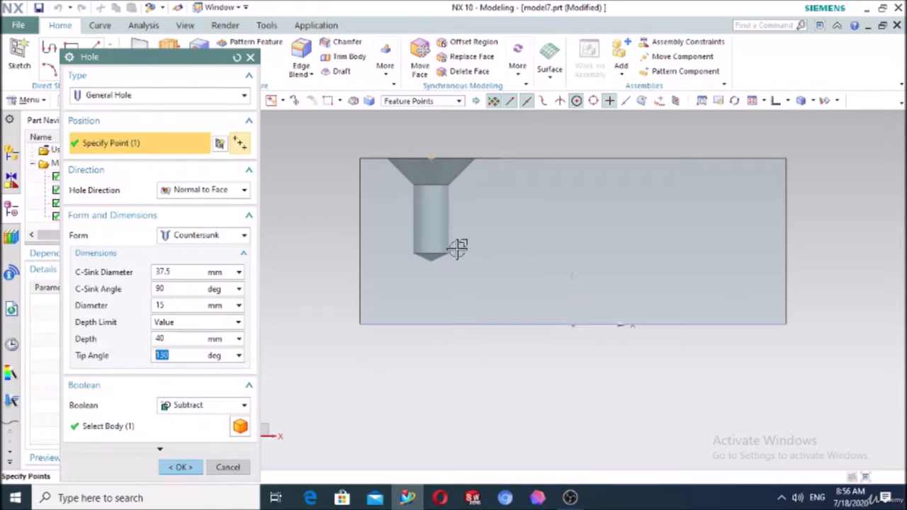
pyautogui.doubleClick(166, 305)
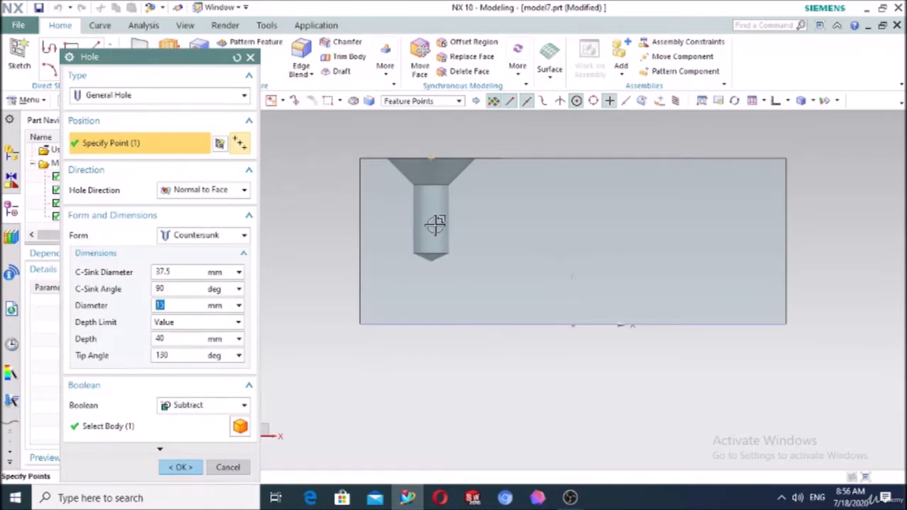
pyautogui.doubleClick(190, 339)
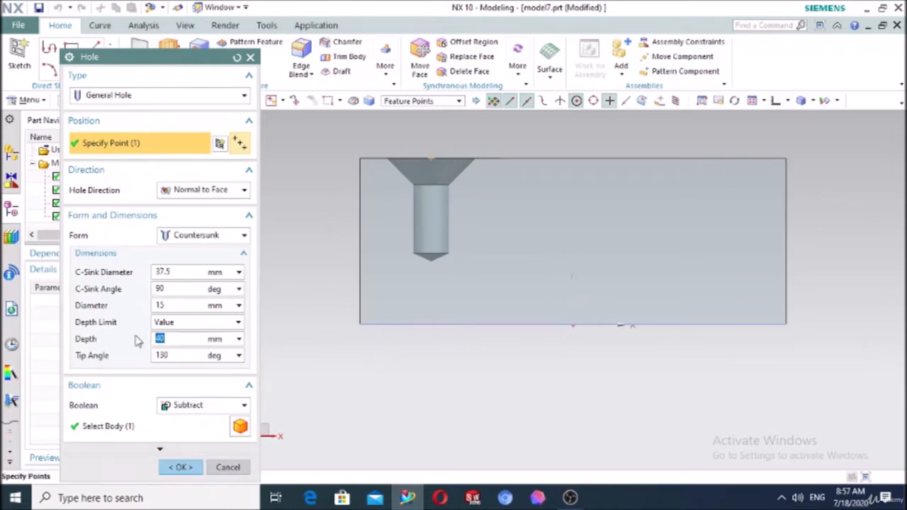
pyautogui.click(169, 323)
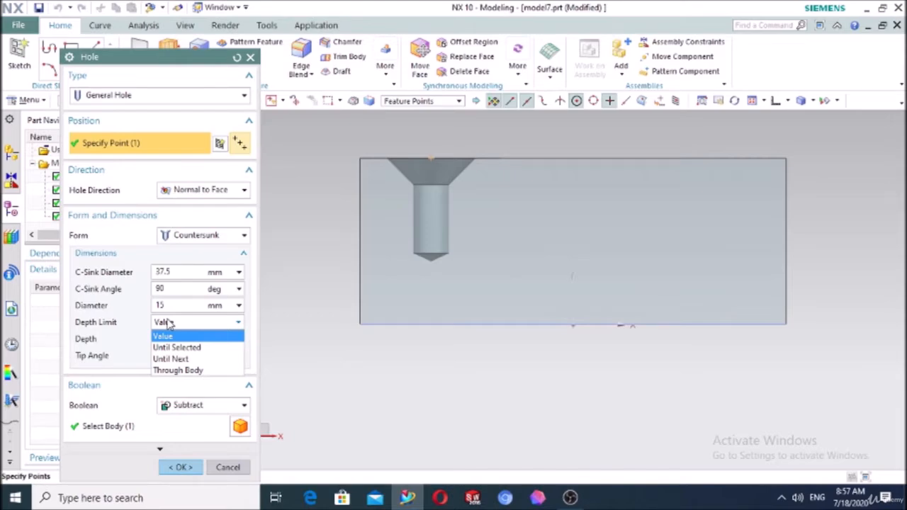
pyautogui.click(169, 323)
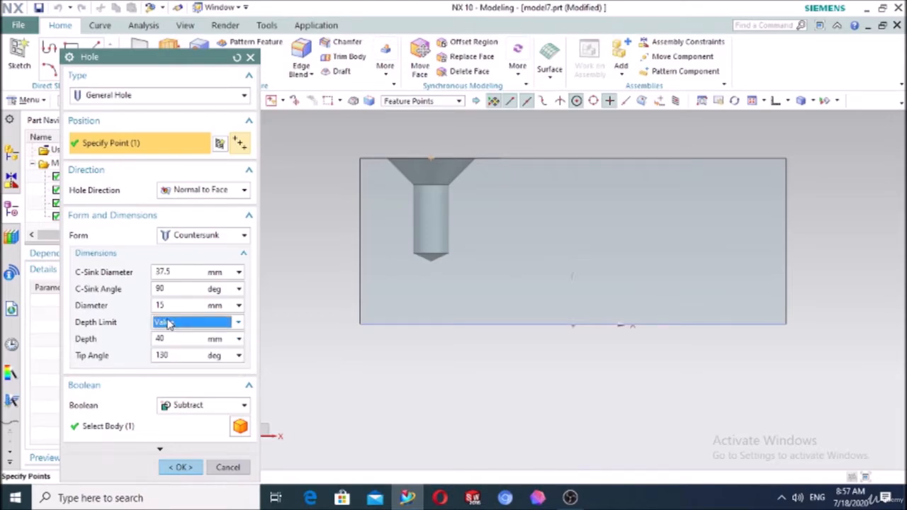
pyautogui.click(182, 467)
# Reopen Countersunk Hole (3) for editing and list its hole forms
pyautogui.moveTo(310, 241); pyautogui.dragTo(312, 290, button='middle')
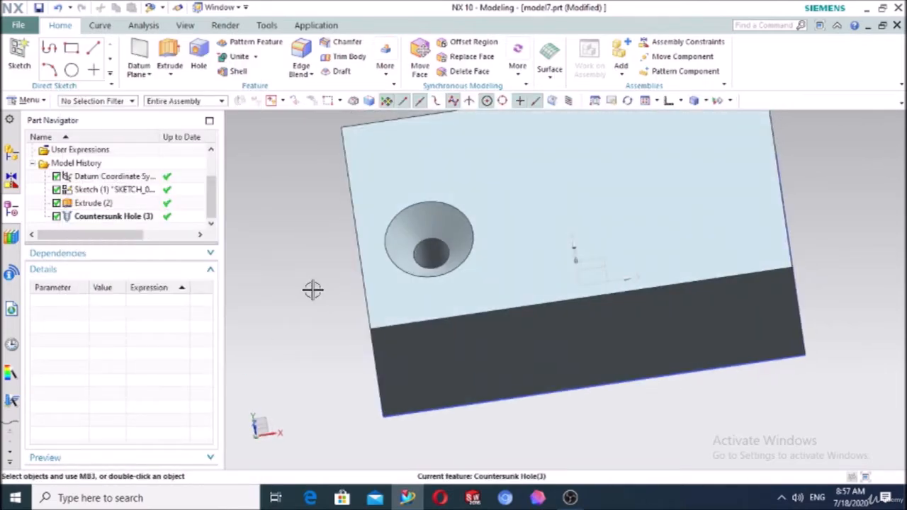
pyautogui.doubleClick(92, 216)
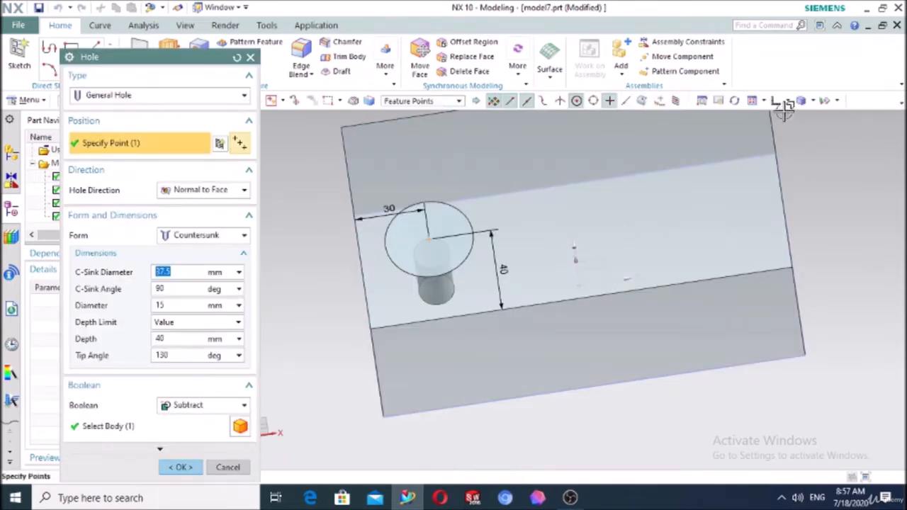
pyautogui.click(776, 101)
pyautogui.click(218, 236)
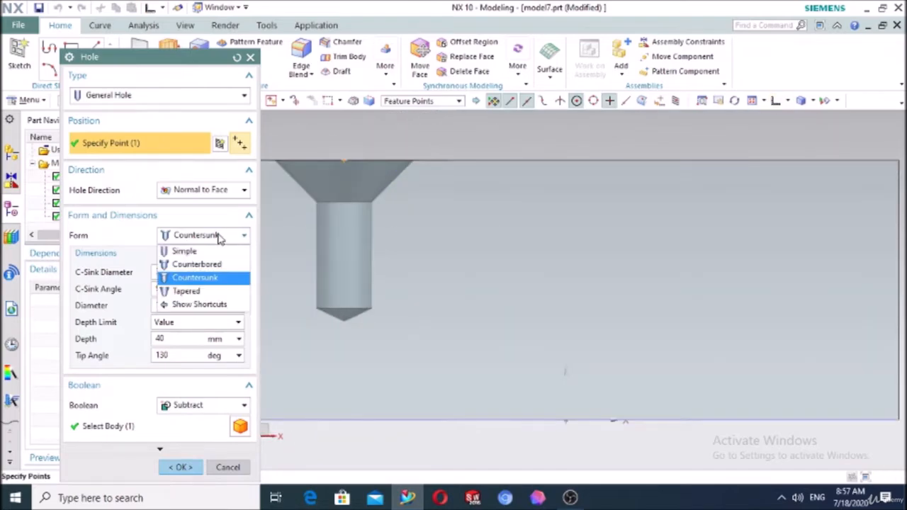
# Change the hole form to Tapered: diameter 20 mm, taper angle 30°, depth 60 mm
pyautogui.click(205, 291)
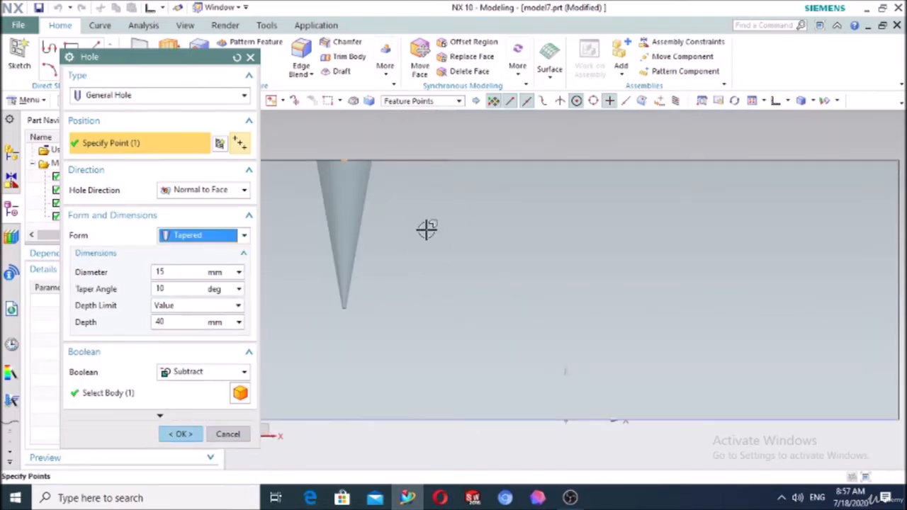
pyautogui.click(180, 273)
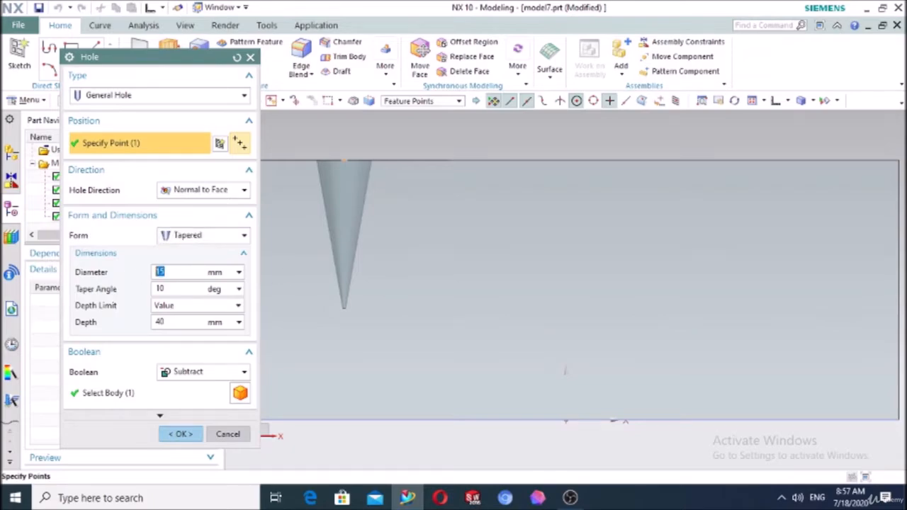
pyautogui.write('20')
pyautogui.press('Return')
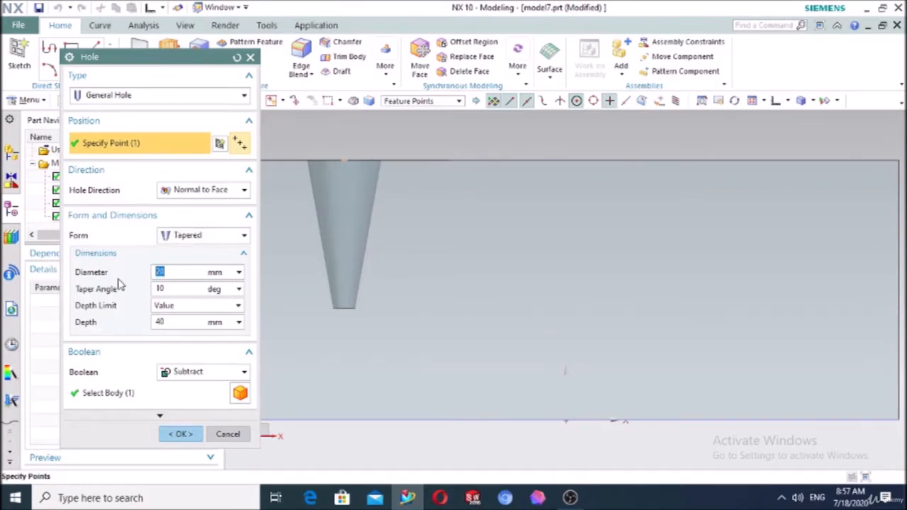
pyautogui.click(169, 290)
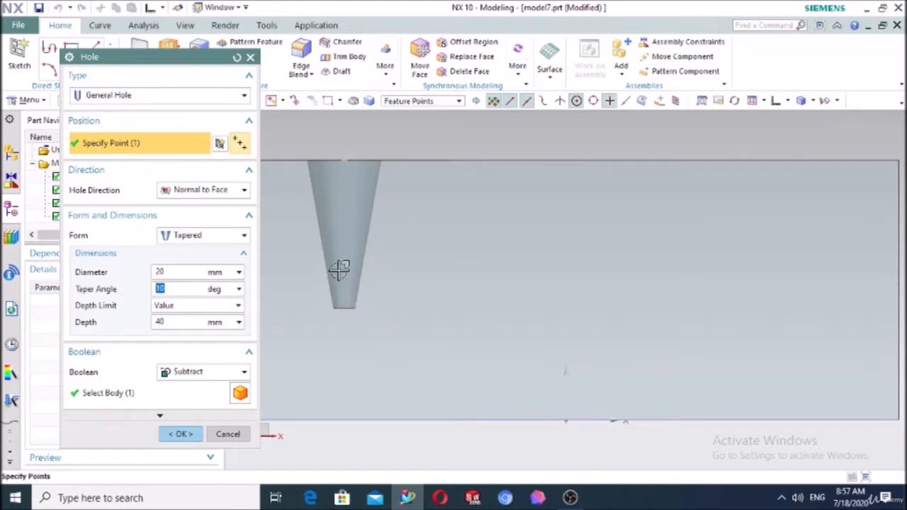
pyautogui.write('30')
pyautogui.press('Return')
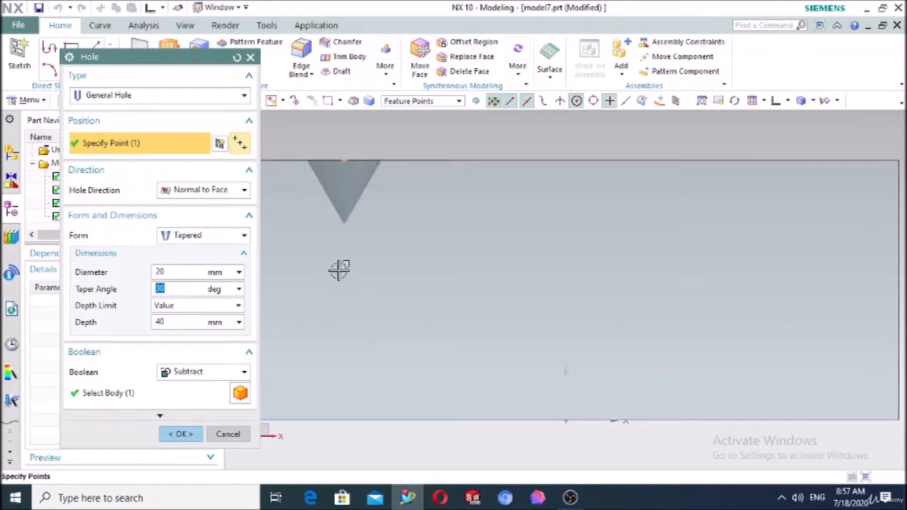
pyautogui.doubleClick(160, 322)
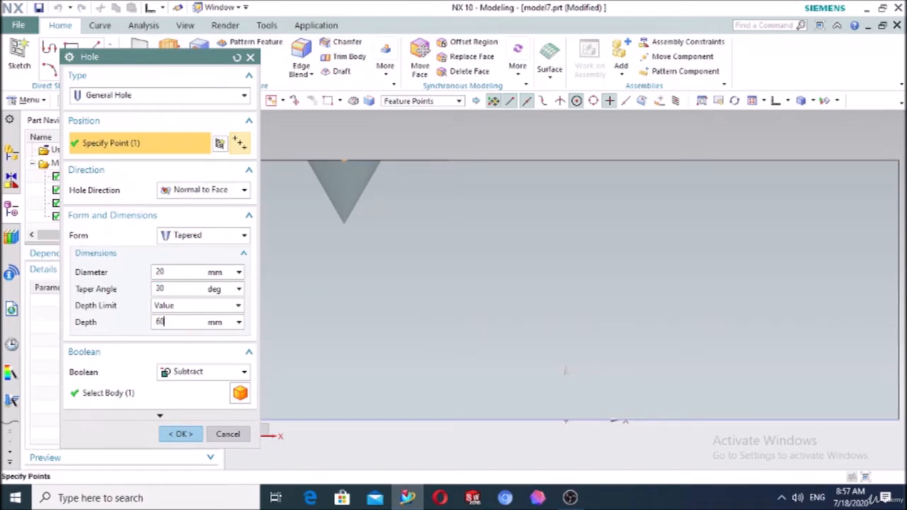
pyautogui.write('60')
pyautogui.press('Return')
# Switch the hole form back to Simple and set its direction to Along Vector
pyautogui.click(188, 236)
pyautogui.click(185, 250)
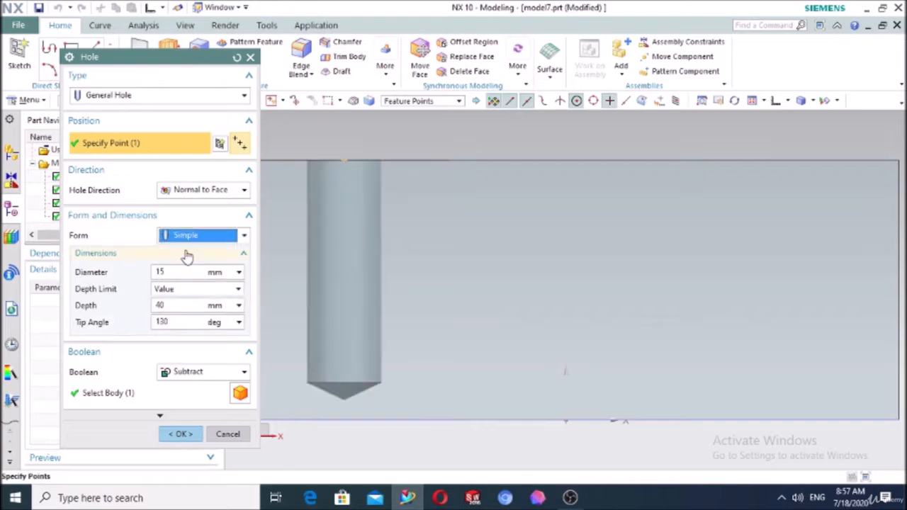
pyautogui.scroll(-4, 403, 248)
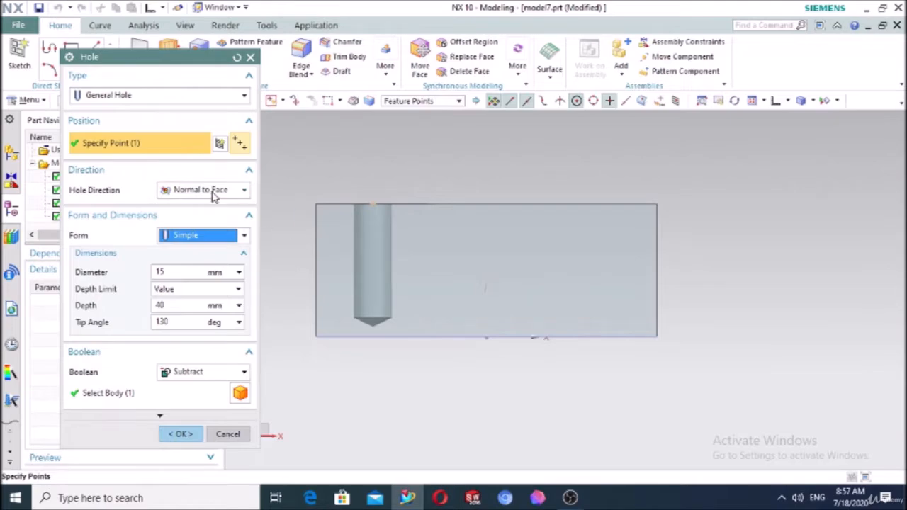
pyautogui.click(207, 190)
pyautogui.click(202, 219)
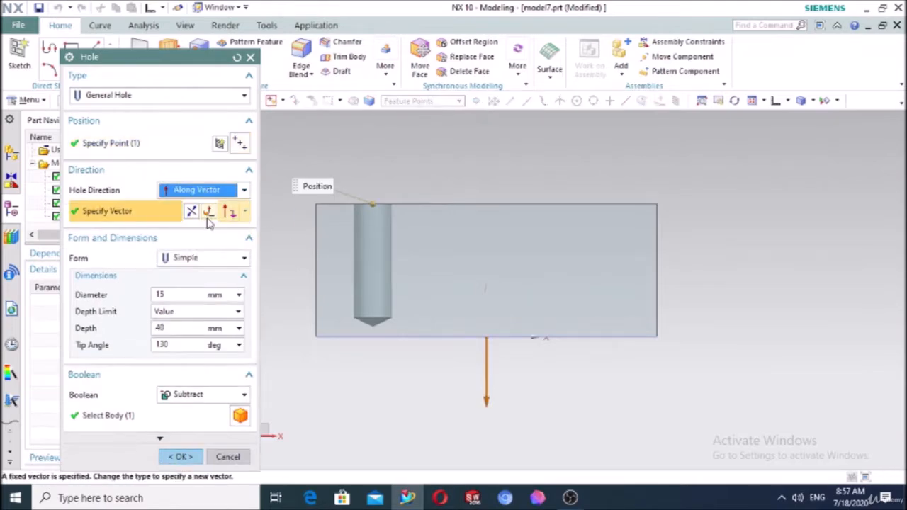
pyautogui.click(216, 192)
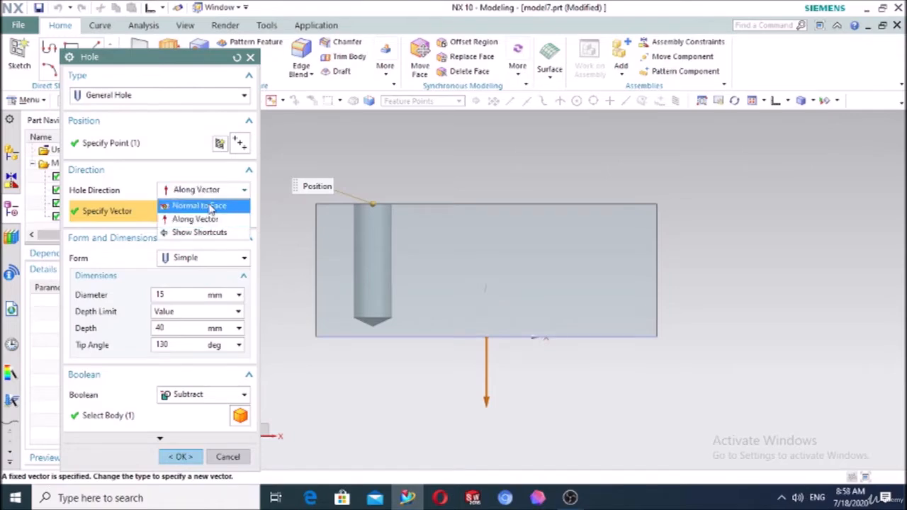
pyautogui.click(214, 221)
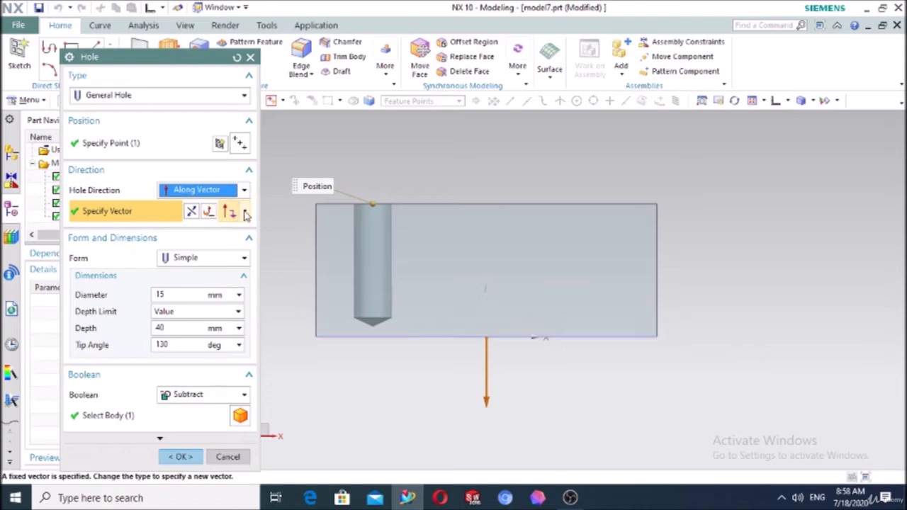
# Define the hole vector with Two Points, using the block's top-right and bottom-right corners
pyautogui.click(245, 212)
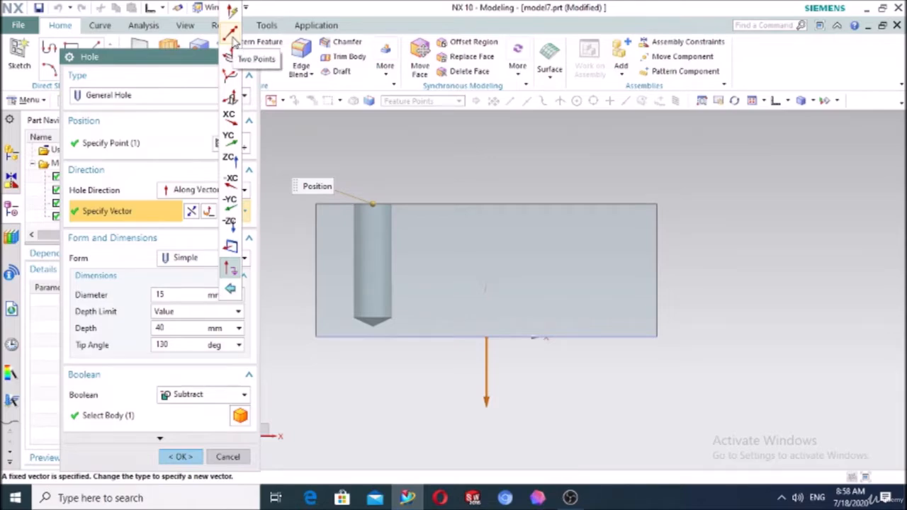
pyautogui.click(233, 44)
pyautogui.moveTo(436, 146); pyautogui.dragTo(456, 191, button='middle')
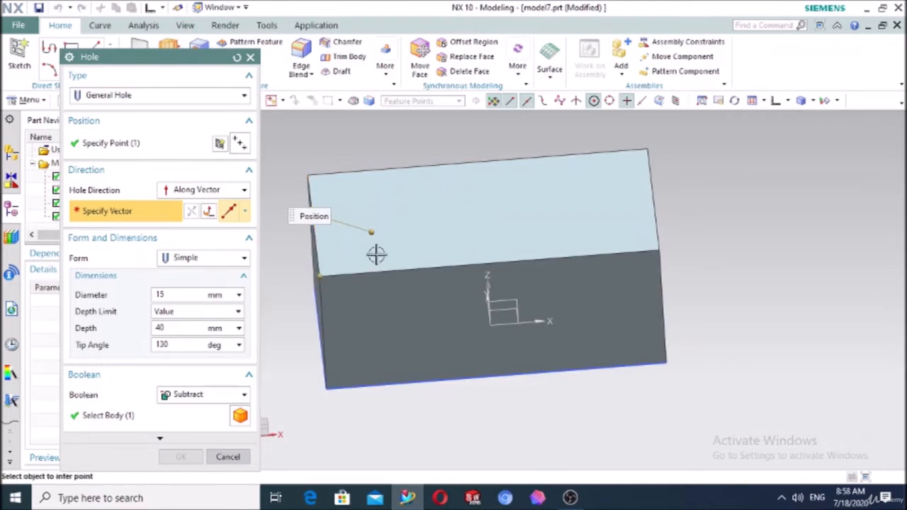
pyautogui.click(647, 149)
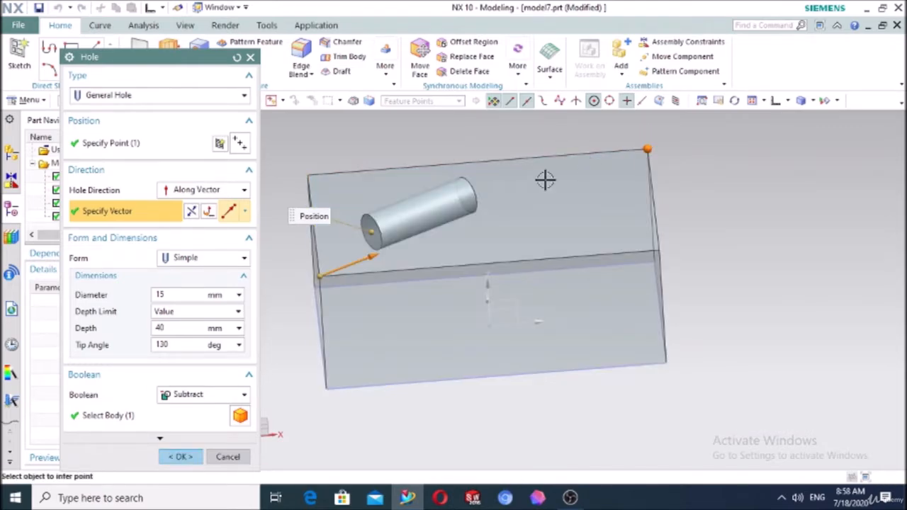
pyautogui.moveTo(447, 243)
pyautogui.mouseDown(button='middle')
pyautogui.moveTo(468, 234)
pyautogui.moveTo(441, 244)
pyautogui.mouseUp(button='middle')
pyautogui.click(655, 337)
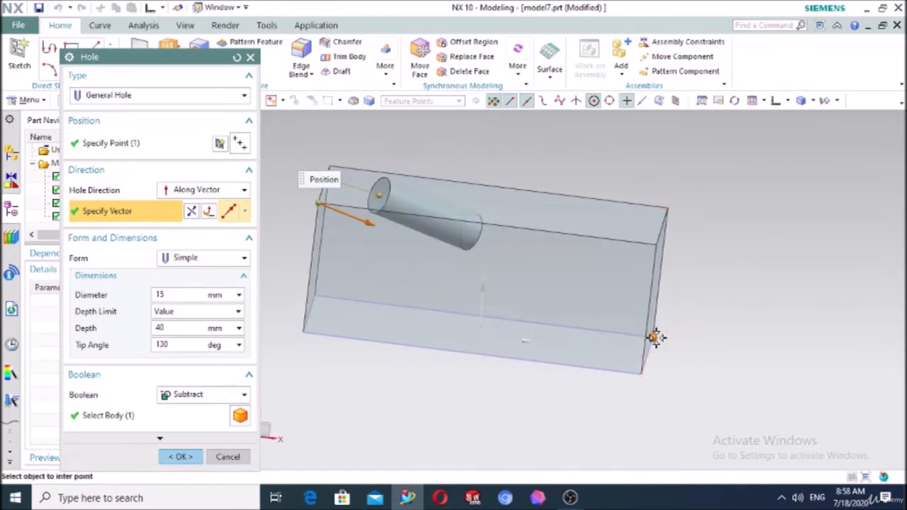
pyautogui.moveTo(698, 306); pyautogui.dragTo(648, 319, button='middle')
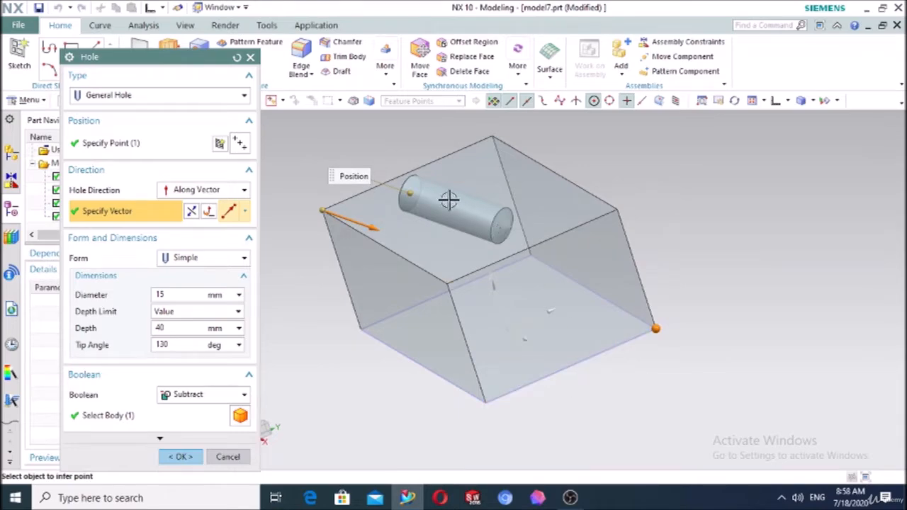
# Set the hole's depth limit to Through Body
pyautogui.click(179, 312)
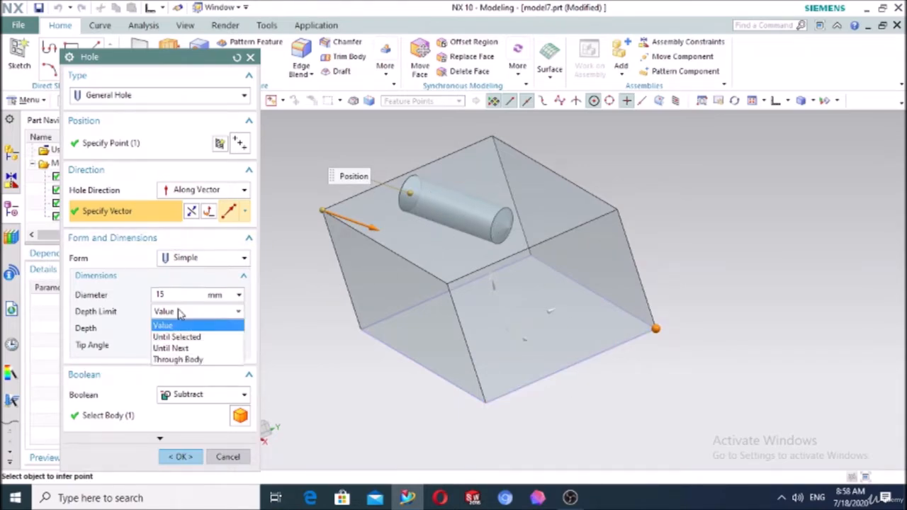
pyautogui.click(178, 360)
pyautogui.moveTo(846, 205); pyautogui.dragTo(808, 215, button='middle')
pyautogui.moveTo(793, 251); pyautogui.dragTo(846, 251, button='middle')
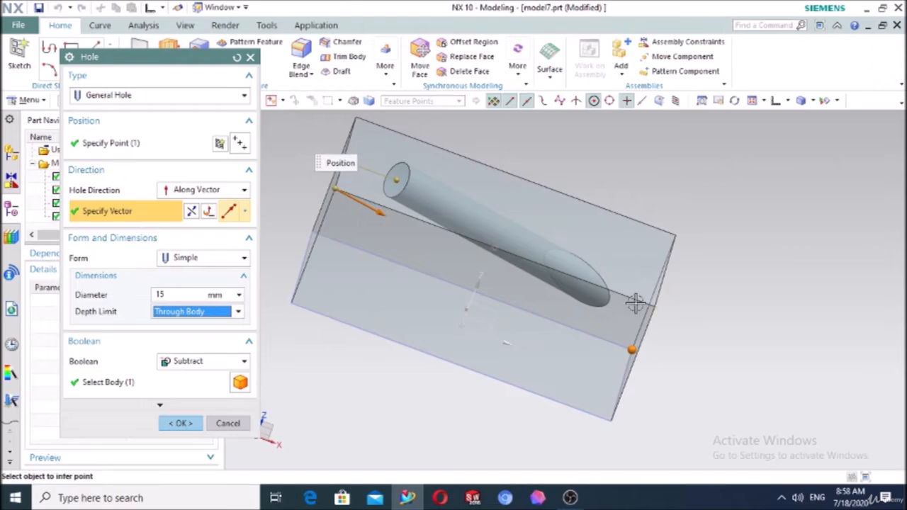
pyautogui.moveTo(706, 348); pyautogui.dragTo(598, 387, button='middle')
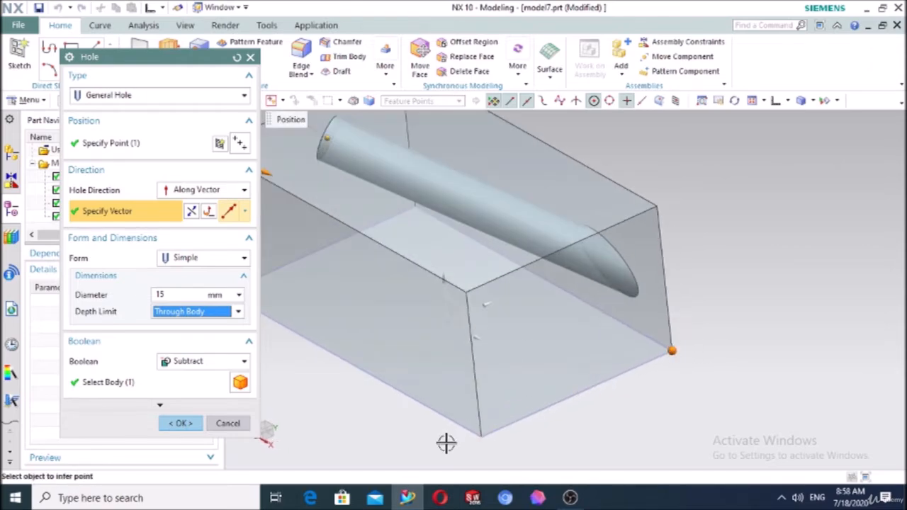
# Re-aim the hole vector so it passes through the block's bottom corner
pyautogui.click(573, 395)
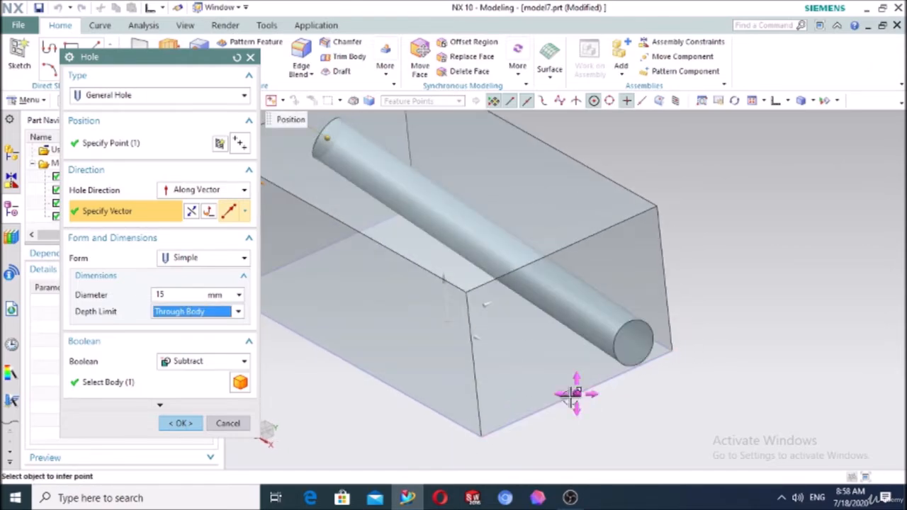
pyautogui.click(480, 435)
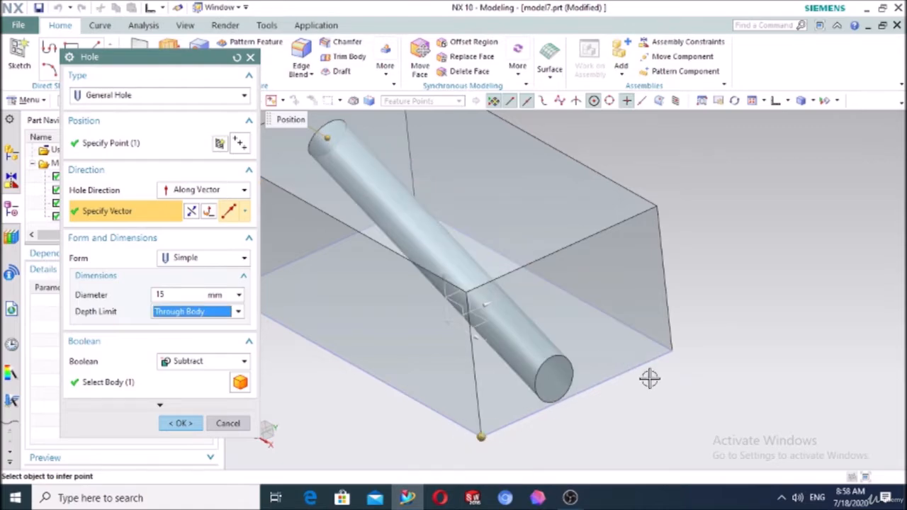
pyautogui.moveTo(690, 376); pyautogui.dragTo(761, 389, button='middle')
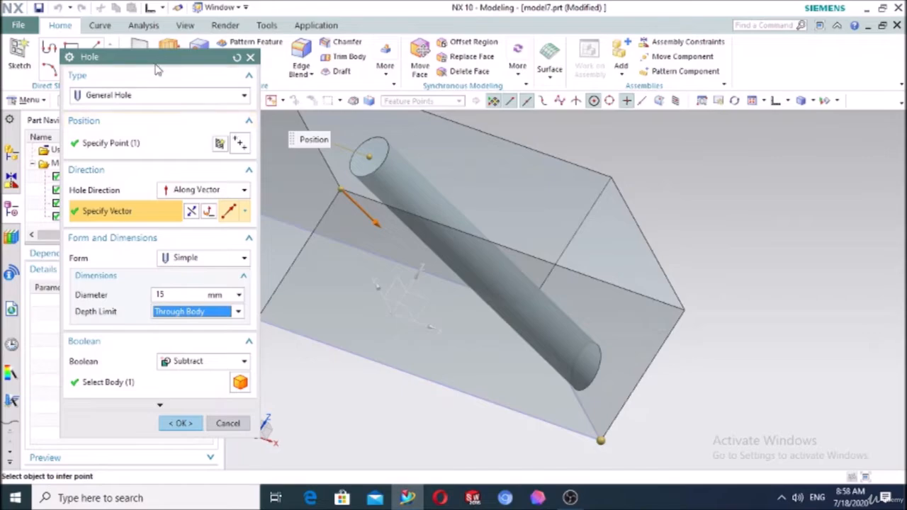
# Try the Drill Size hole type, then reset and cancel the Hole dialog
pyautogui.click(147, 96)
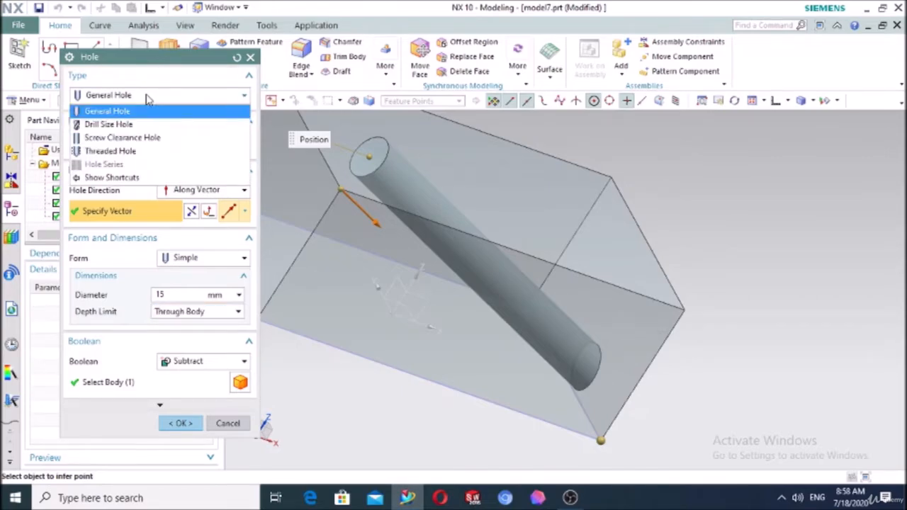
pyautogui.click(134, 124)
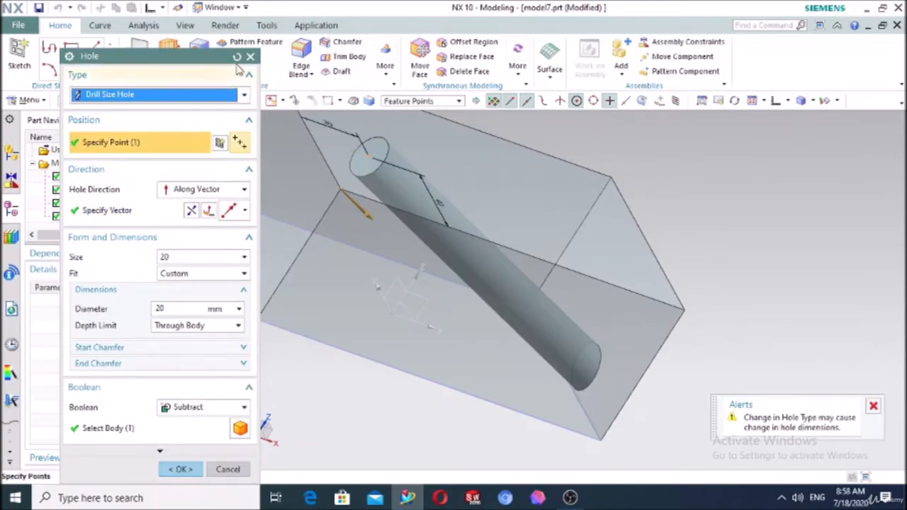
pyautogui.click(237, 57)
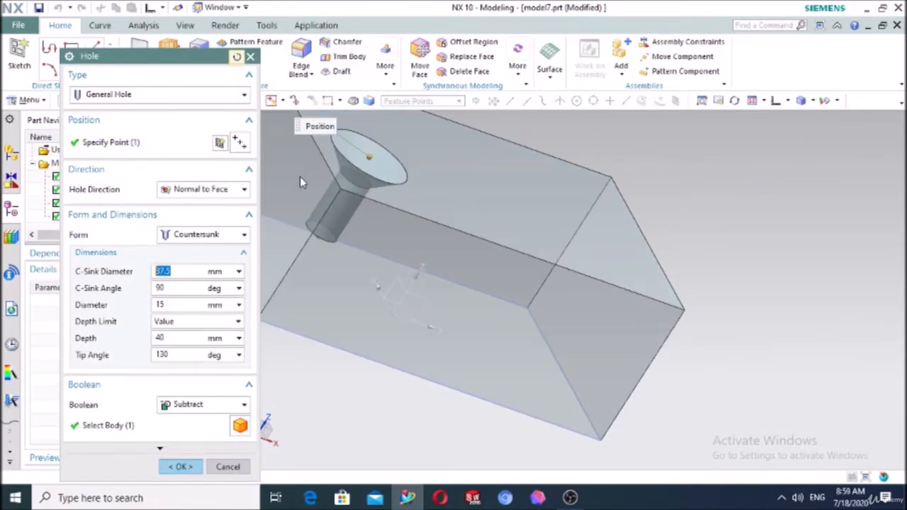
pyautogui.click(251, 56)
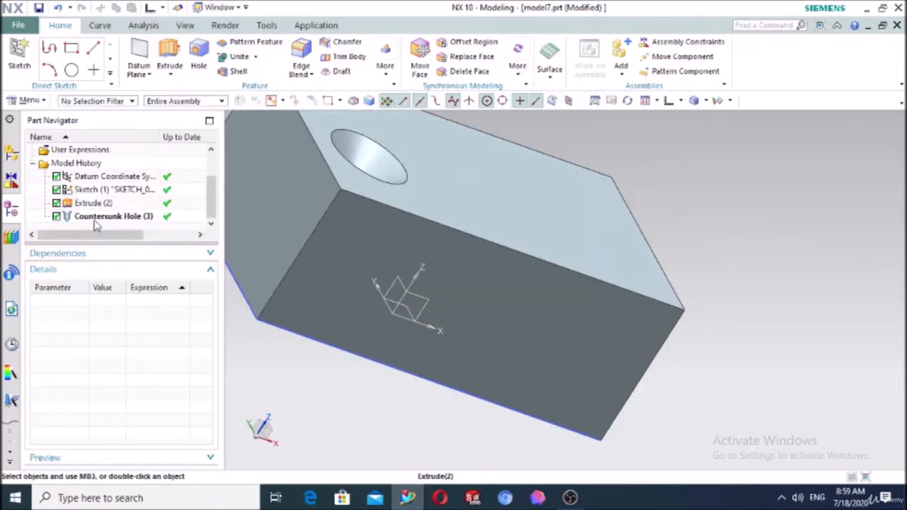
# Delete the Countersunk Hole (3) feature, switch to isometric view, and start a new hole
pyautogui.click(97, 217)
pyautogui.press('Delete')
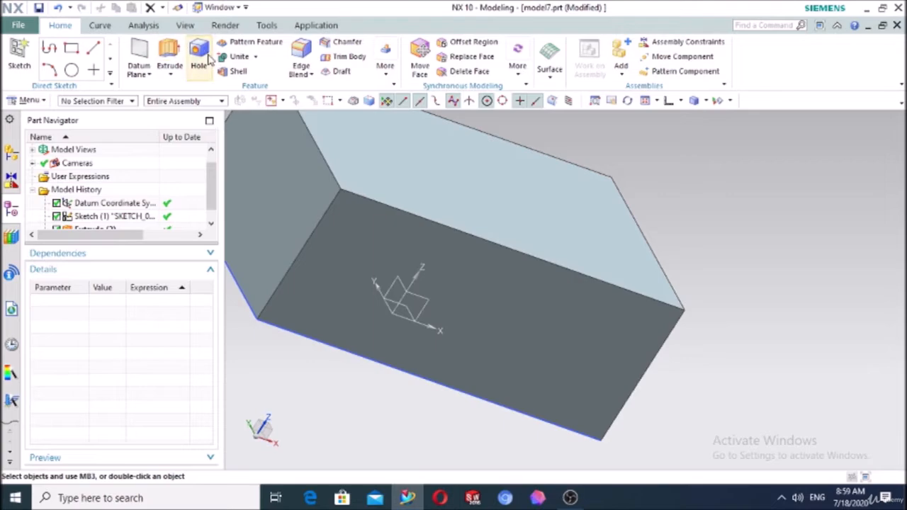
pyautogui.click(681, 101)
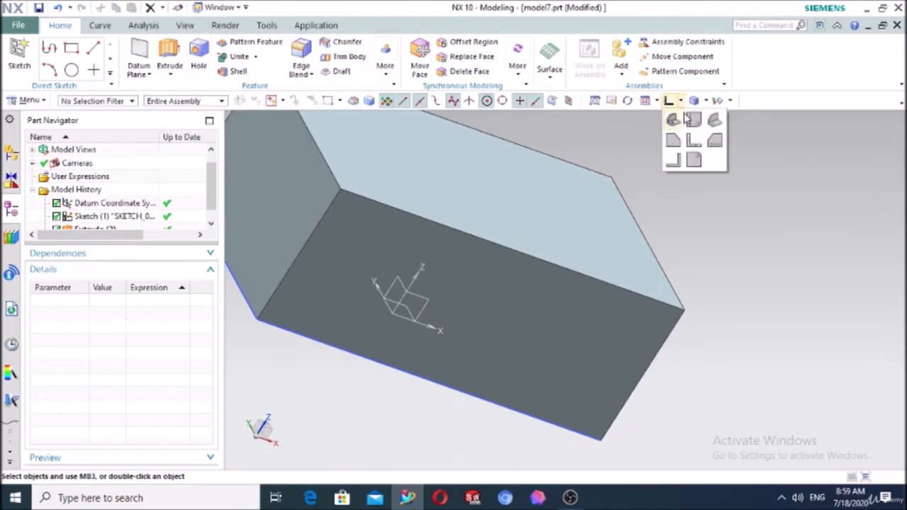
pyautogui.click(689, 120)
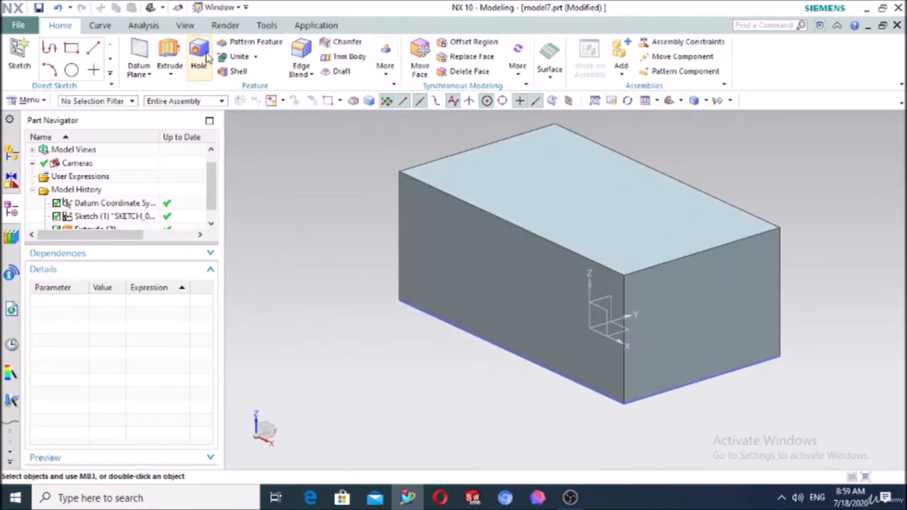
pyautogui.click(205, 55)
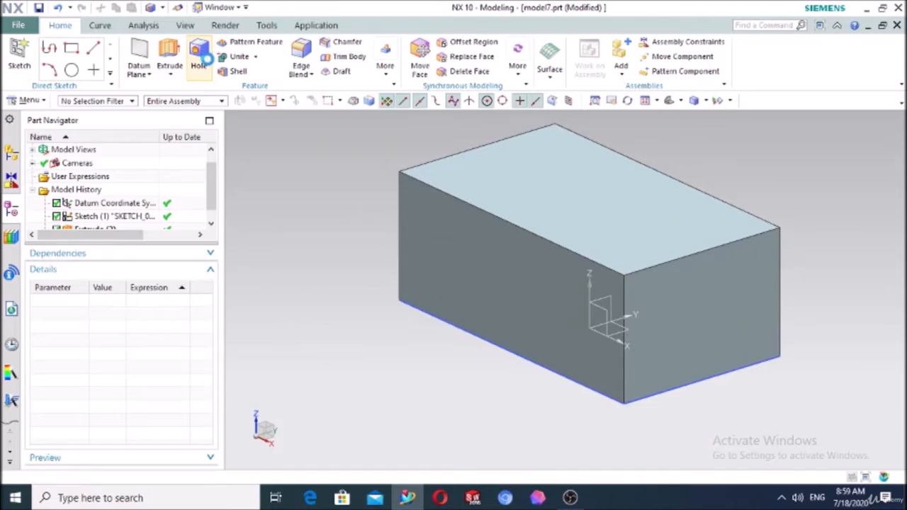
pyautogui.click(153, 98)
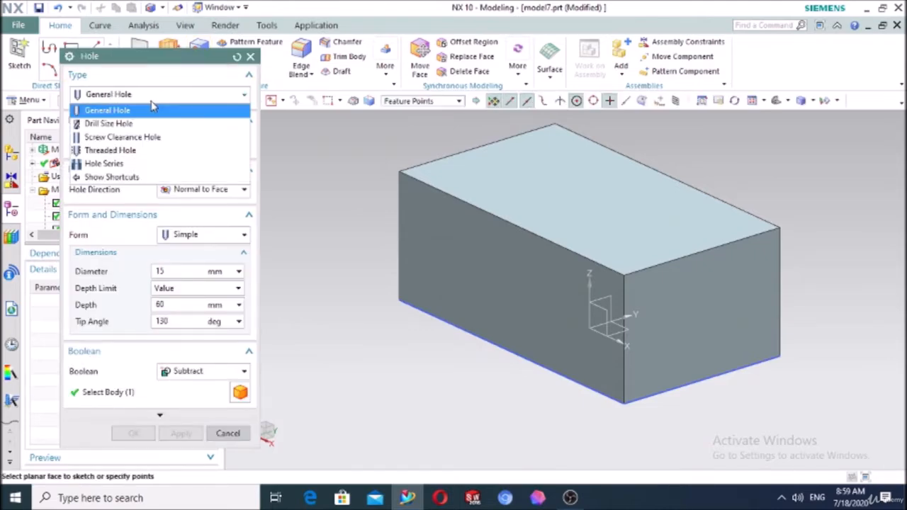
# Make the new hole a Drill Size Hole positioned at a point on the block's top face
pyautogui.click(146, 125)
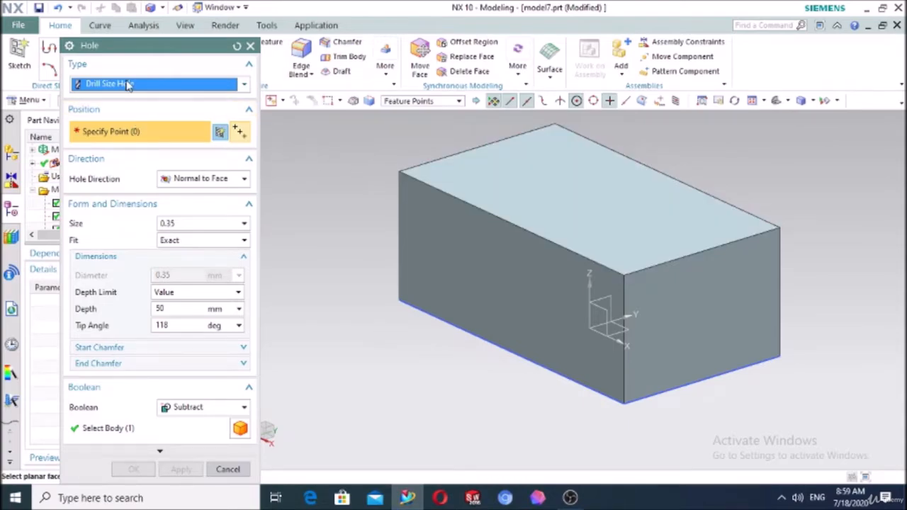
pyautogui.click(499, 183)
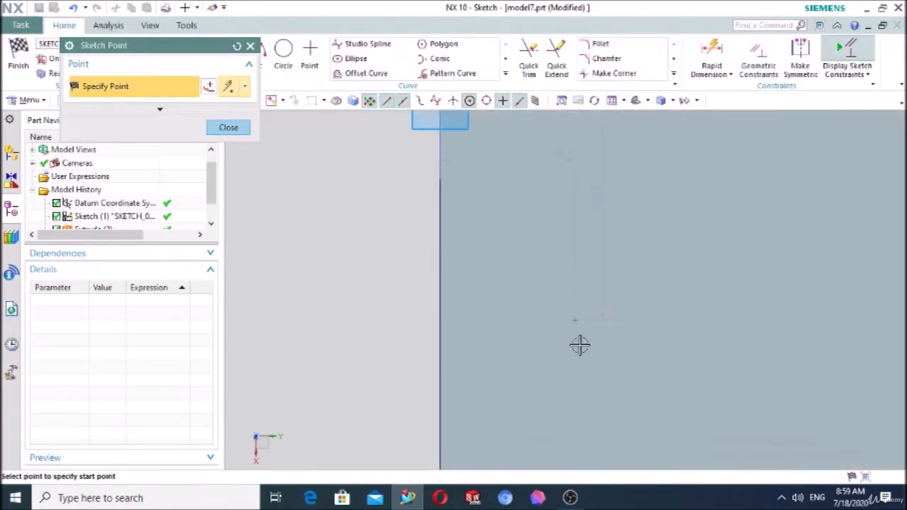
pyautogui.click(228, 127)
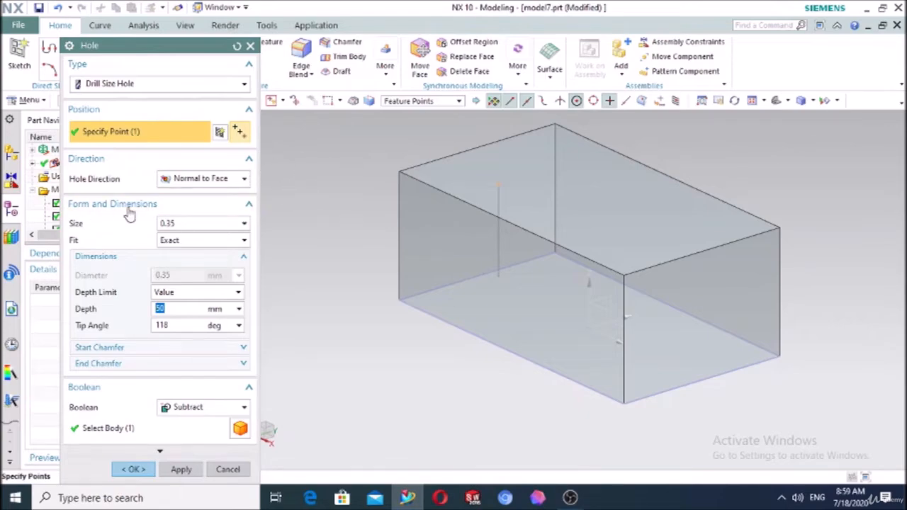
# Set the drill size to 10
pyautogui.click(176, 224)
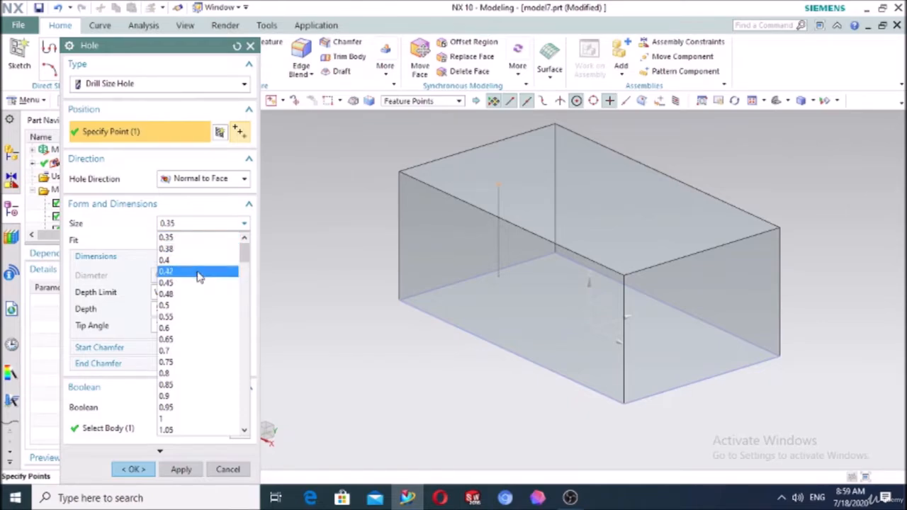
pyautogui.scroll(-11, 207, 280)
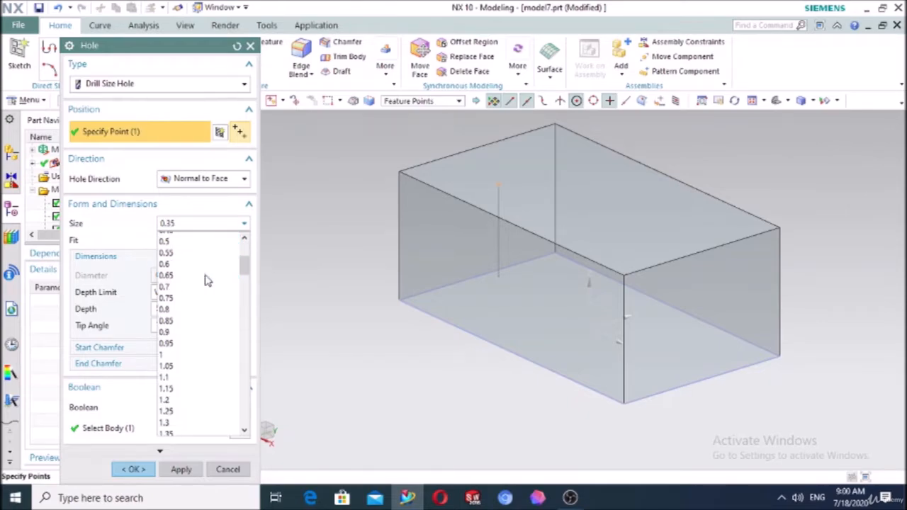
pyautogui.scroll(-20, 207, 280)
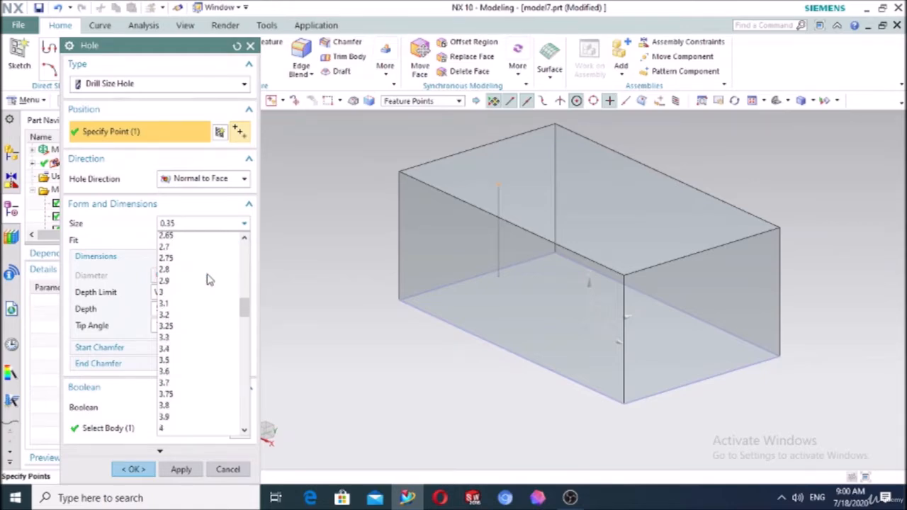
pyautogui.scroll(-5, 210, 278)
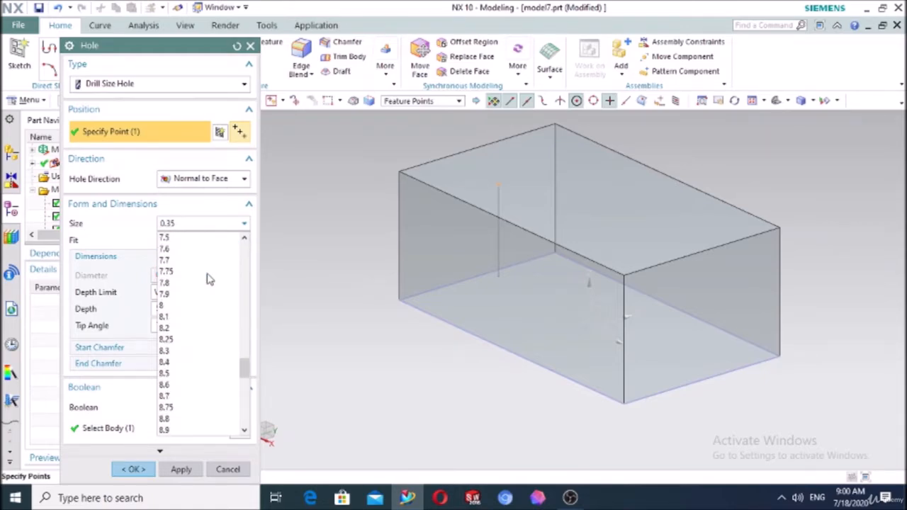
pyautogui.scroll(-9, 210, 278)
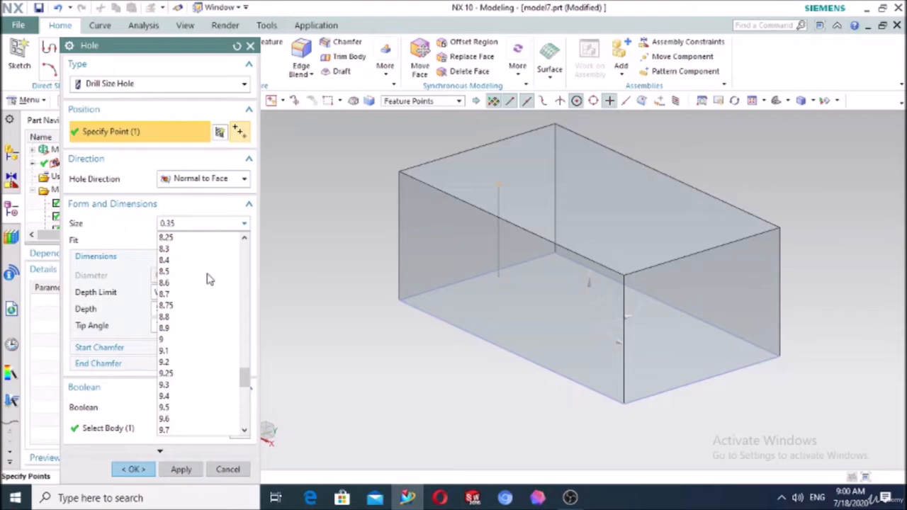
pyautogui.scroll(-3, 205, 374)
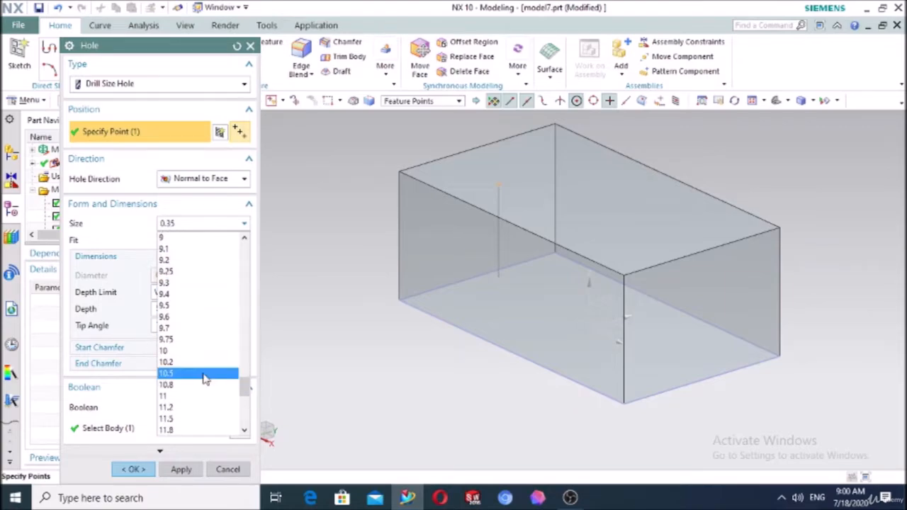
pyautogui.click(198, 350)
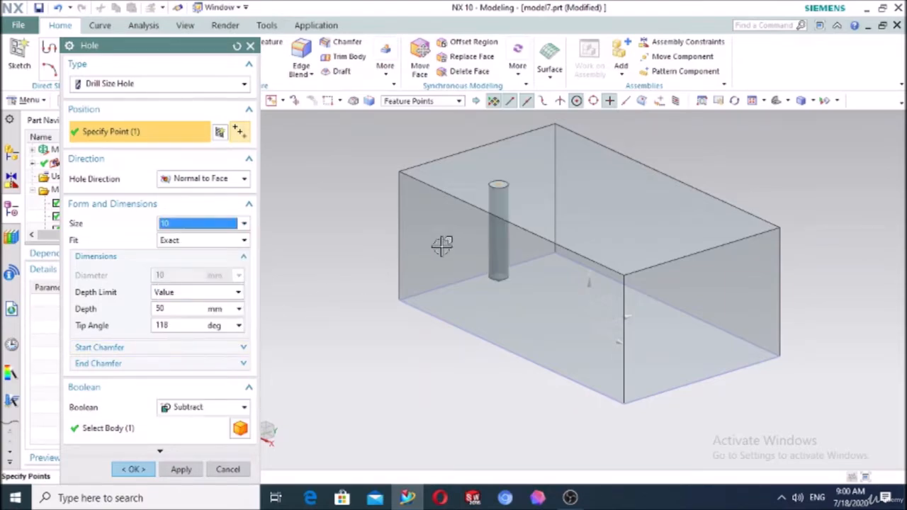
# Keep a Value depth limit of 50 mm and create the hole in the block
pyautogui.click(173, 294)
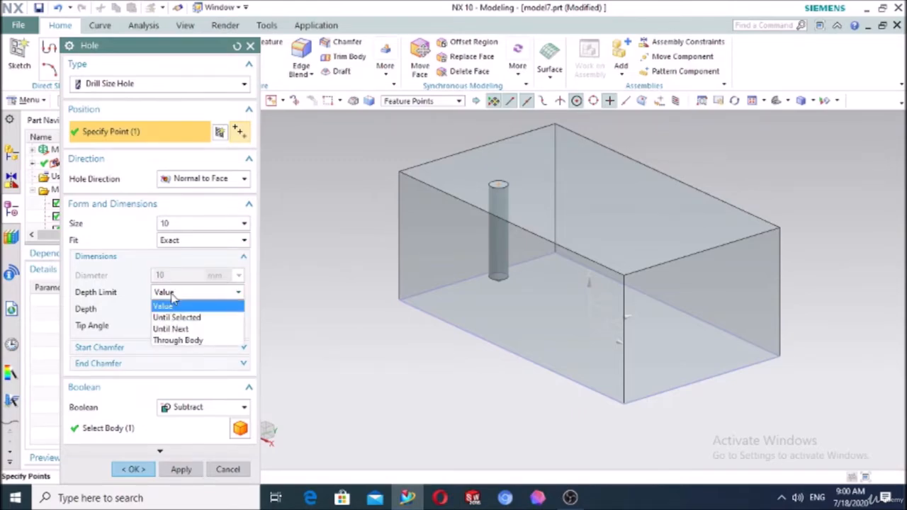
pyautogui.click(172, 297)
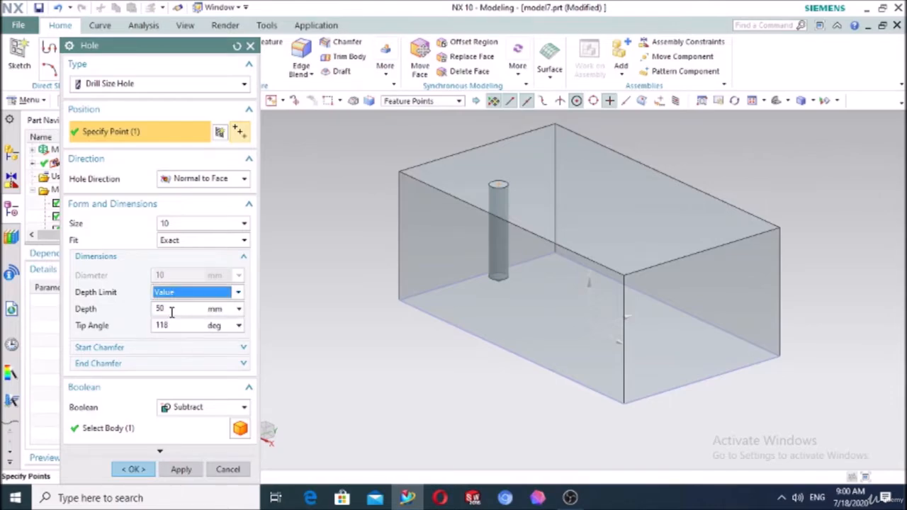
pyautogui.moveTo(170, 310); pyautogui.dragTo(153, 310)
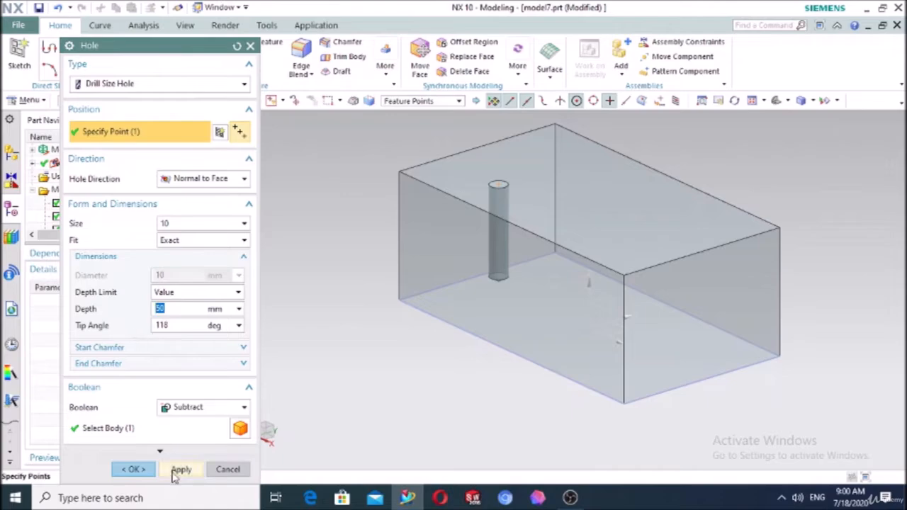
pyautogui.click(132, 469)
pyautogui.moveTo(316, 334); pyautogui.dragTo(534, 182, button='middle')
pyautogui.scroll(5, 559, 156)
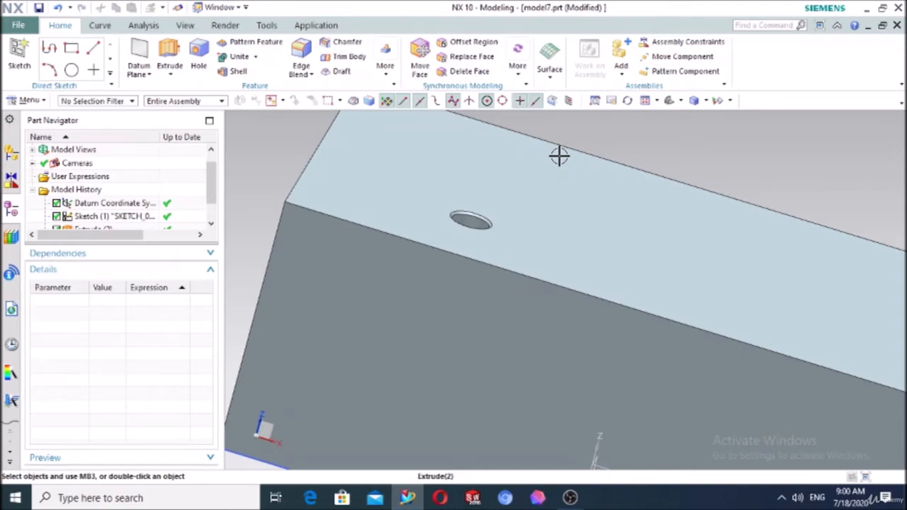
# Switch to Front view and reopen Drill Size Hole (3) for editing, showing its hole types
pyautogui.click(679, 102)
pyautogui.click(692, 137)
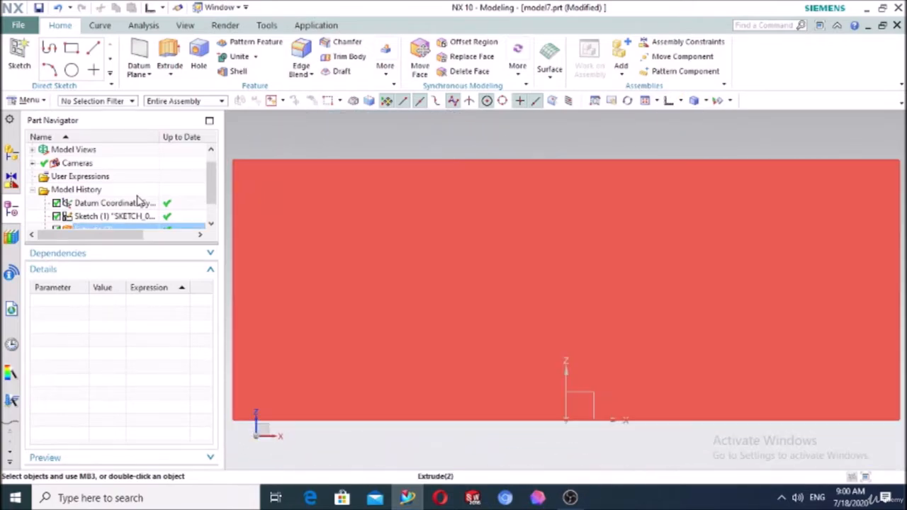
pyautogui.scroll(-1, 106, 202)
pyautogui.click(88, 216)
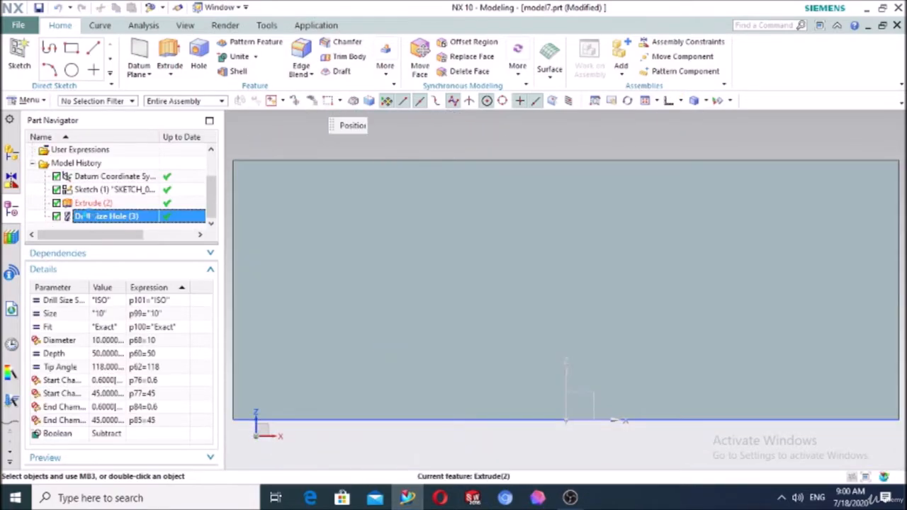
pyautogui.doubleClick(88, 216)
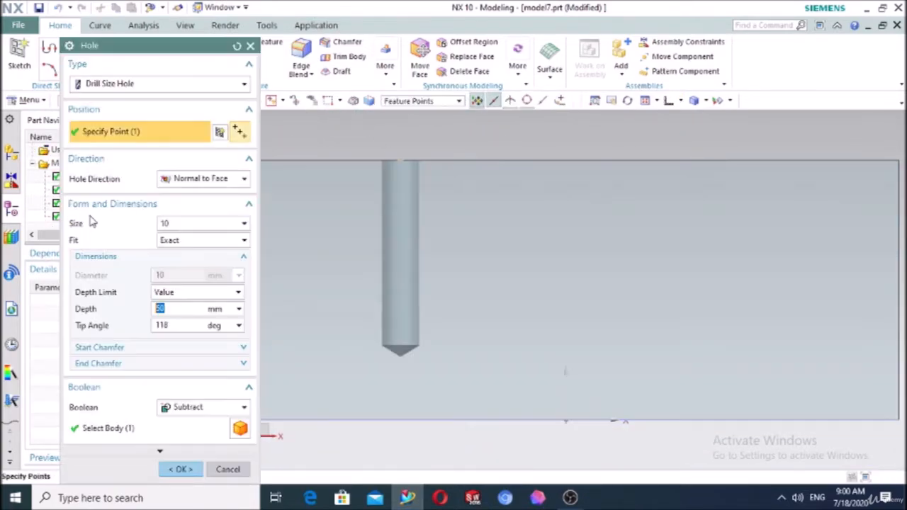
pyautogui.click(121, 85)
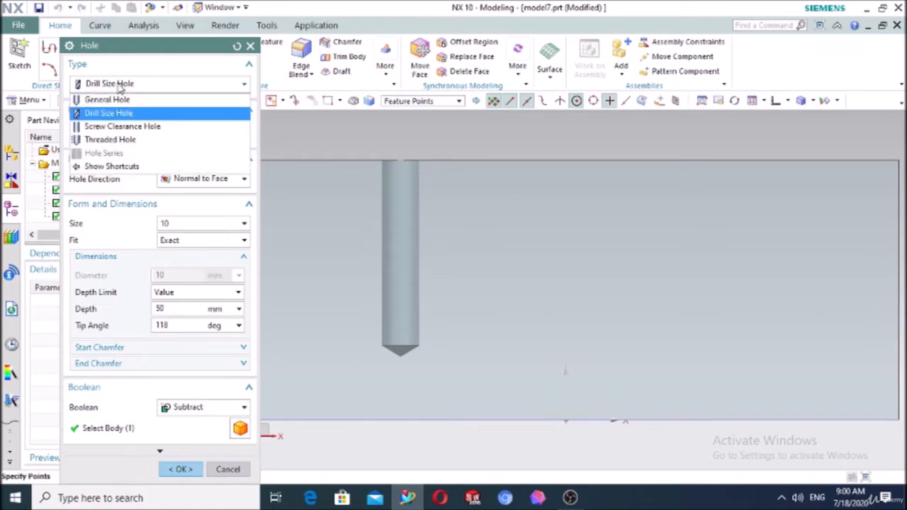
# Try a Threaded Hole, browse thread sizes leaving M10 x 1.5, then cancel the edit
pyautogui.click(127, 139)
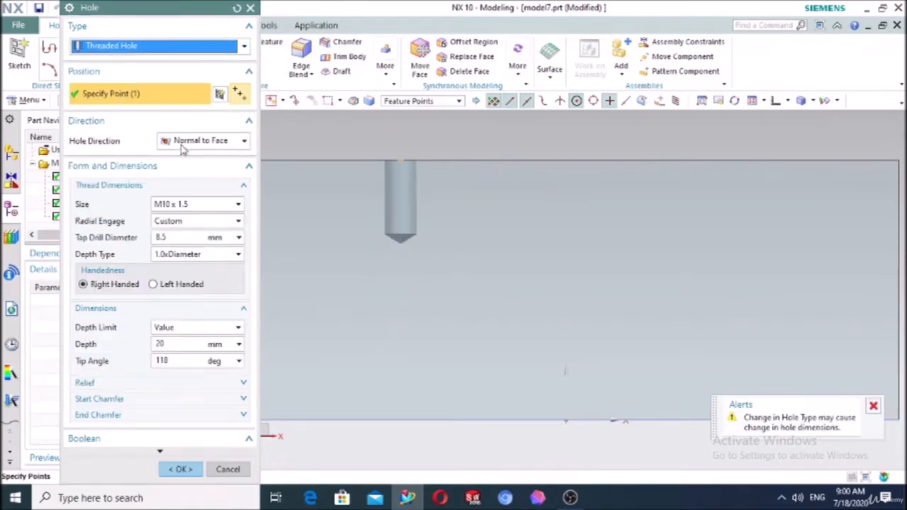
pyautogui.moveTo(741, 209); pyautogui.dragTo(553, 221, button='middle')
pyautogui.scroll(3, 344, 196)
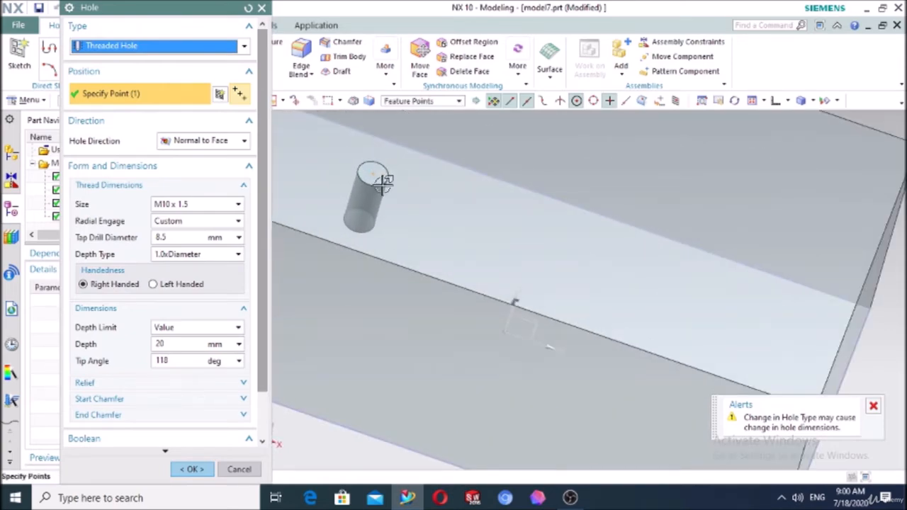
pyautogui.click(182, 204)
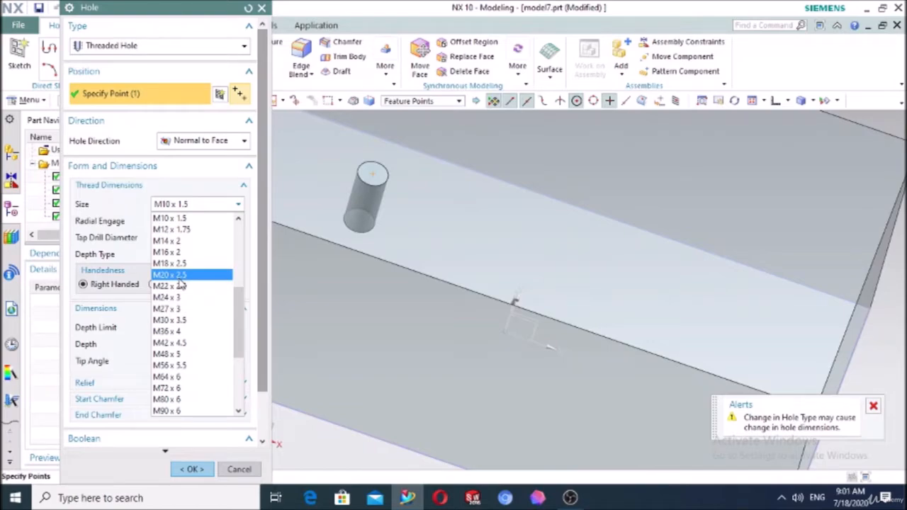
pyautogui.scroll(-4, 183, 293)
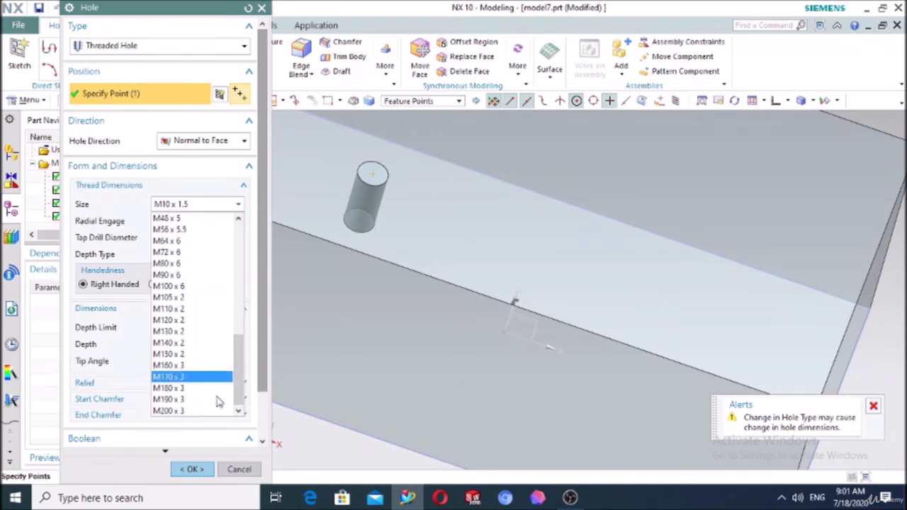
pyautogui.click(242, 475)
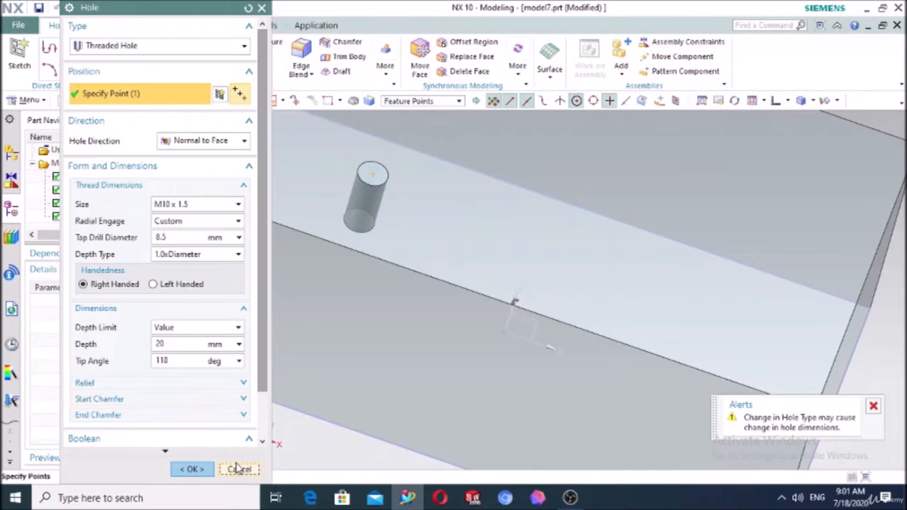
pyautogui.click(239, 469)
pyautogui.scroll(-3, 426, 186)
pyautogui.scroll(-2, 425, 185)
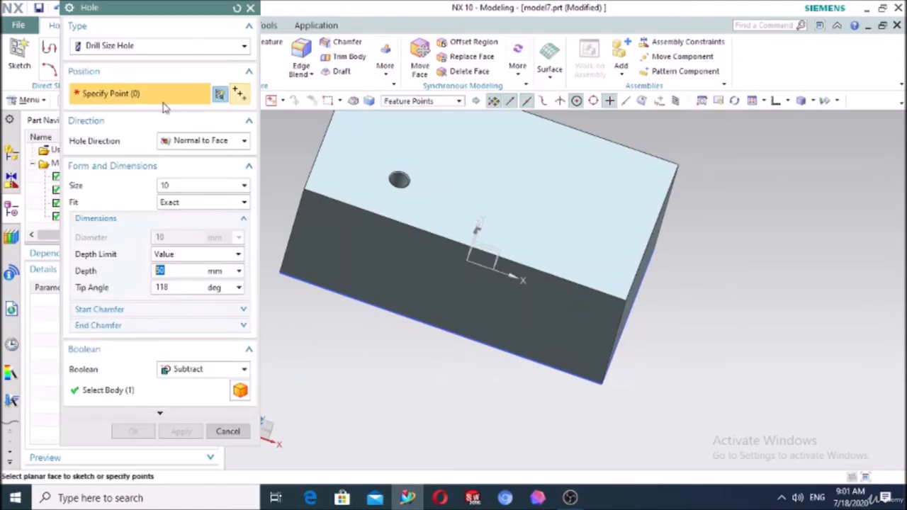
pyautogui.click(92, 47)
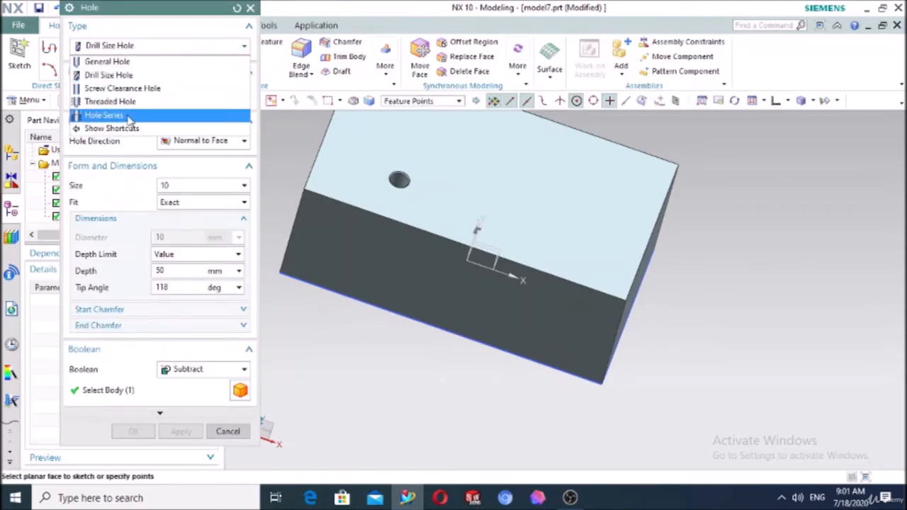
pyautogui.click(253, 8)
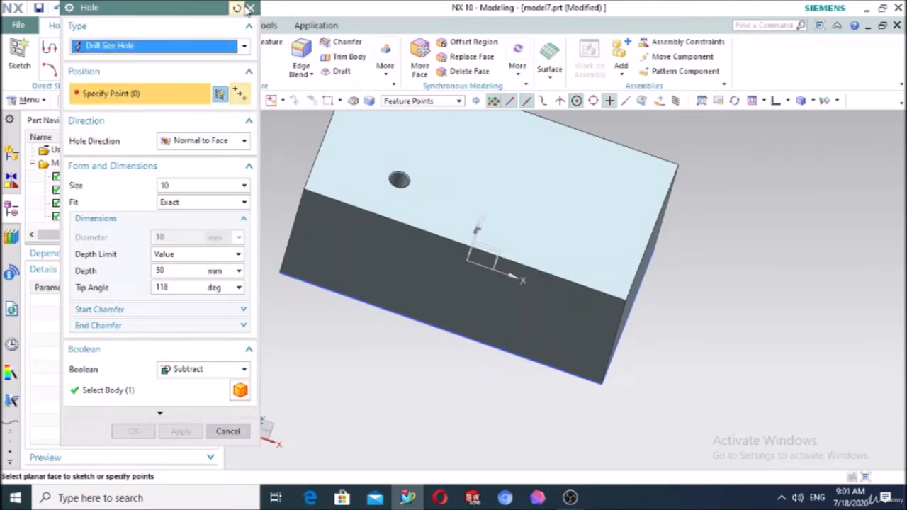
pyautogui.click(251, 9)
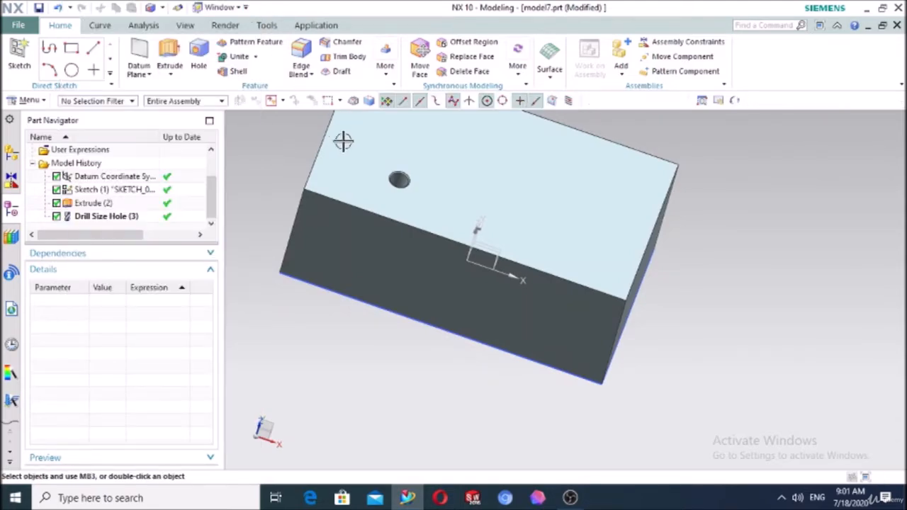
pyautogui.click(90, 220)
# Delete the drill-size hole and start a datum plane on the block's left face
pyautogui.press('Delete')
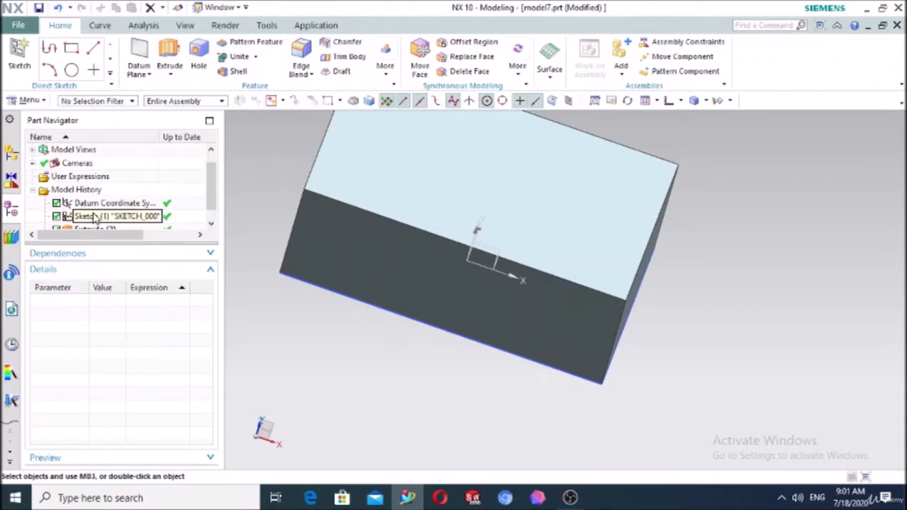
pyautogui.scroll(-3, 298, 198)
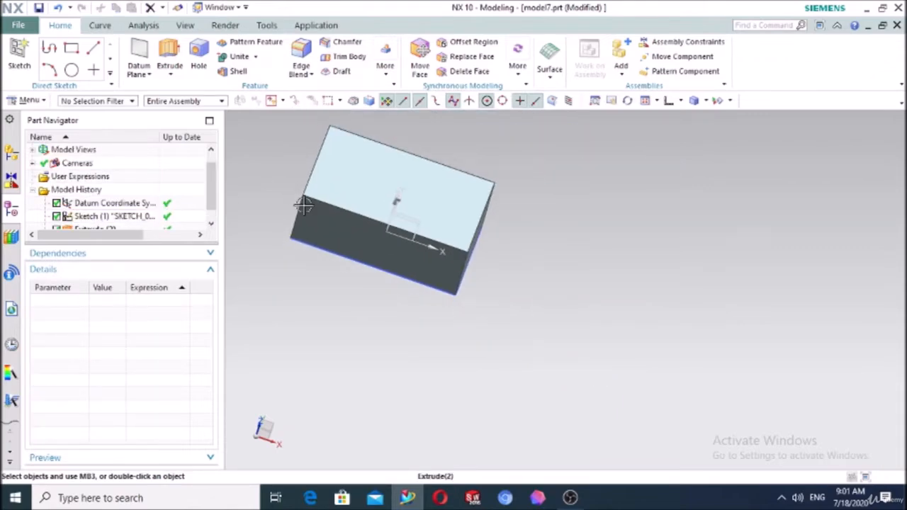
pyautogui.click(147, 73)
pyautogui.click(147, 92)
pyautogui.scroll(2, 425, 245)
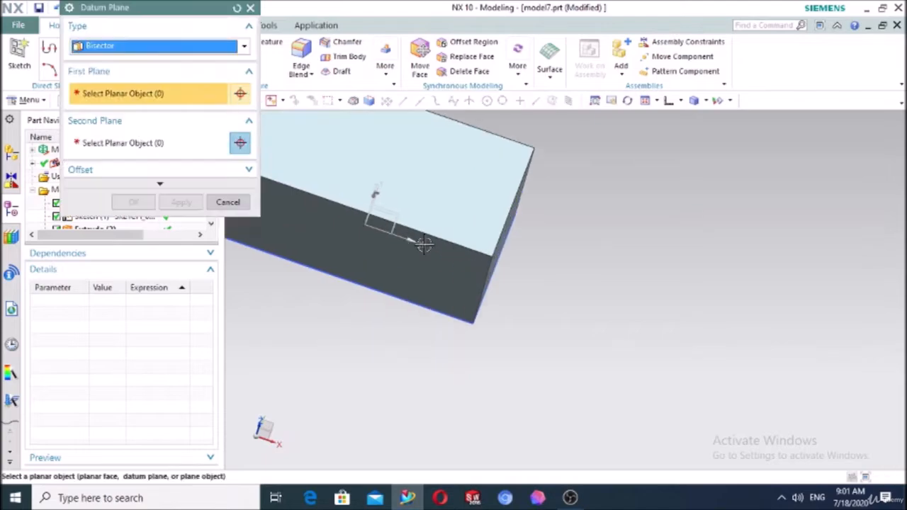
pyautogui.moveTo(371, 208); pyautogui.dragTo(362, 183, button='middle')
pyautogui.click(358, 185)
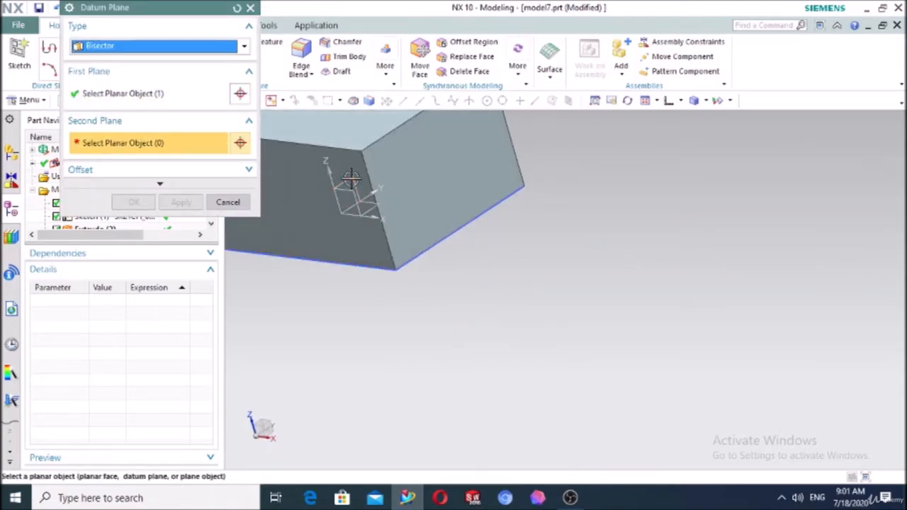
# Create 2 At Distance datum planes offset 165 mm from the YZ datum plane
pyautogui.click(115, 46)
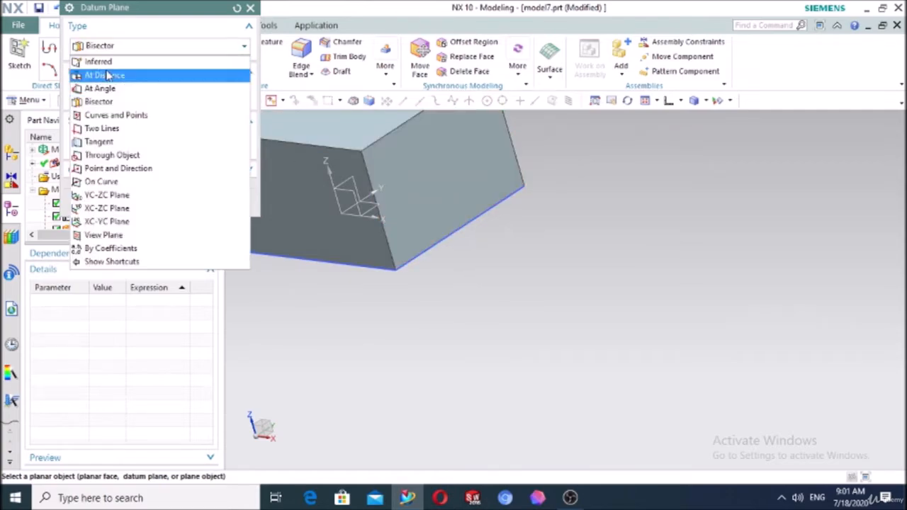
pyautogui.click(113, 75)
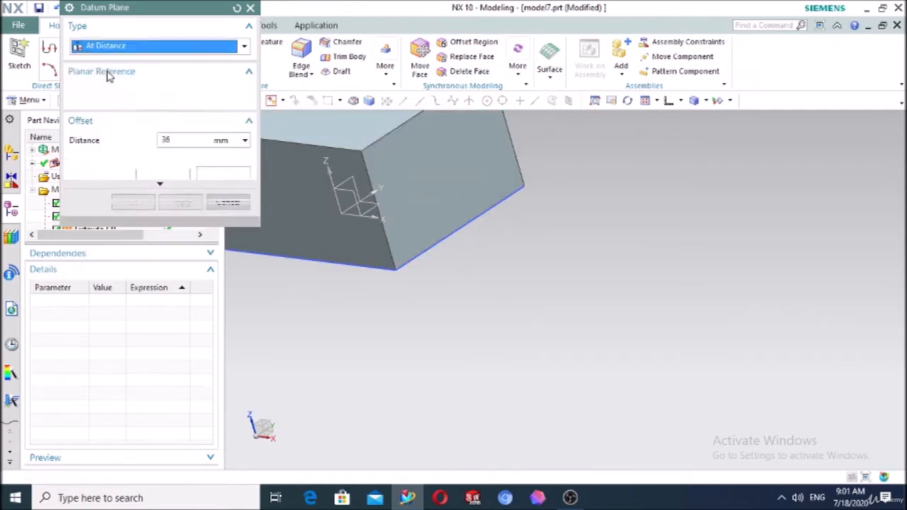
pyautogui.click(345, 189)
pyautogui.moveTo(403, 182); pyautogui.dragTo(570, 217)
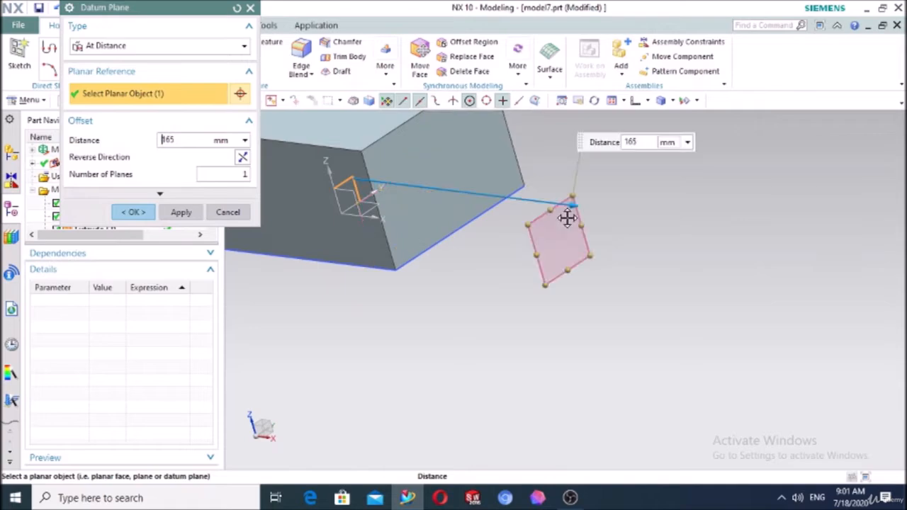
pyautogui.click(240, 176)
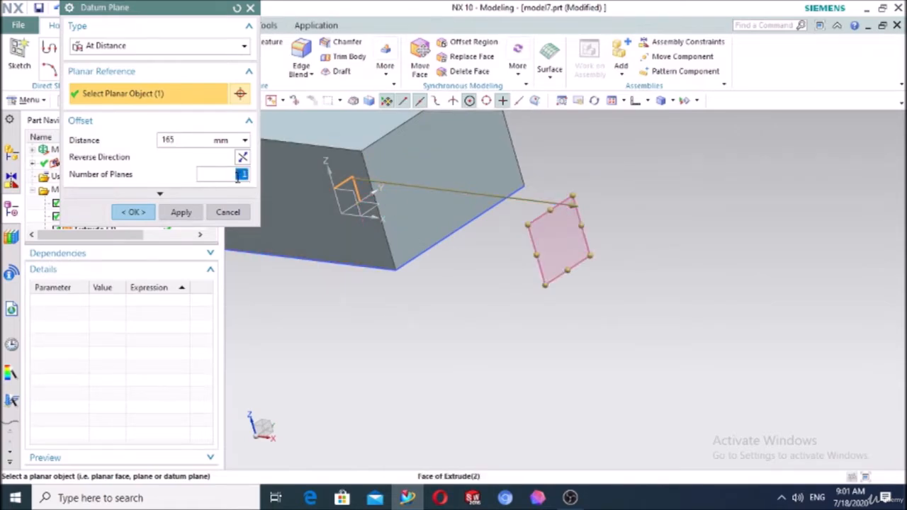
pyautogui.write('2')
pyautogui.press('Return')
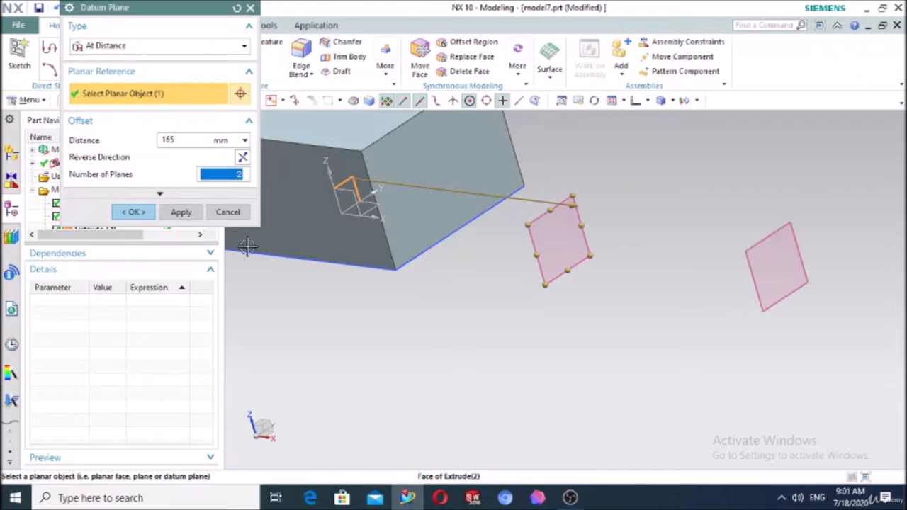
pyautogui.click(127, 213)
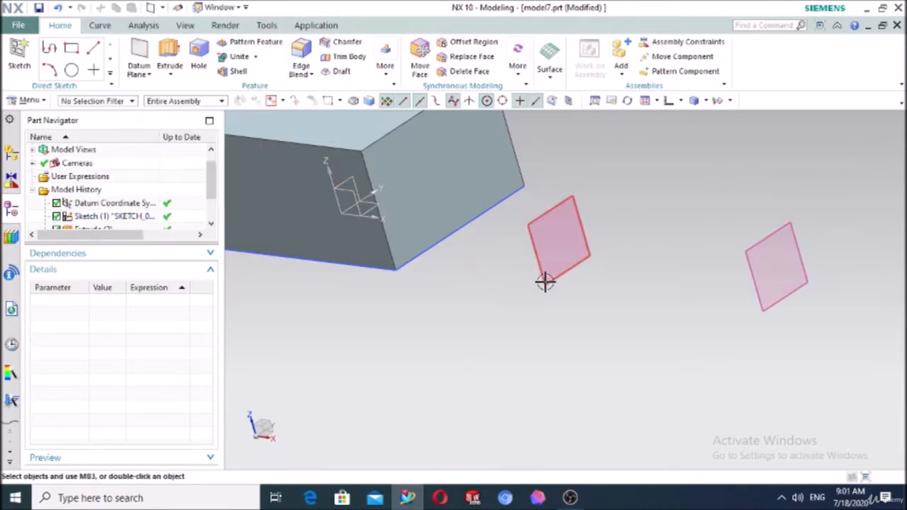
# Sketch a centred 202×147.7 rectangle on the nearer datum plane and extrude it 70 mm
pyautogui.click(19, 56)
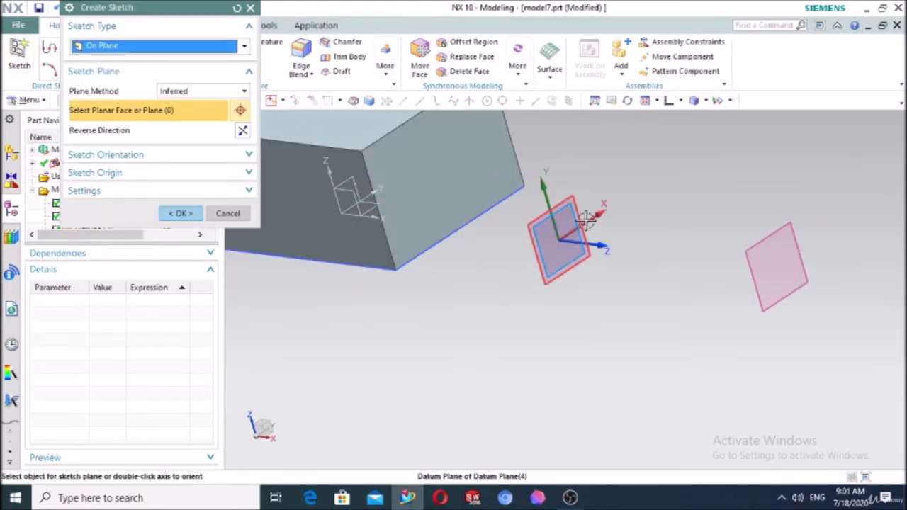
pyautogui.click(585, 219)
pyautogui.click(180, 213)
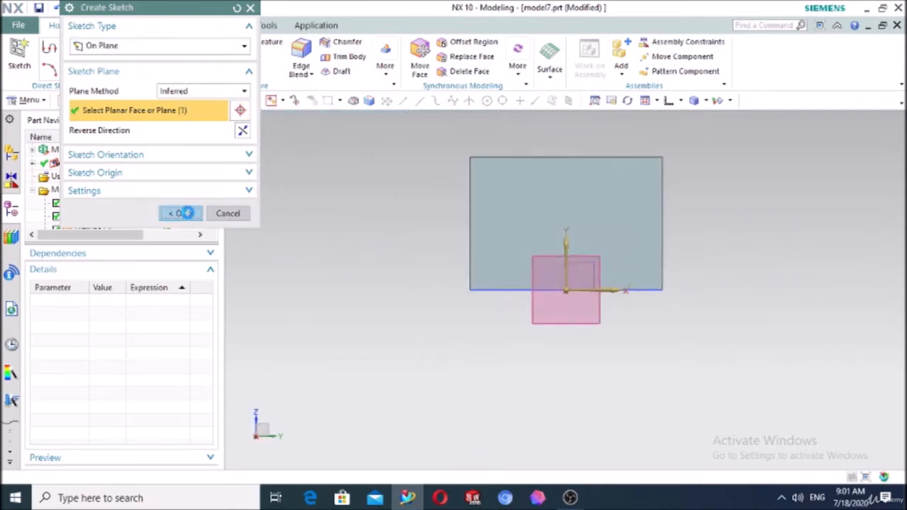
pyautogui.click(99, 47)
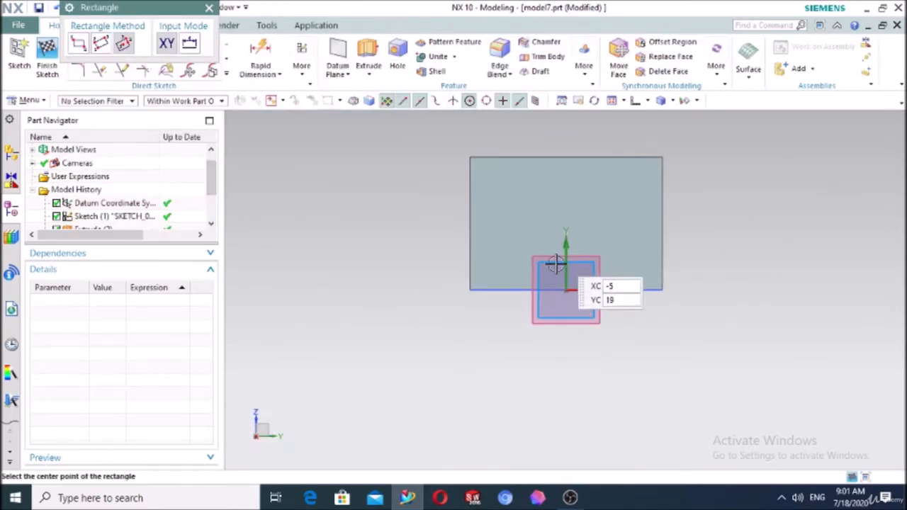
pyautogui.click(566, 289)
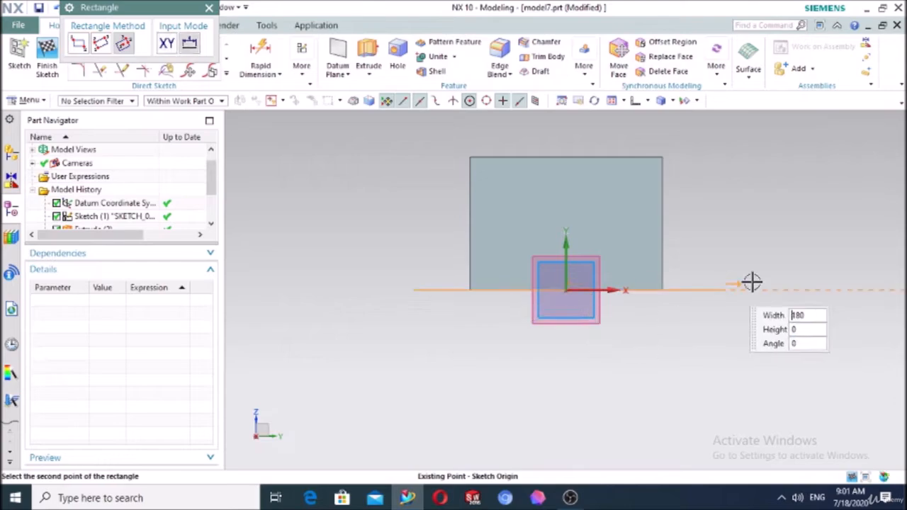
pyautogui.click(757, 289)
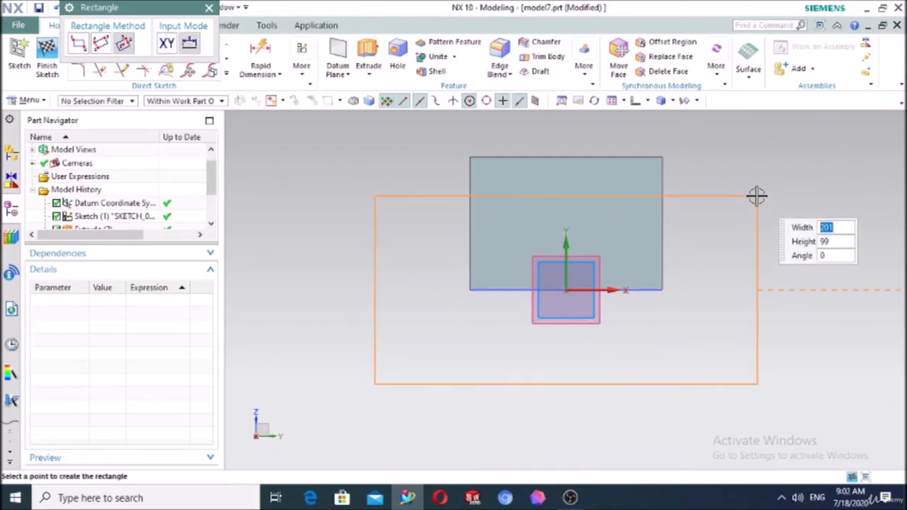
pyautogui.click(752, 151)
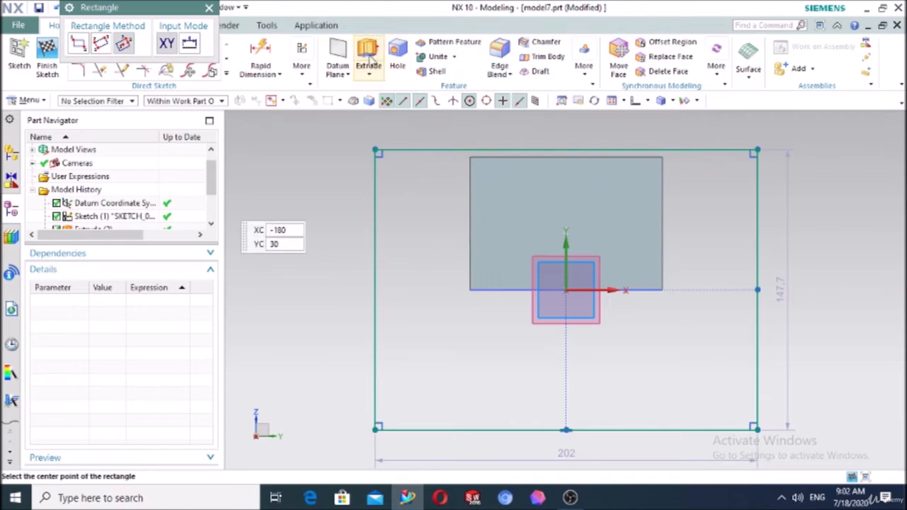
pyautogui.click(369, 61)
pyautogui.moveTo(365, 205); pyautogui.dragTo(404, 269, button='middle')
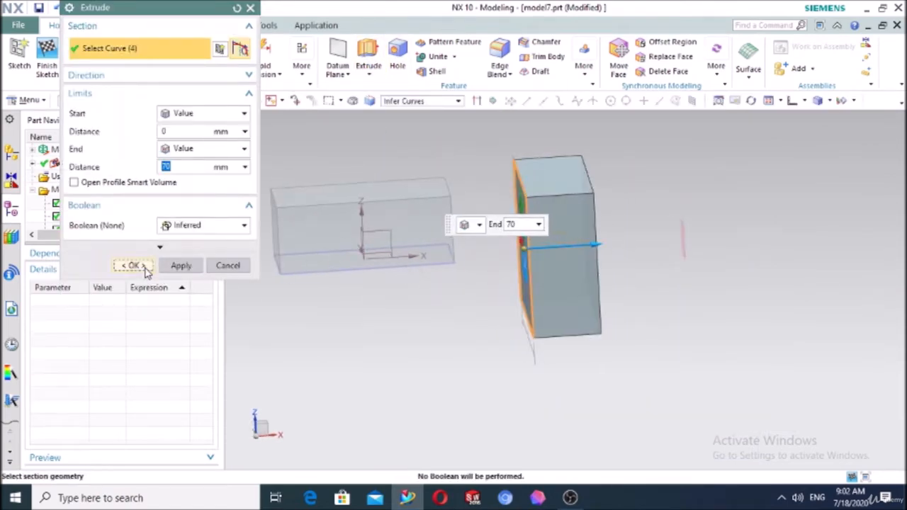
pyautogui.click(144, 268)
# Sketch a centred 330×220 rectangle on the right datum plane and extrude it 70 mm
pyautogui.click(19, 56)
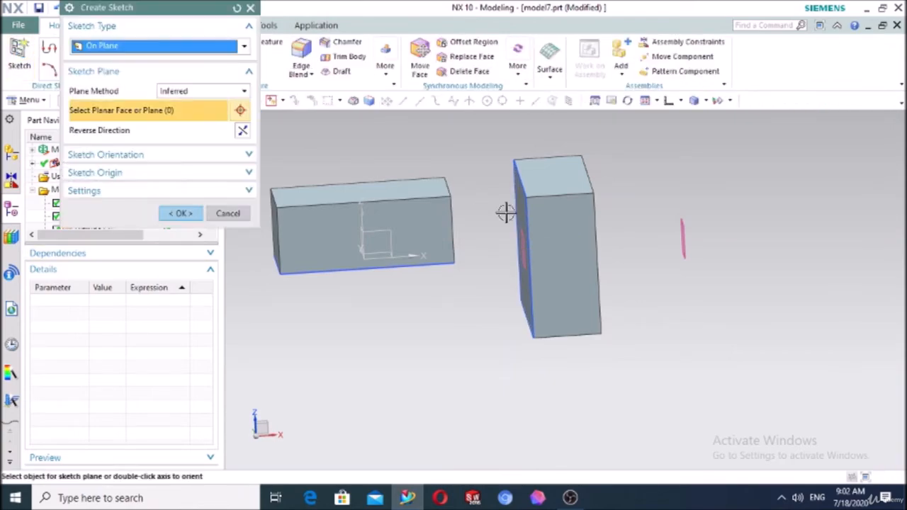
pyautogui.click(684, 238)
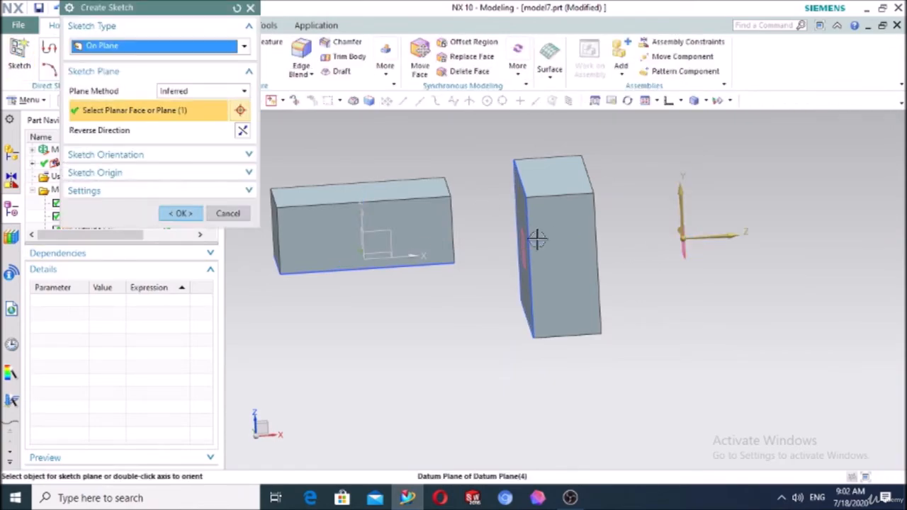
pyautogui.click(173, 215)
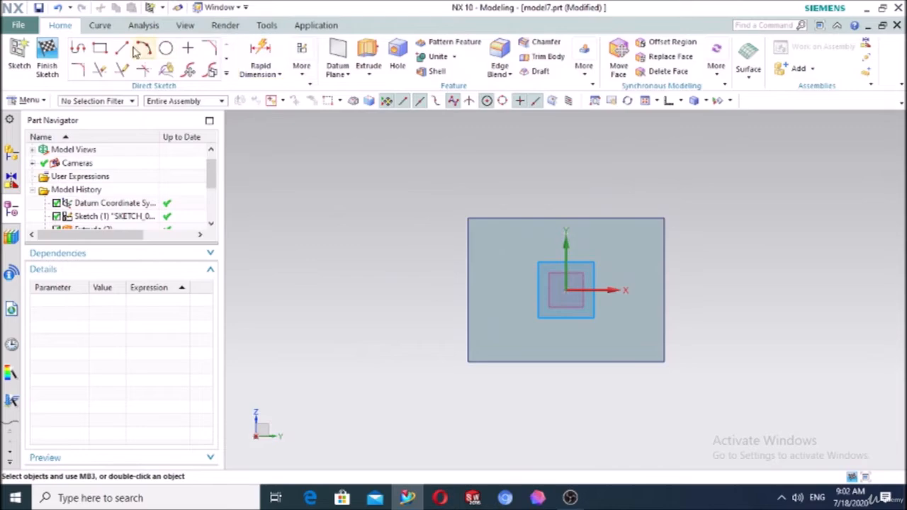
pyautogui.click(100, 47)
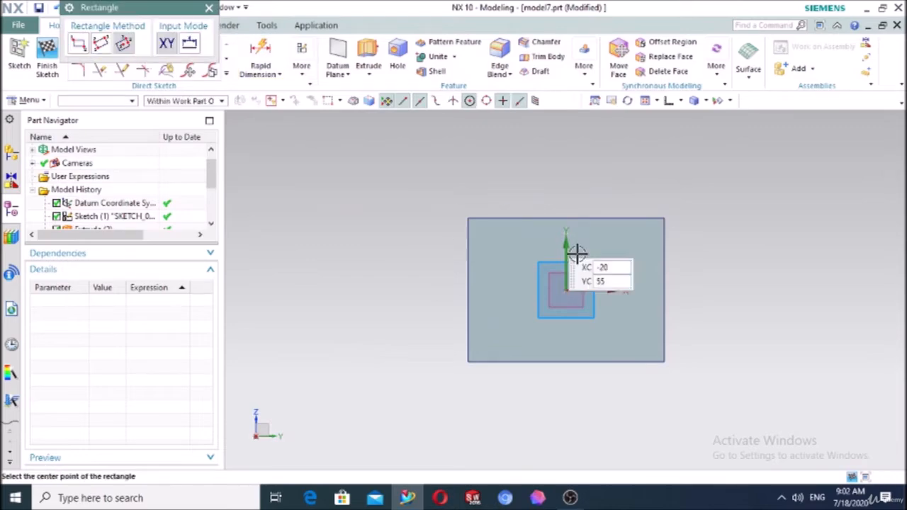
pyautogui.click(565, 290)
pyautogui.click(725, 185)
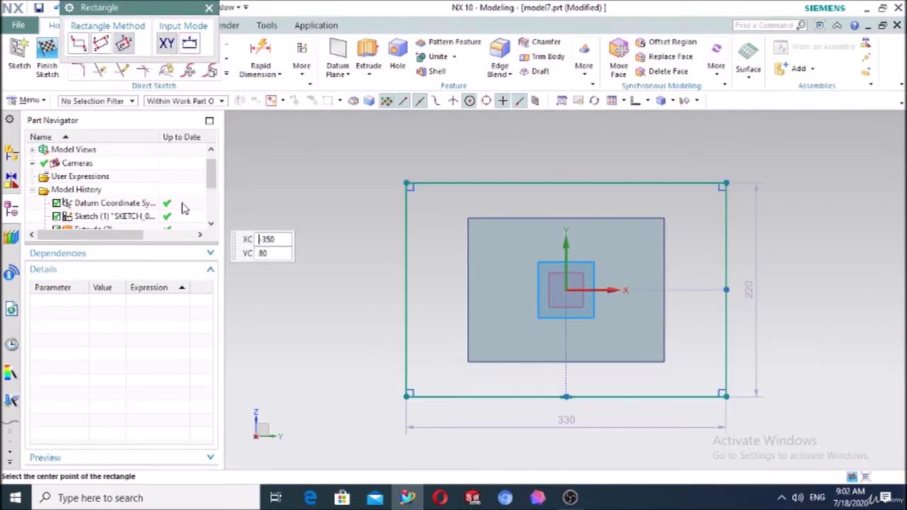
pyautogui.click(368, 57)
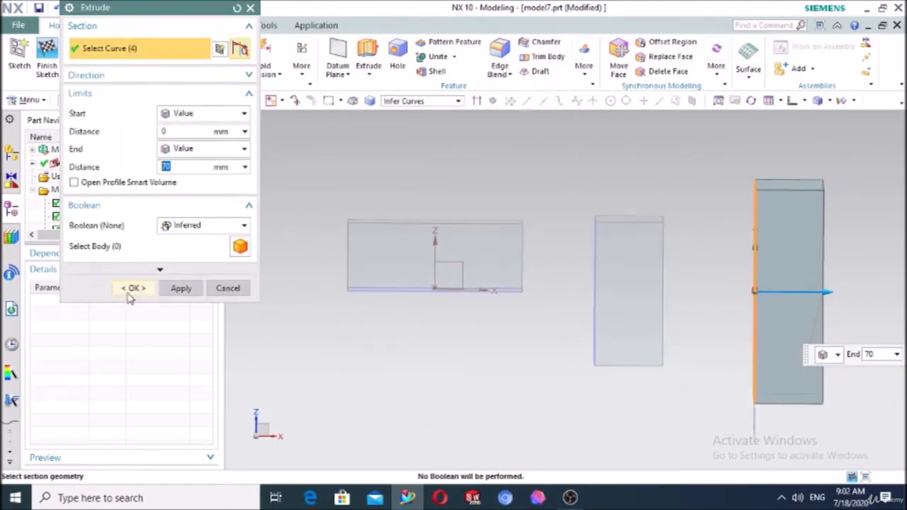
pyautogui.click(132, 291)
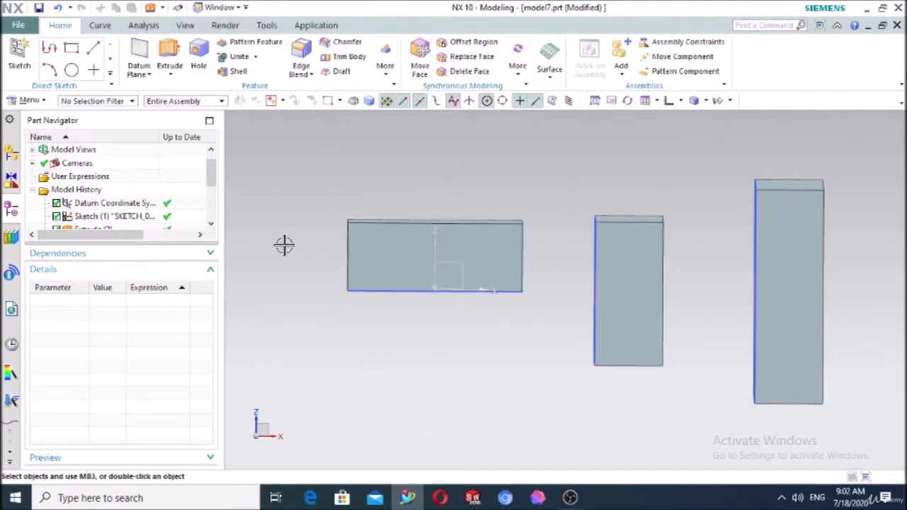
pyautogui.click(198, 57)
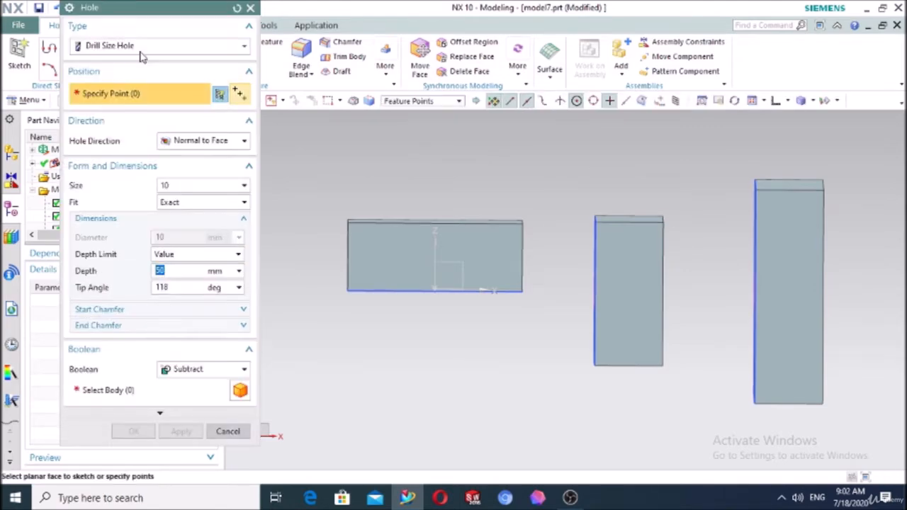
# Set up a Hole Series starting on the left block's face and review its Start, Middle and End settings
pyautogui.click(117, 45)
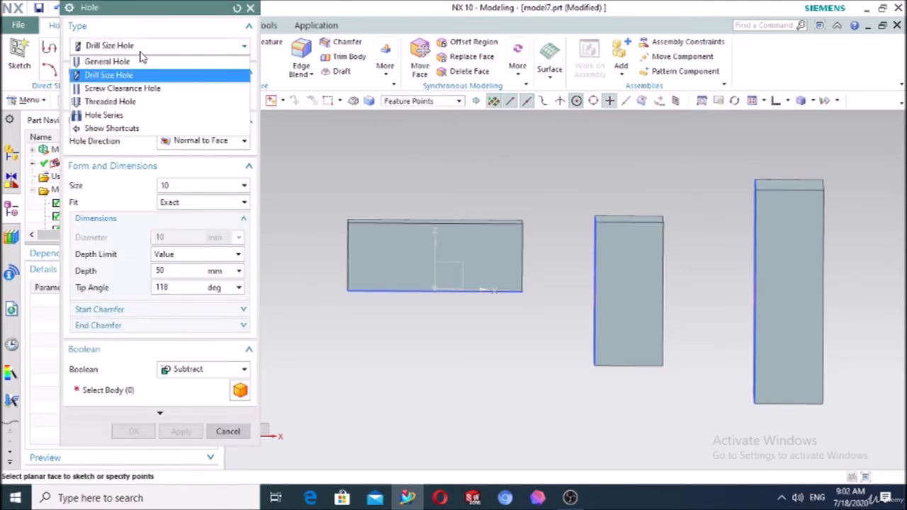
pyautogui.click(105, 115)
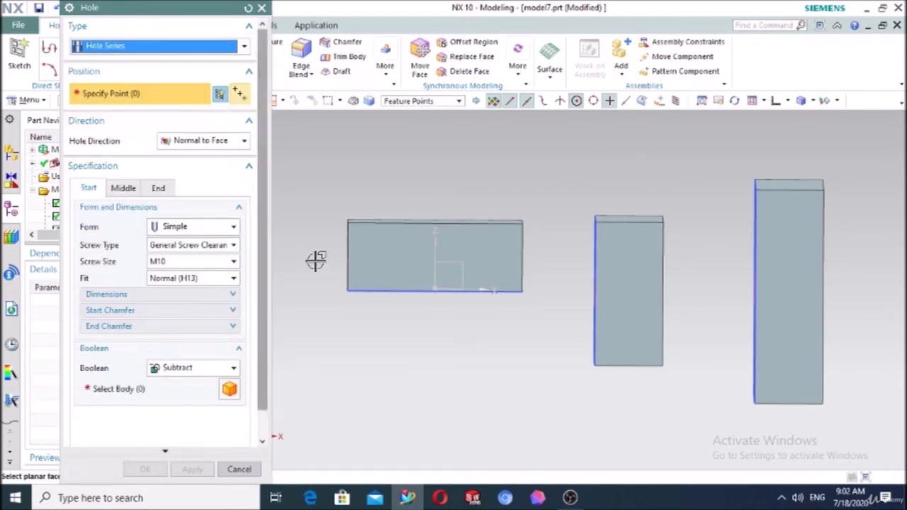
pyautogui.moveTo(316, 261); pyautogui.dragTo(335, 273, button='middle')
pyautogui.click(355, 262)
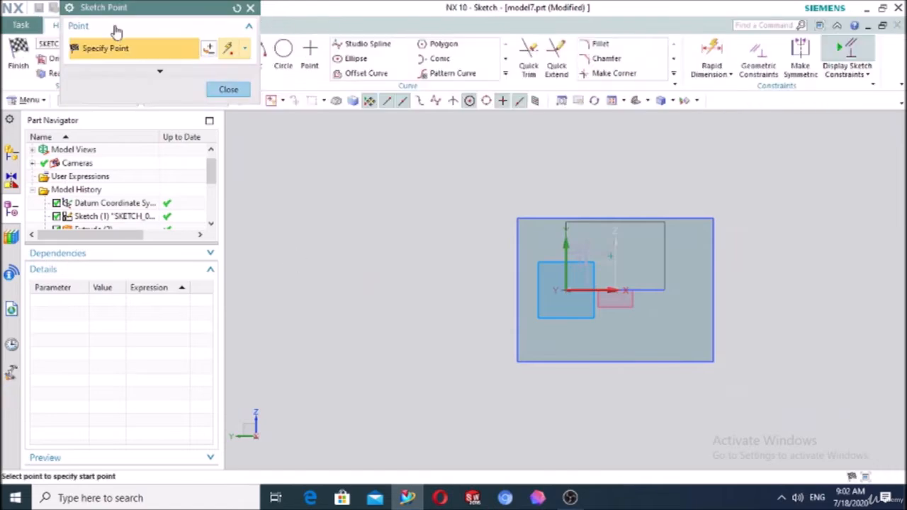
pyautogui.click(17, 55)
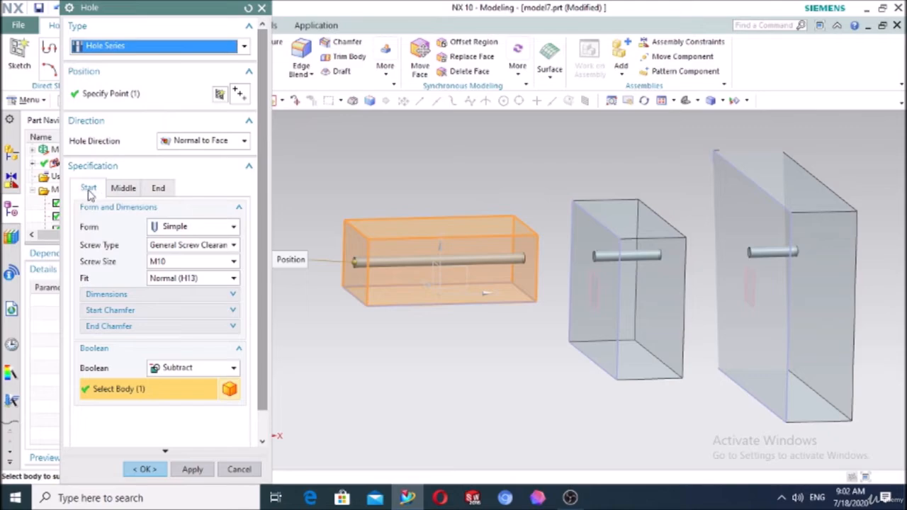
pyautogui.click(124, 188)
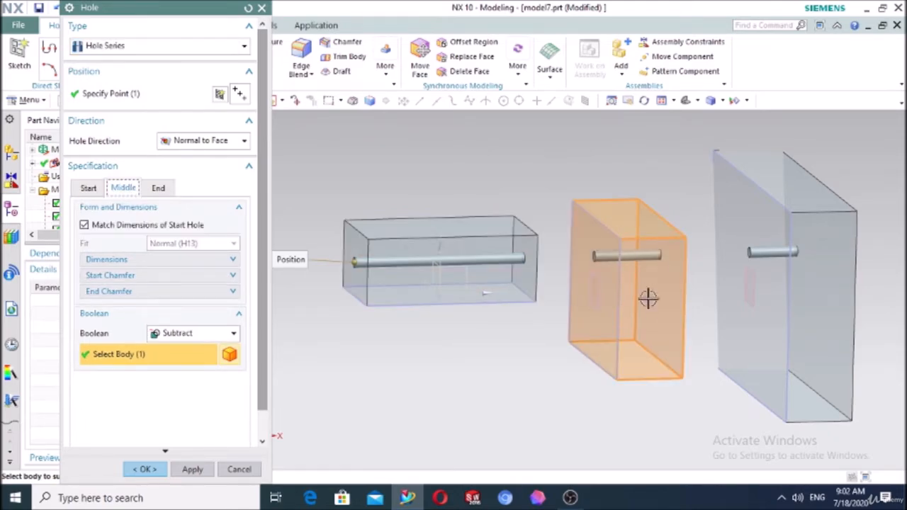
pyautogui.click(156, 191)
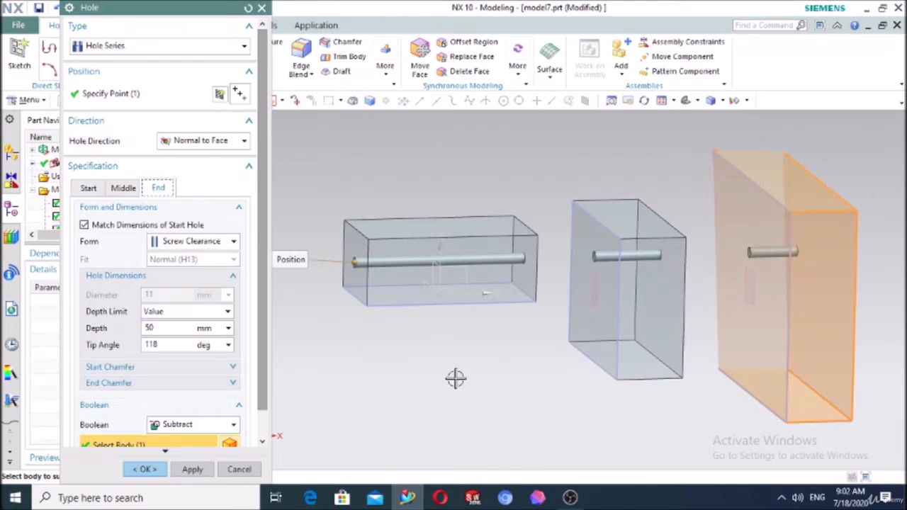
pyautogui.moveTo(456, 379); pyautogui.dragTo(432, 371, button='middle')
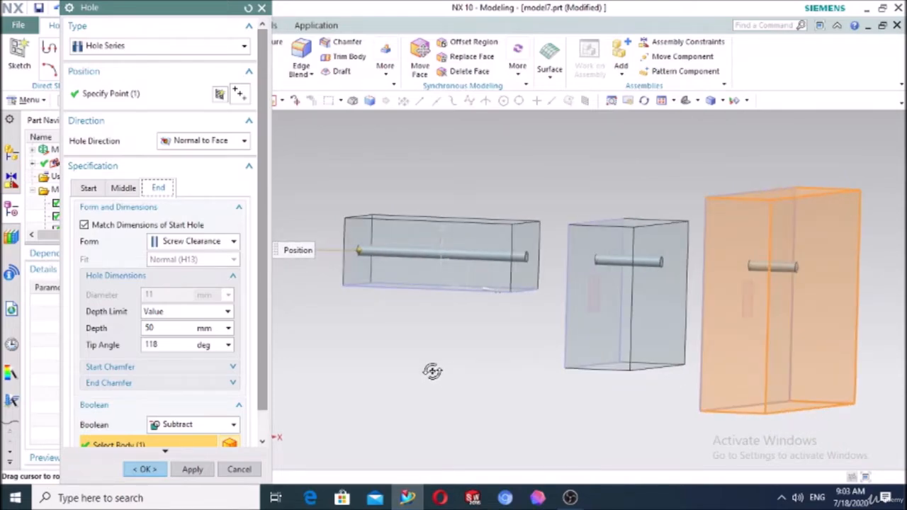
# Create a Simple M10 screw hole series with a Value depth limit through the three blocks
pyautogui.click(88, 188)
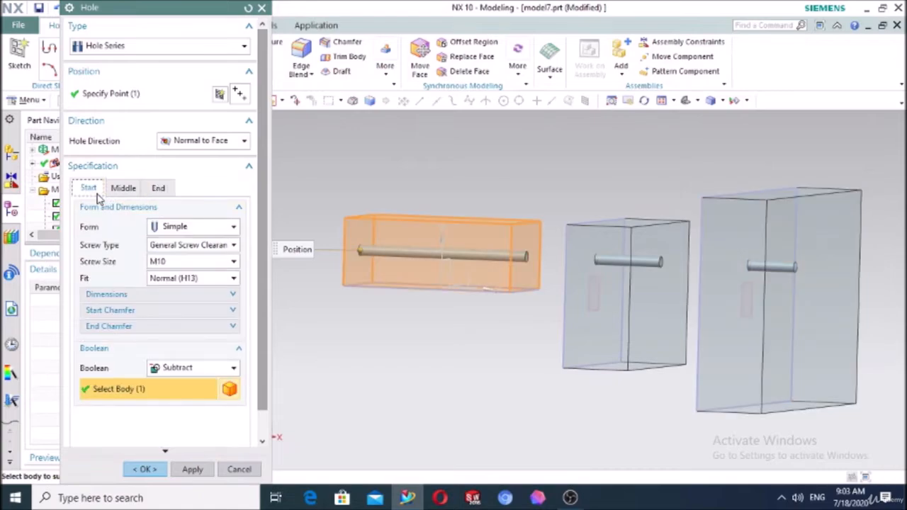
pyautogui.click(171, 228)
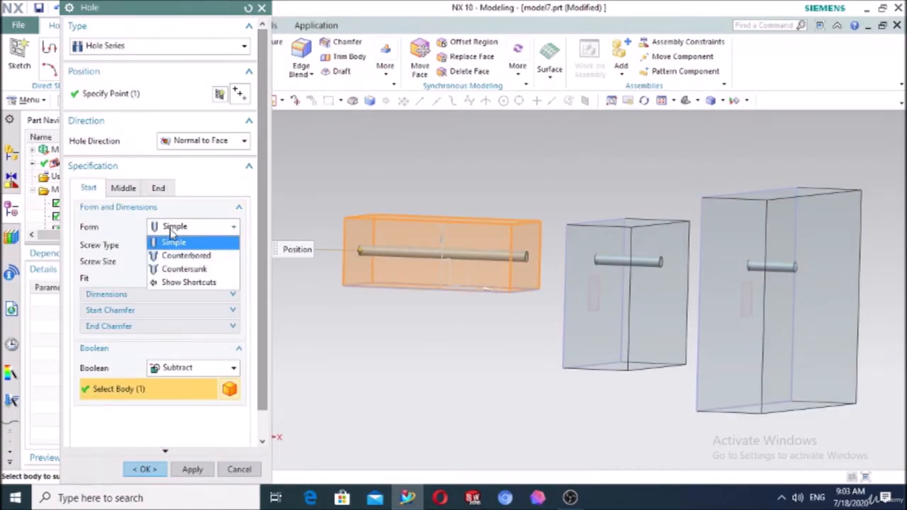
pyautogui.click(170, 230)
pyautogui.click(170, 230)
pyautogui.click(170, 231)
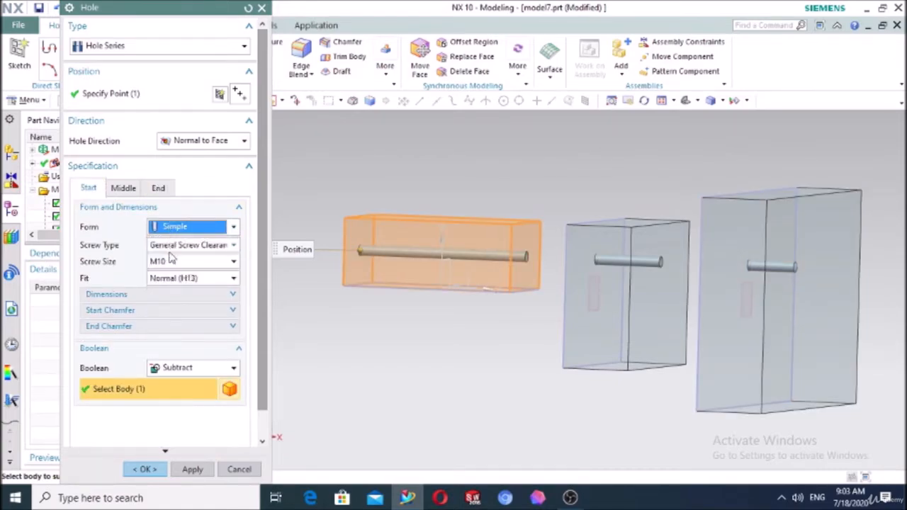
pyautogui.click(170, 261)
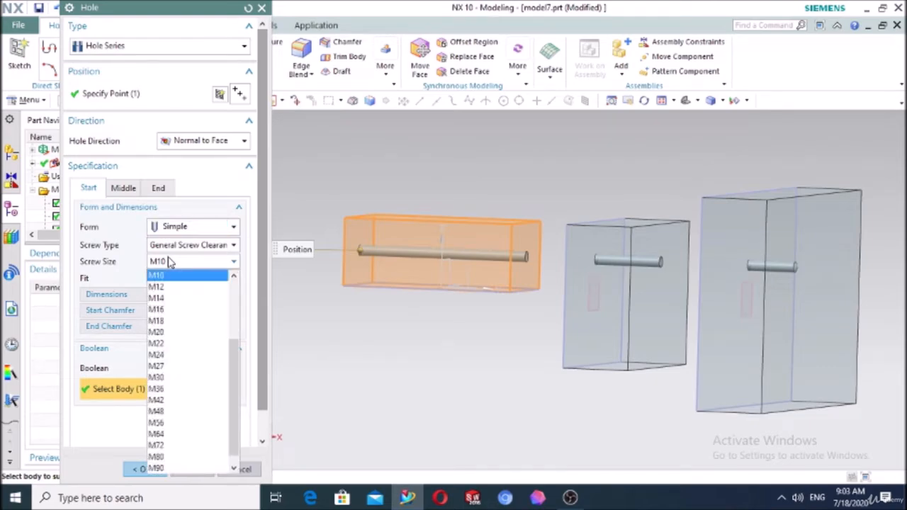
pyautogui.click(170, 261)
pyautogui.click(157, 188)
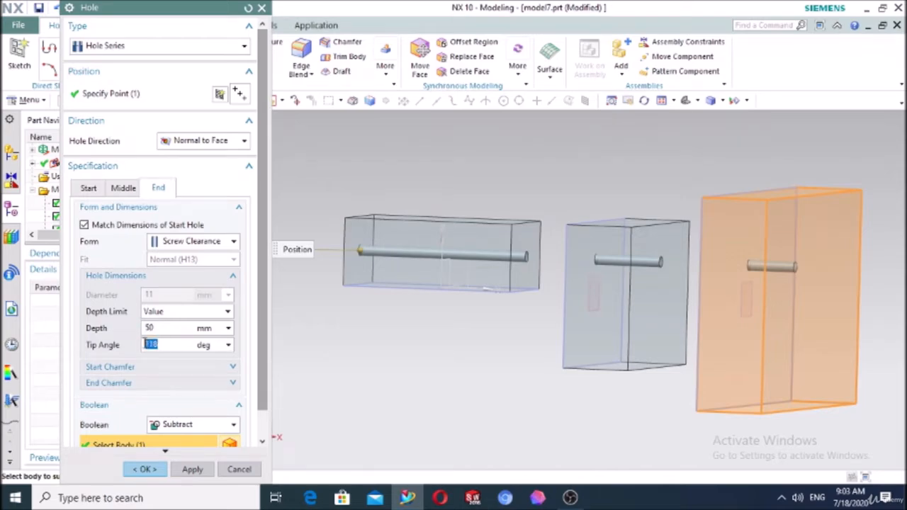
pyautogui.click(158, 313)
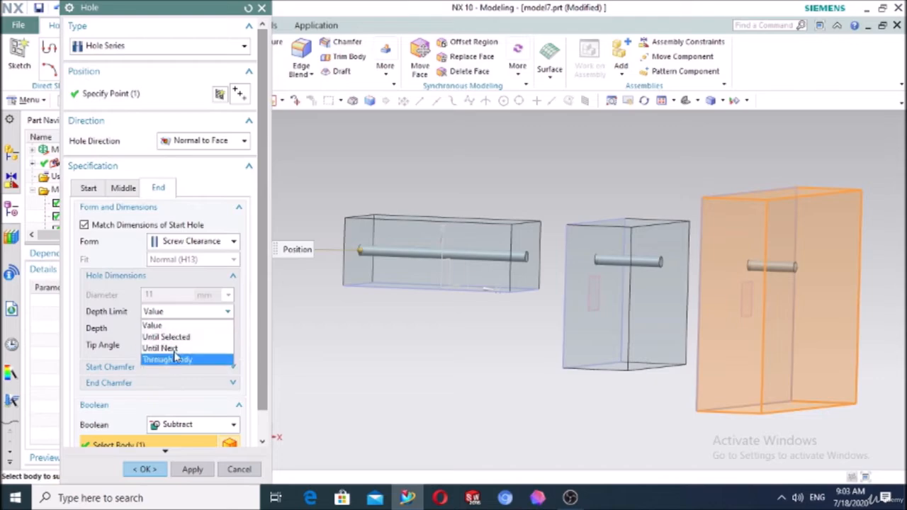
pyautogui.click(333, 333)
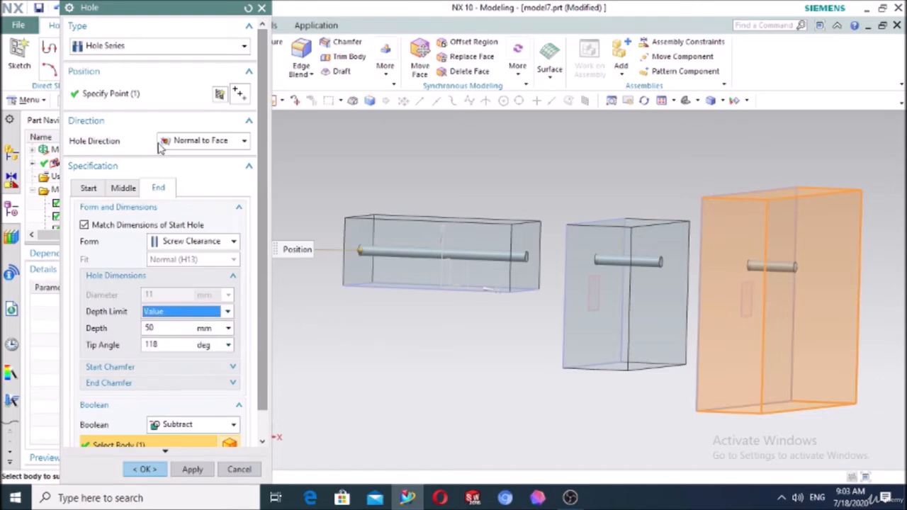
pyautogui.click(145, 469)
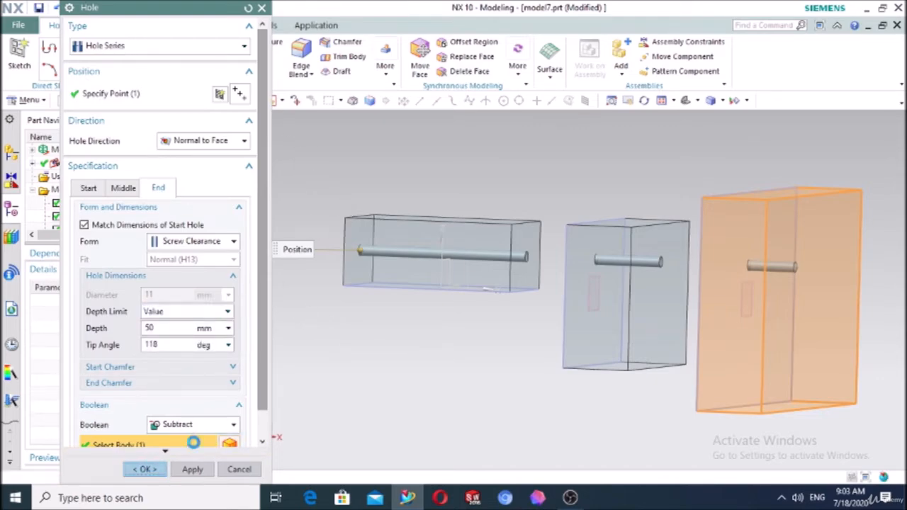
pyautogui.moveTo(371, 385); pyautogui.dragTo(415, 398, button='middle')
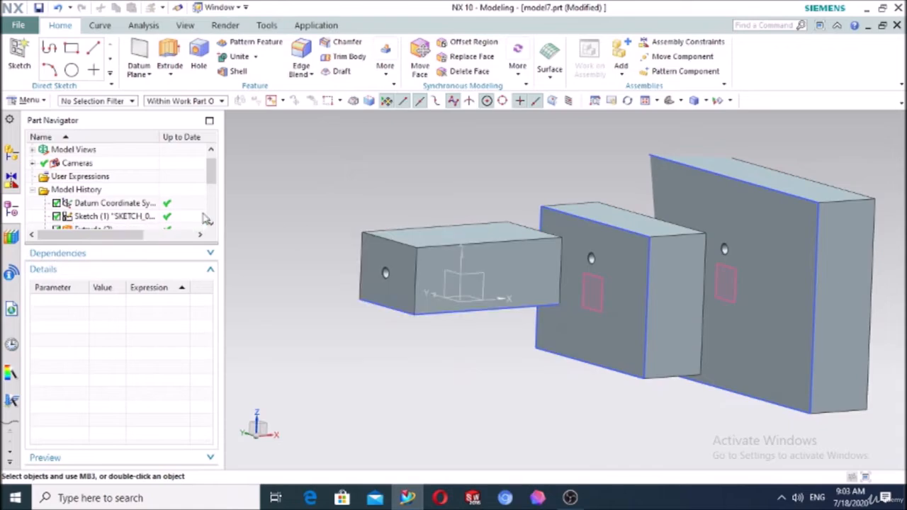
# Delete the Screw Hole Series, the right block's extrusion, Sketch (7) and Extrude (6)
pyautogui.scroll(-3, 282, 229)
pyautogui.scroll(-3, 85, 227)
pyautogui.click(97, 218)
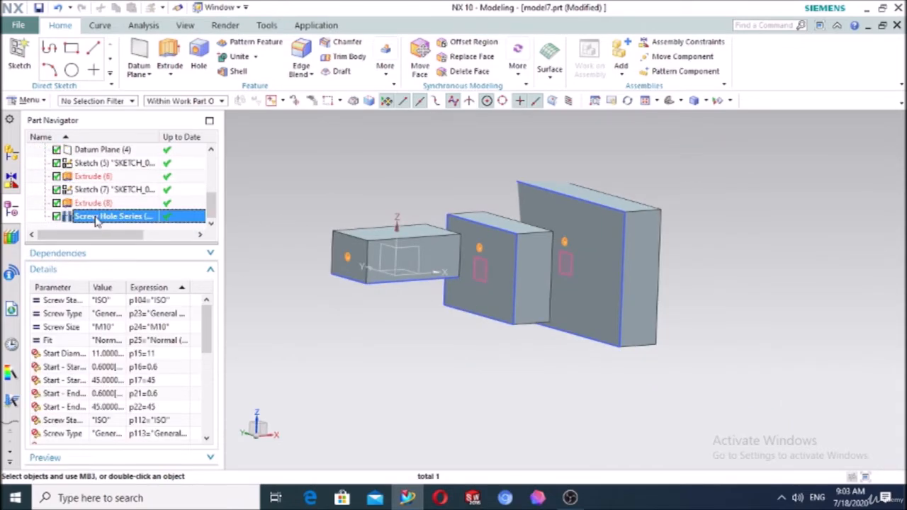
pyautogui.press('Delete')
pyautogui.scroll(-1, 97, 222)
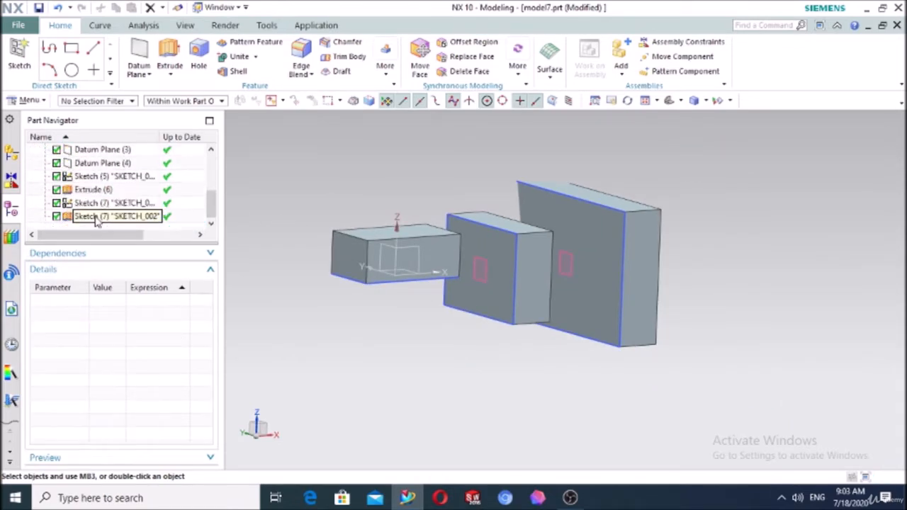
pyautogui.click(97, 216)
pyautogui.press('Delete')
pyautogui.click(91, 216)
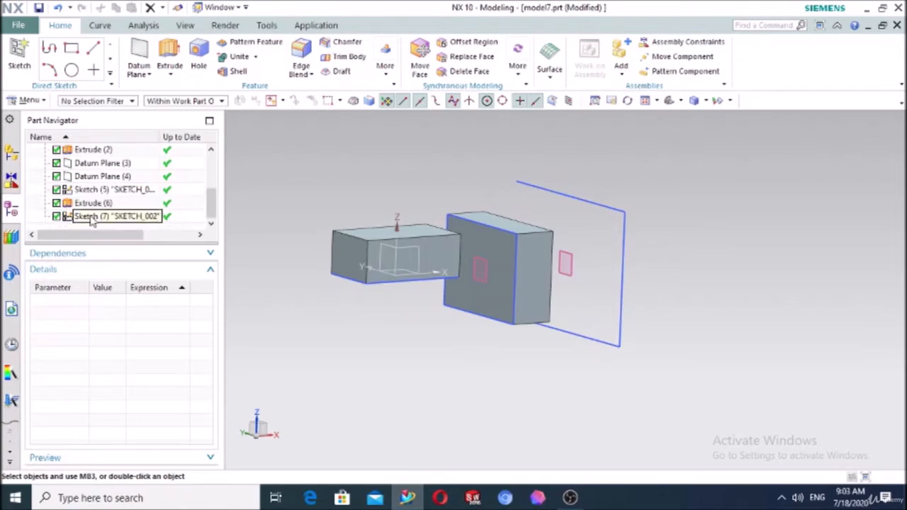
pyautogui.press('Delete')
pyautogui.scroll(-1, 91, 220)
pyautogui.click(91, 217)
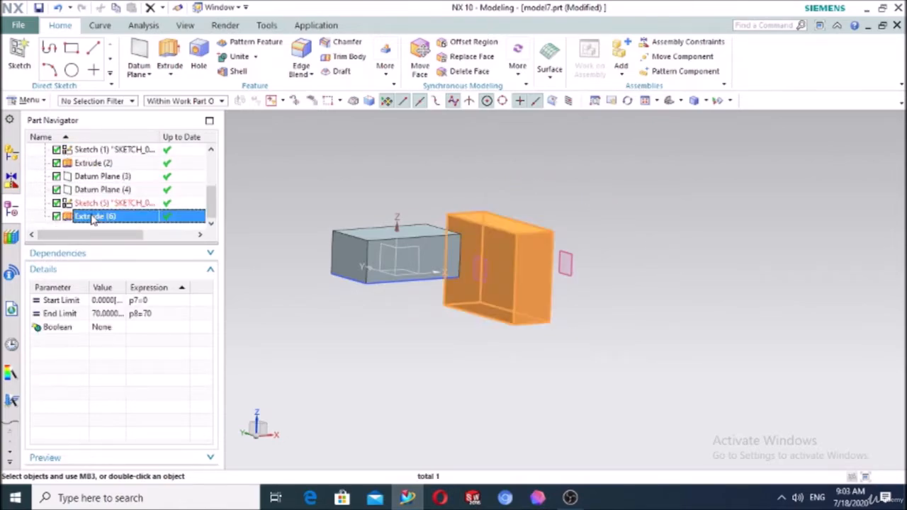
pyautogui.press('Delete')
# Delete Sketch (5), Datum Plane (4) and Datum Plane (3)
pyautogui.scroll(-1, 92, 220)
pyautogui.click(91, 217)
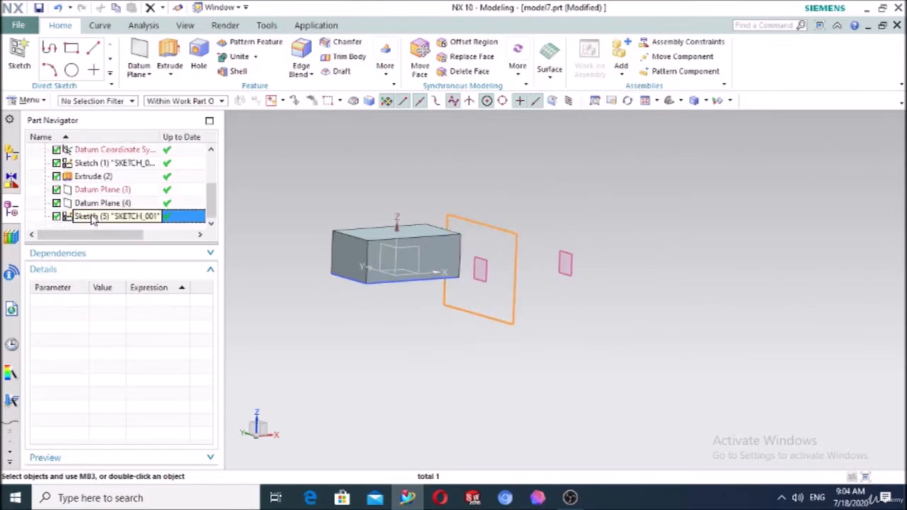
pyautogui.press('Delete')
pyautogui.click(83, 219)
pyautogui.press('Delete')
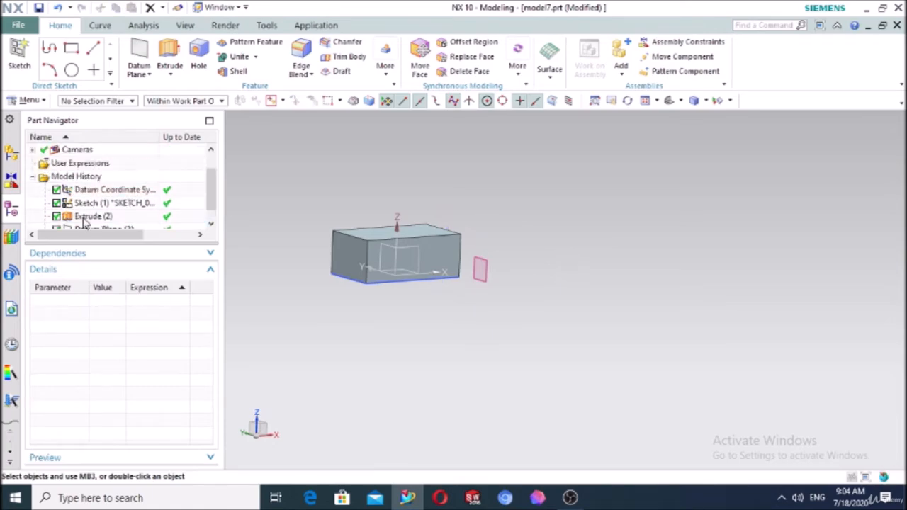
pyautogui.scroll(-1, 89, 220)
pyautogui.click(91, 217)
pyautogui.press('Delete')
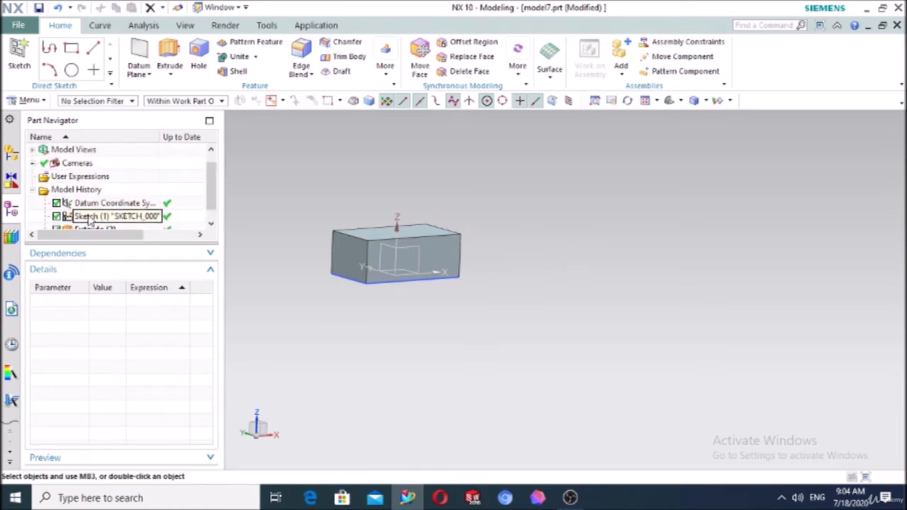
# Start a new edge blend on the remaining block
pyautogui.moveTo(470, 269); pyautogui.dragTo(460, 298, button='middle')
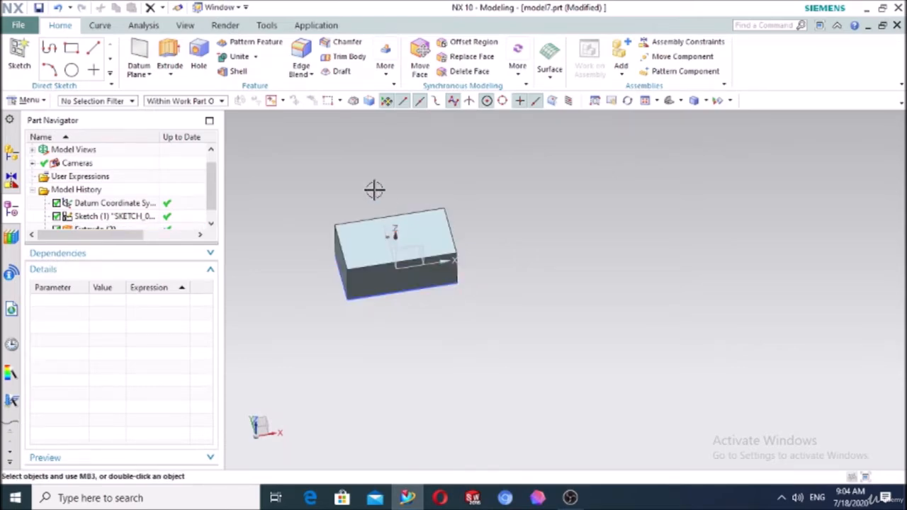
pyautogui.scroll(3, 431, 314)
pyautogui.click(300, 57)
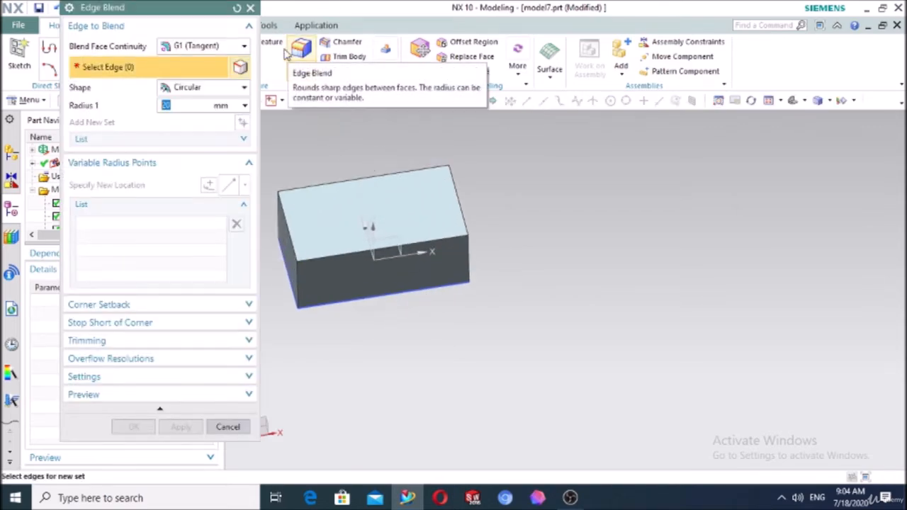
# Keep the Circular blend shape and select the block's front top edge
pyautogui.click(176, 92)
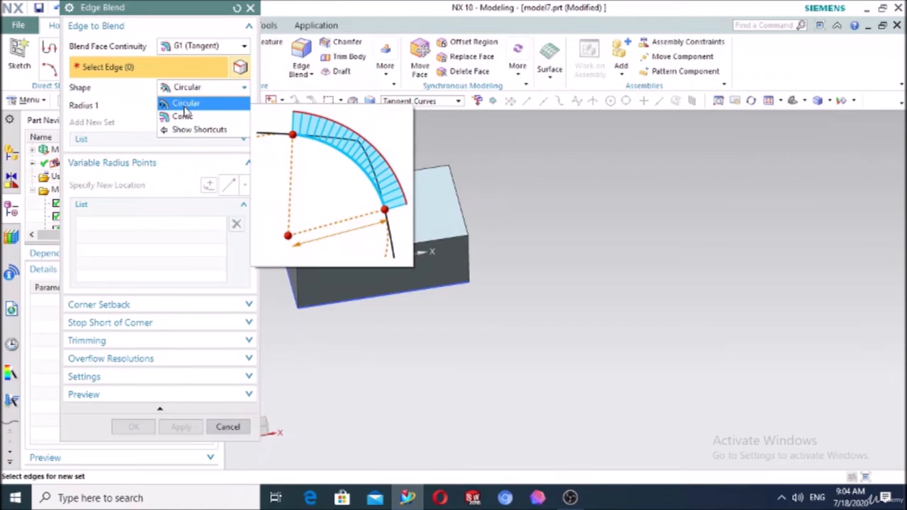
pyautogui.click(185, 105)
pyautogui.scroll(-2, 597, 226)
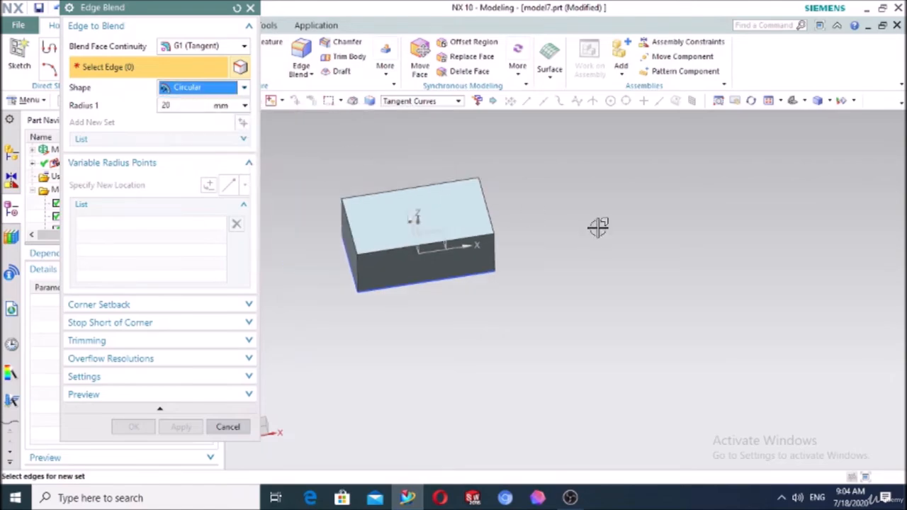
pyautogui.scroll(-3, 488, 288)
pyautogui.scroll(4, 480, 269)
pyautogui.scroll(-6, 569, 262)
pyautogui.scroll(4, 518, 185)
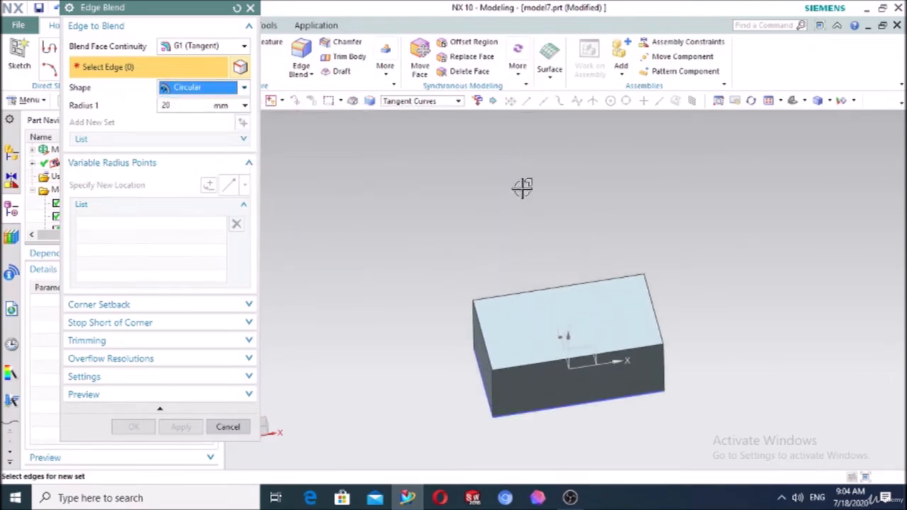
pyautogui.scroll(-2, 571, 341)
pyautogui.scroll(3, 567, 403)
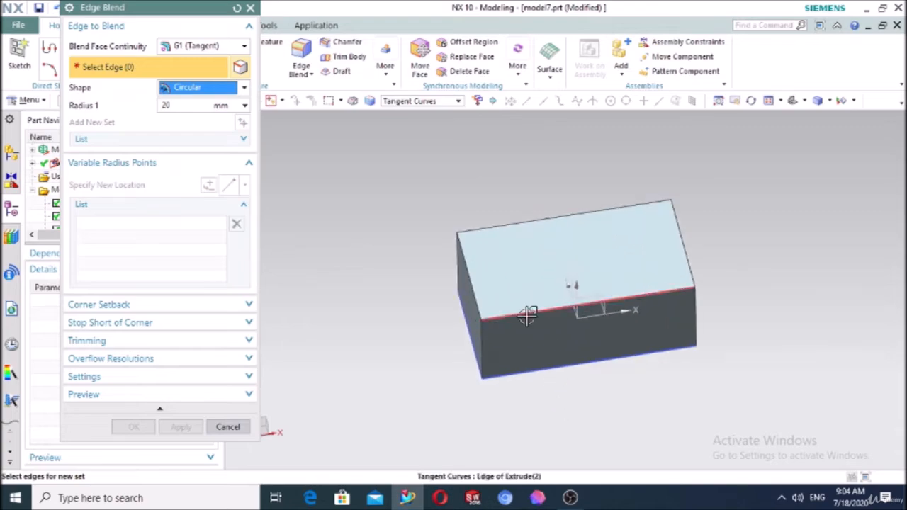
pyautogui.click(528, 314)
pyautogui.moveTo(571, 371); pyautogui.dragTo(609, 353, button='middle')
# Set Radius 1 to 30 mm and open the variable radius point settings
pyautogui.click(178, 106)
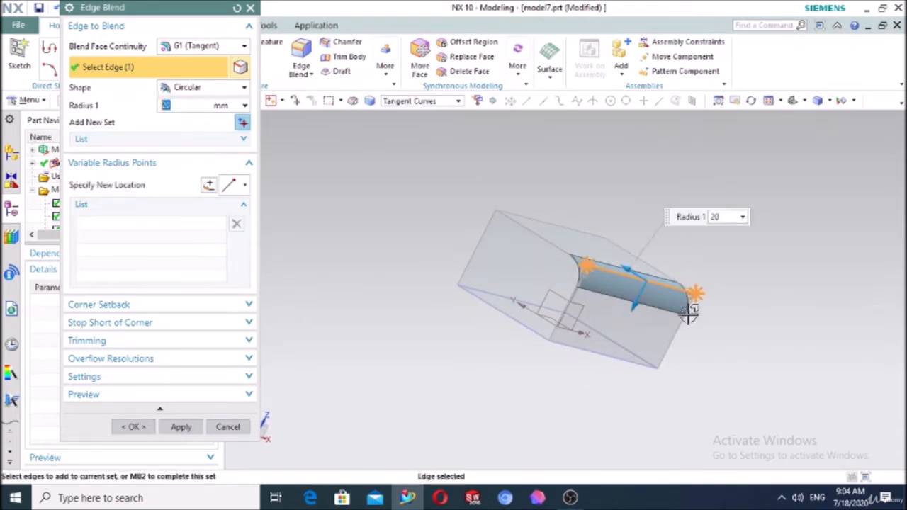
pyautogui.scroll(-3, 689, 315)
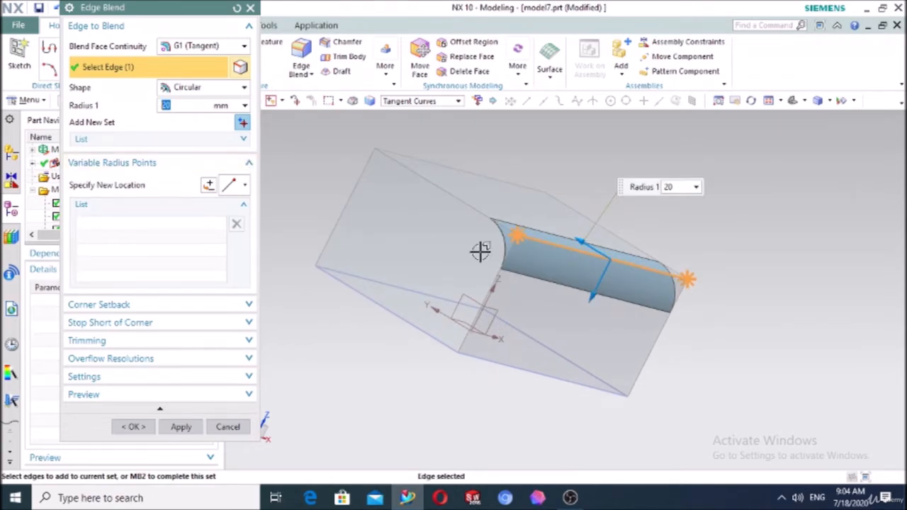
pyautogui.moveTo(592, 299)
pyautogui.mouseDown()
pyautogui.moveTo(587, 314)
pyautogui.moveTo(600, 279)
pyautogui.moveTo(591, 304)
pyautogui.moveTo(600, 282)
pyautogui.moveTo(591, 302)
pyautogui.moveTo(593, 287)
pyautogui.mouseUp()
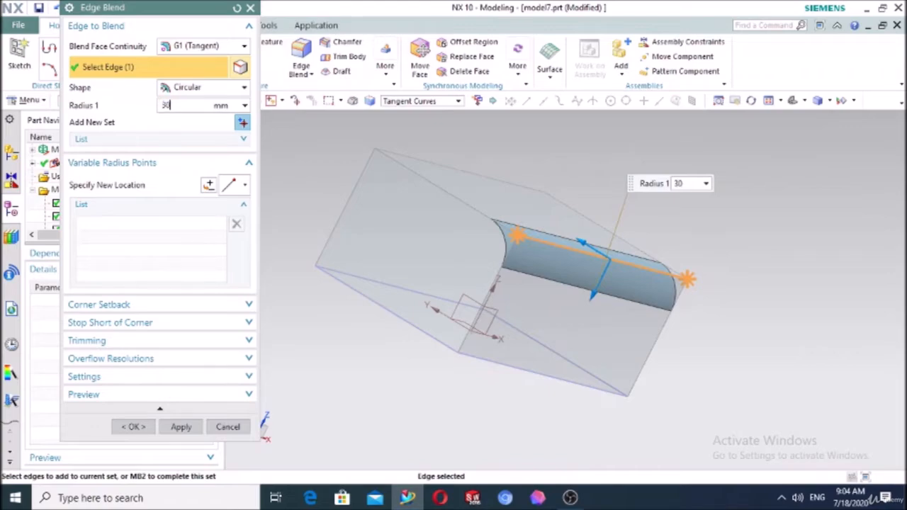
pyautogui.press('Return')
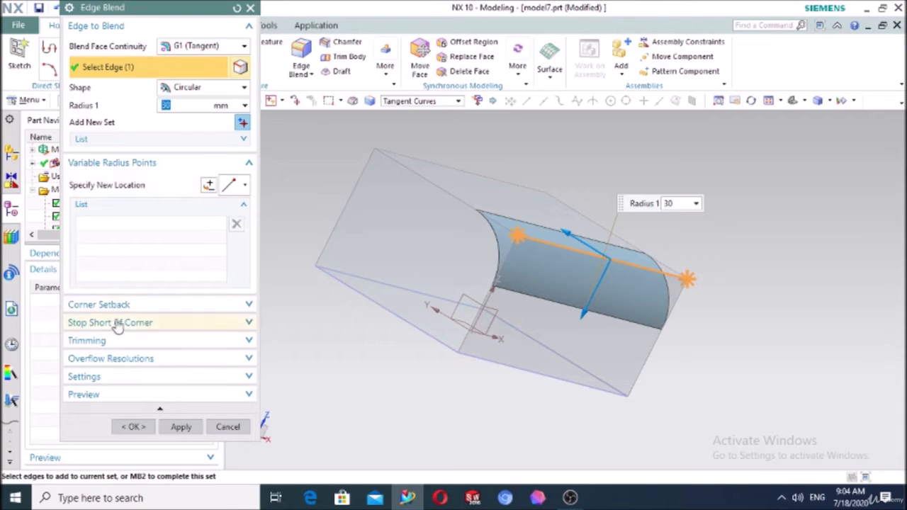
pyautogui.click(98, 164)
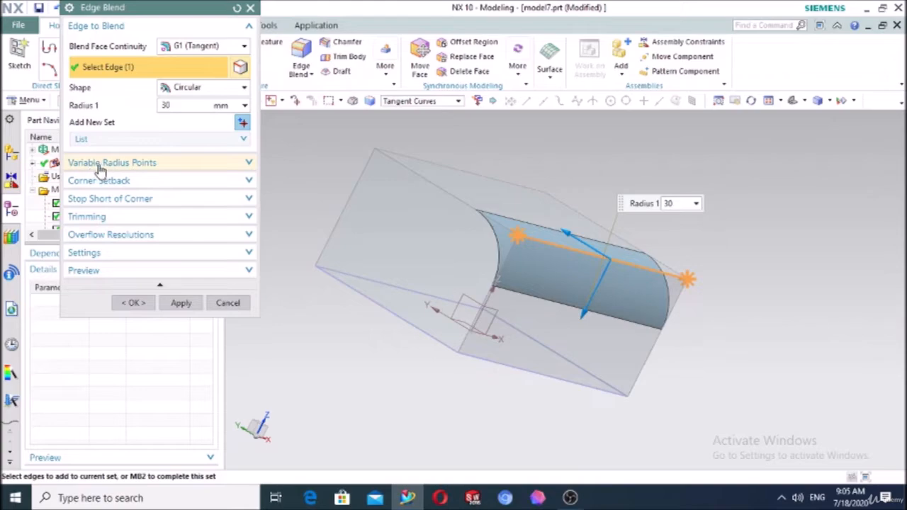
pyautogui.click(100, 167)
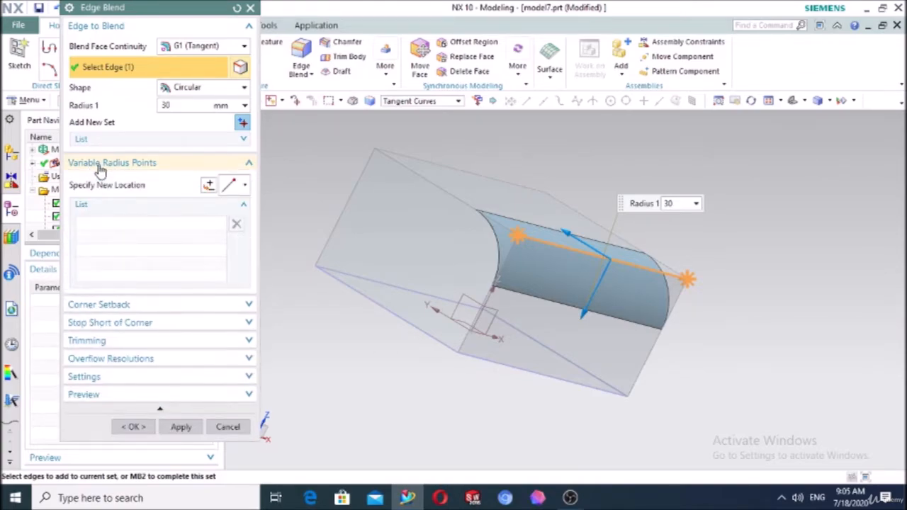
pyautogui.click(208, 188)
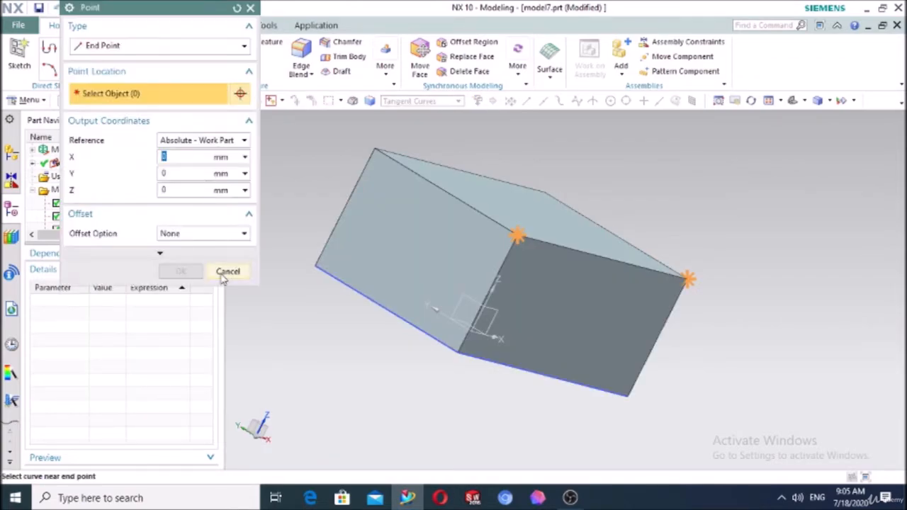
# Add End Point radius points at both edge ends, each set to 20 mm
pyautogui.click(225, 270)
pyautogui.click(244, 186)
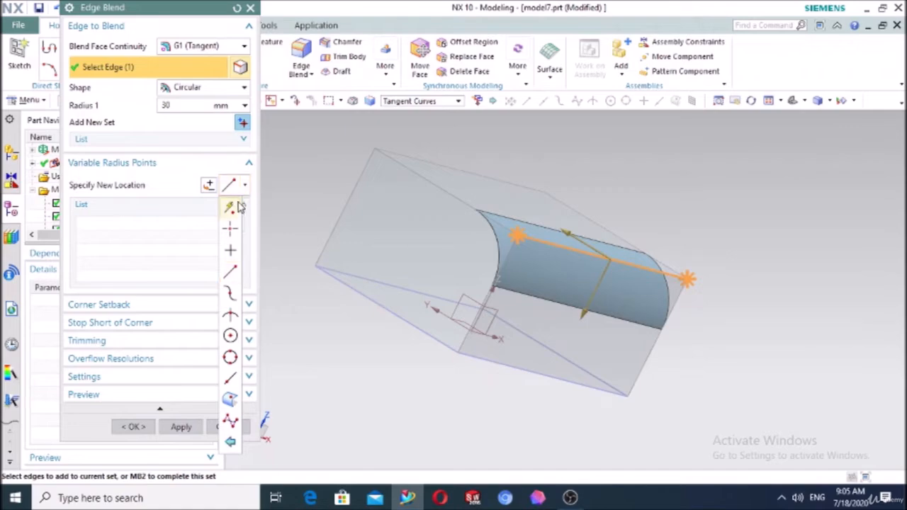
pyautogui.click(231, 273)
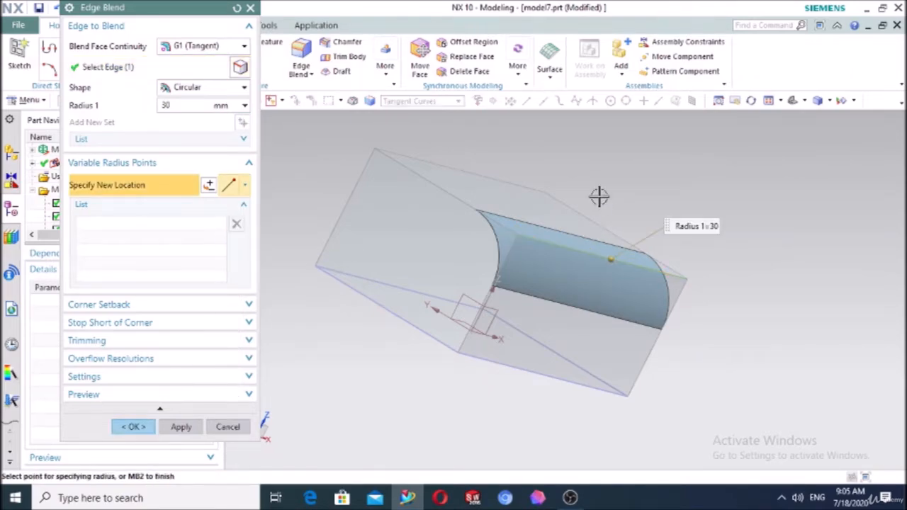
pyautogui.moveTo(599, 196); pyautogui.dragTo(569, 199, button='middle')
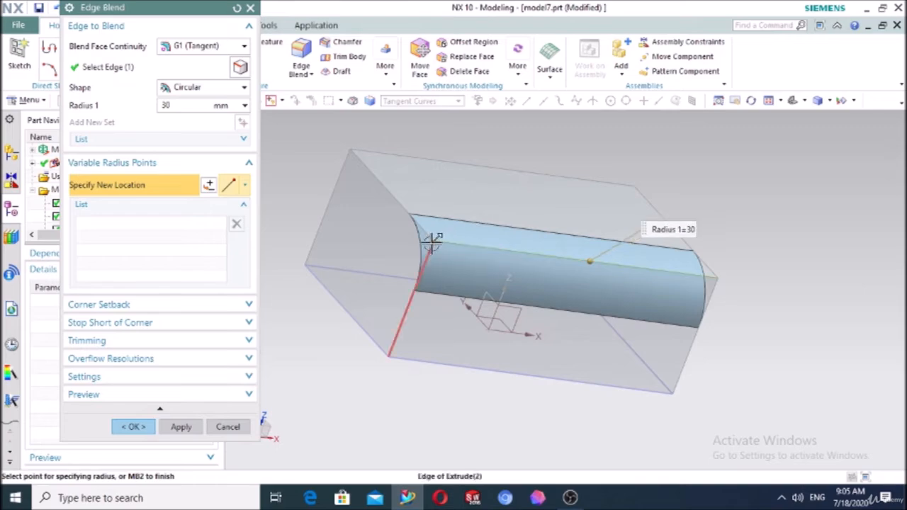
pyautogui.click(433, 240)
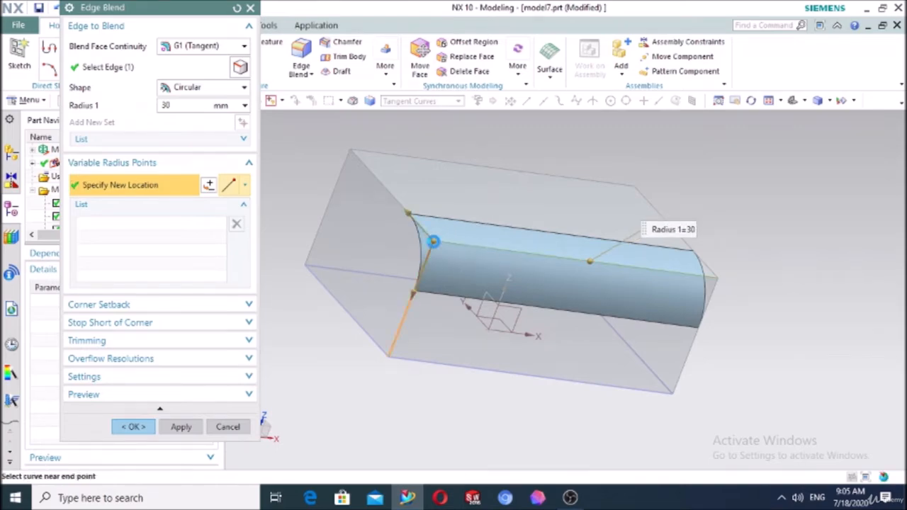
pyautogui.click(717, 277)
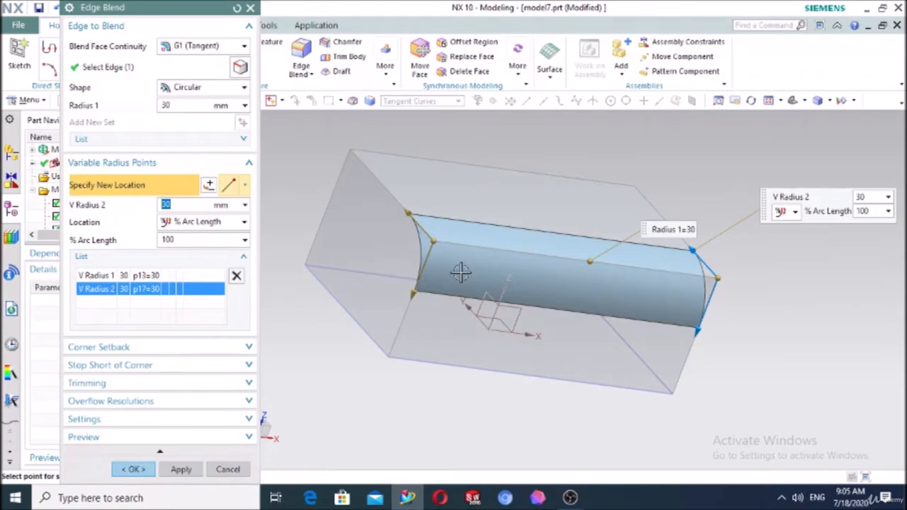
pyautogui.moveTo(415, 300); pyautogui.dragTo(291, 265)
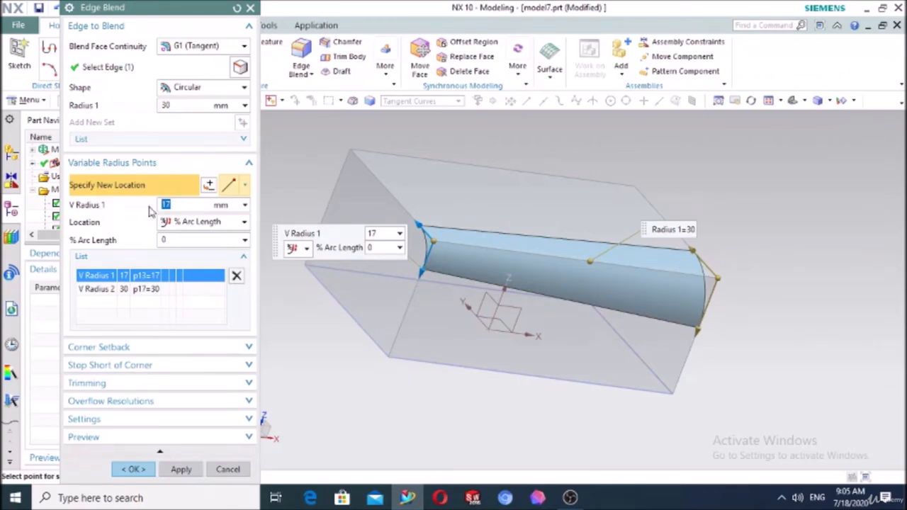
pyautogui.write('0')
pyautogui.press('Return')
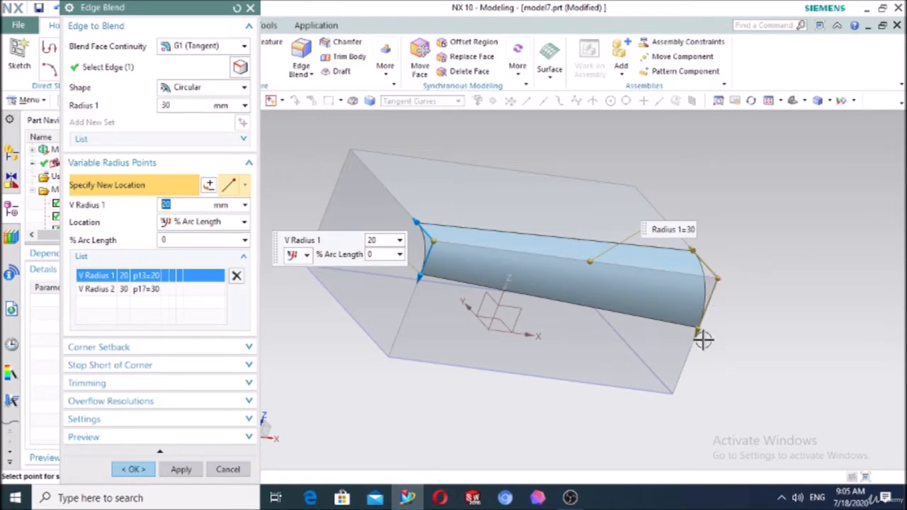
pyautogui.click(148, 289)
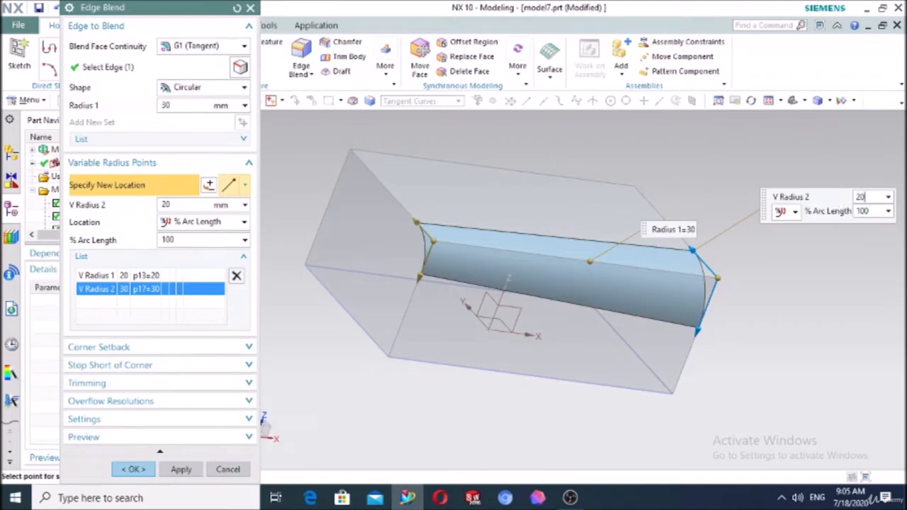
pyautogui.write('20')
pyautogui.press('Return')
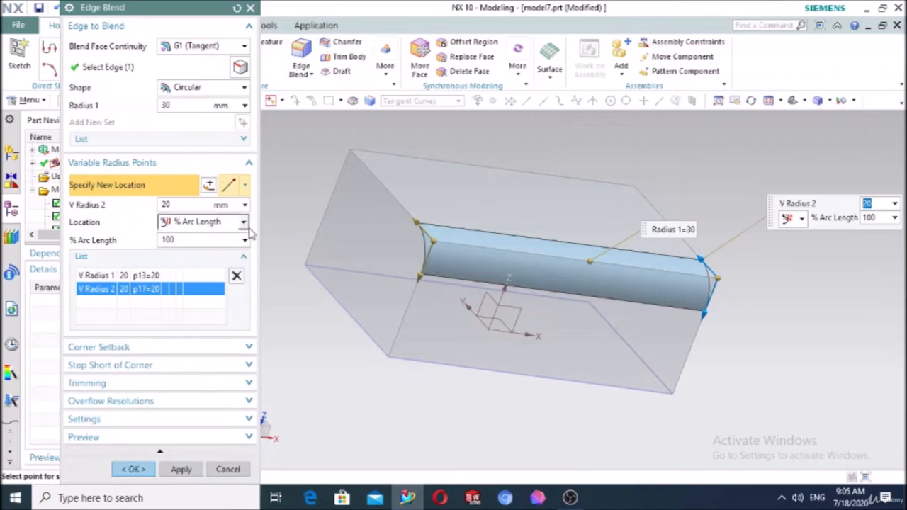
# Add a Point on Curve radius of 10 mm at 55% along the edge and create the blend
pyautogui.click(245, 185)
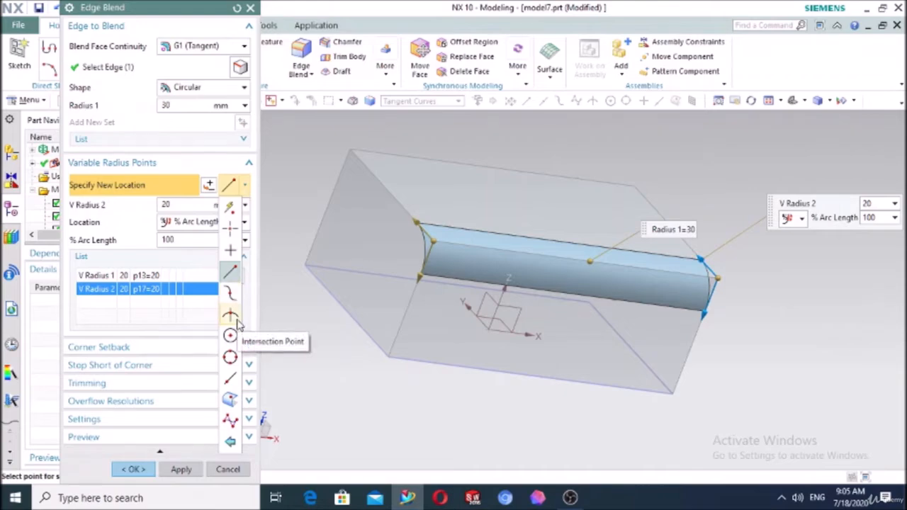
pyautogui.click(241, 387)
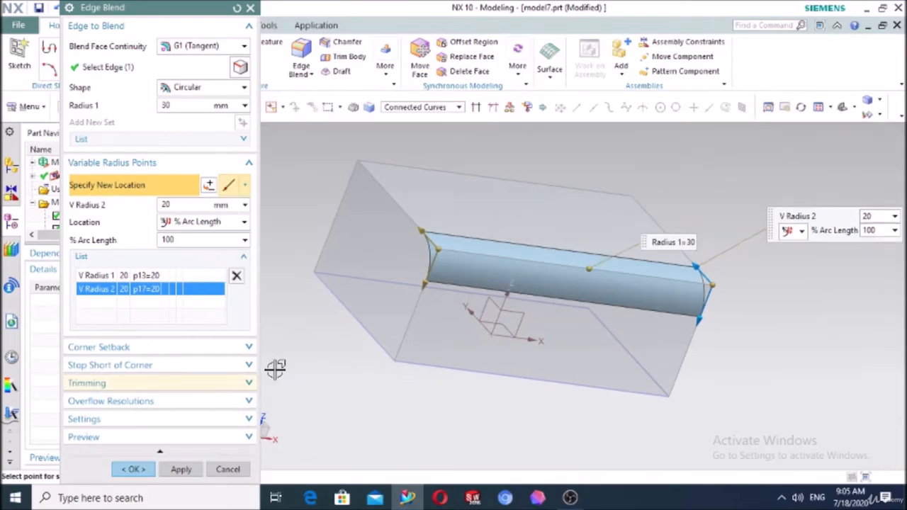
pyautogui.click(517, 259)
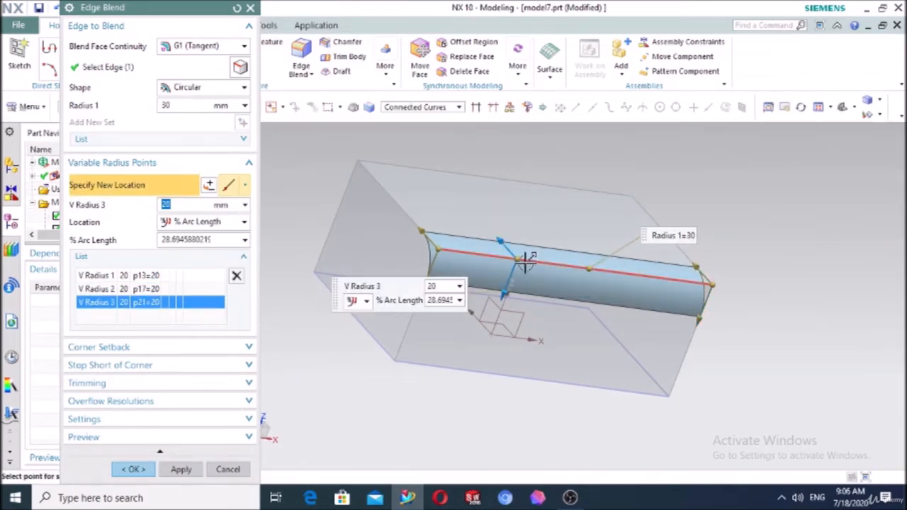
pyautogui.moveTo(523, 258); pyautogui.dragTo(593, 271)
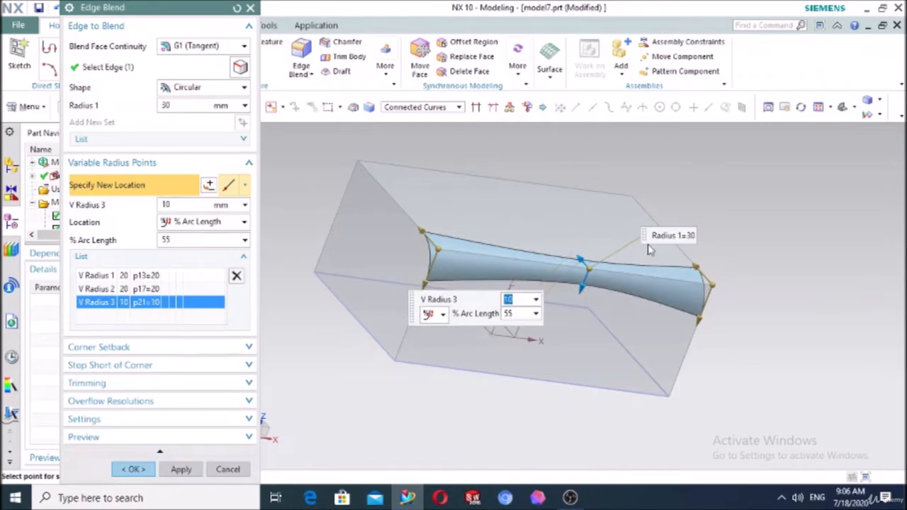
pyautogui.moveTo(788, 269)
pyautogui.mouseDown(button='middle')
pyautogui.moveTo(776, 266)
pyautogui.moveTo(801, 267)
pyautogui.mouseUp(button='middle')
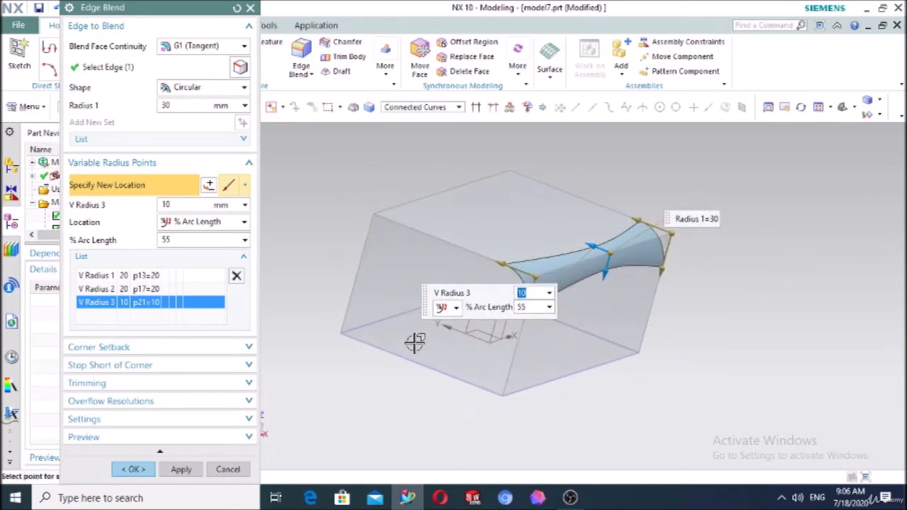
pyautogui.click(131, 469)
pyautogui.moveTo(823, 350)
pyautogui.mouseDown(button='middle')
pyautogui.moveTo(836, 348)
pyautogui.moveTo(790, 348)
pyautogui.moveTo(808, 348)
pyautogui.mouseUp(button='middle')
# Assign a green feature colour to Edge Blend (11) through Specify Color
pyautogui.scroll(-1, 83, 230)
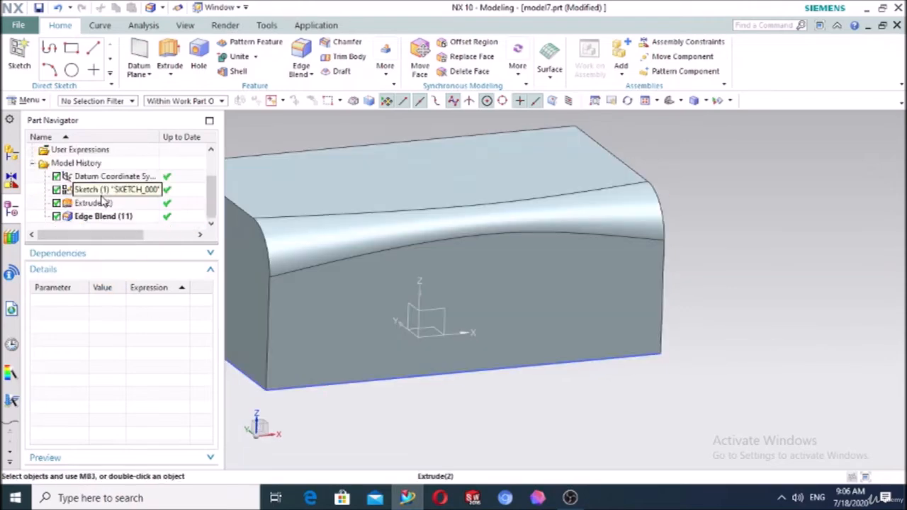
pyautogui.click(103, 219)
pyautogui.rightClick(103, 220)
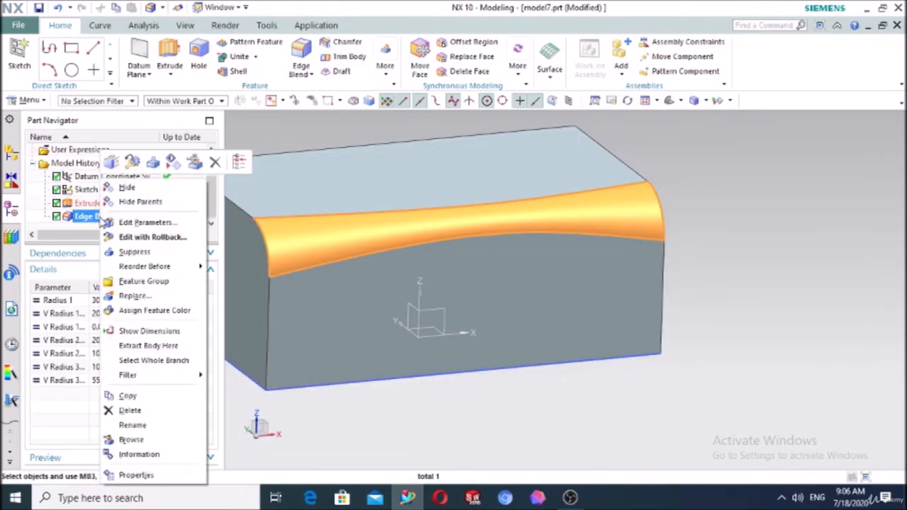
pyautogui.click(154, 311)
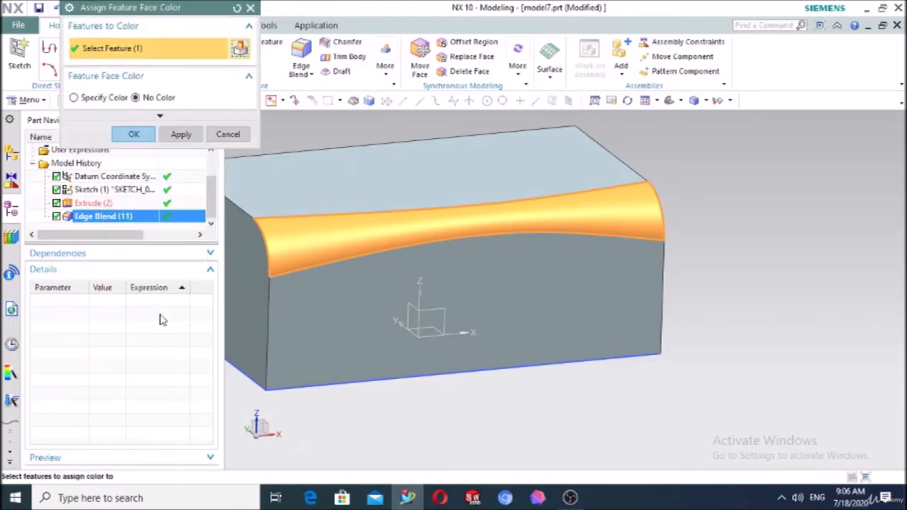
pyautogui.click(75, 97)
pyautogui.click(134, 149)
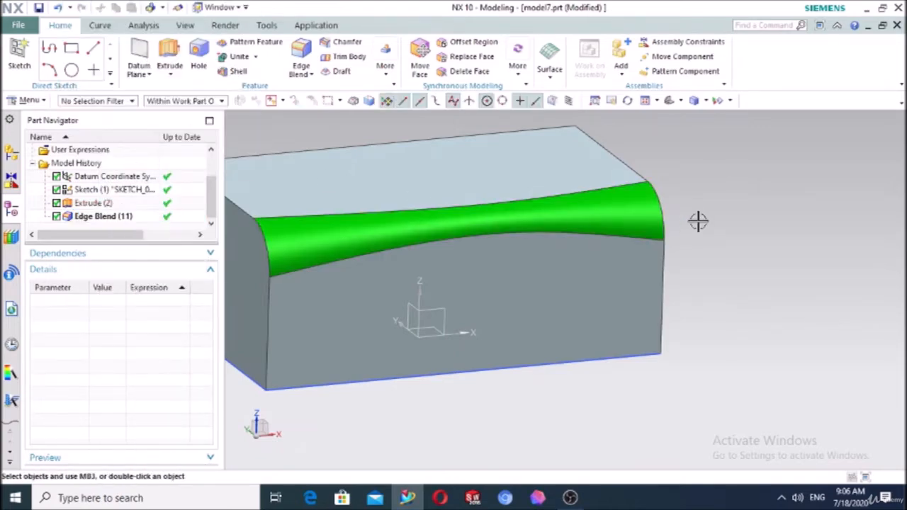
pyautogui.scroll(-3, 700, 223)
pyautogui.moveTo(700, 223); pyautogui.dragTo(741, 237, button='middle')
pyautogui.click(301, 53)
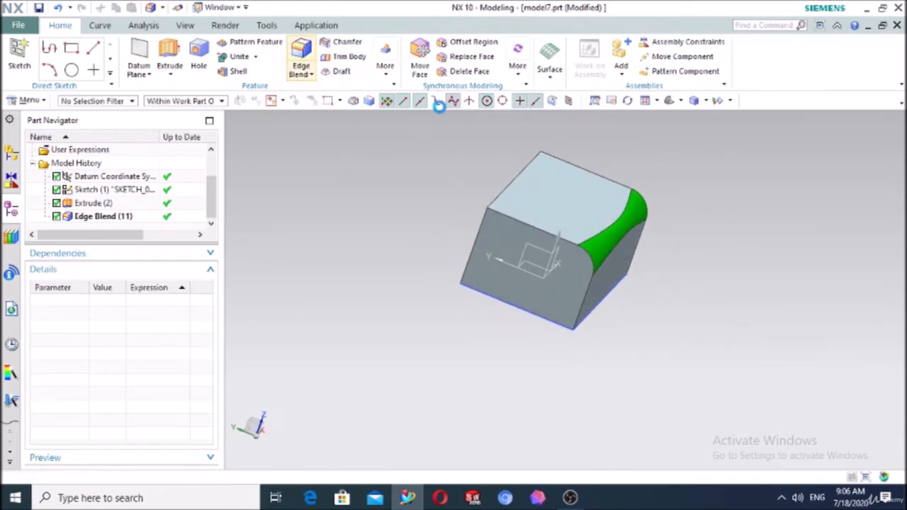
# Round another long top edge with a 20 mm edge blend
pyautogui.click(508, 182)
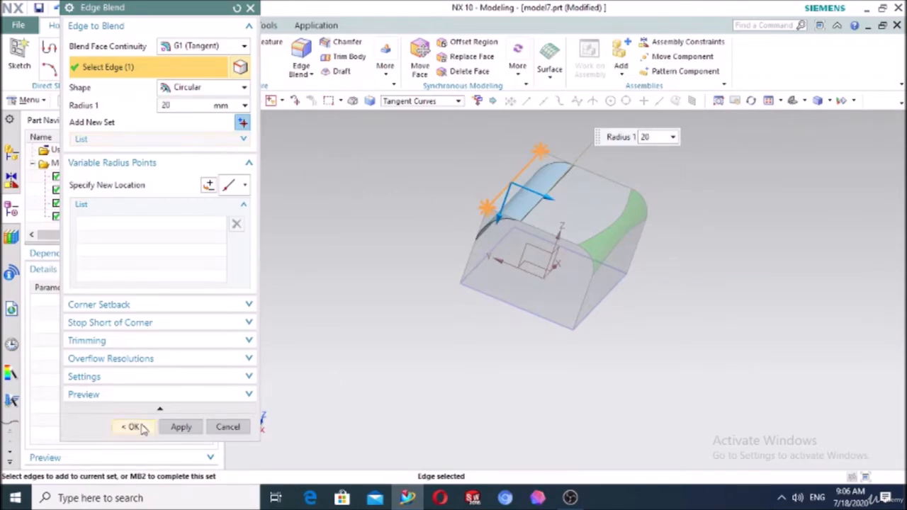
pyautogui.click(132, 427)
pyautogui.moveTo(360, 322); pyautogui.dragTo(459, 373, button='middle')
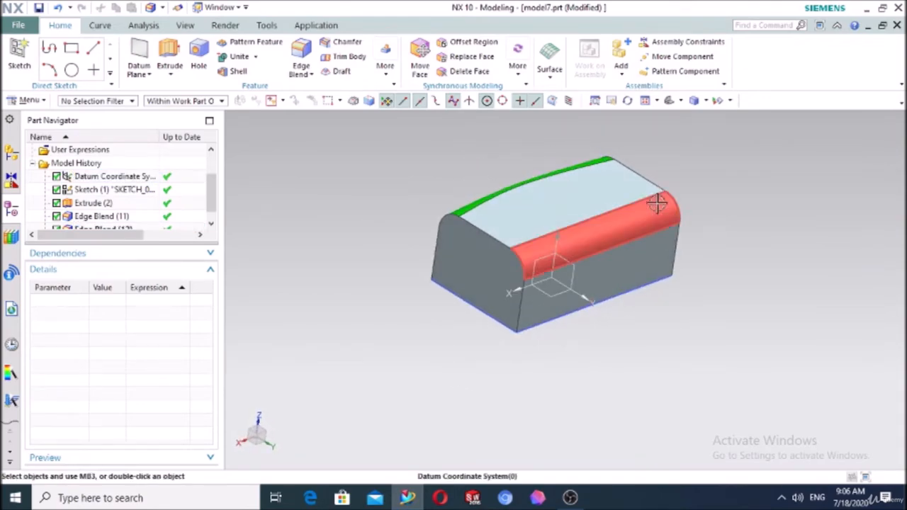
# Colour the new Edge Blend (12) face green with Assign Feature Color
pyautogui.click(586, 238)
pyautogui.rightClick(587, 241)
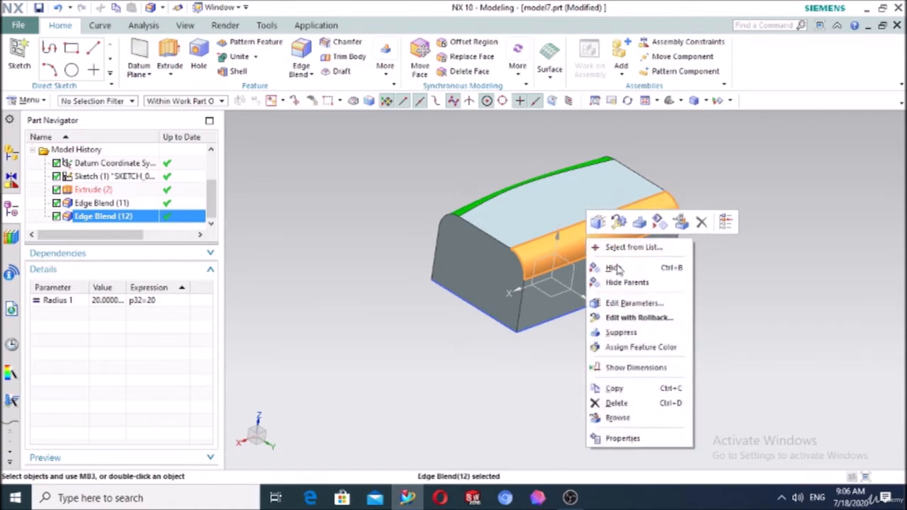
pyautogui.click(628, 347)
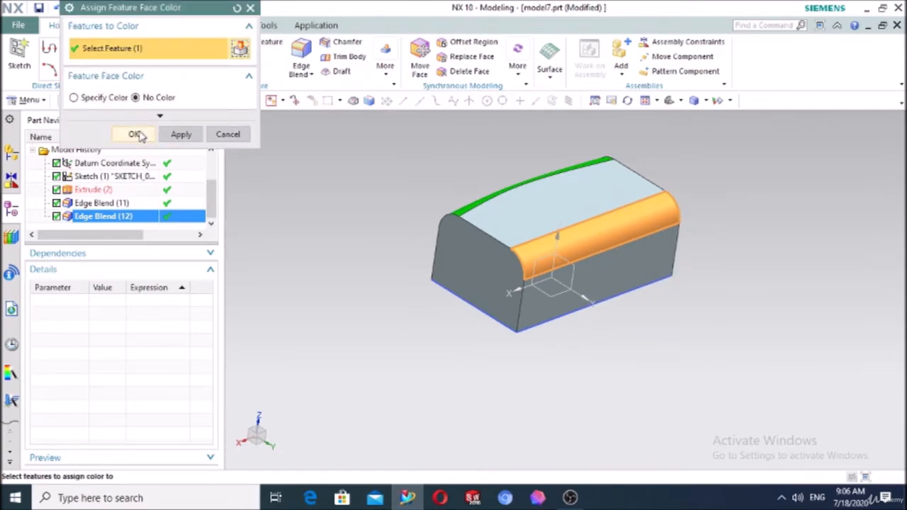
pyautogui.click(74, 98)
pyautogui.click(129, 146)
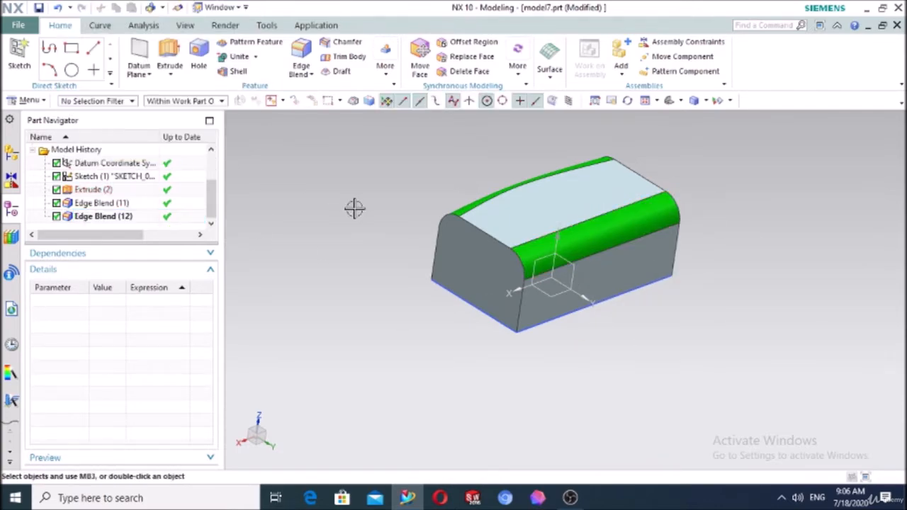
pyautogui.moveTo(355, 207); pyautogui.dragTo(317, 256, button='middle')
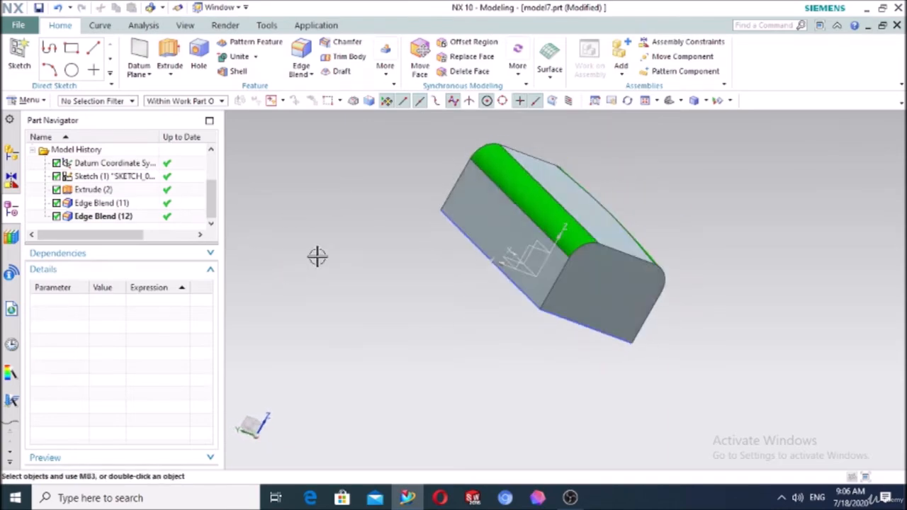
pyautogui.moveTo(699, 255); pyautogui.dragTo(486, 248, button='middle')
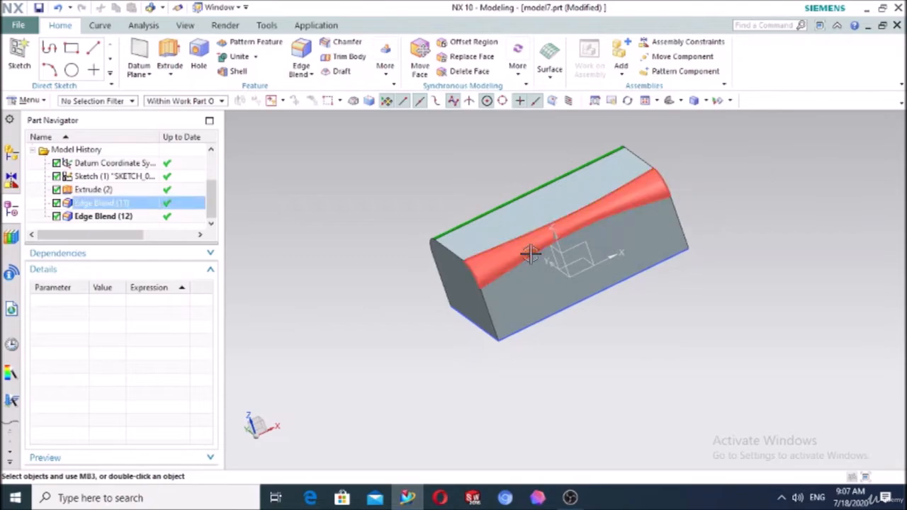
# Review Edge Blend (11) without changes, then select its face and delete it
pyautogui.doubleClick(99, 204)
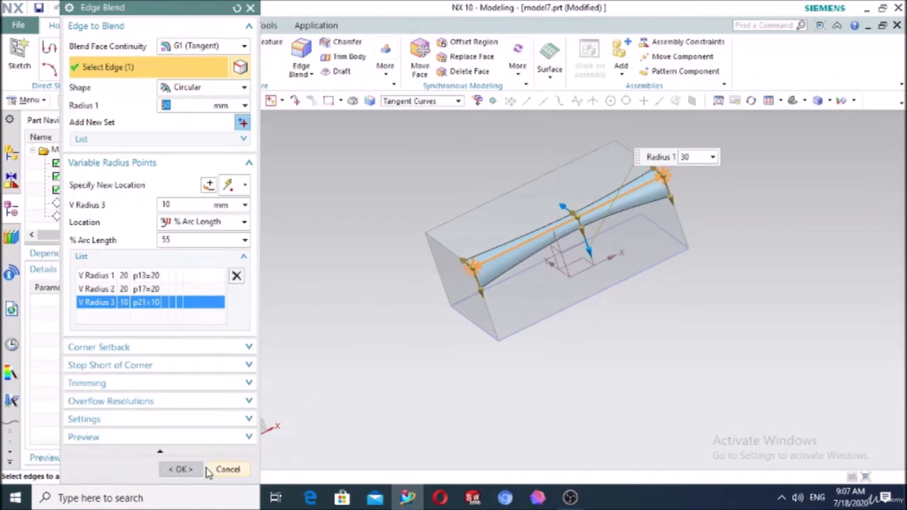
pyautogui.click(180, 469)
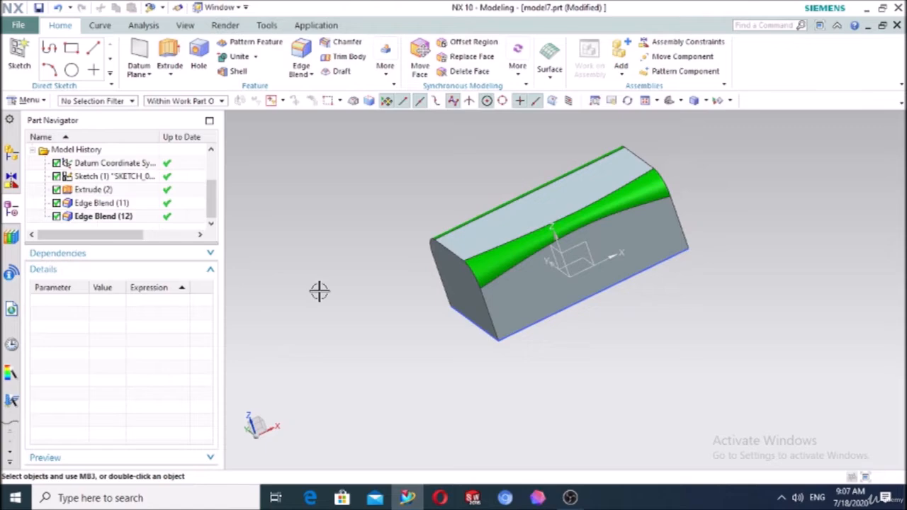
pyautogui.moveTo(319, 291); pyautogui.dragTo(397, 298, button='middle')
pyautogui.moveTo(638, 325); pyautogui.dragTo(512, 259, button='middle')
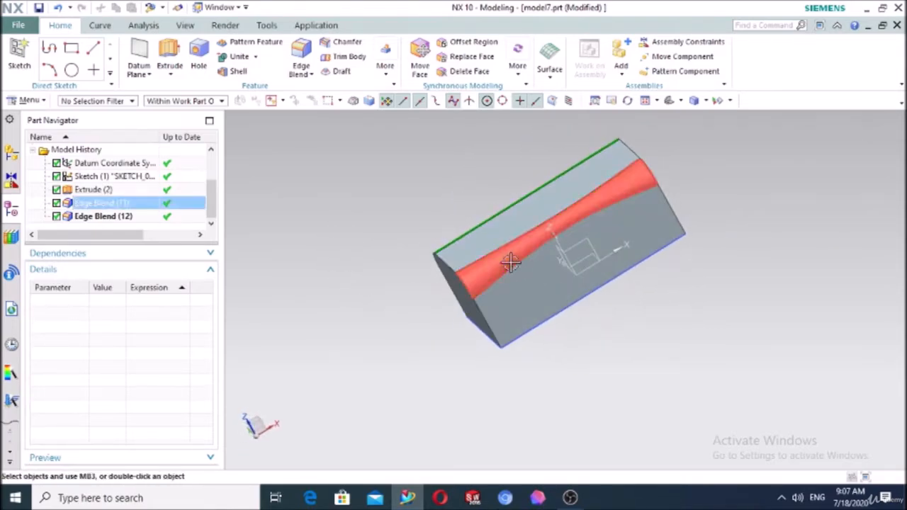
pyautogui.click(510, 262)
pyautogui.press('Delete')
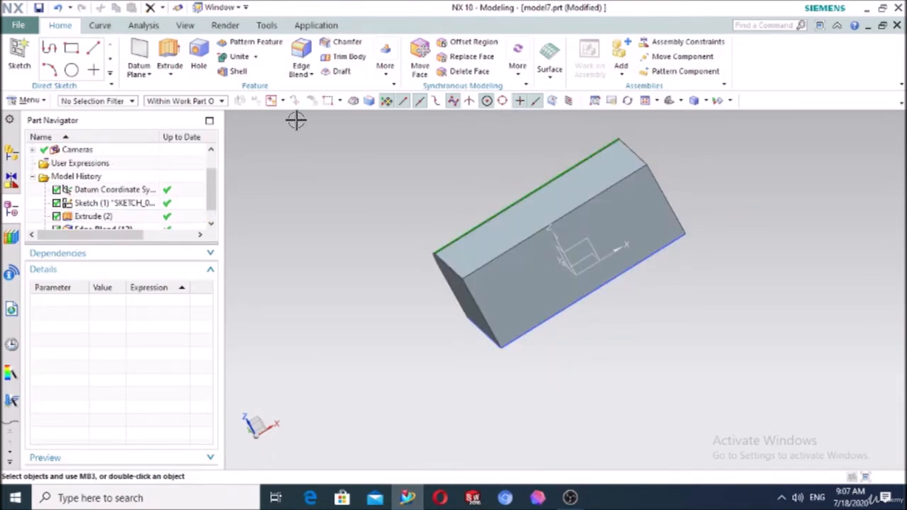
# Start a 20 mm edge blend on the five edges meeting at a block corner
pyautogui.click(301, 53)
pyautogui.moveTo(385, 312); pyautogui.dragTo(390, 304, button='middle')
pyautogui.click(518, 307)
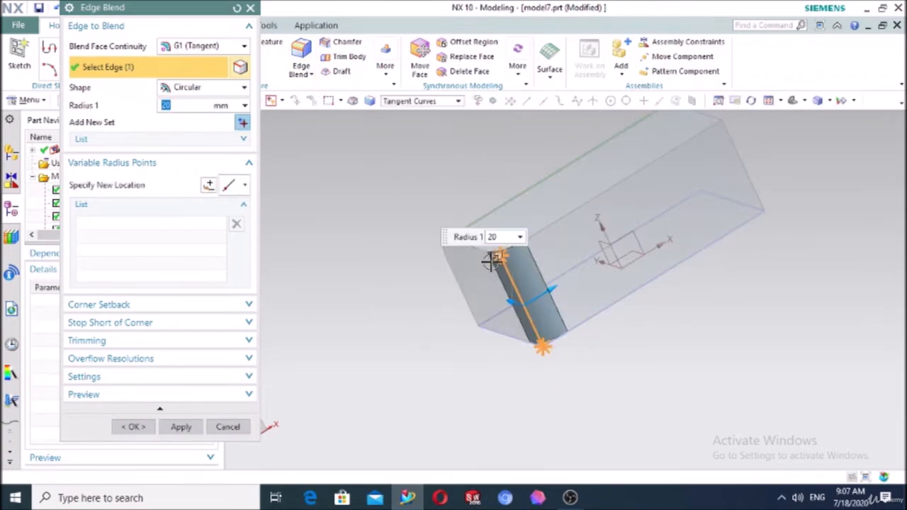
pyautogui.click(539, 244)
pyautogui.click(560, 218)
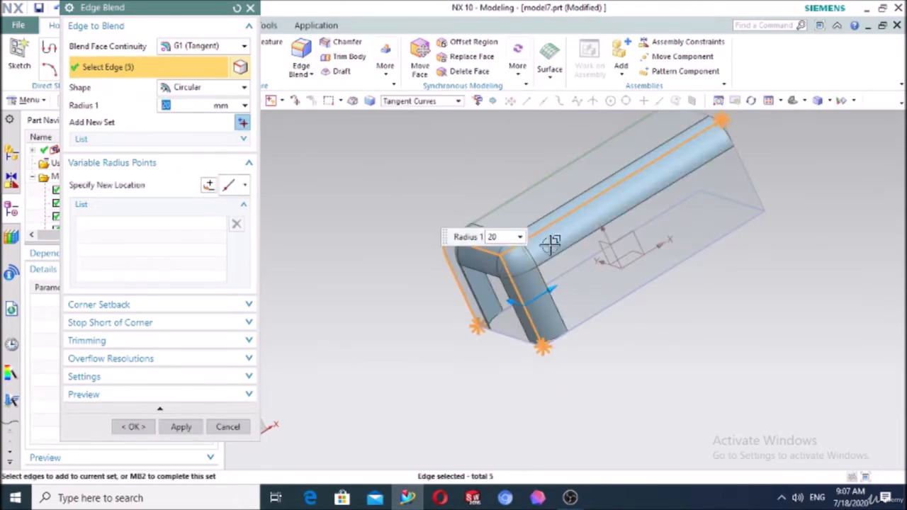
# Collapse Variable Radius Points and activate the Corner Setback end point selection
pyautogui.click(97, 167)
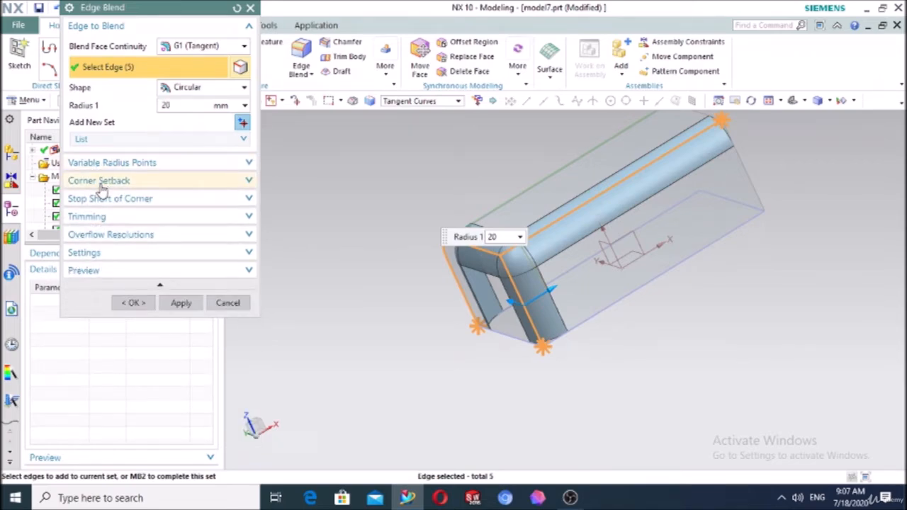
pyautogui.click(102, 181)
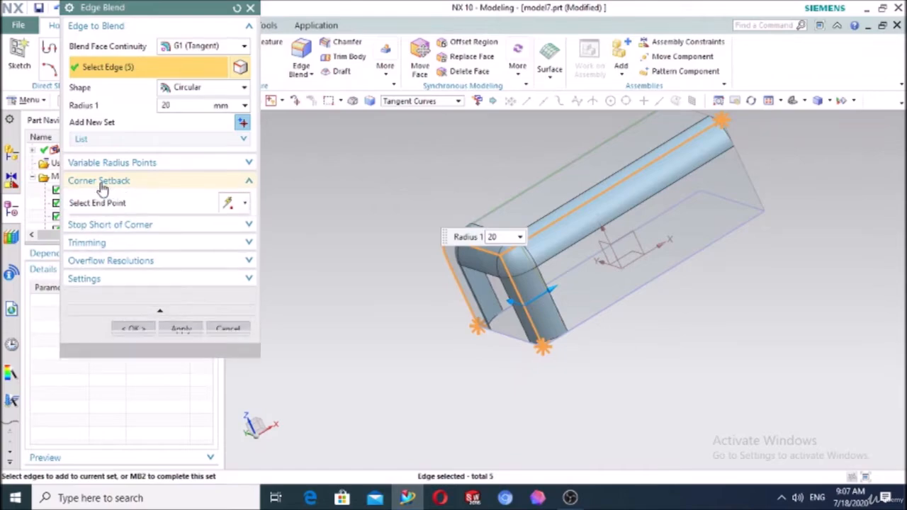
pyautogui.click(103, 202)
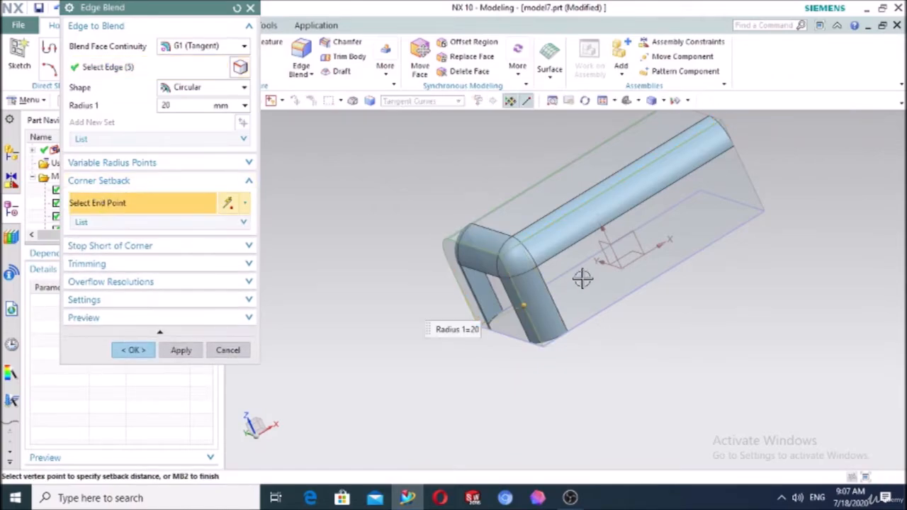
pyautogui.moveTo(358, 354); pyautogui.dragTo(385, 348, button='middle')
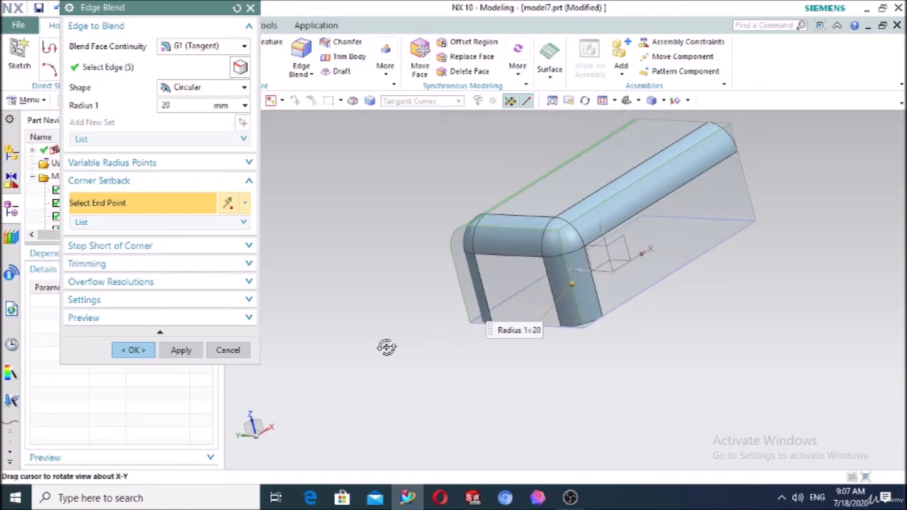
pyautogui.scroll(3, 584, 220)
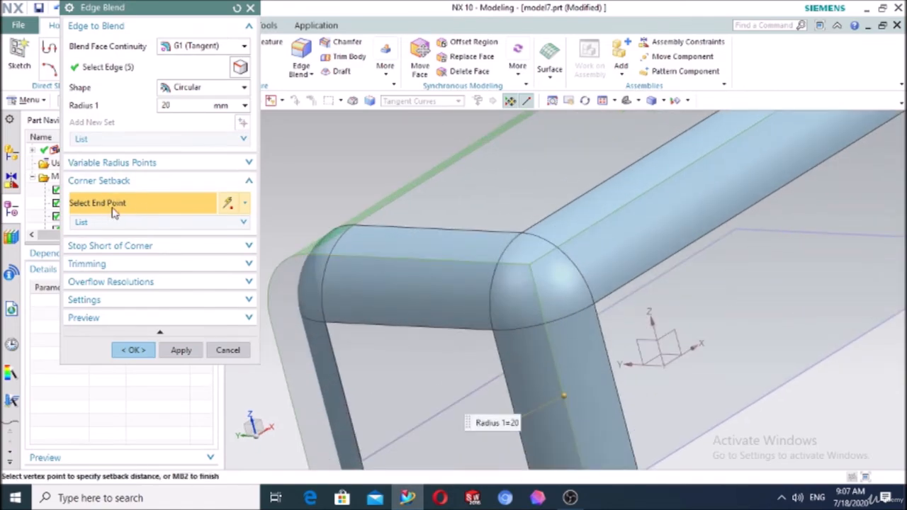
# Pick the corner vertex for setback and set Point 1 Setback 1 to 15
pyautogui.click(526, 265)
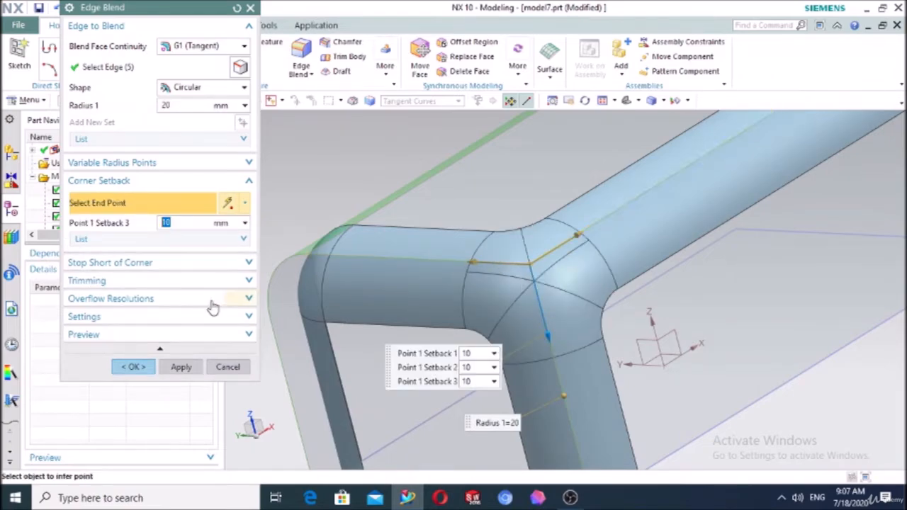
pyautogui.click(106, 239)
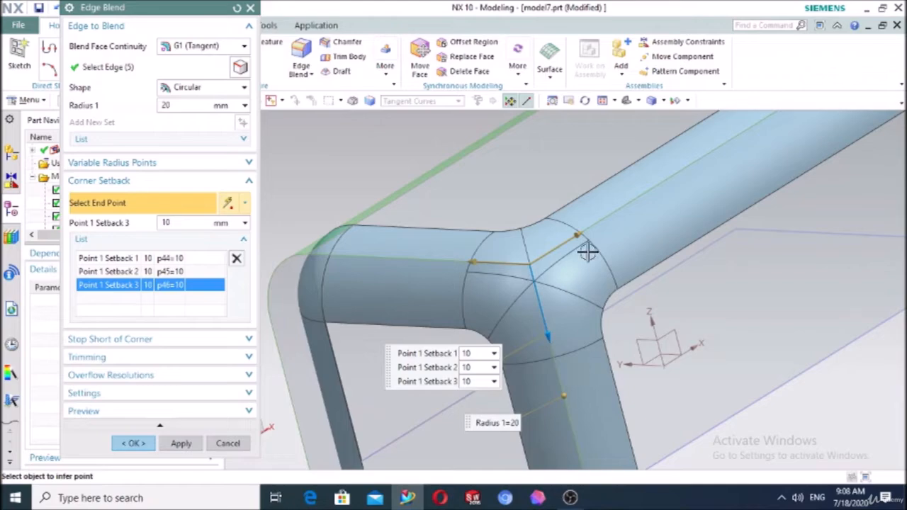
pyautogui.moveTo(582, 234); pyautogui.dragTo(610, 221)
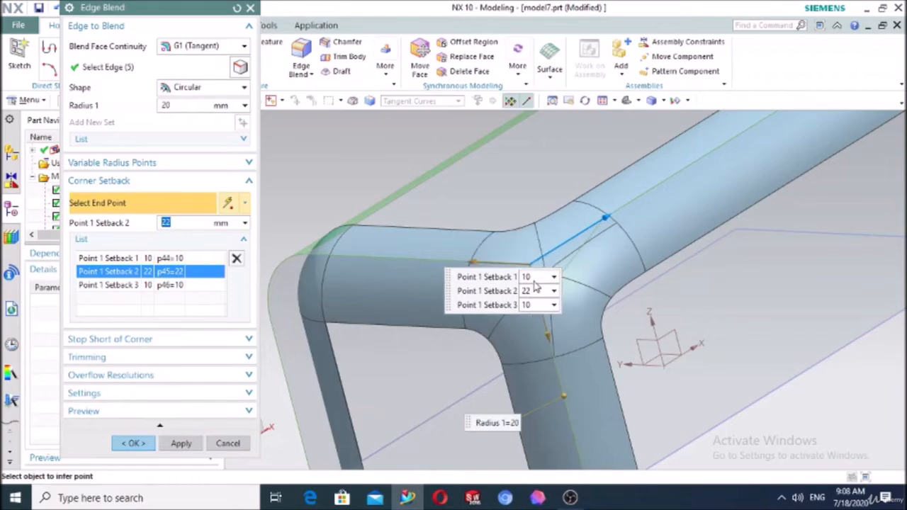
pyautogui.click(533, 279)
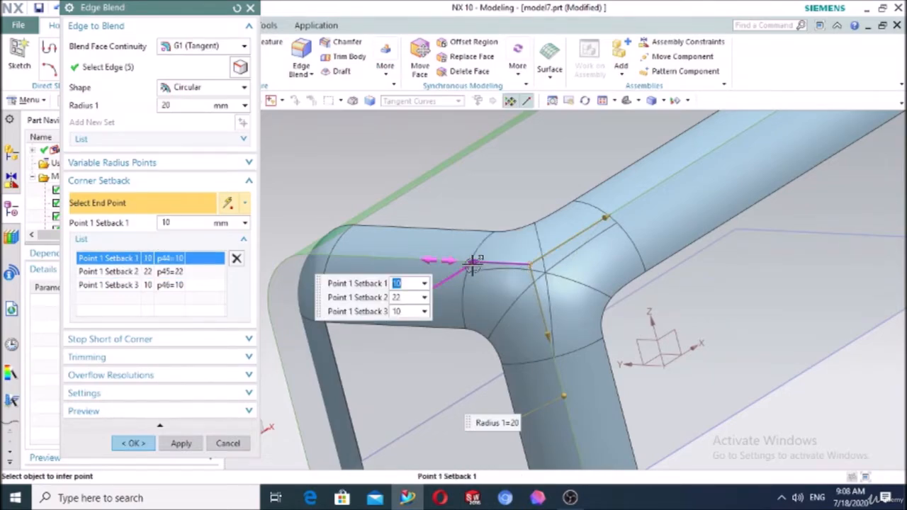
pyautogui.write('1')
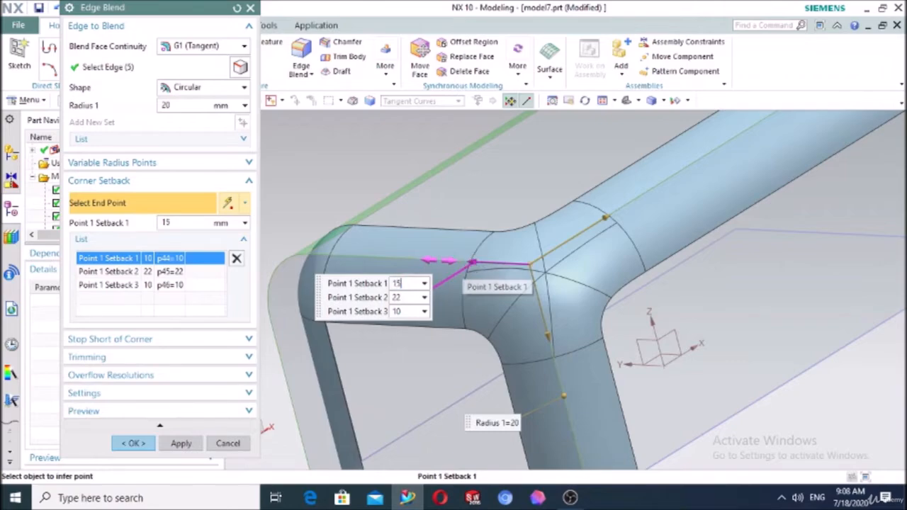
pyautogui.press('Return')
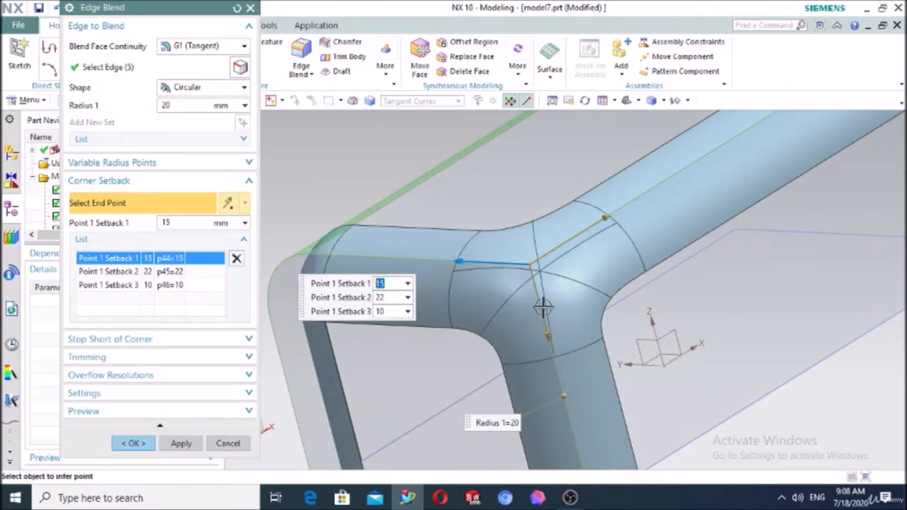
# Set Setback 3 and Setback 2 to 15 too and apply the corner blend
pyautogui.click(550, 338)
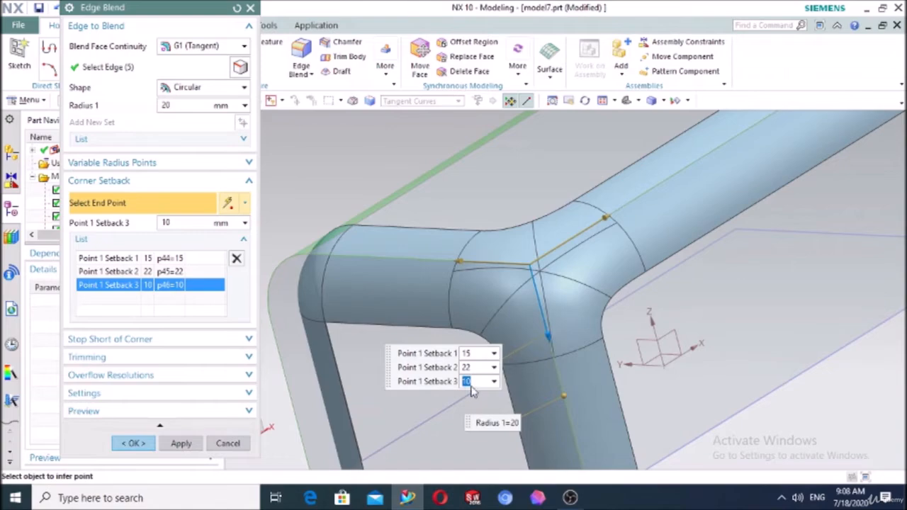
pyautogui.write('1')
pyautogui.press('Return')
pyautogui.click(477, 384)
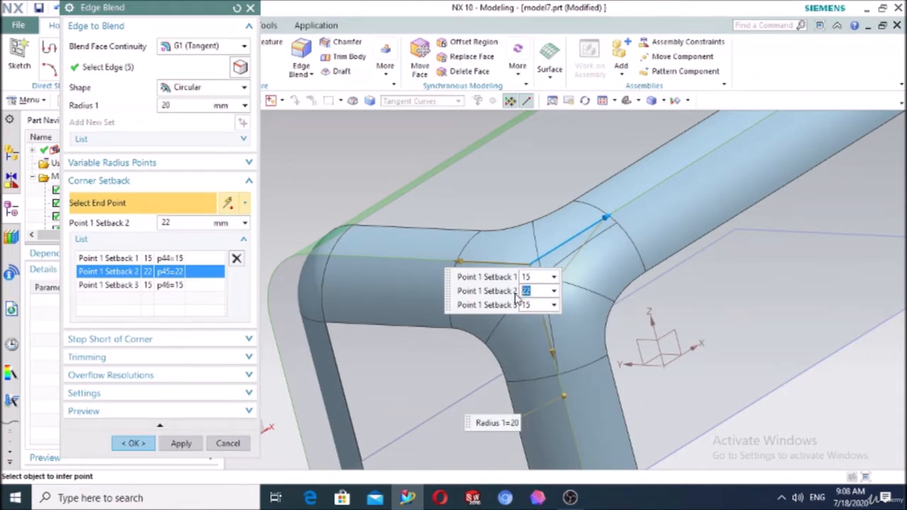
pyautogui.write('15')
pyautogui.press('Return')
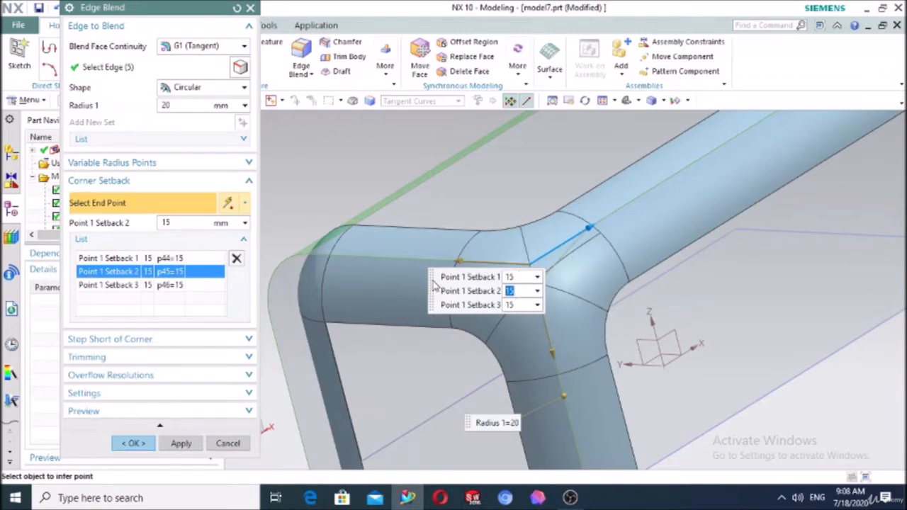
pyautogui.moveTo(432, 300); pyautogui.dragTo(231, 312)
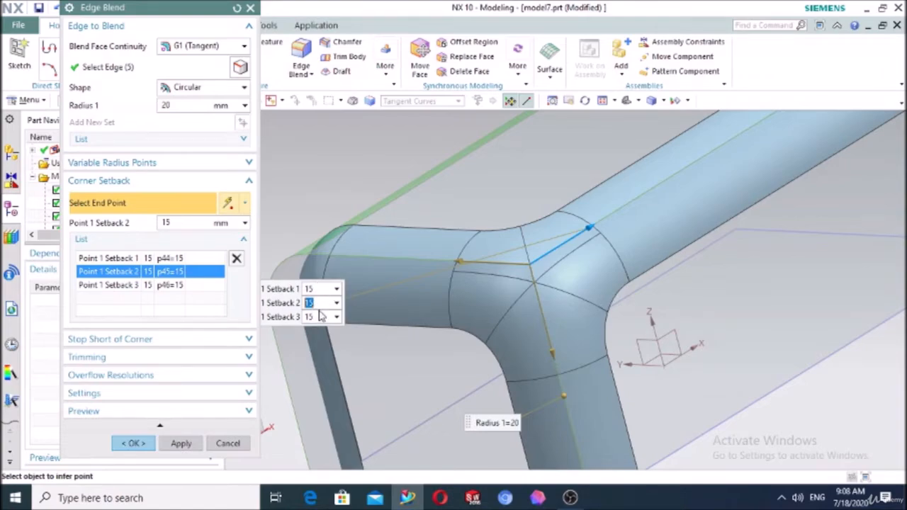
pyautogui.click(131, 442)
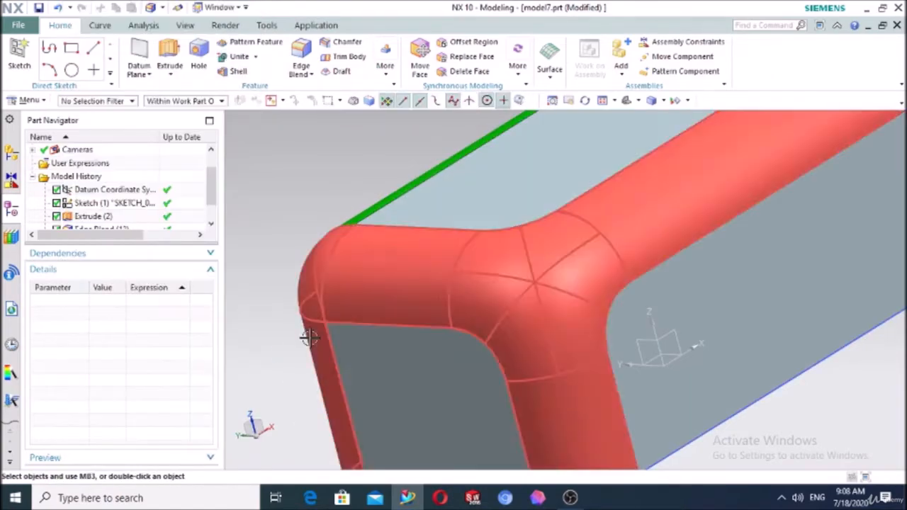
pyautogui.scroll(-5, 309, 339)
pyautogui.moveTo(373, 320)
pyautogui.mouseDown(button='middle')
pyautogui.moveTo(425, 330)
pyautogui.moveTo(383, 325)
pyautogui.mouseUp(button='middle')
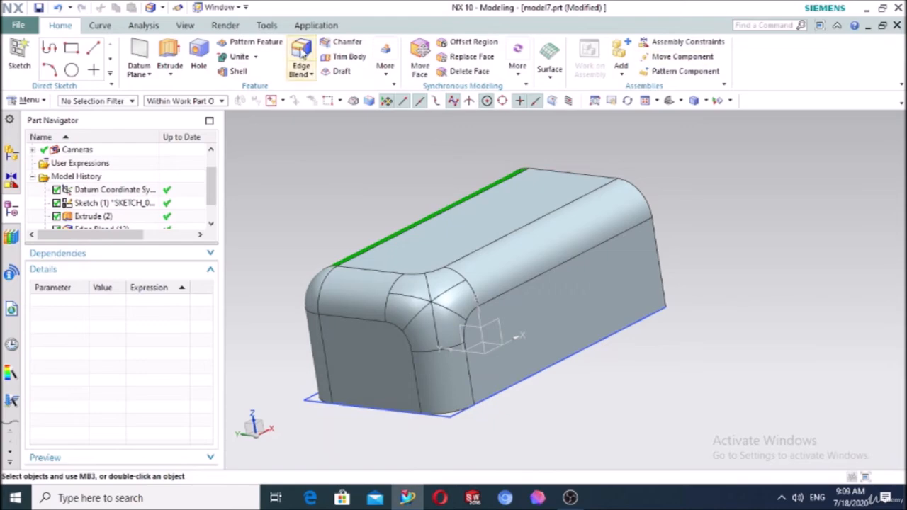
pyautogui.scroll(-1, 131, 200)
# Edit Edge Blend (13) to stop short of the far corner at 70 mm arc length
pyautogui.doubleClick(106, 217)
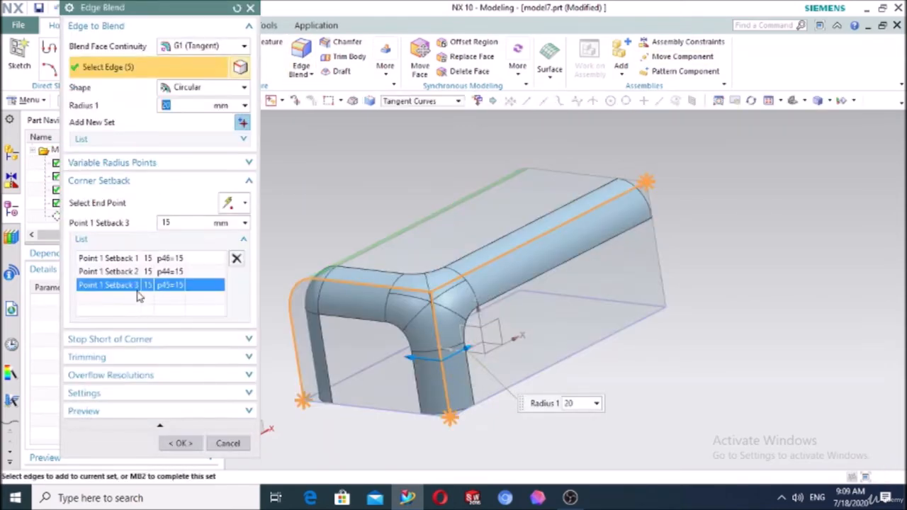
pyautogui.click(99, 183)
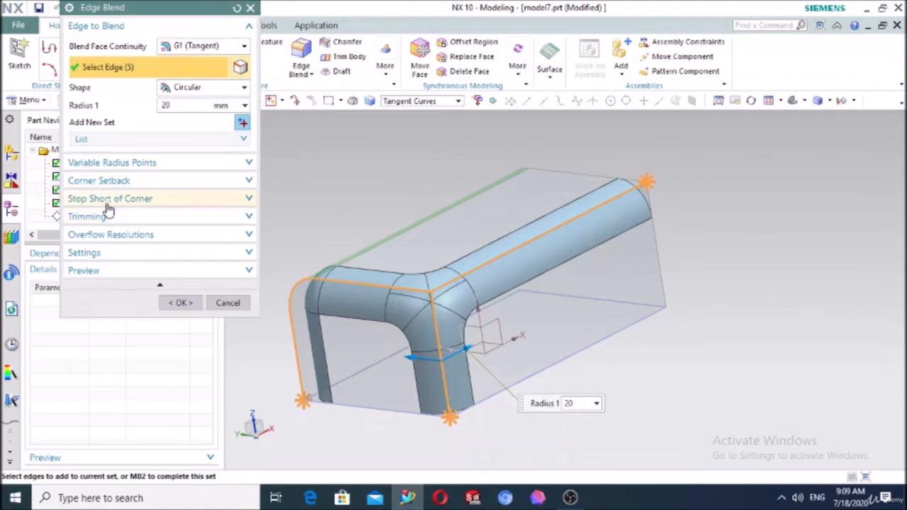
pyautogui.click(109, 200)
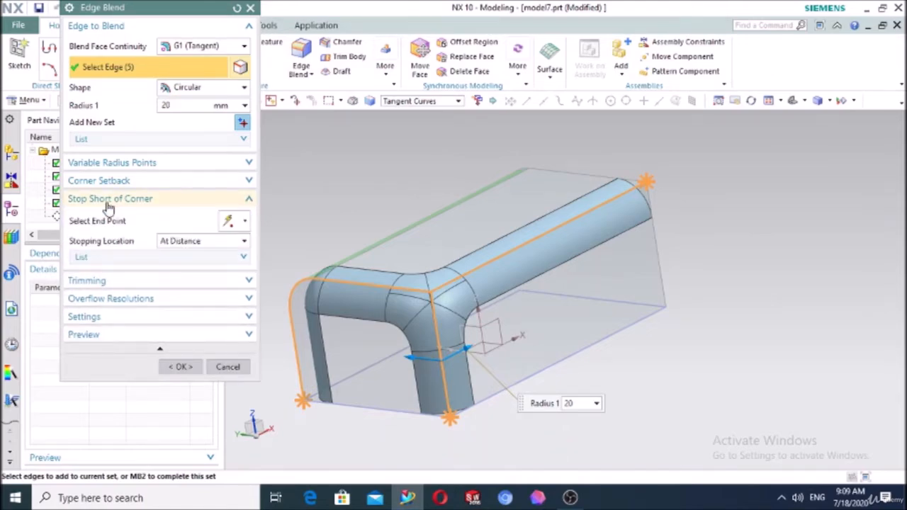
pyautogui.click(107, 223)
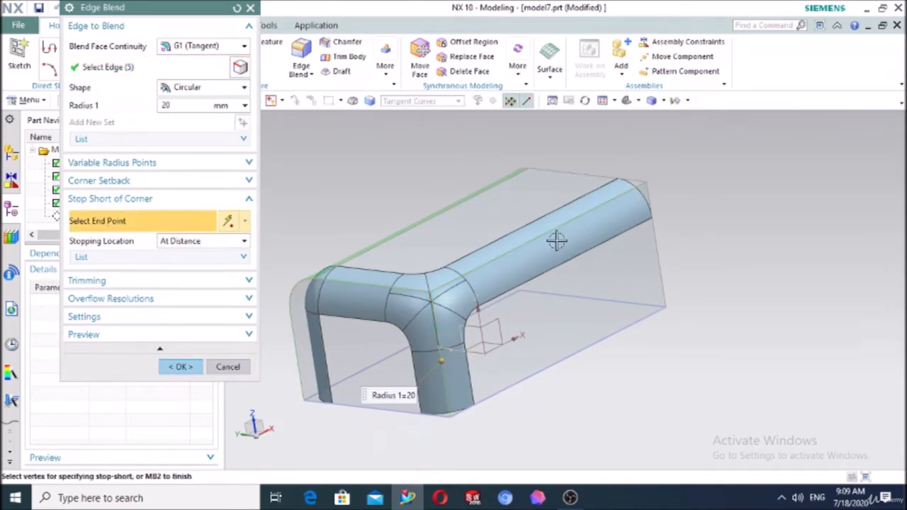
pyautogui.click(650, 184)
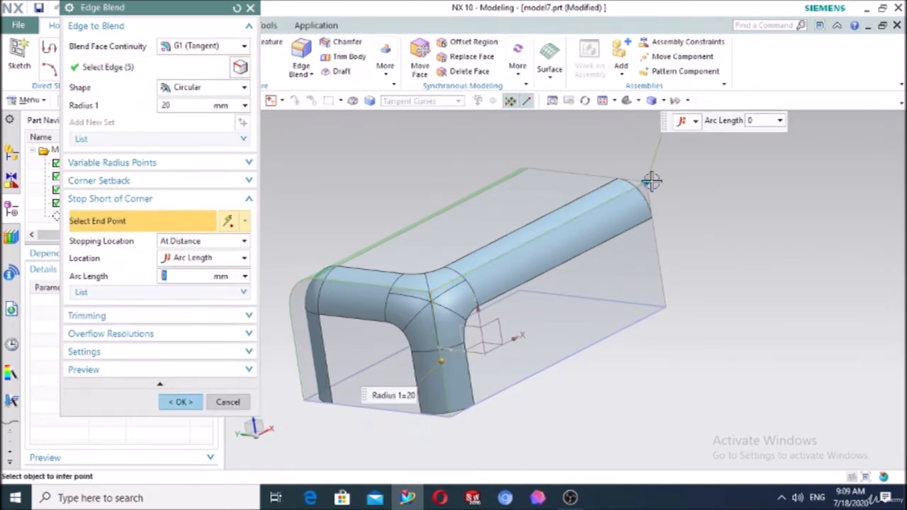
pyautogui.moveTo(614, 200); pyautogui.dragTo(567, 224)
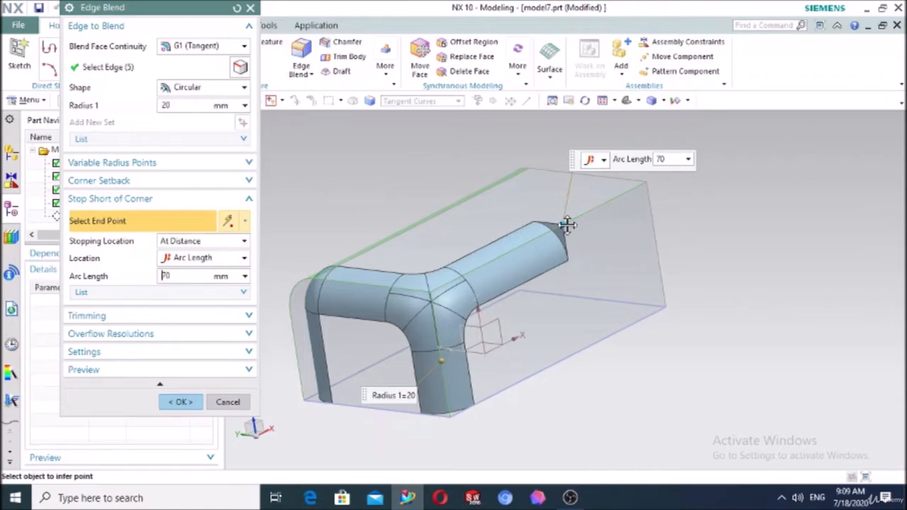
pyautogui.moveTo(744, 243); pyautogui.dragTo(693, 245, button='middle')
pyautogui.click(180, 401)
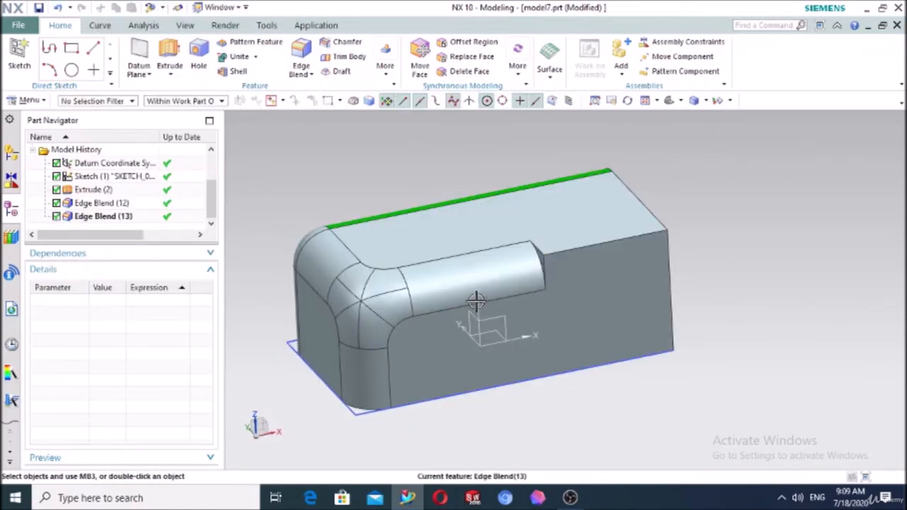
# Reopen corner Edge Blend (13) and enable trimming with user-selected objects
pyautogui.moveTo(474, 303); pyautogui.dragTo(506, 290, button='middle')
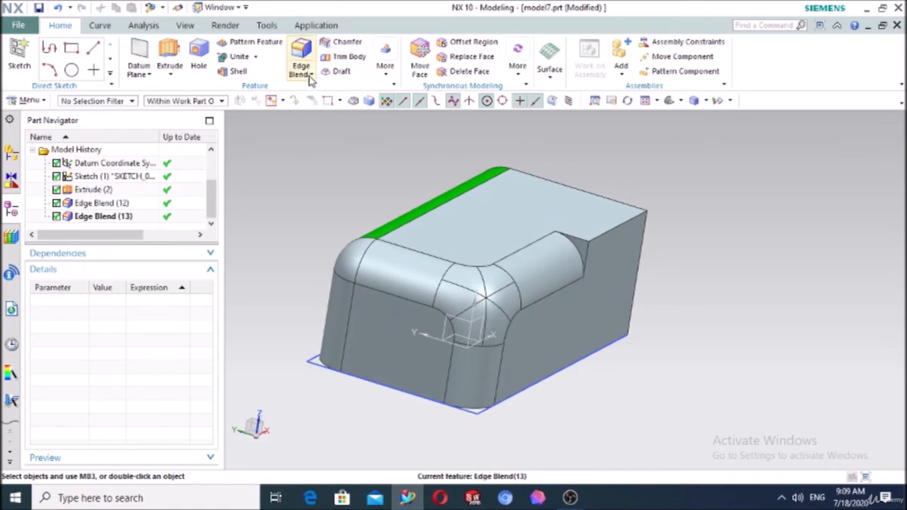
pyautogui.doubleClick(99, 218)
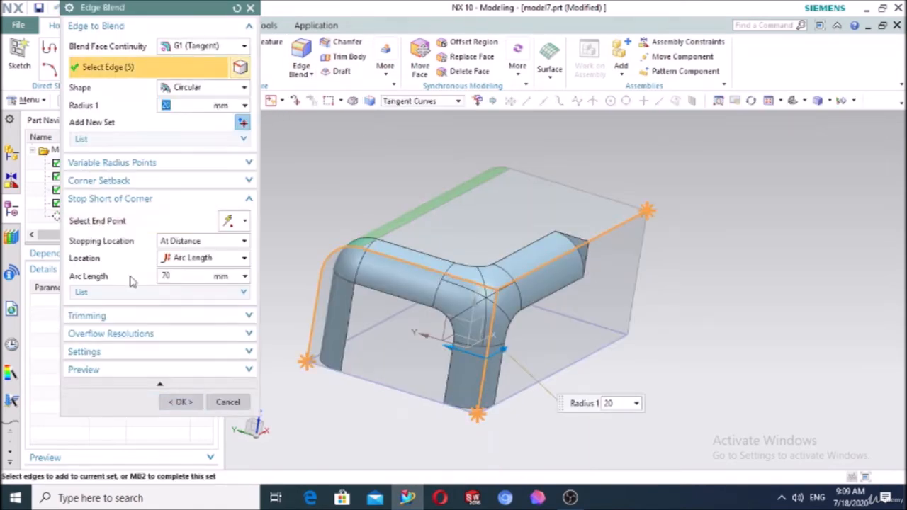
pyautogui.click(135, 221)
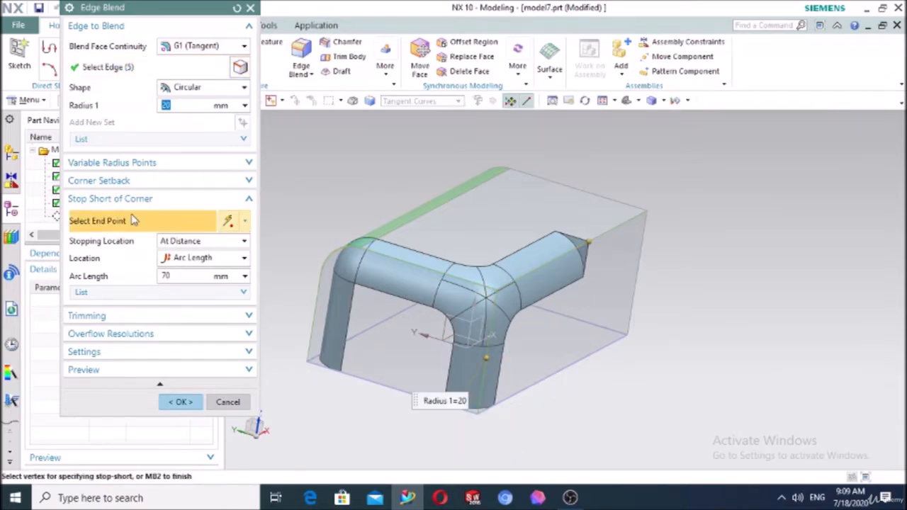
pyautogui.click(108, 199)
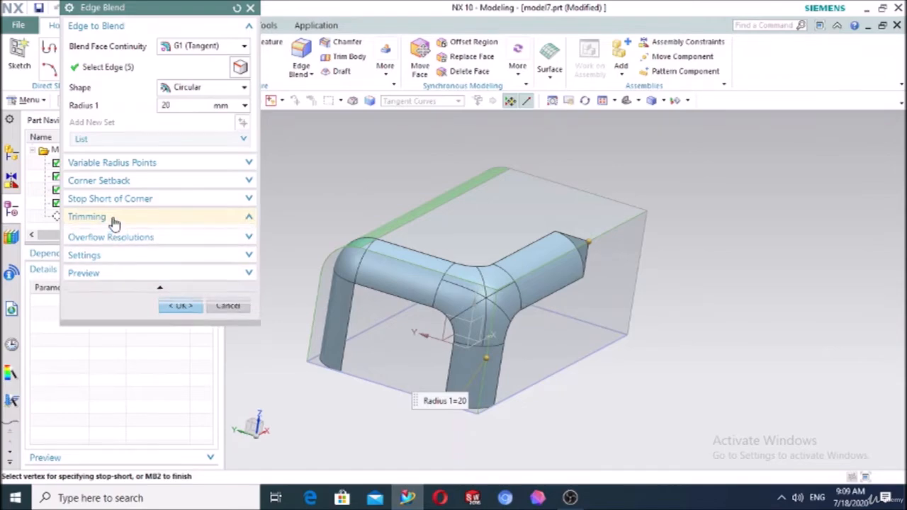
pyautogui.click(114, 220)
pyautogui.click(74, 236)
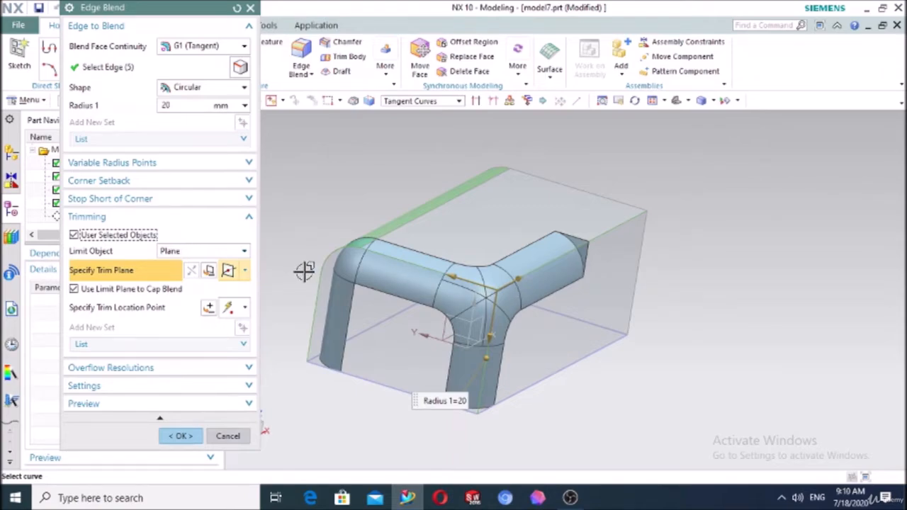
# Trim the blend with a plane on the front top edge at 53 mm and apply
pyautogui.click(400, 261)
pyautogui.moveTo(396, 254); pyautogui.dragTo(329, 253)
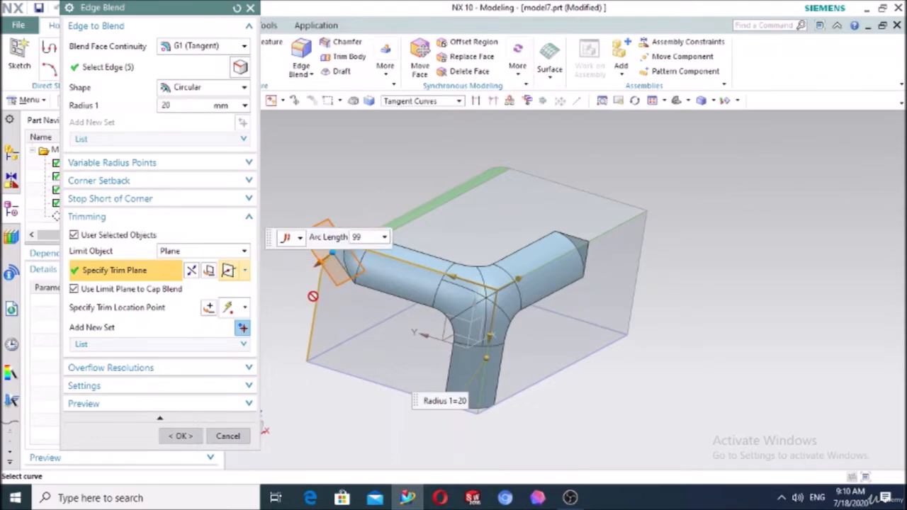
pyautogui.moveTo(323, 259); pyautogui.dragTo(389, 255)
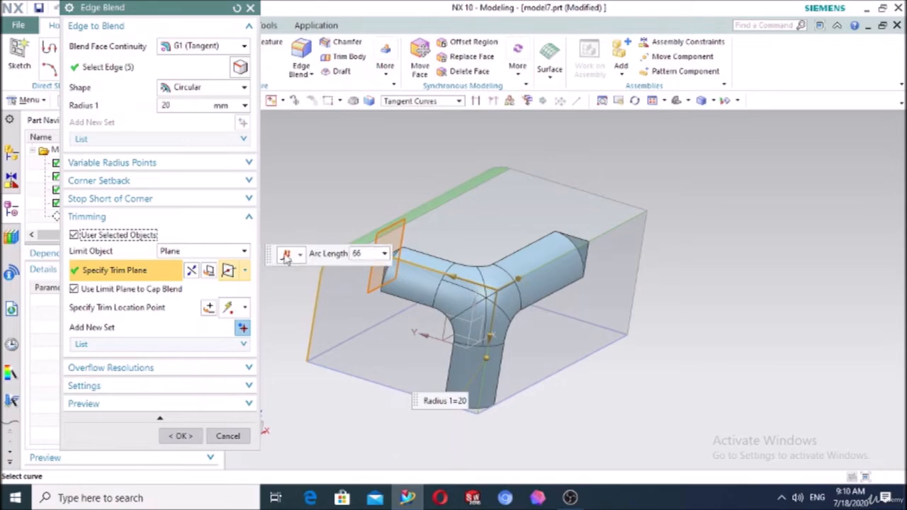
pyautogui.click(191, 270)
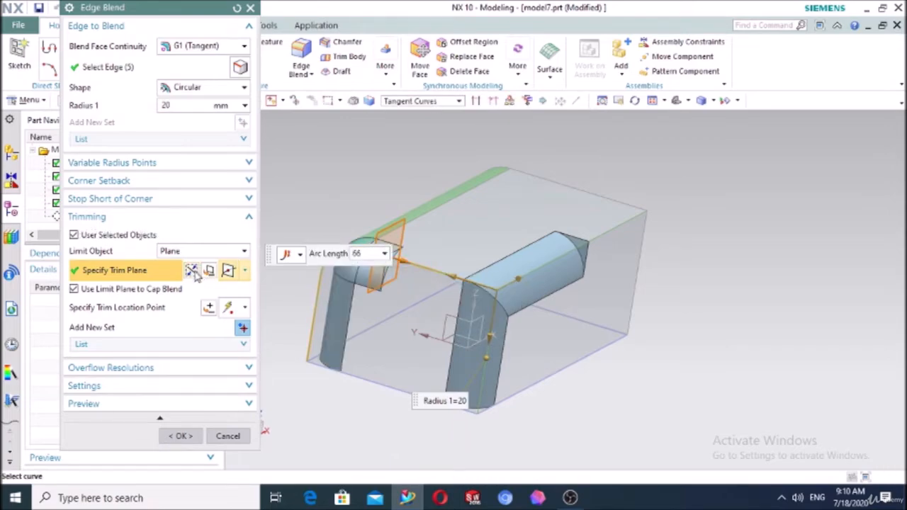
pyautogui.moveTo(395, 252); pyautogui.dragTo(415, 264)
pyautogui.click(191, 272)
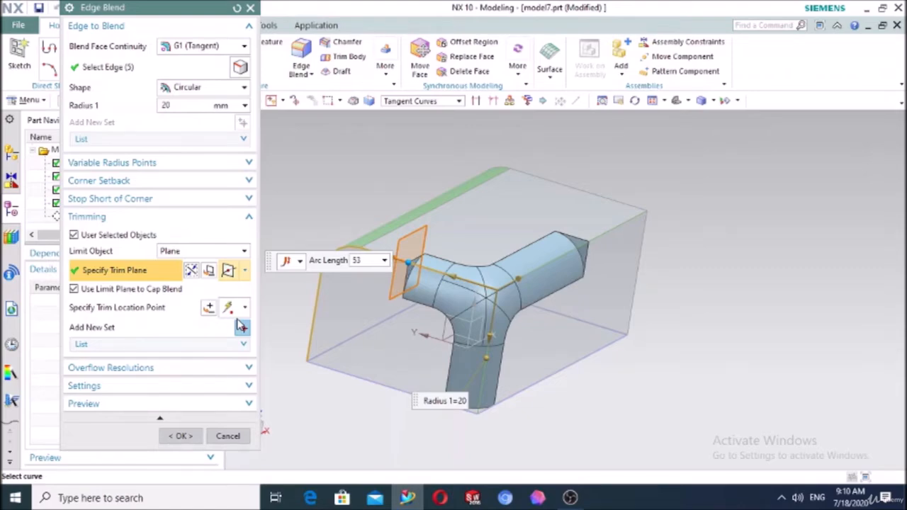
pyautogui.click(191, 438)
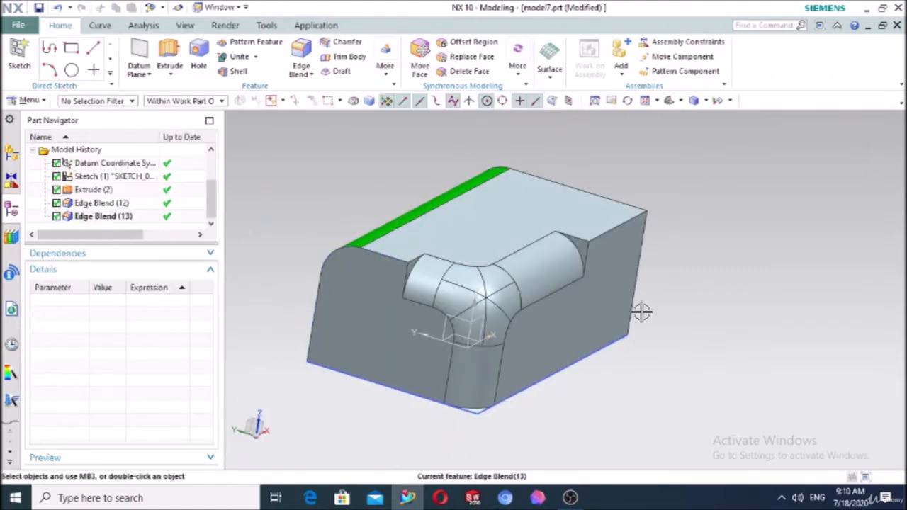
# Delete Edge Blend (13) and Edge Blend (12) from the Part Navigator
pyautogui.moveTo(642, 312)
pyautogui.mouseDown(button='middle')
pyautogui.moveTo(676, 309)
pyautogui.moveTo(650, 316)
pyautogui.mouseUp(button='middle')
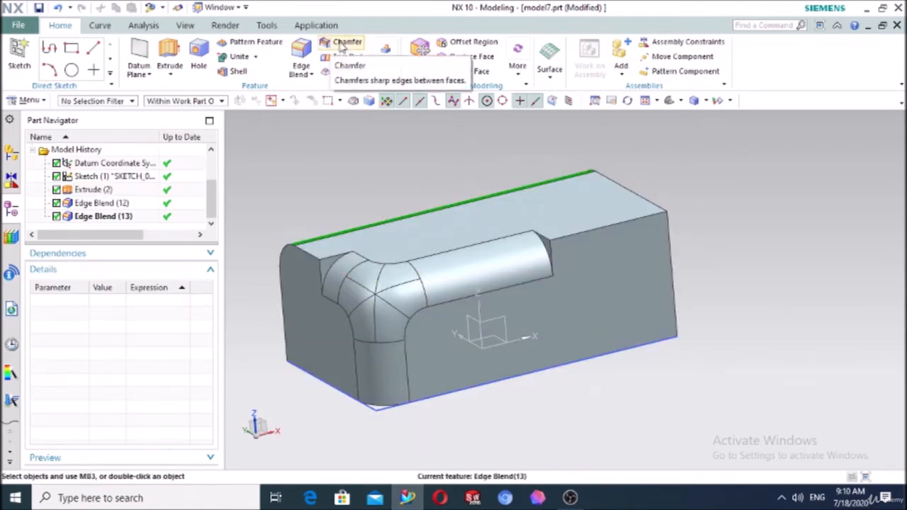
pyautogui.click(103, 216)
pyautogui.press('Delete')
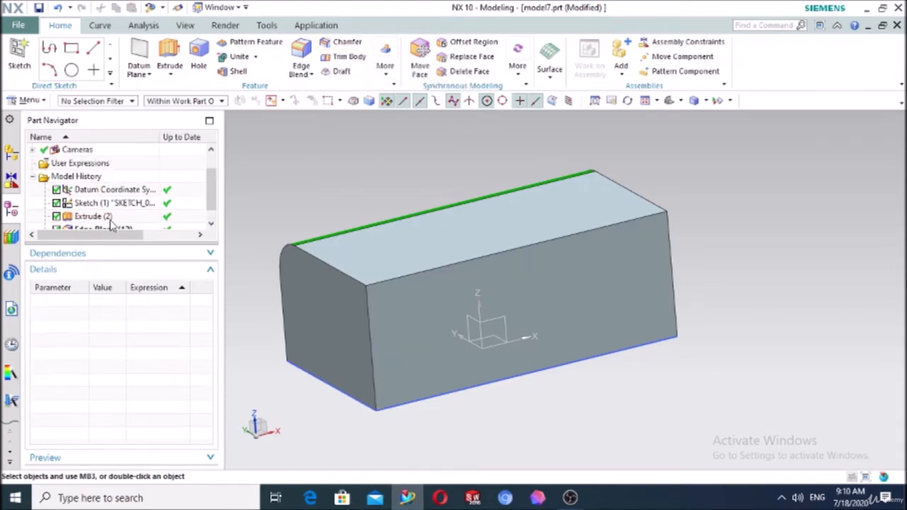
pyautogui.scroll(-1, 110, 223)
pyautogui.click(102, 216)
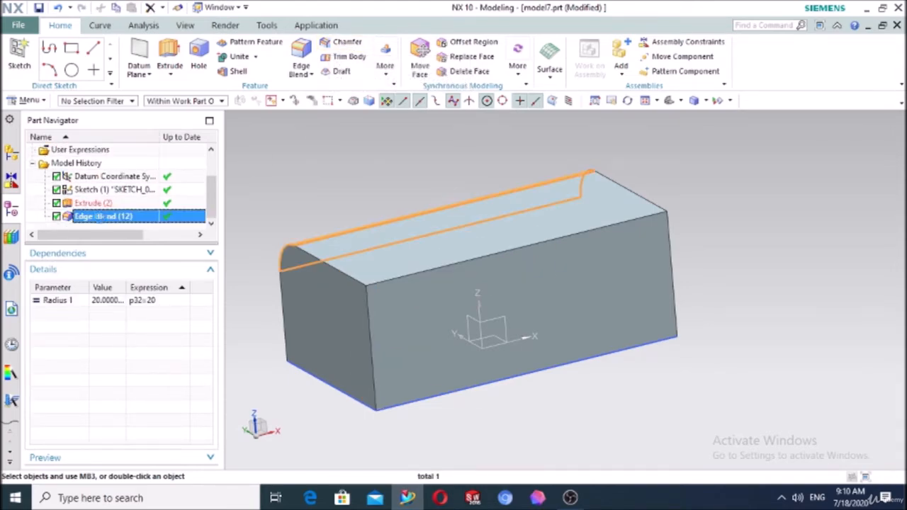
pyautogui.press('Delete')
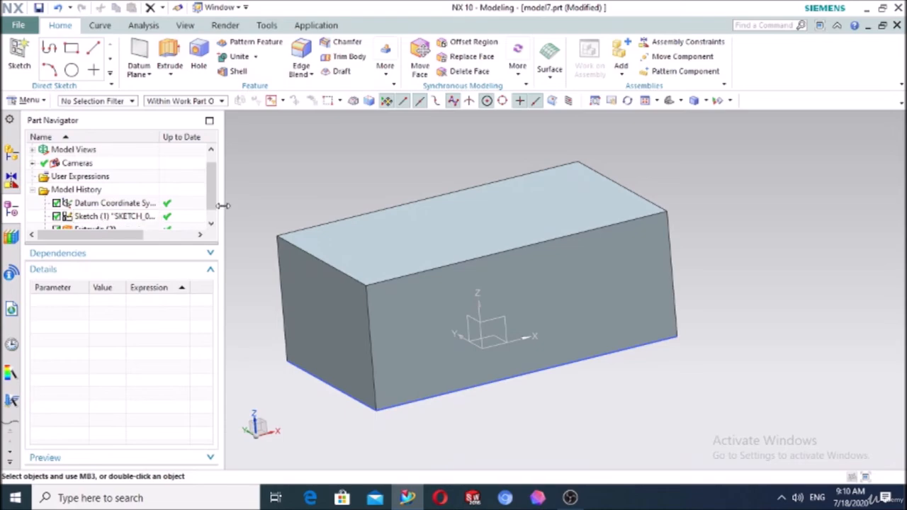
# Preview a symmetric 17 mm chamfer on the block's top front edge
pyautogui.click(347, 43)
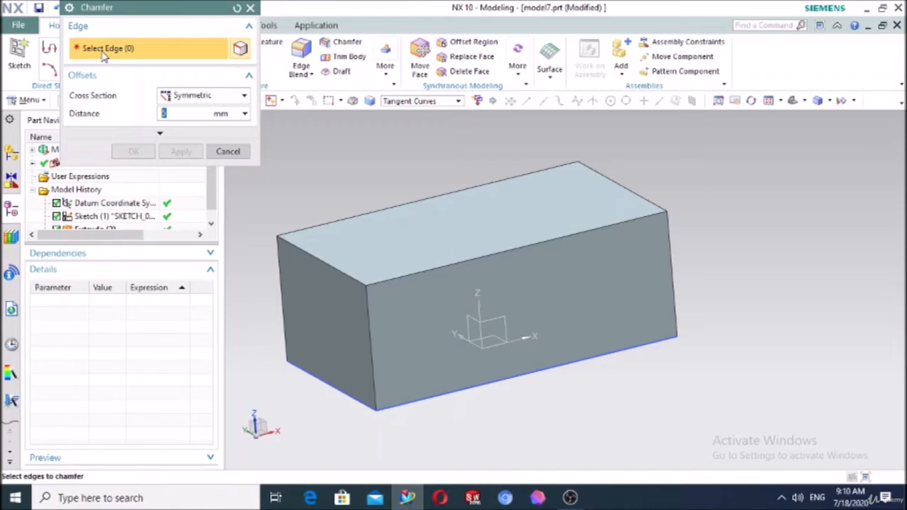
pyautogui.click(445, 267)
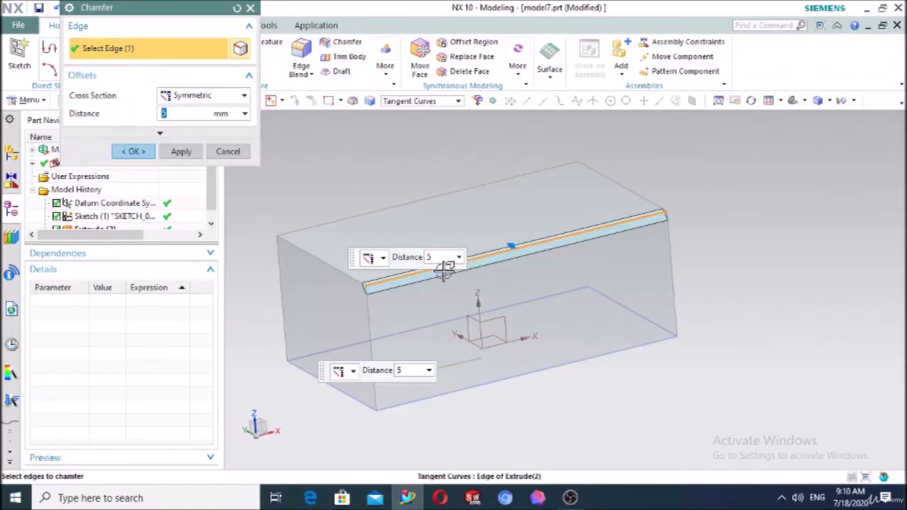
pyautogui.moveTo(515, 249); pyautogui.dragTo(495, 239)
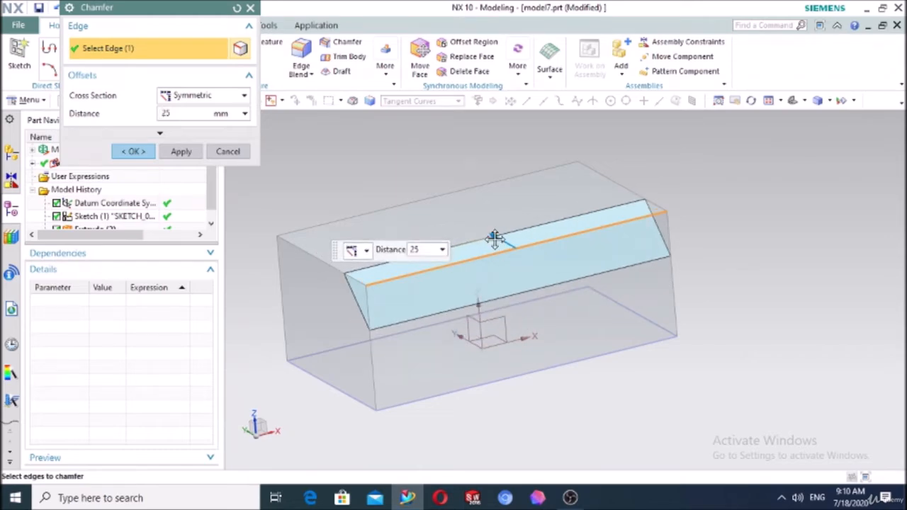
pyautogui.moveTo(484, 406); pyautogui.dragTo(502, 401, button='middle')
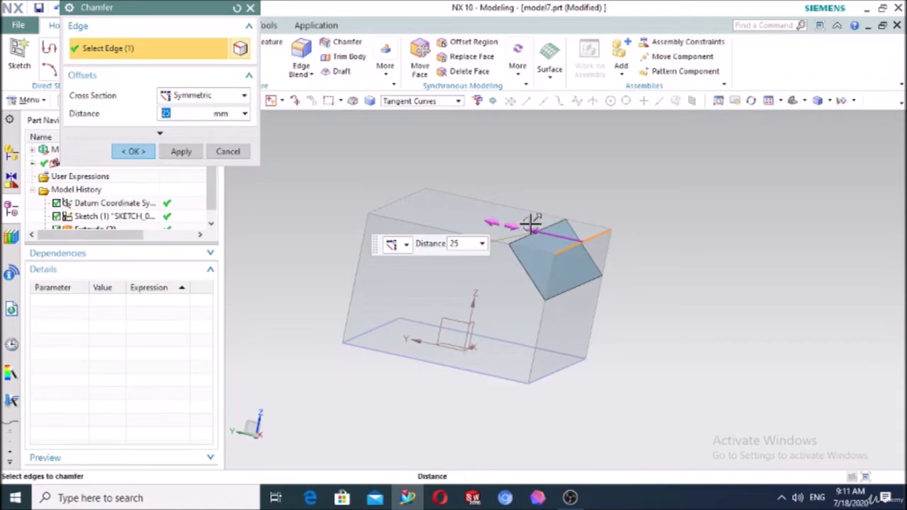
pyautogui.moveTo(531, 223)
pyautogui.mouseDown()
pyautogui.moveTo(561, 236)
pyautogui.moveTo(543, 229)
pyautogui.mouseUp()
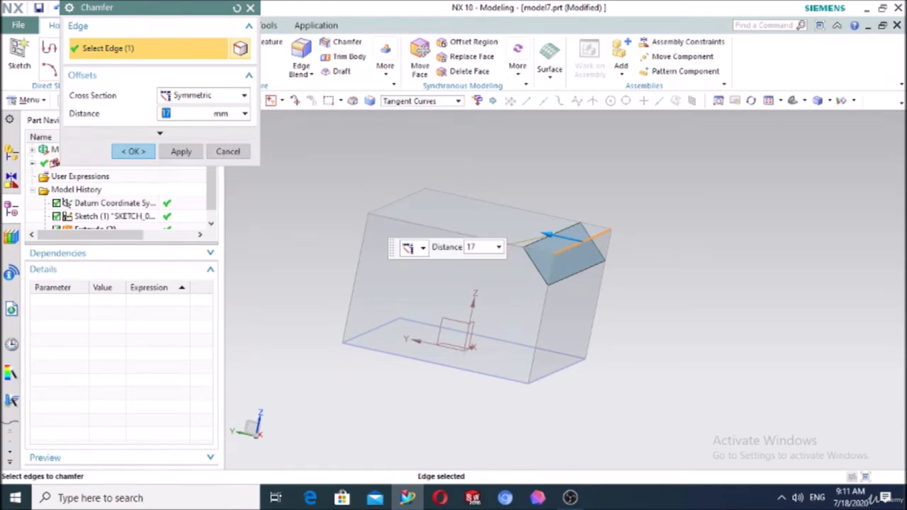
# Enter a 20 mm symmetric chamfer distance, then drag the handle out to 34 mm
pyautogui.press('Return')
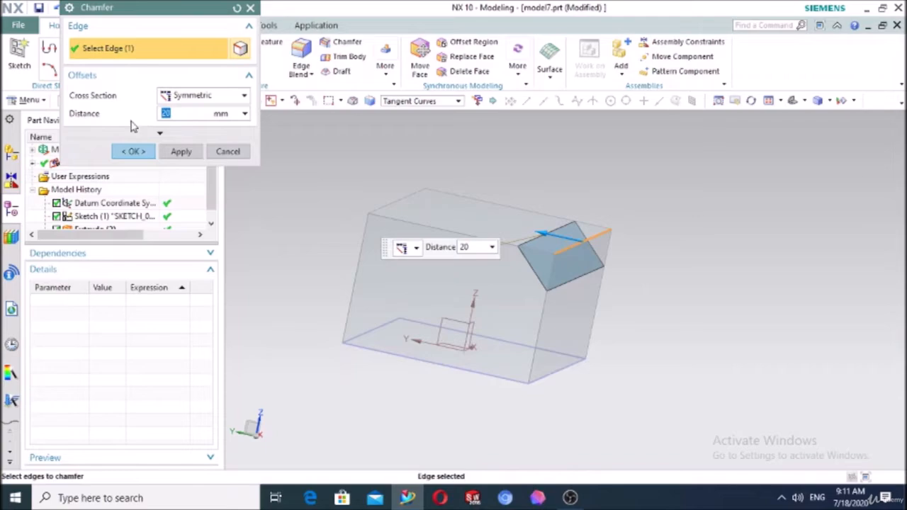
pyautogui.moveTo(543, 237); pyautogui.dragTo(520, 219)
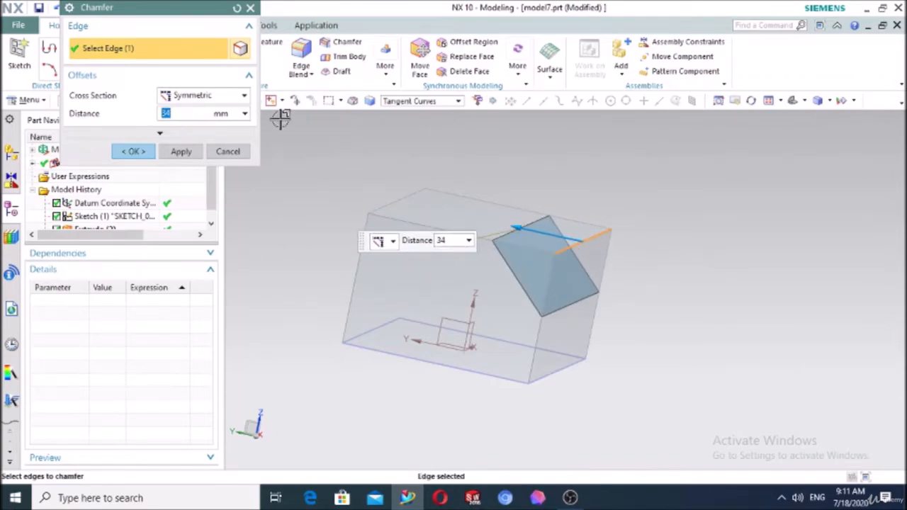
pyautogui.click(182, 98)
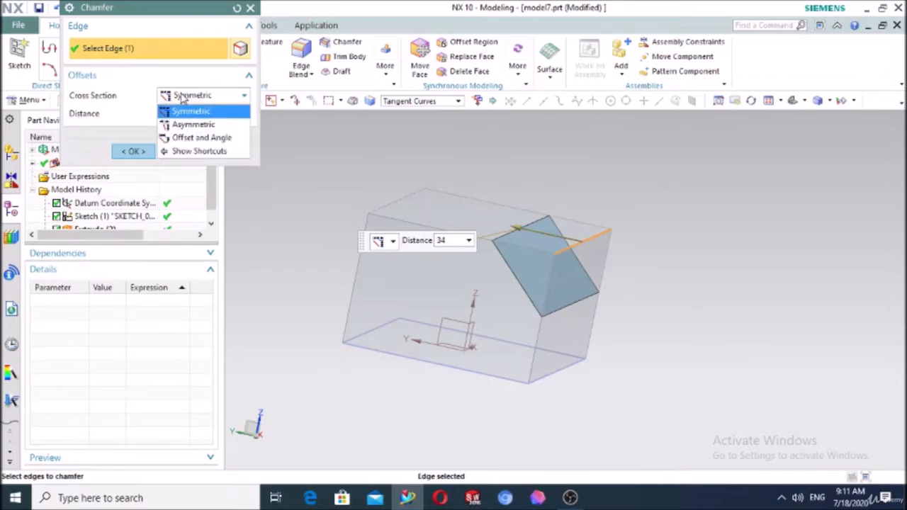
# Make the chamfer Asymmetric with distances of 30 mm and 20 mm, then reset the dialog
pyautogui.click(186, 123)
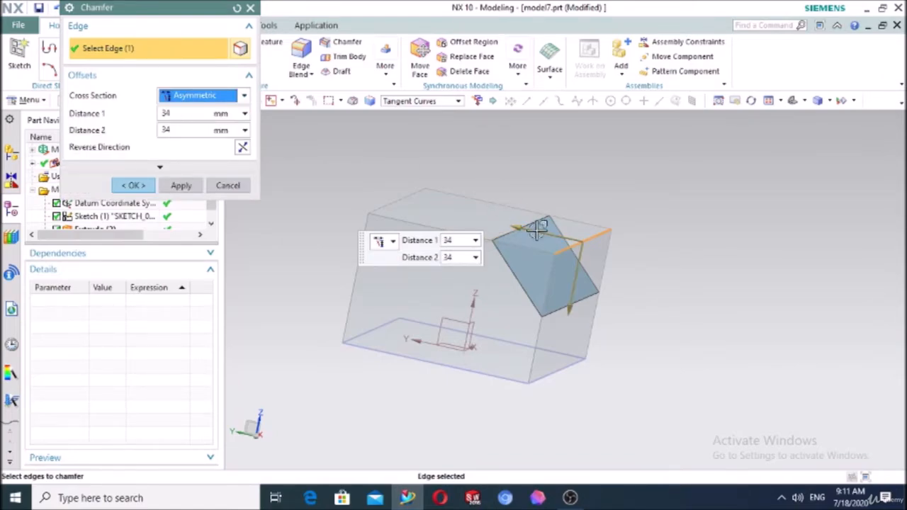
pyautogui.moveTo(528, 229); pyautogui.dragTo(487, 222)
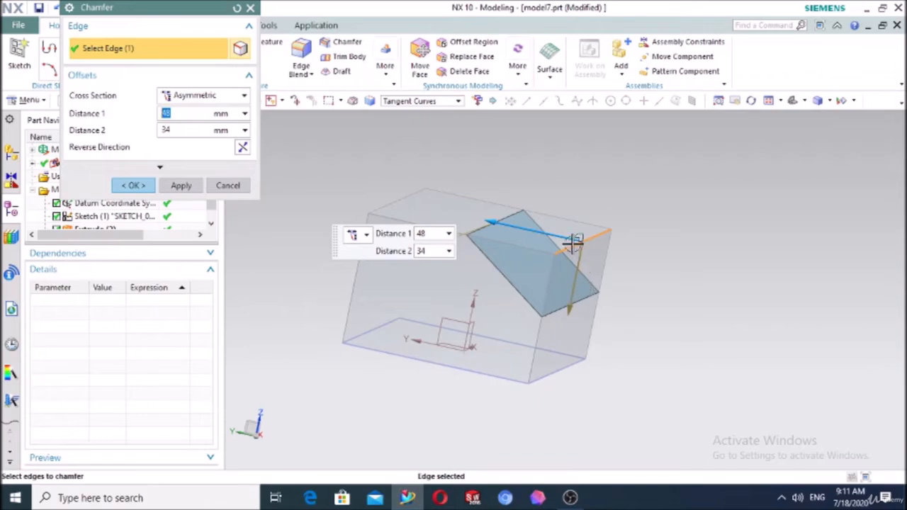
pyautogui.moveTo(567, 309); pyautogui.dragTo(542, 252)
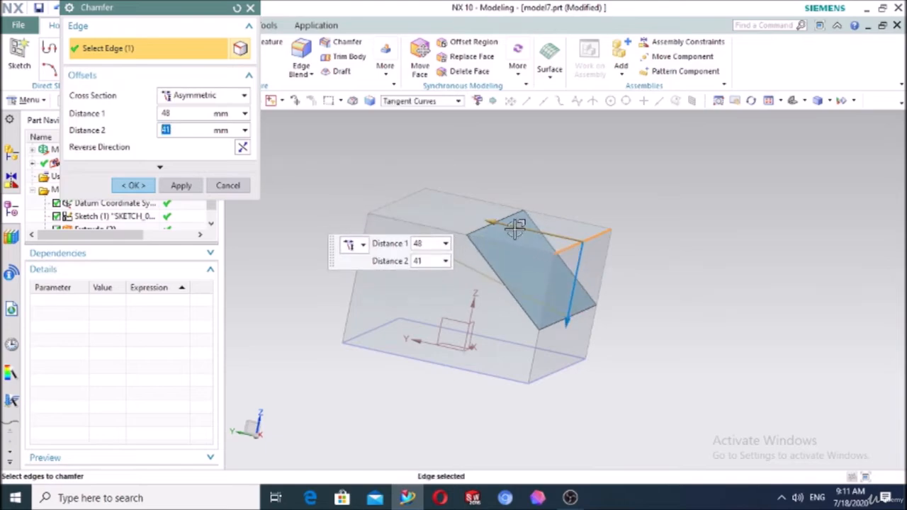
pyautogui.moveTo(181, 114); pyautogui.dragTo(155, 113)
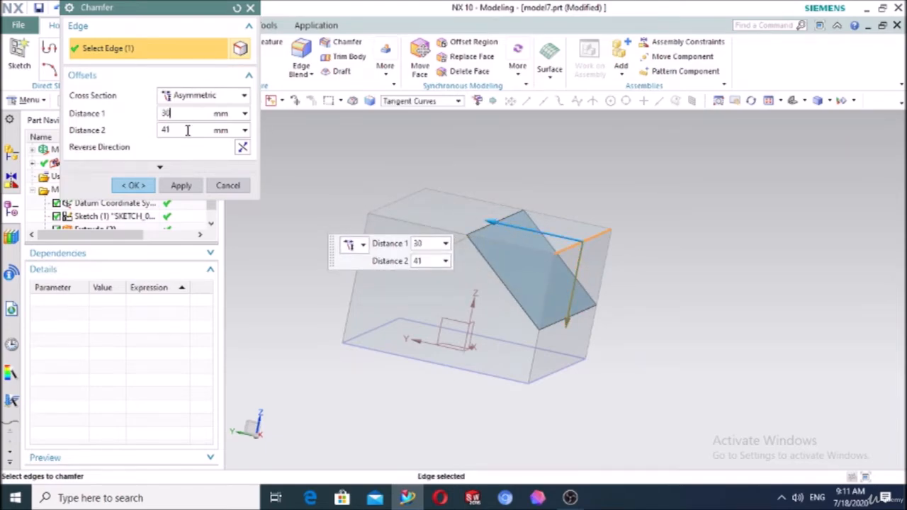
pyautogui.moveTo(187, 129); pyautogui.dragTo(159, 130)
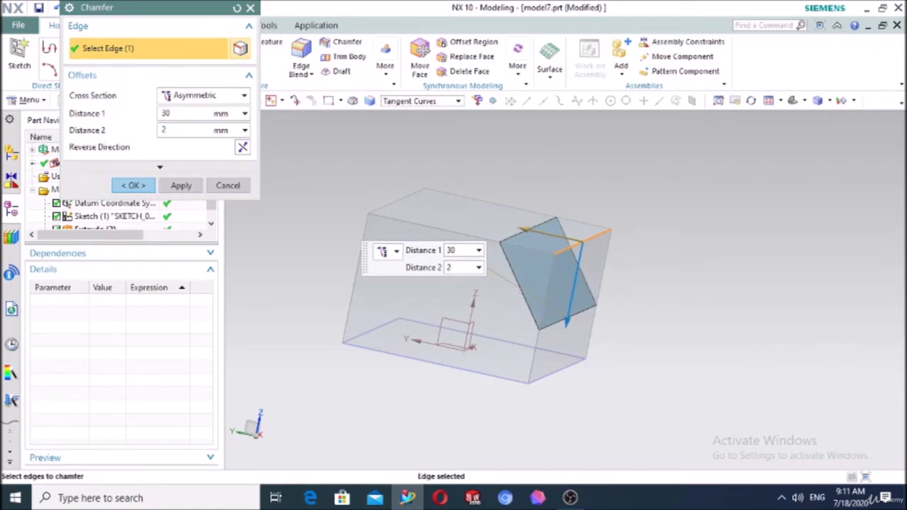
pyautogui.press('Return')
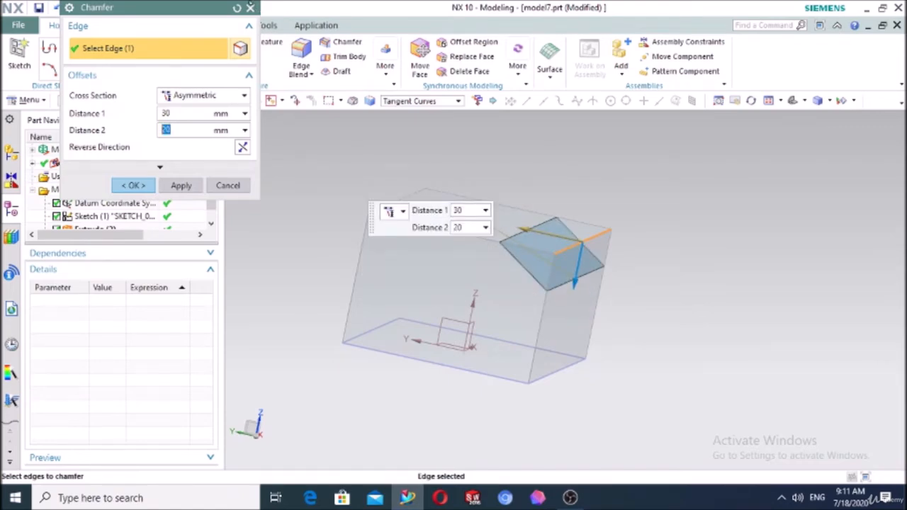
pyautogui.click(237, 7)
# Preview an Offset and Angle chamfer (22 mm, 44°) on the top-right edge, then cancel it
pyautogui.click(191, 95)
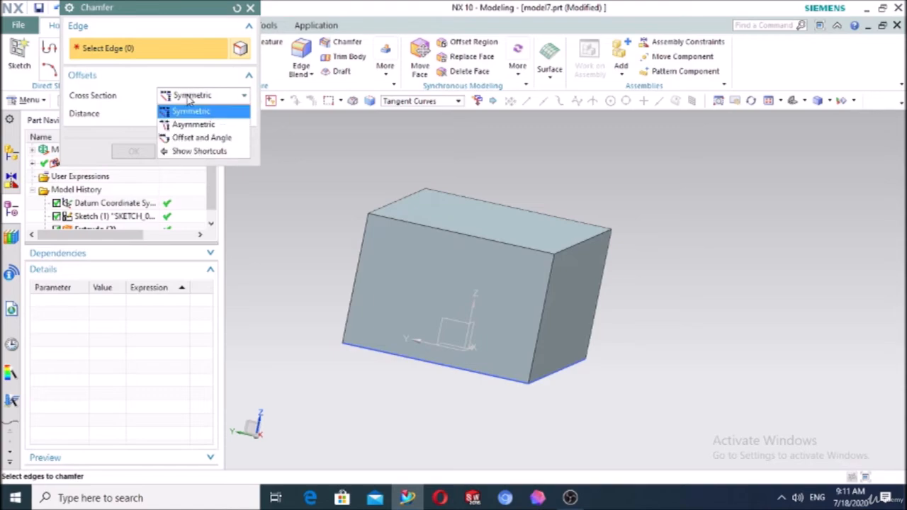
pyautogui.click(208, 140)
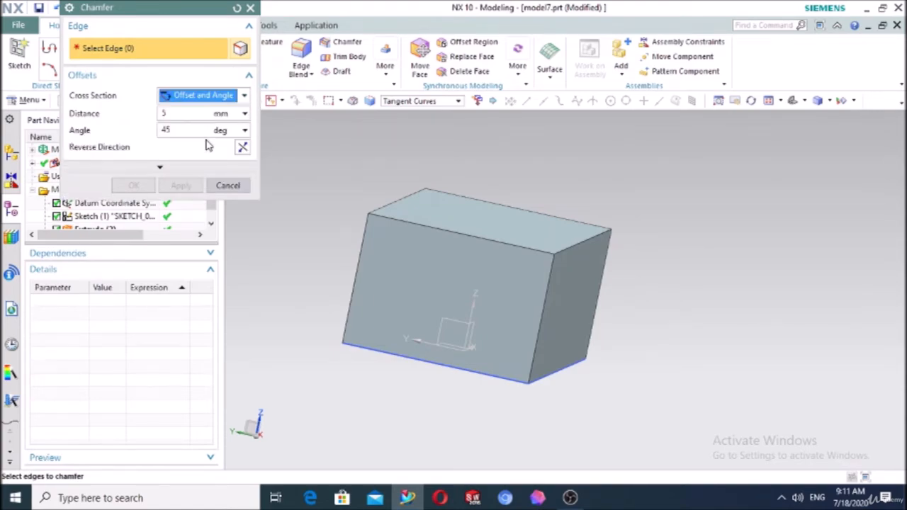
pyautogui.click(570, 243)
pyautogui.moveTo(571, 242); pyautogui.dragTo(541, 233)
pyautogui.moveTo(581, 291); pyautogui.dragTo(562, 295)
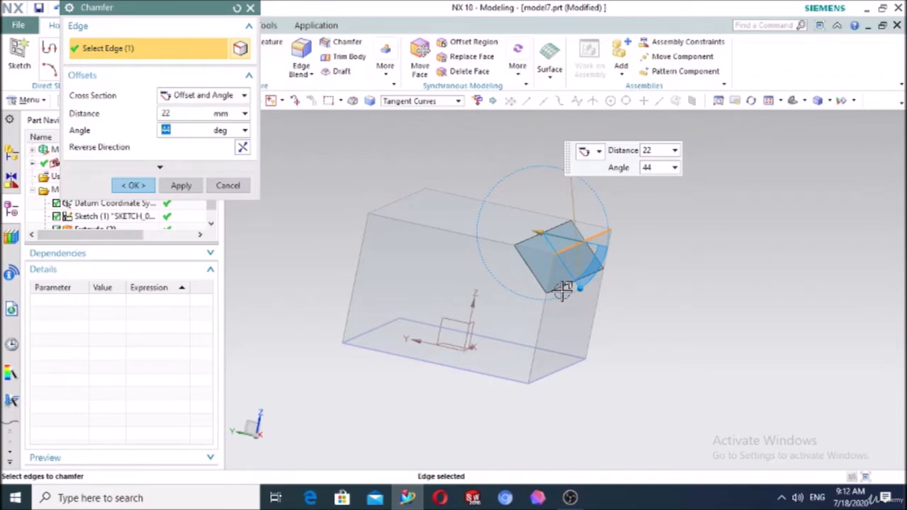
pyautogui.click(225, 186)
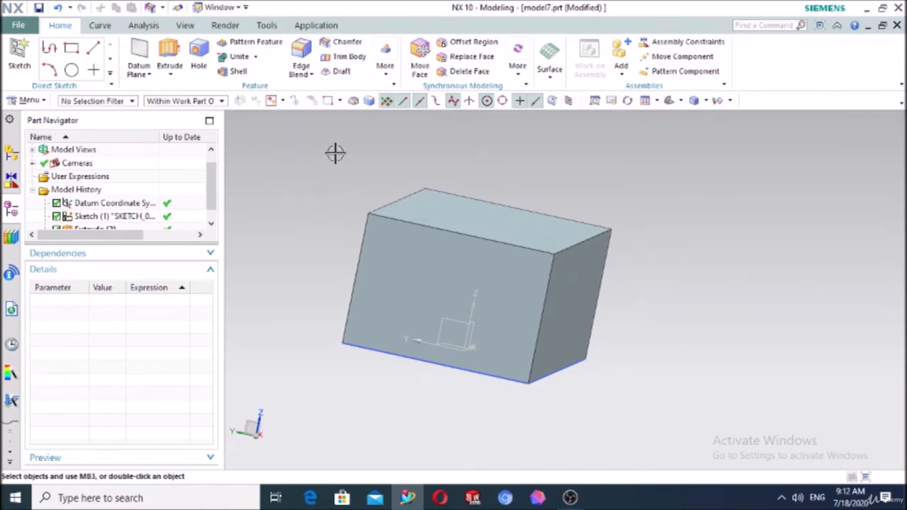
# Start a Draft and switch its type to From Plane or Surface
pyautogui.click(339, 71)
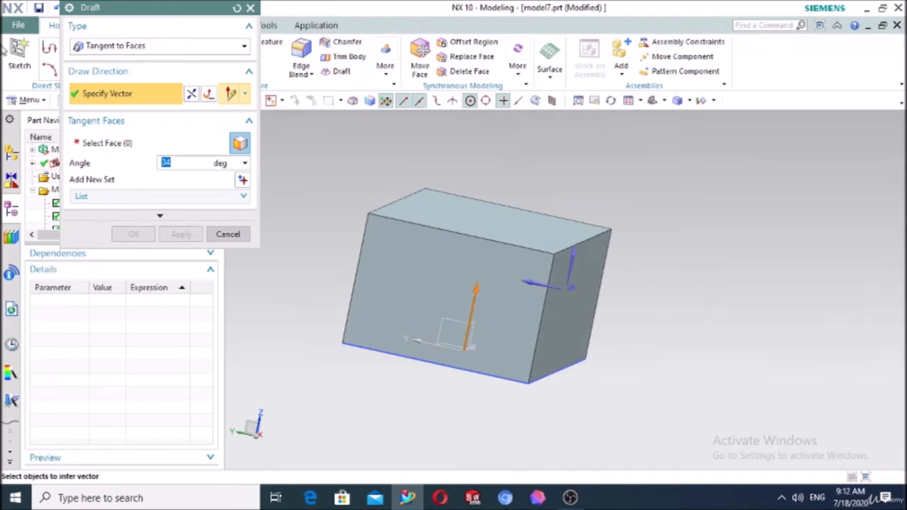
pyautogui.click(155, 46)
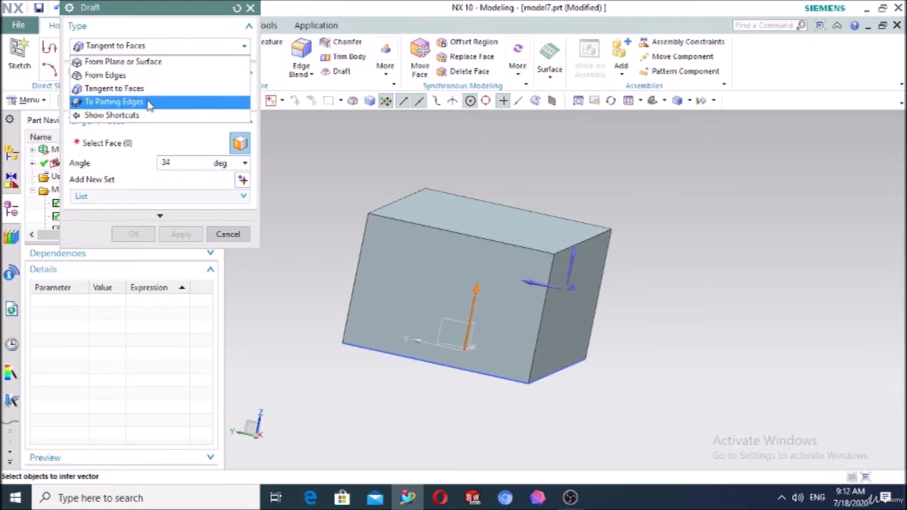
pyautogui.click(151, 63)
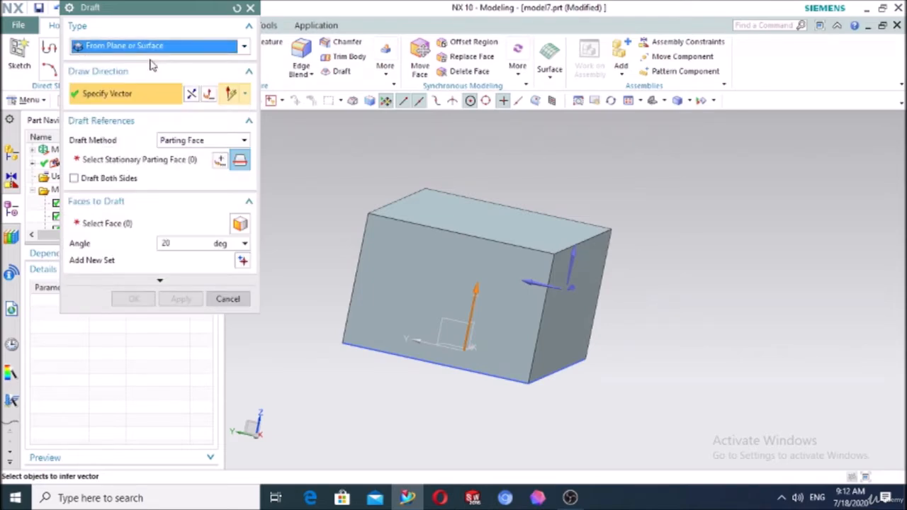
# Set the draw direction from the top face and pick the parting face, then reset the draft
pyautogui.moveTo(715, 224); pyautogui.dragTo(674, 221, button='middle')
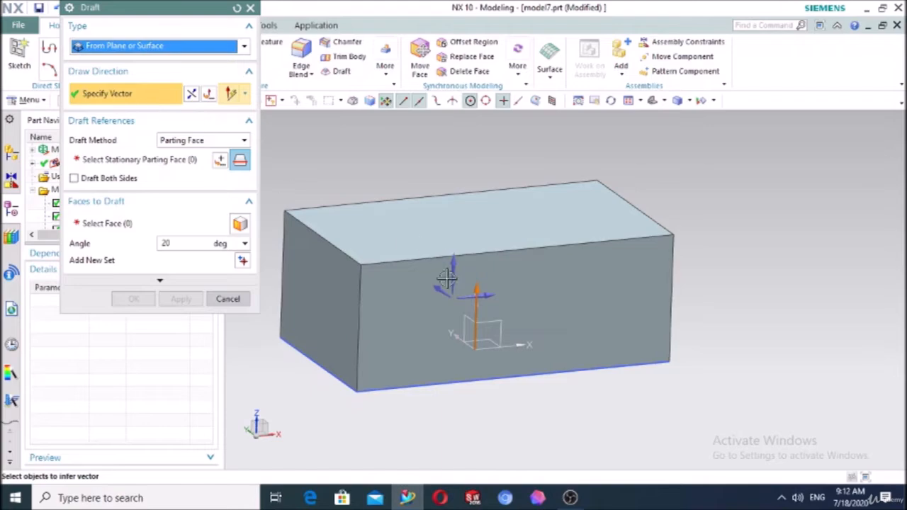
pyautogui.click(460, 225)
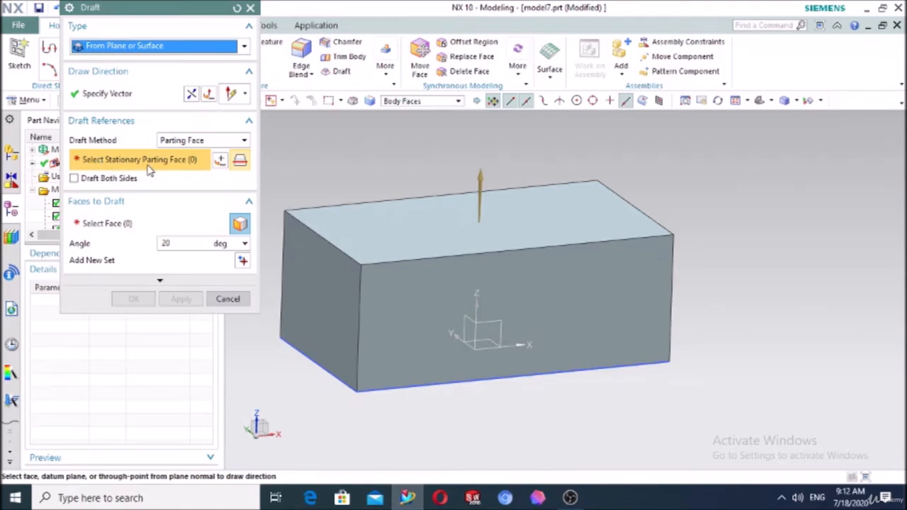
pyautogui.moveTo(312, 165); pyautogui.dragTo(365, 169, button='middle')
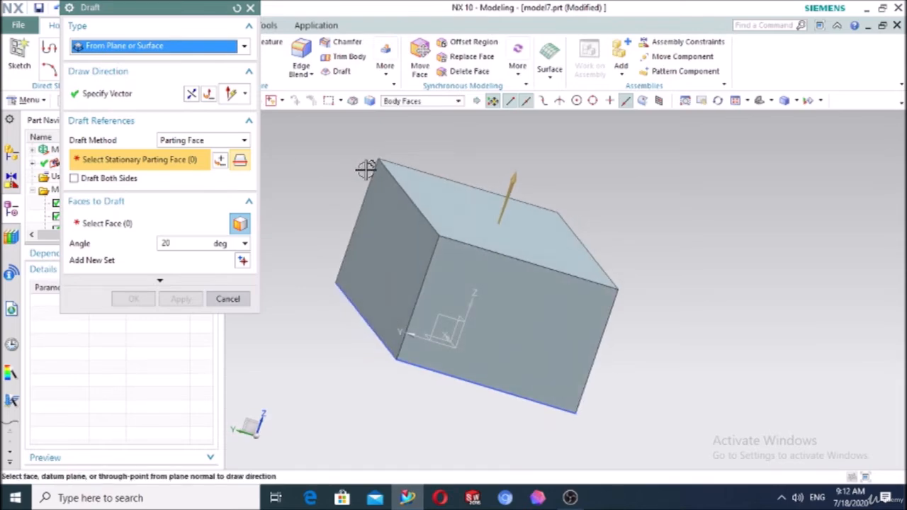
pyautogui.click(448, 201)
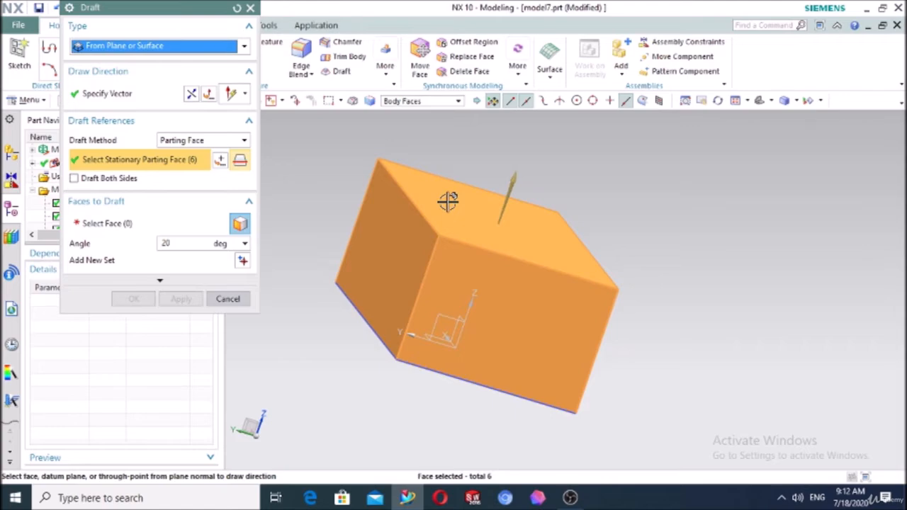
pyautogui.click(237, 8)
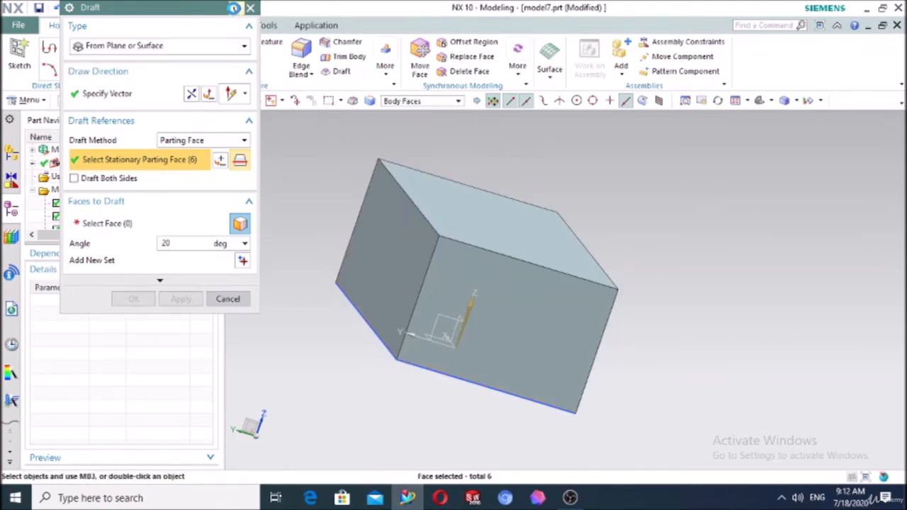
# Use the top face as draw direction and stationary face, and select the left side face to draft
pyautogui.click(466, 213)
pyautogui.click(422, 188)
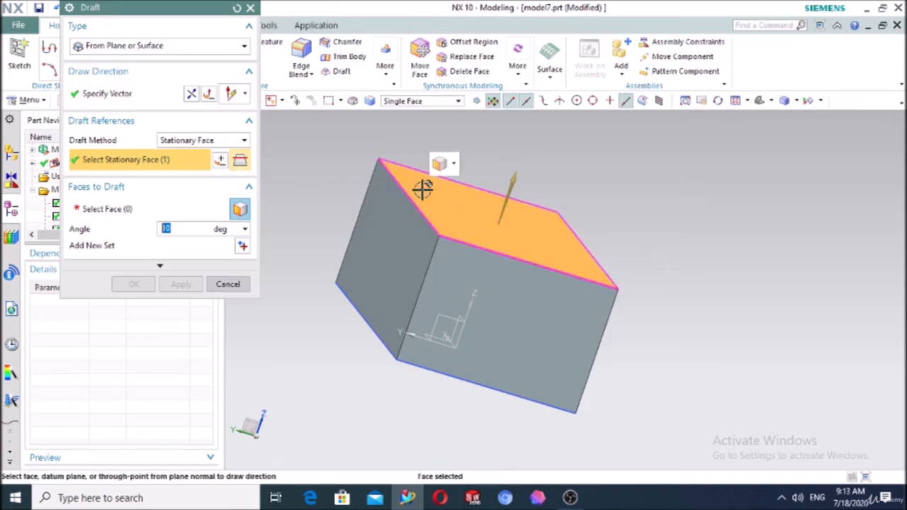
pyautogui.click(143, 211)
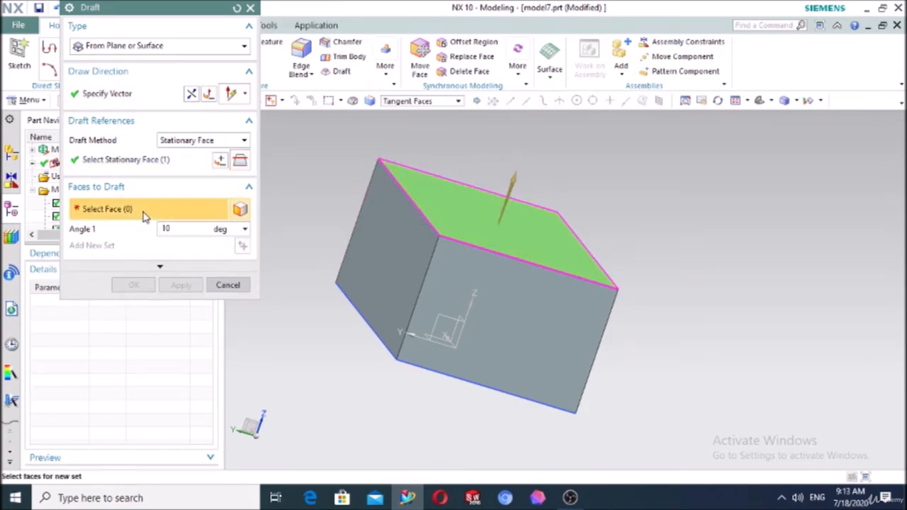
pyautogui.click(389, 237)
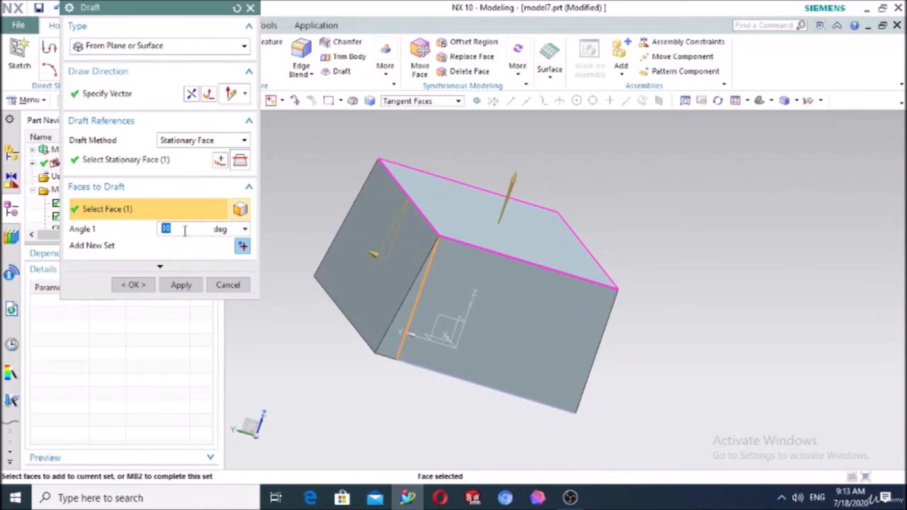
# Set the draft angle to 30° and inspect the tapered side from standard views
pyautogui.moveTo(319, 296)
pyautogui.mouseDown(button='middle')
pyautogui.moveTo(304, 308)
pyautogui.moveTo(308, 288)
pyautogui.mouseUp(button='middle')
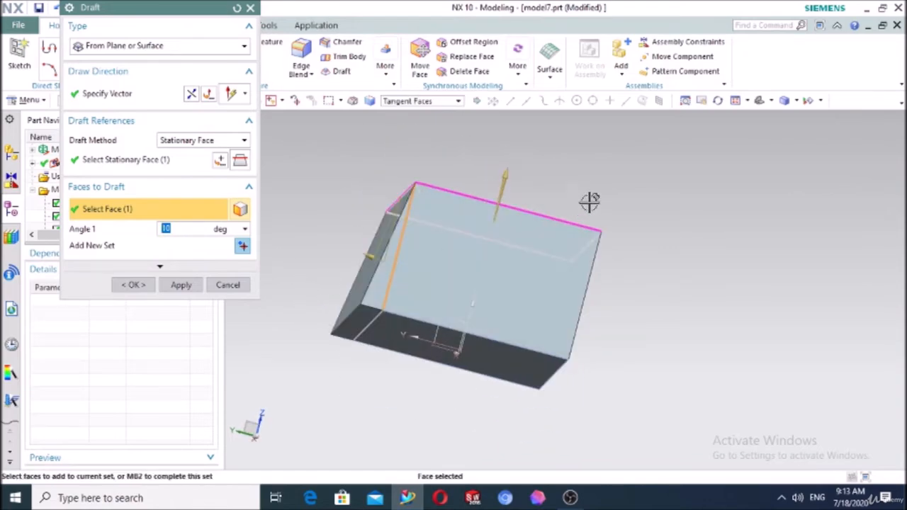
pyautogui.click(768, 101)
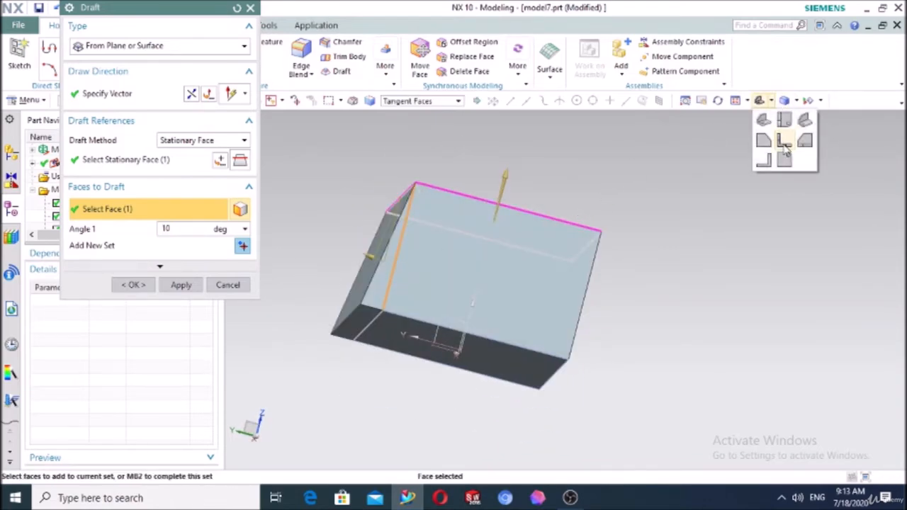
pyautogui.click(785, 141)
pyautogui.click(770, 101)
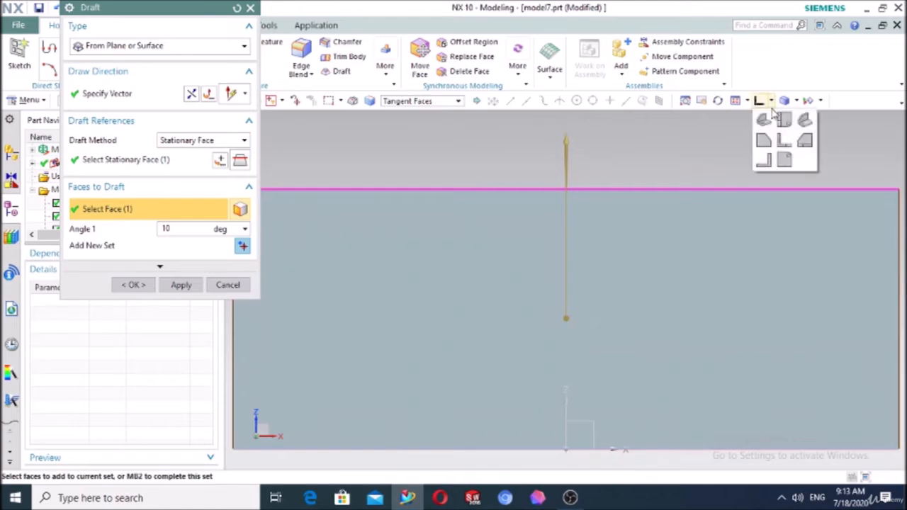
pyautogui.click(763, 141)
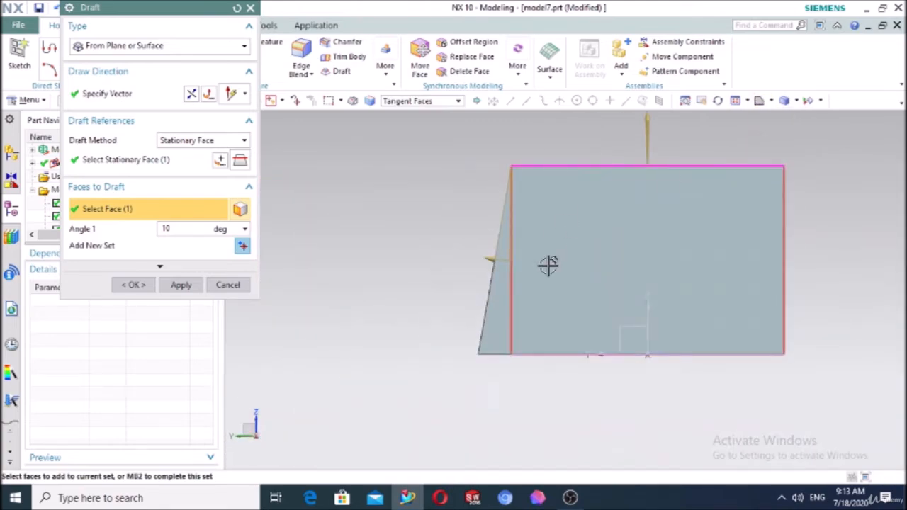
pyautogui.moveTo(494, 259); pyautogui.dragTo(469, 252)
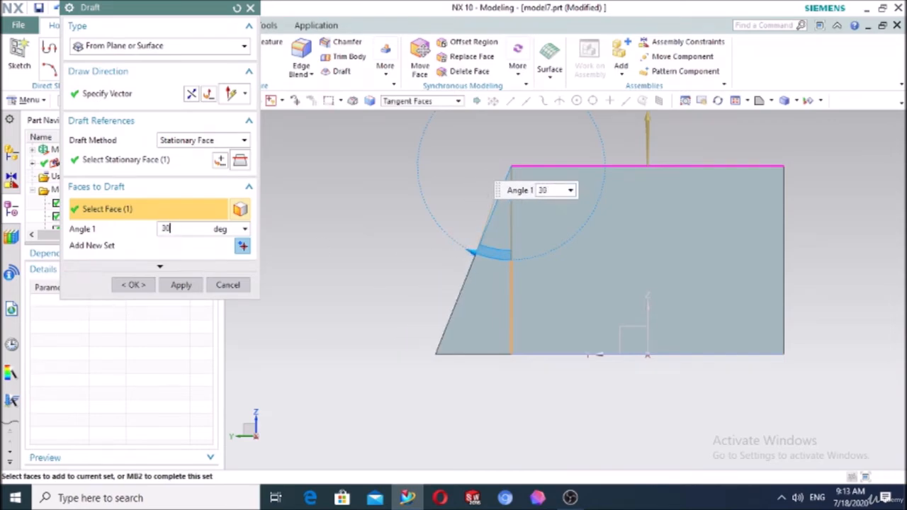
pyautogui.press('Return')
pyautogui.moveTo(341, 233); pyautogui.dragTo(286, 254, button='middle')
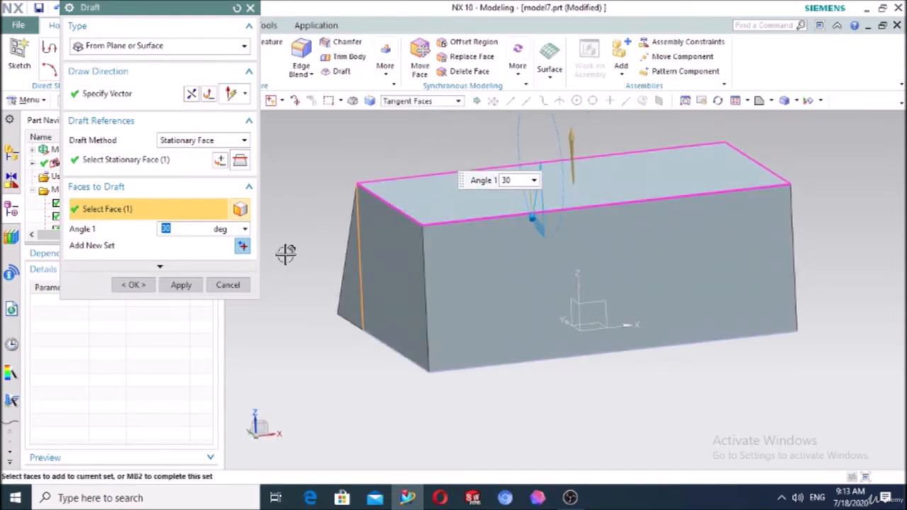
# Add a second draft set with the front face and a third with the left slanted face
pyautogui.click(241, 248)
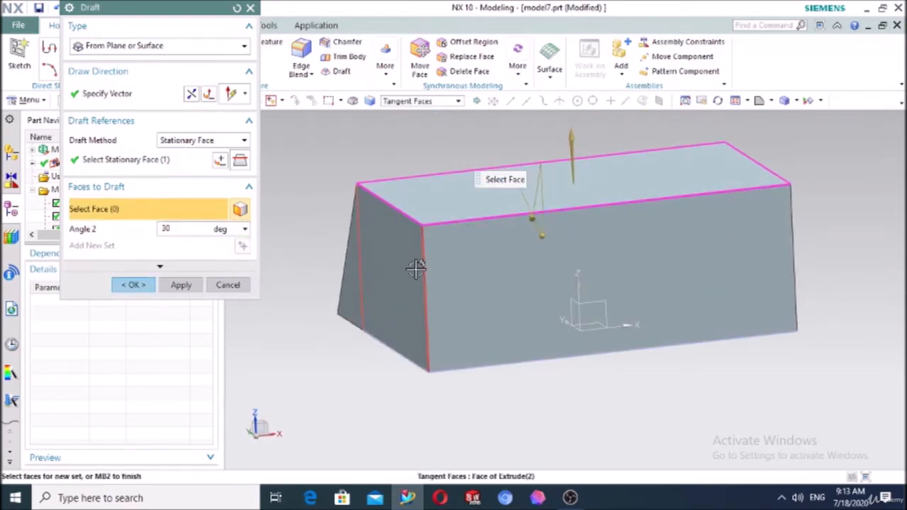
pyautogui.click(507, 282)
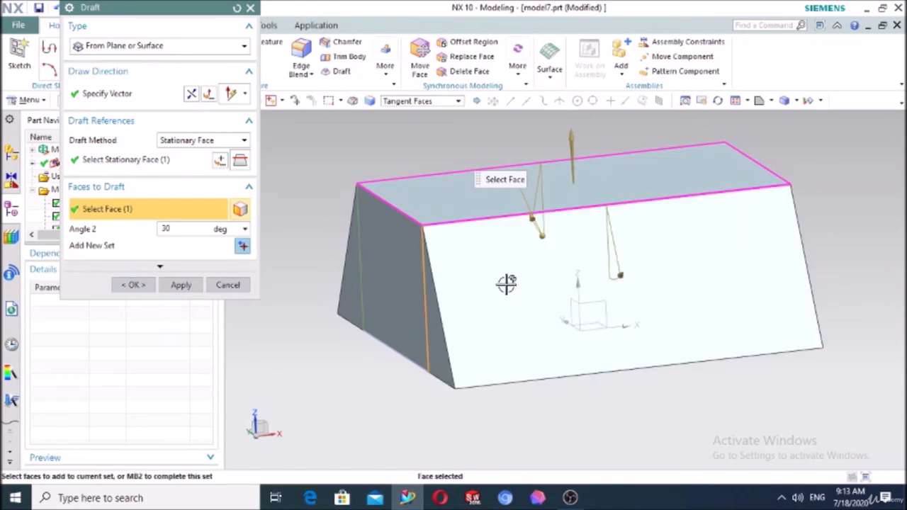
pyautogui.click(242, 246)
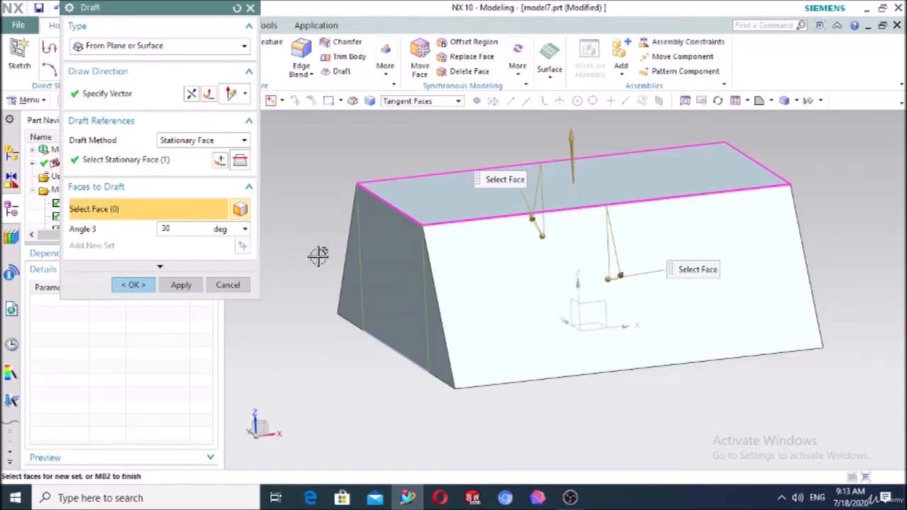
pyautogui.click(378, 263)
pyautogui.scroll(-3, 403, 281)
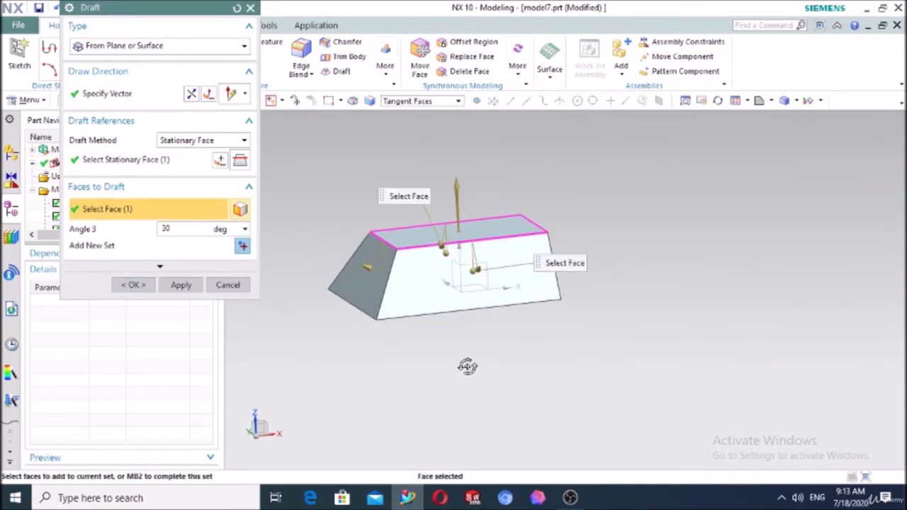
pyautogui.moveTo(466, 366); pyautogui.dragTo(424, 389, button='middle')
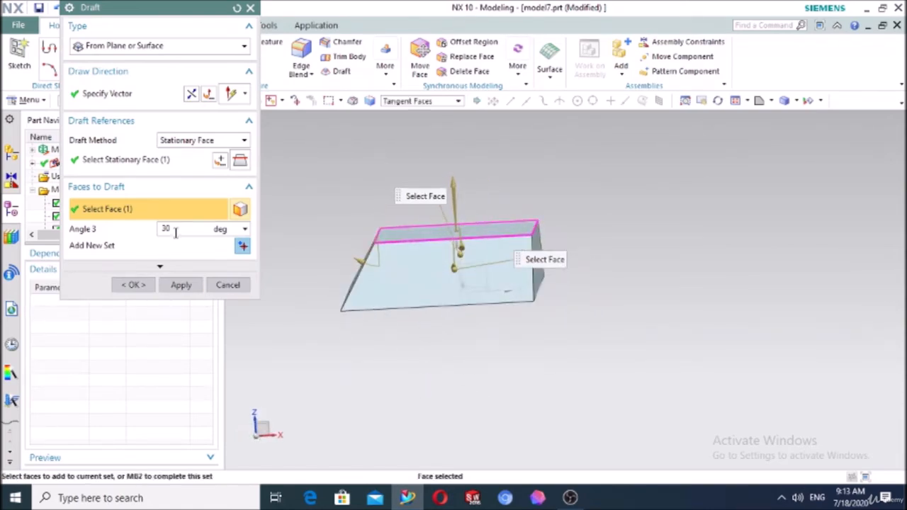
# Set the third set's angle to 20° and show the list of draft angle sets
pyautogui.moveTo(175, 230); pyautogui.dragTo(146, 233)
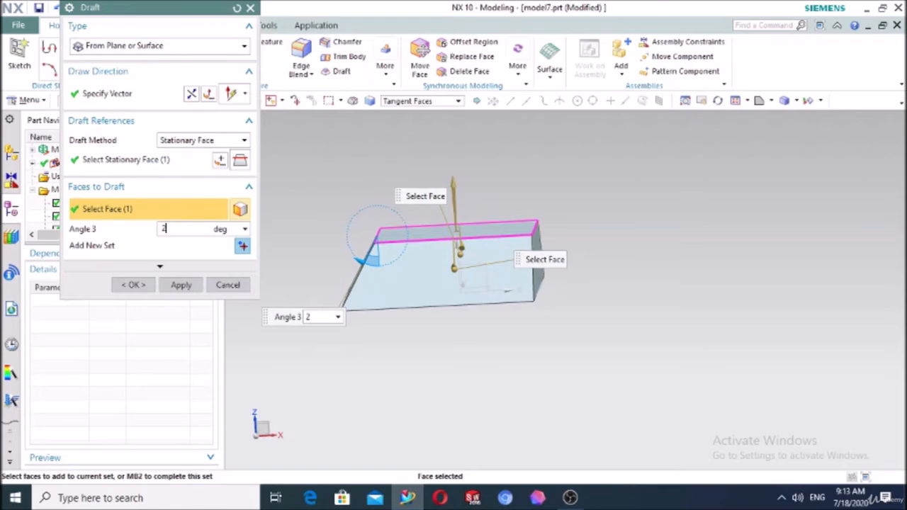
pyautogui.moveTo(324, 210); pyautogui.dragTo(412, 220, button='middle')
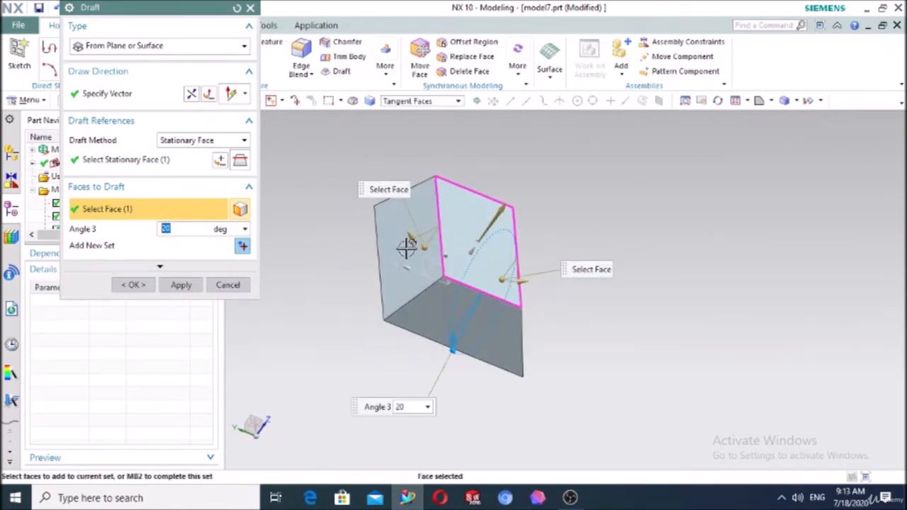
pyautogui.moveTo(550, 269); pyautogui.dragTo(498, 302, button='middle')
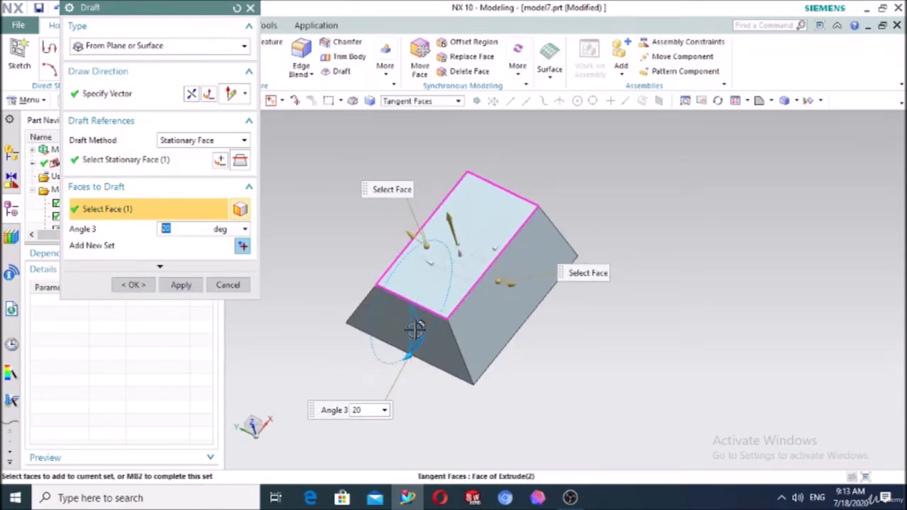
pyautogui.click(160, 268)
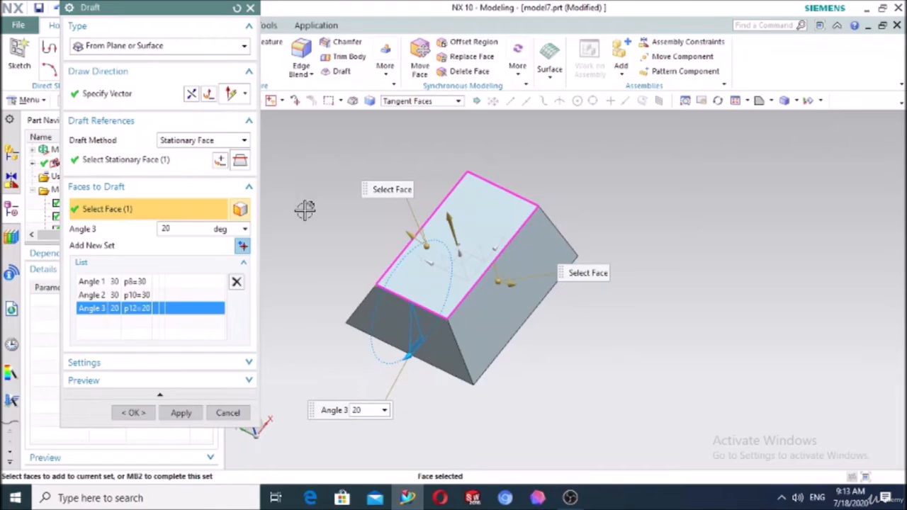
# Keep the Stationary Face method, add the top face to draft, then cancel the multi-angle draft
pyautogui.moveTo(305, 208); pyautogui.dragTo(290, 174, button='middle')
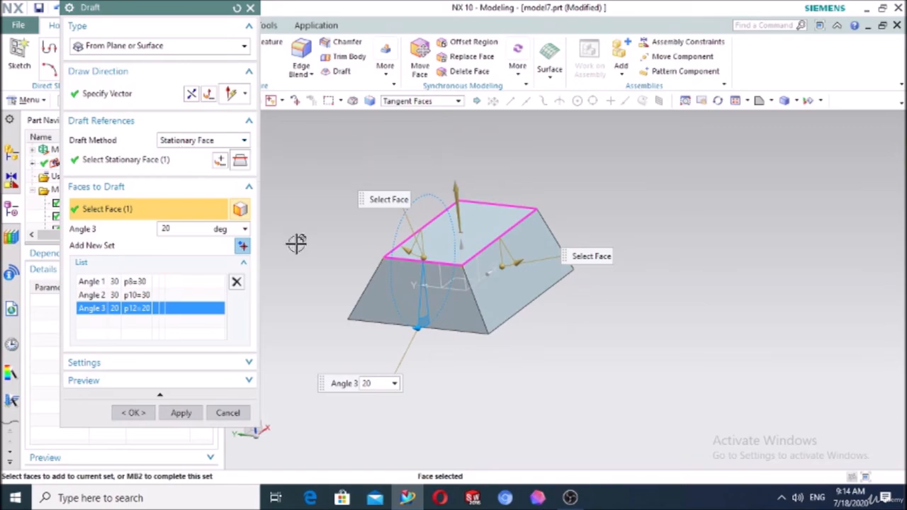
pyautogui.moveTo(295, 243); pyautogui.dragTo(367, 220, button='middle')
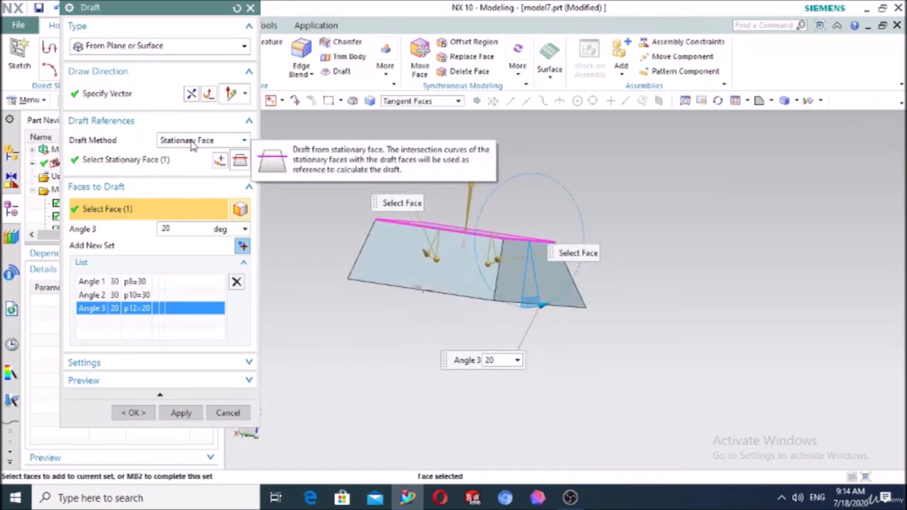
pyautogui.click(192, 141)
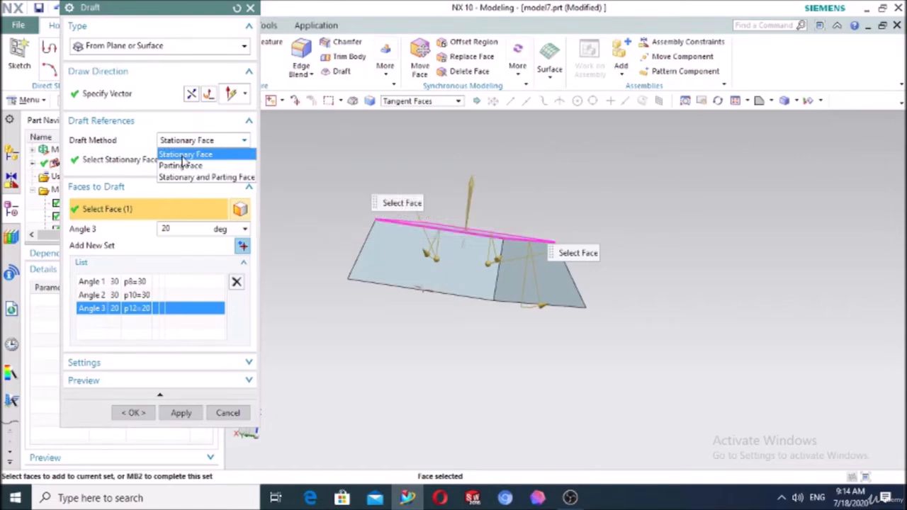
pyautogui.click(186, 154)
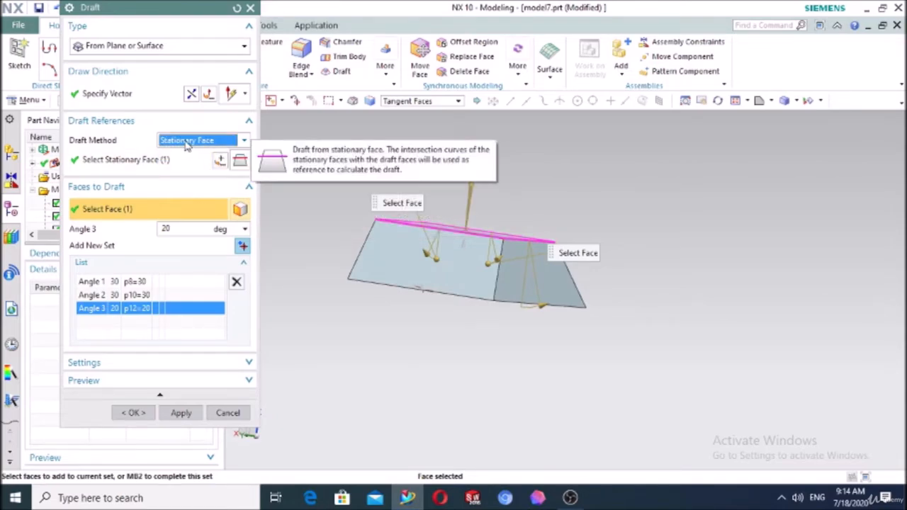
pyautogui.moveTo(305, 237); pyautogui.dragTo(430, 217, button='middle')
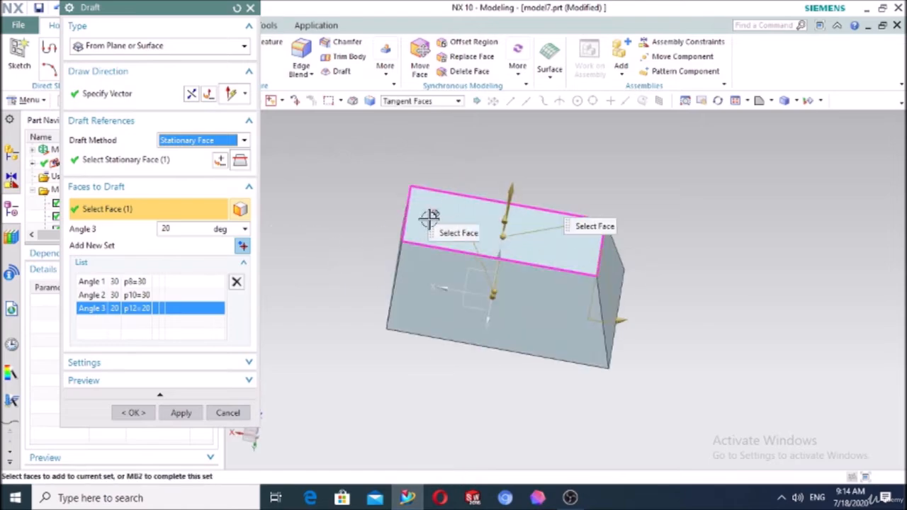
pyautogui.click(430, 209)
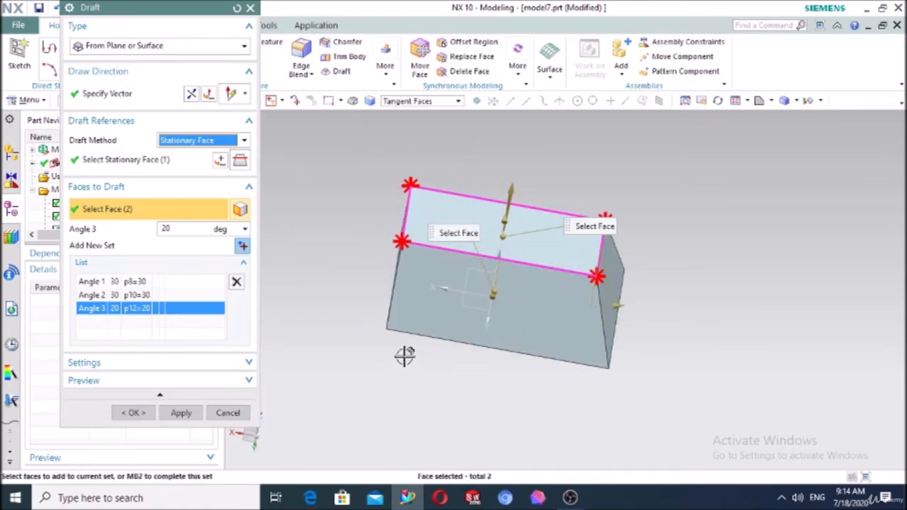
pyautogui.click(231, 413)
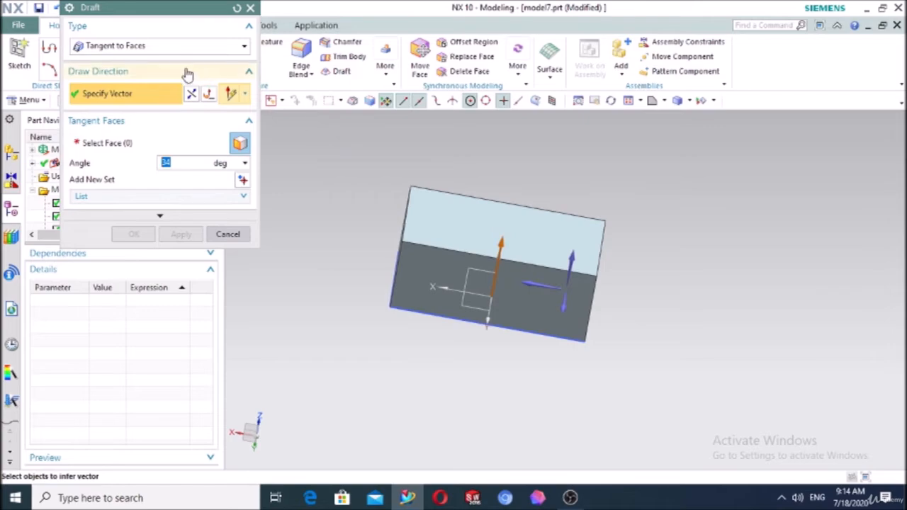
# Switch the draft to From Plane or Surface with the Parting Face method, then cancel it
pyautogui.click(145, 47)
pyautogui.click(135, 63)
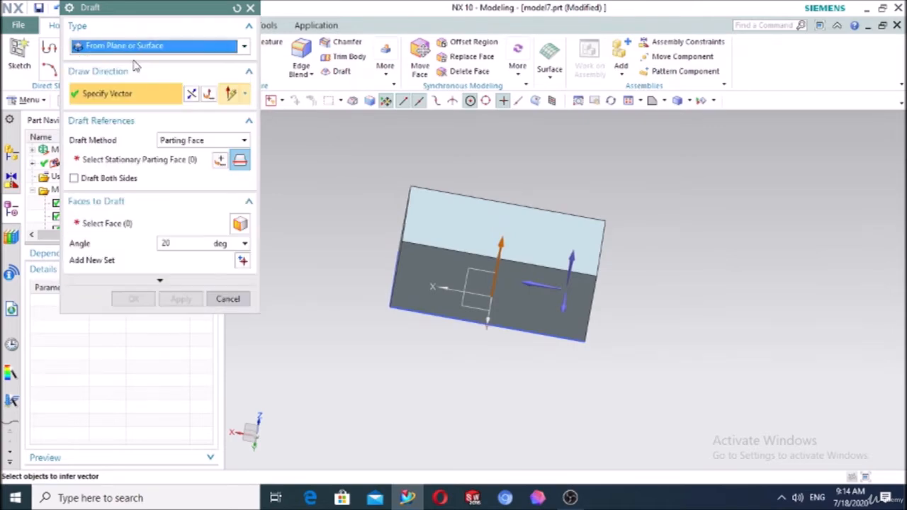
pyautogui.click(186, 140)
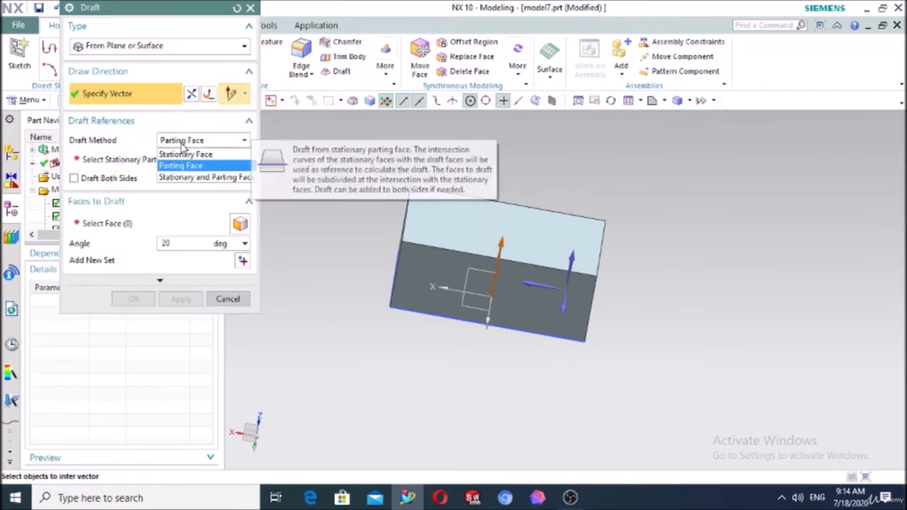
pyautogui.click(181, 166)
pyautogui.click(235, 299)
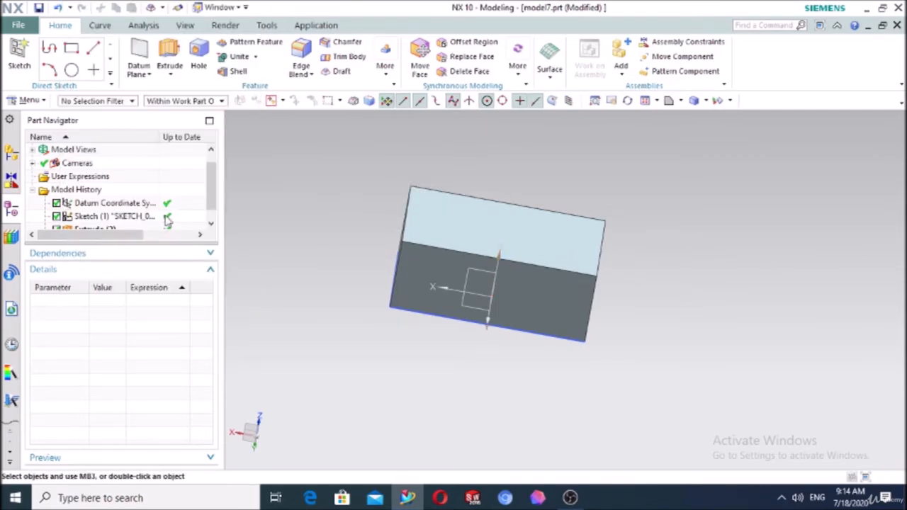
# Start a new sketch on the XZ datum plane
pyautogui.click(25, 54)
pyautogui.moveTo(340, 176)
pyautogui.mouseDown(button='middle')
pyautogui.moveTo(343, 160)
pyautogui.moveTo(316, 158)
pyautogui.mouseUp(button='middle')
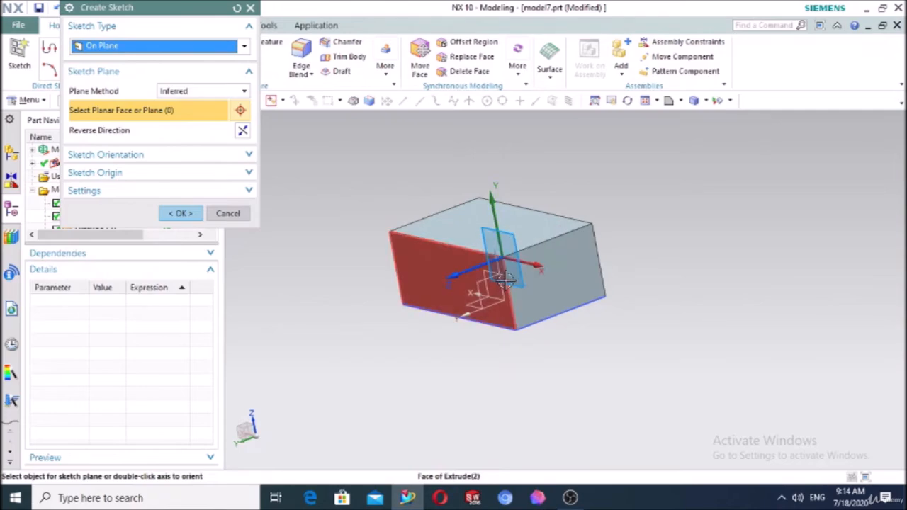
pyautogui.click(486, 284)
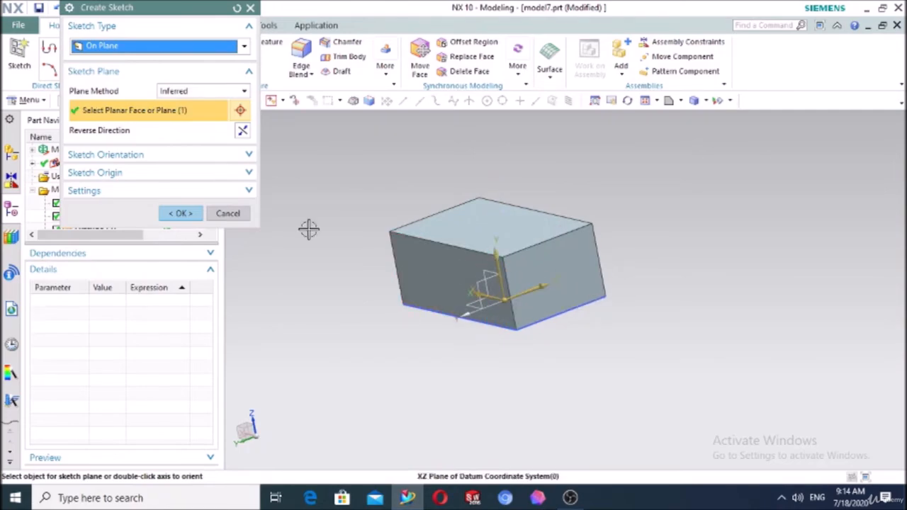
pyautogui.click(180, 214)
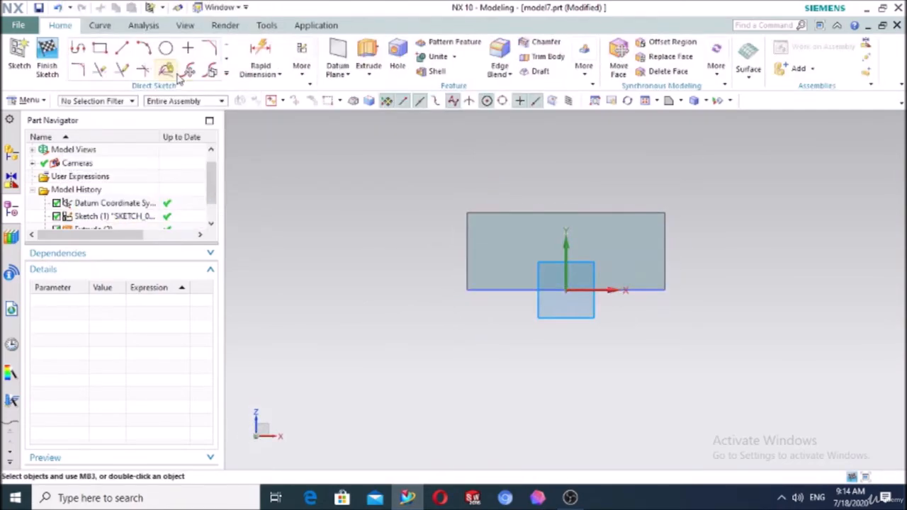
# Draw a 3-point arc spanning the block just above its top, then finish the sketch and extrude it
pyautogui.click(143, 48)
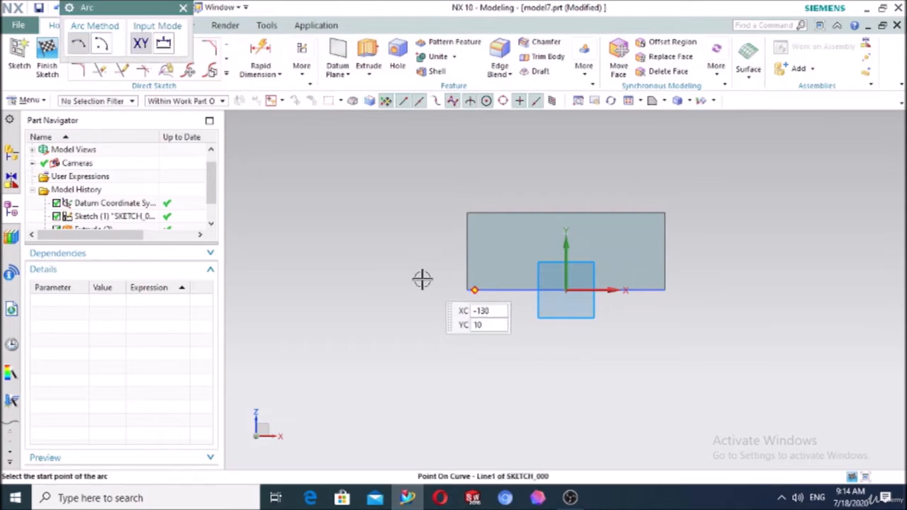
pyautogui.click(387, 267)
pyautogui.click(796, 268)
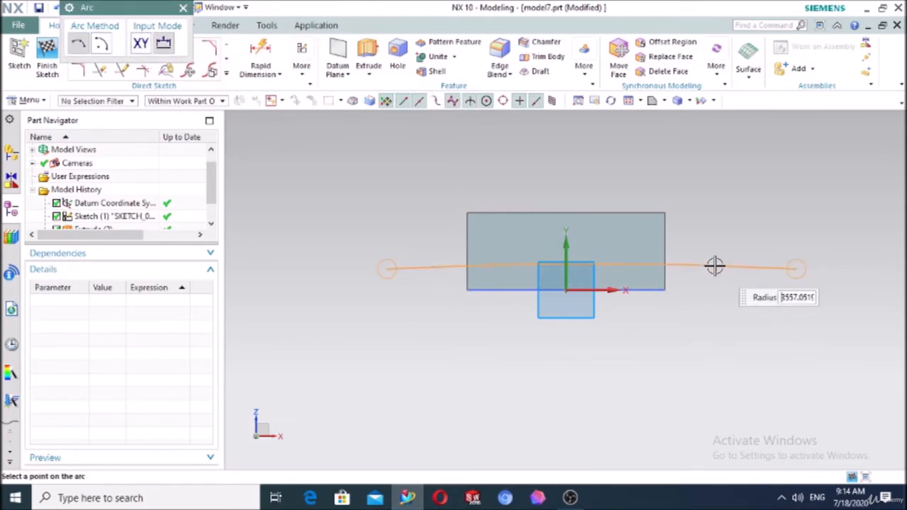
pyautogui.click(627, 231)
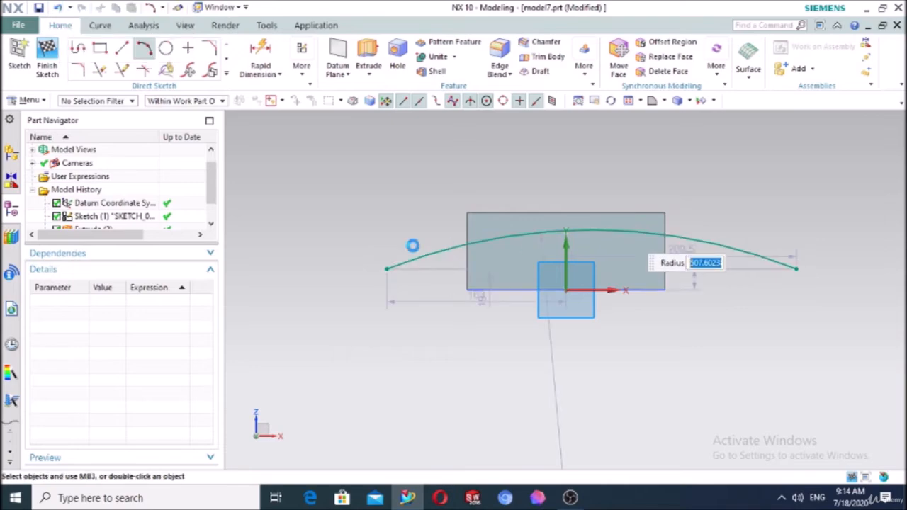
pyautogui.click(363, 46)
pyautogui.moveTo(407, 197); pyautogui.dragTo(344, 210, button='middle')
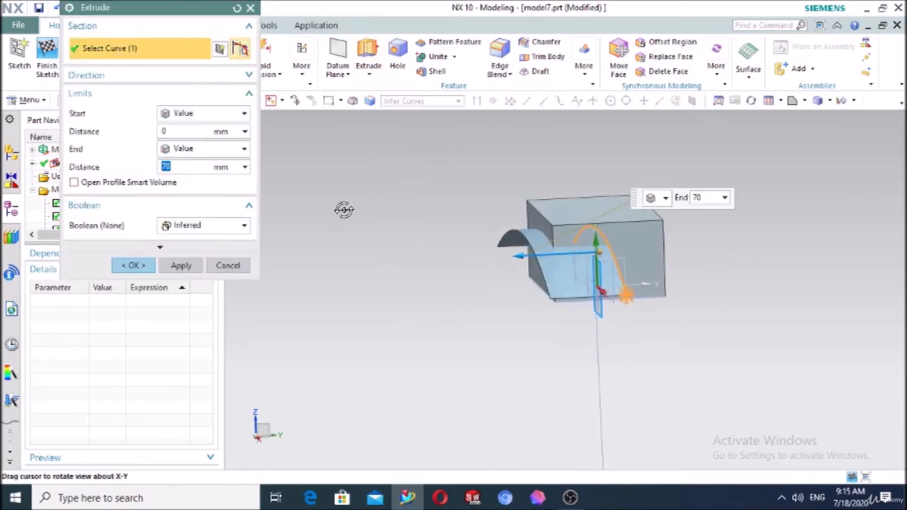
# Extrude the arc sheet to a Symmetric Value of 70 mm through the block's middle
pyautogui.click(184, 113)
pyautogui.click(181, 141)
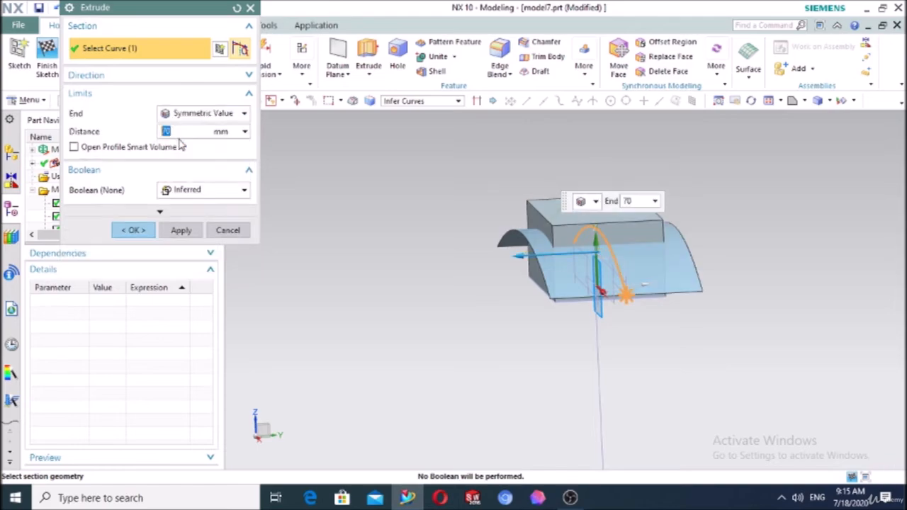
pyautogui.moveTo(595, 358); pyautogui.dragTo(518, 255, button='middle')
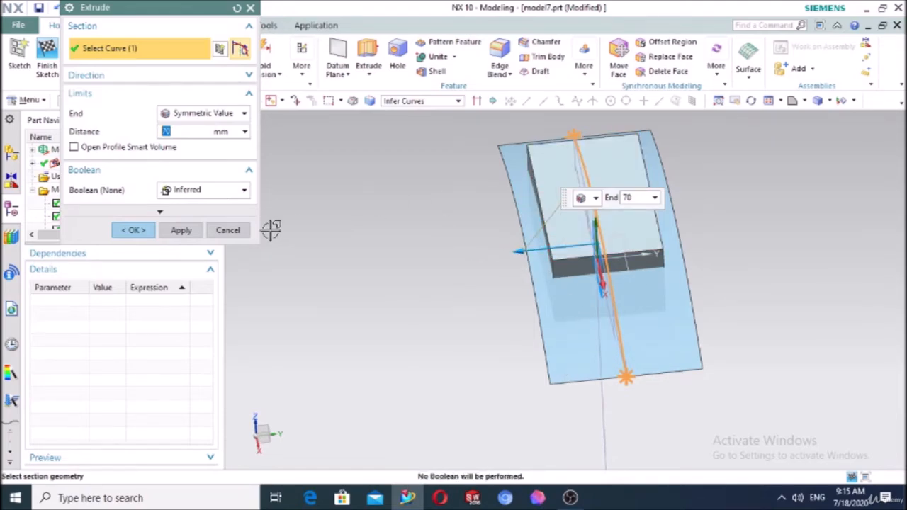
pyautogui.click(128, 230)
pyautogui.moveTo(270, 240); pyautogui.dragTo(503, 274, button='middle')
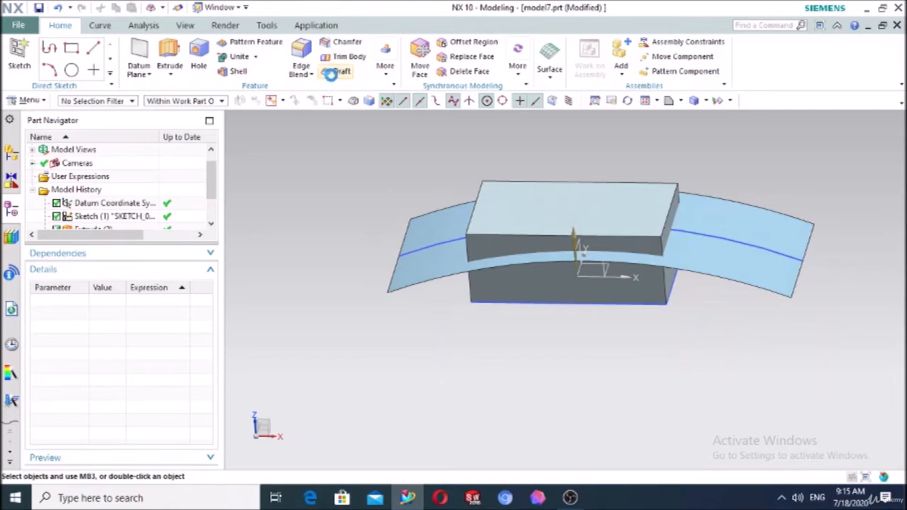
# Set up a From Plane or Surface draft by Parting Face, drawing upward, parting at the curved sheet
pyautogui.click(330, 74)
pyautogui.click(122, 46)
pyautogui.click(122, 60)
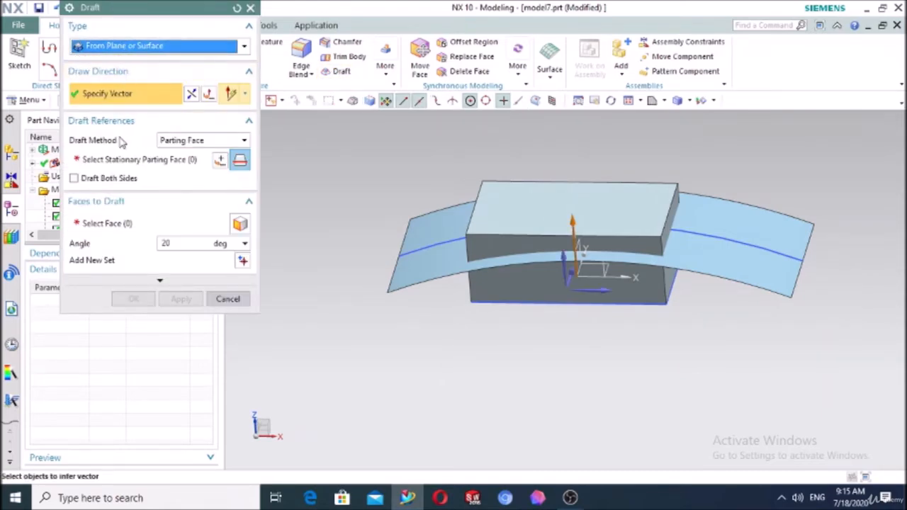
pyautogui.click(183, 140)
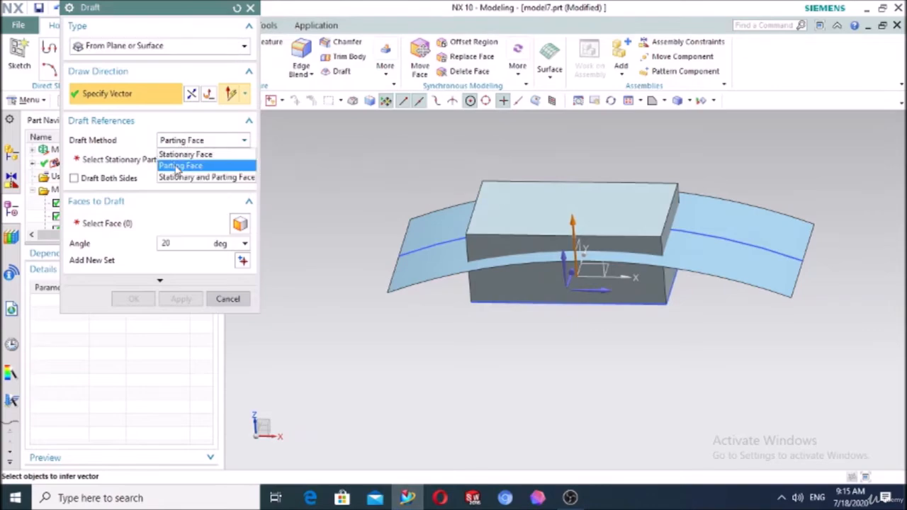
pyautogui.click(177, 164)
pyautogui.click(541, 195)
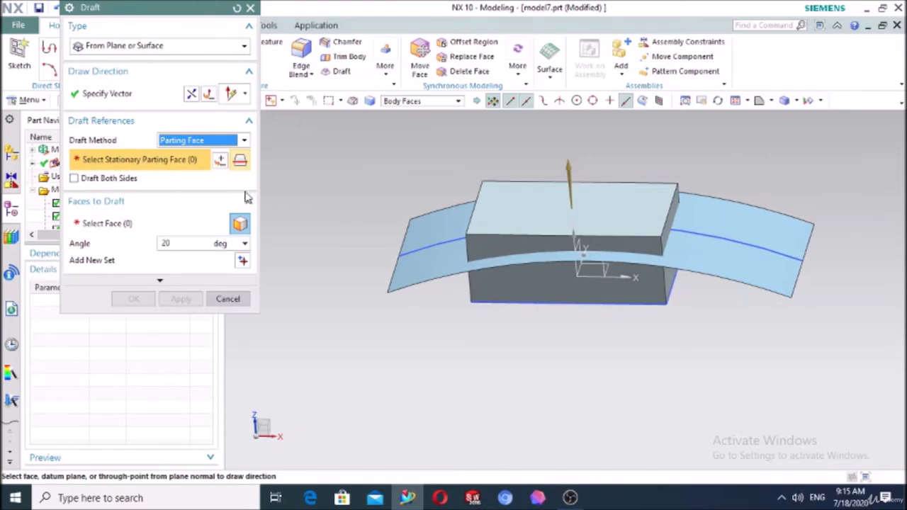
pyautogui.click(413, 274)
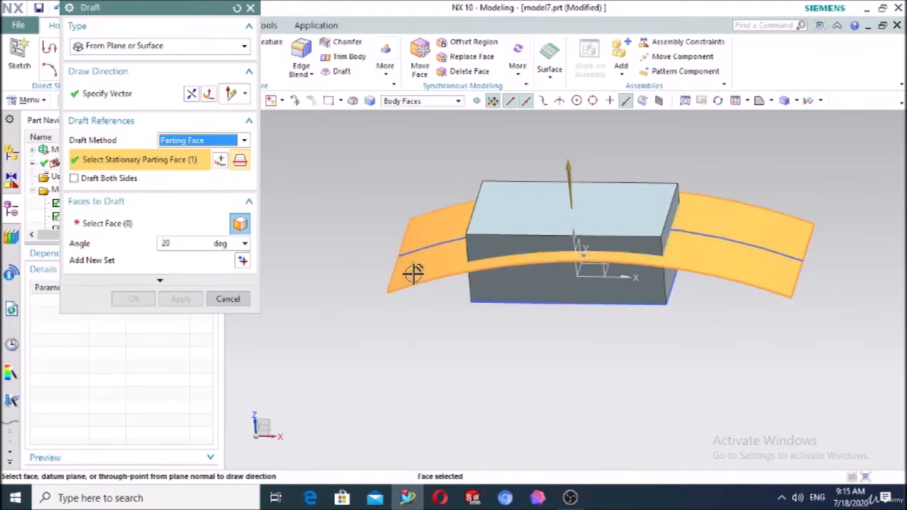
pyautogui.click(90, 224)
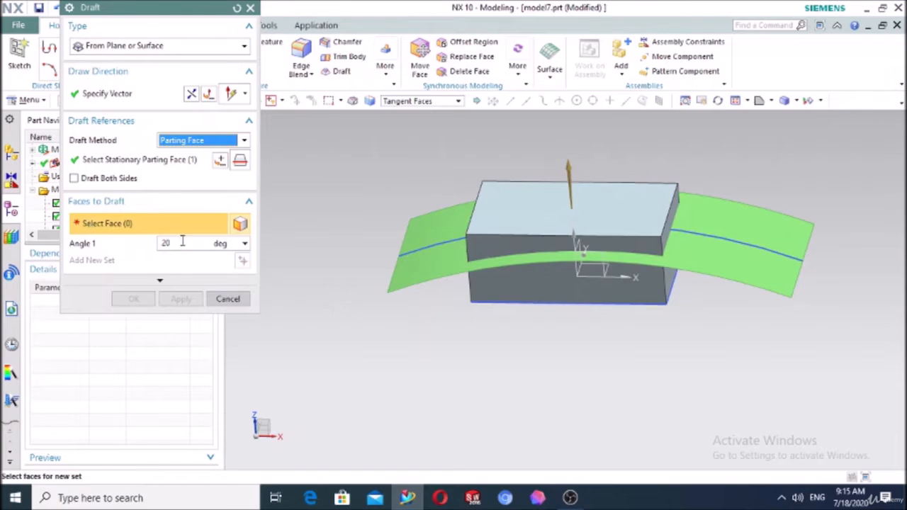
# Draft the front face and another side face at 20° in two face sets
pyautogui.moveTo(373, 371); pyautogui.dragTo(367, 359, button='middle')
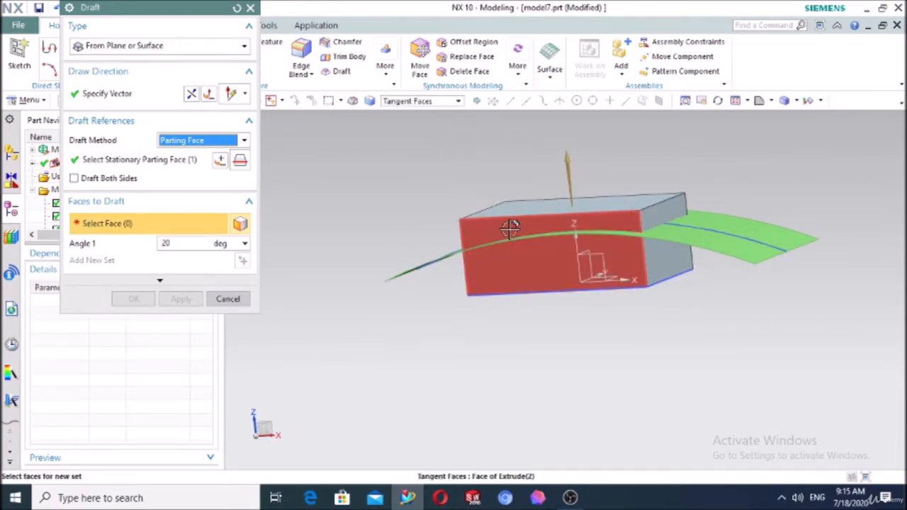
pyautogui.click(482, 225)
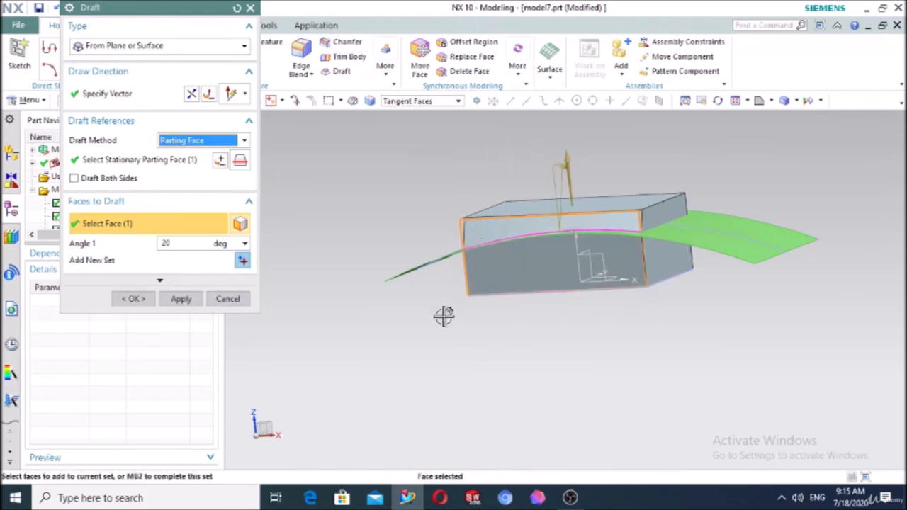
pyautogui.moveTo(444, 316); pyautogui.dragTo(697, 205, button='middle')
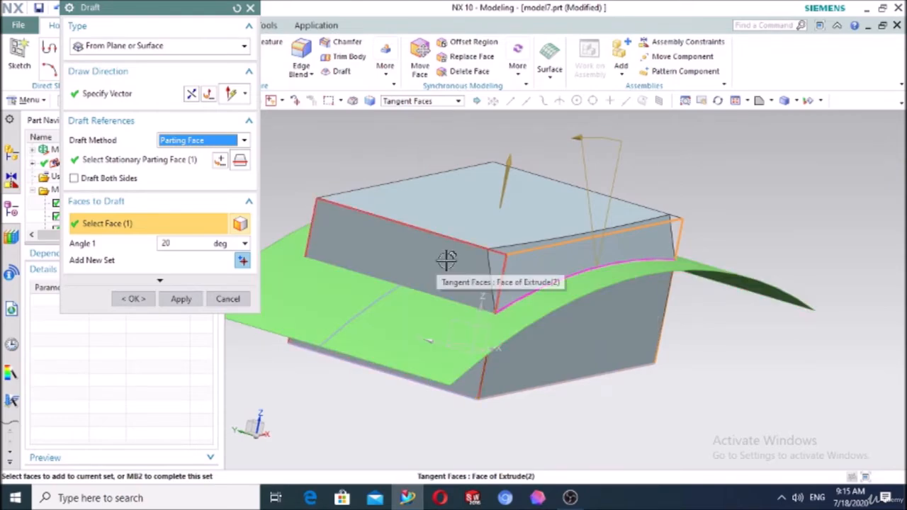
pyautogui.click(242, 262)
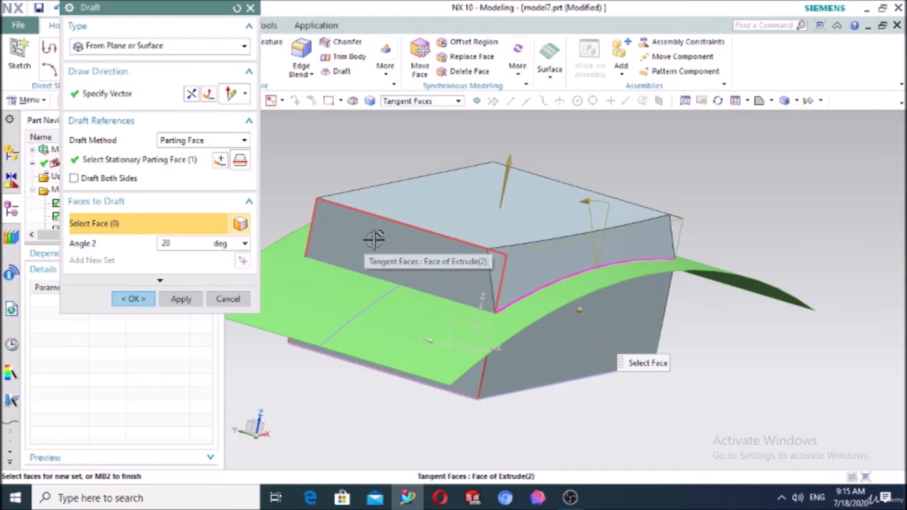
pyautogui.click(375, 238)
pyautogui.moveTo(359, 294); pyautogui.dragTo(303, 314, button='middle')
pyautogui.scroll(-2, 559, 310)
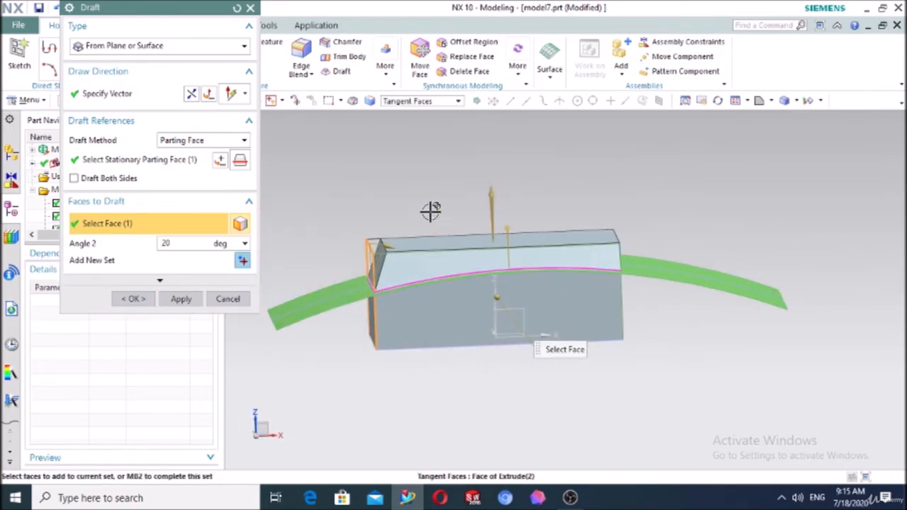
pyautogui.click(140, 298)
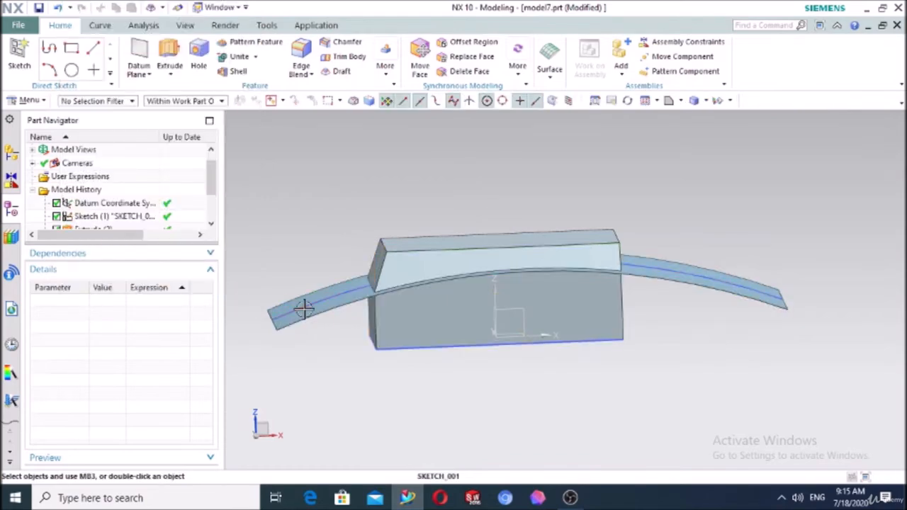
# Hide the curved sheet's sketch and extrusion
pyautogui.click(304, 310)
pyautogui.click(306, 312)
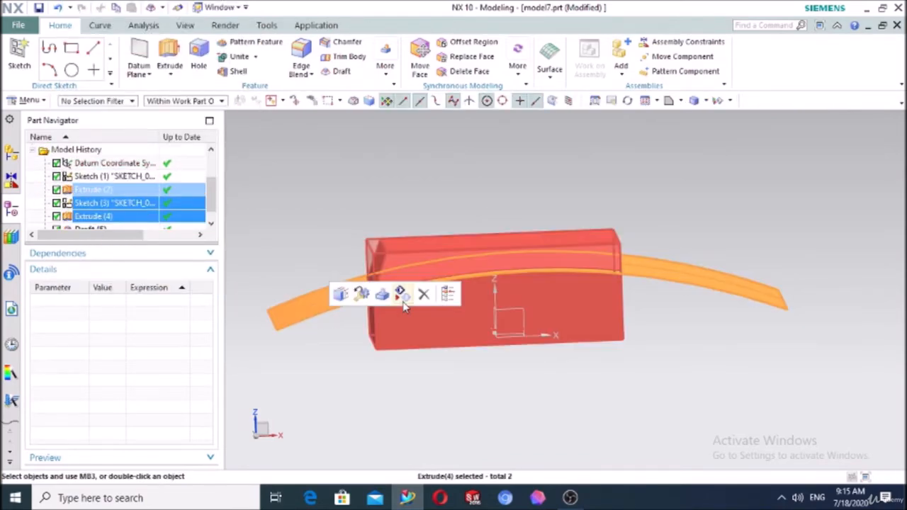
pyautogui.click(402, 297)
pyautogui.moveTo(326, 332)
pyautogui.mouseDown(button='middle')
pyautogui.moveTo(290, 332)
pyautogui.moveTo(405, 338)
pyautogui.moveTo(344, 326)
pyautogui.moveTo(318, 326)
pyautogui.moveTo(320, 334)
pyautogui.mouseUp(button='middle')
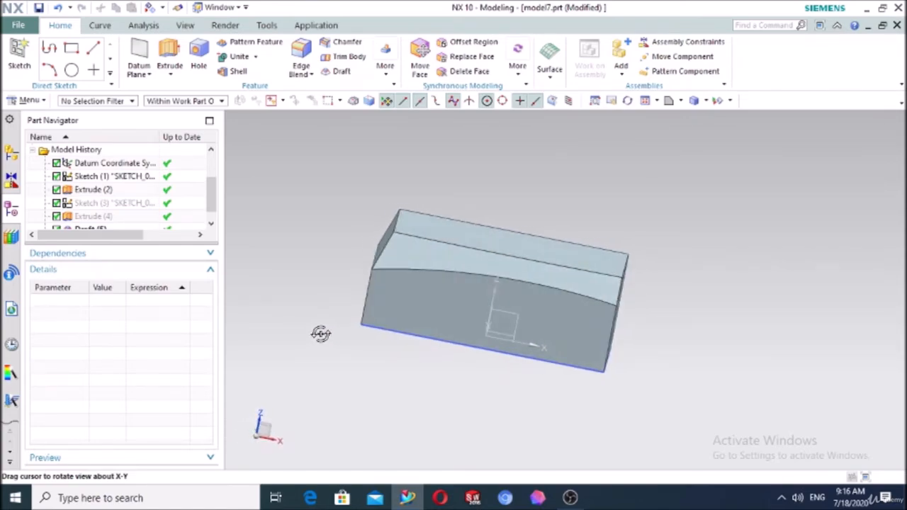
# Delete the block body and its leftover rectangle sketch
pyautogui.click(437, 293)
pyautogui.press('Delete')
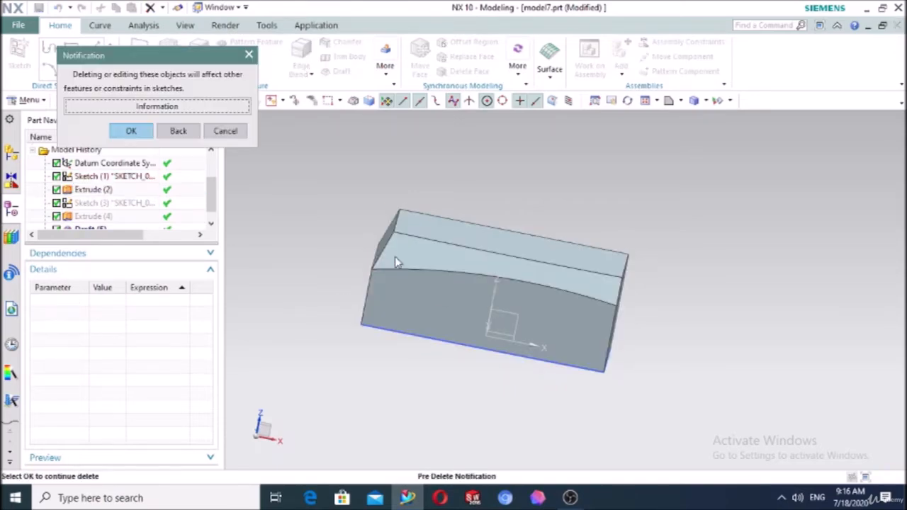
pyautogui.click(145, 135)
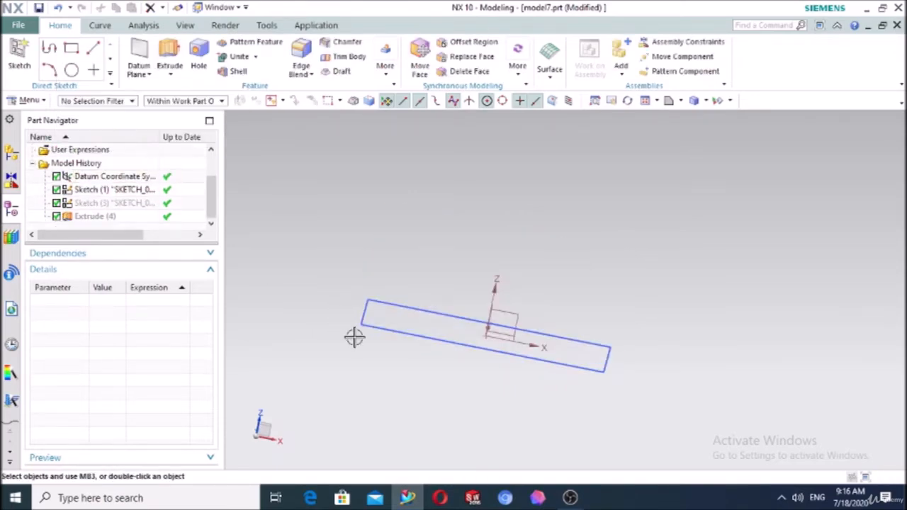
pyautogui.press('Delete')
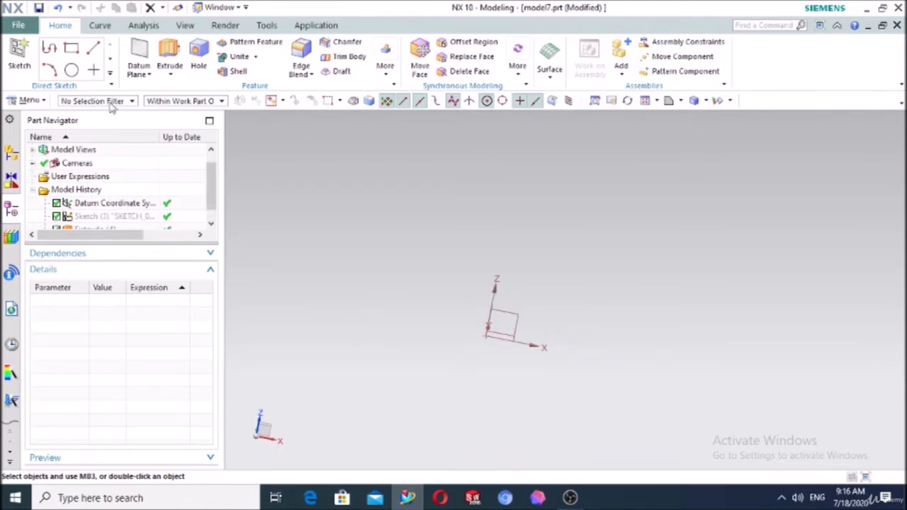
# Sketch a circle centred at the origin on the XY plane
pyautogui.click(19, 53)
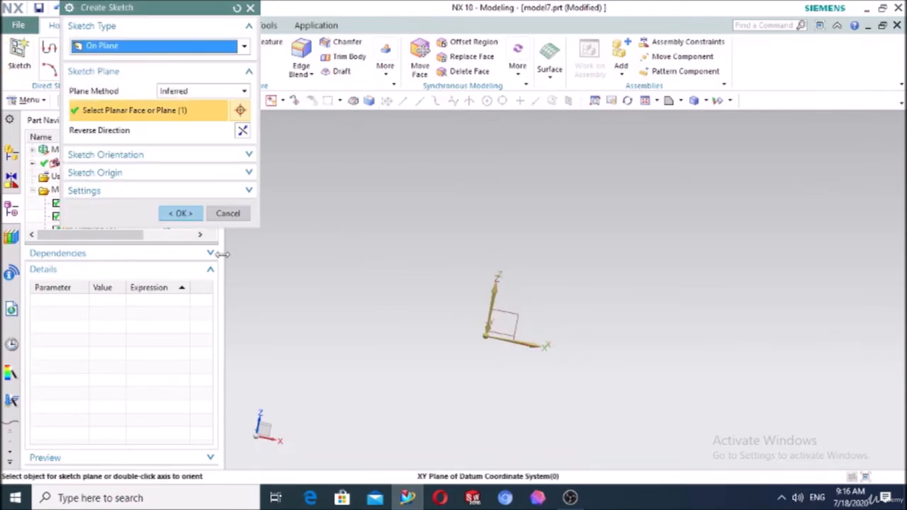
pyautogui.click(179, 213)
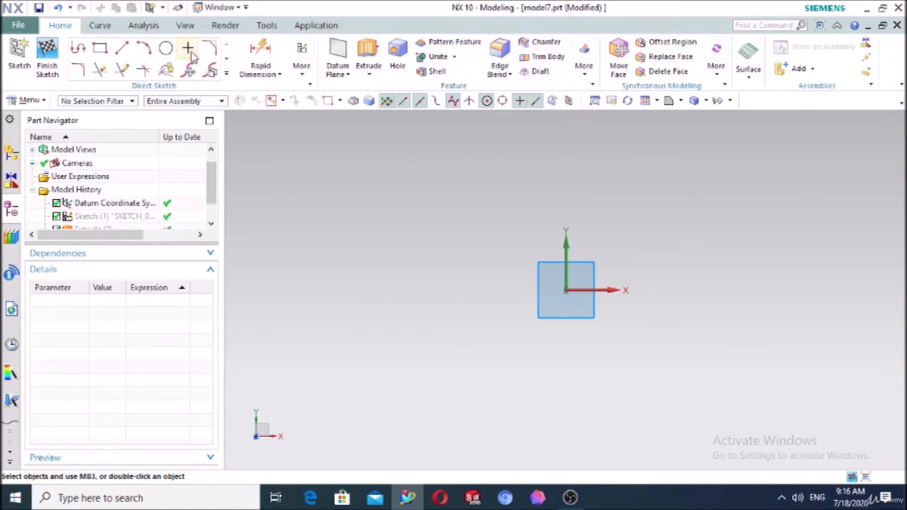
pyautogui.click(166, 48)
pyautogui.click(567, 290)
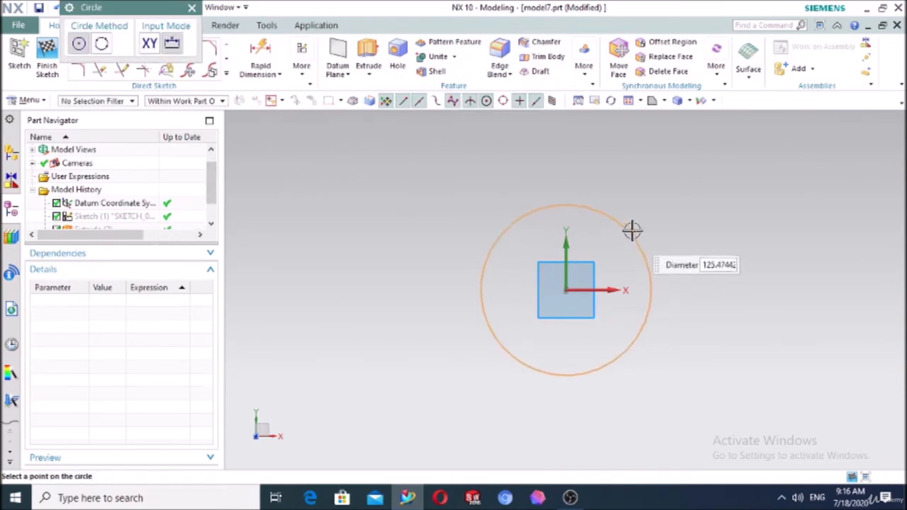
pyautogui.click(633, 227)
pyautogui.press('Escape')
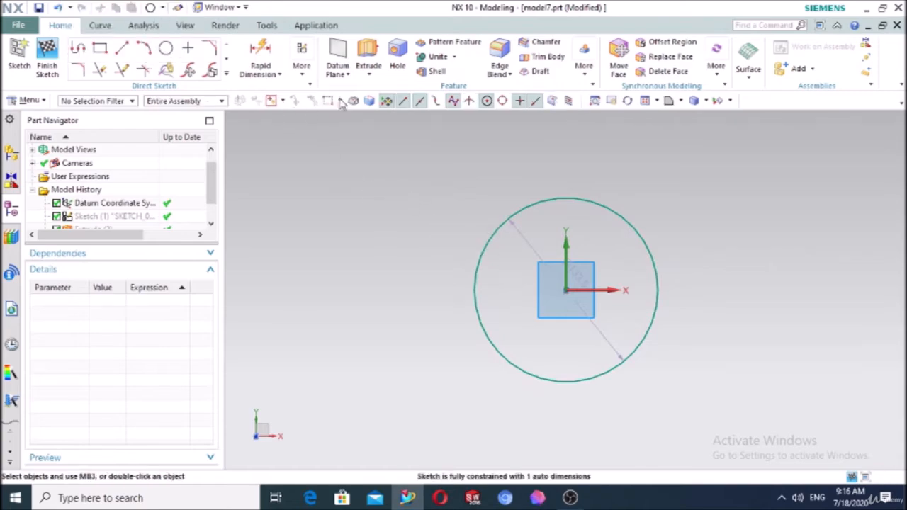
# Extrude the circle 180 mm into a solid cylinder
pyautogui.click(368, 56)
pyautogui.moveTo(367, 286); pyautogui.dragTo(354, 227, button='middle')
pyautogui.moveTo(563, 241); pyautogui.dragTo(559, 112)
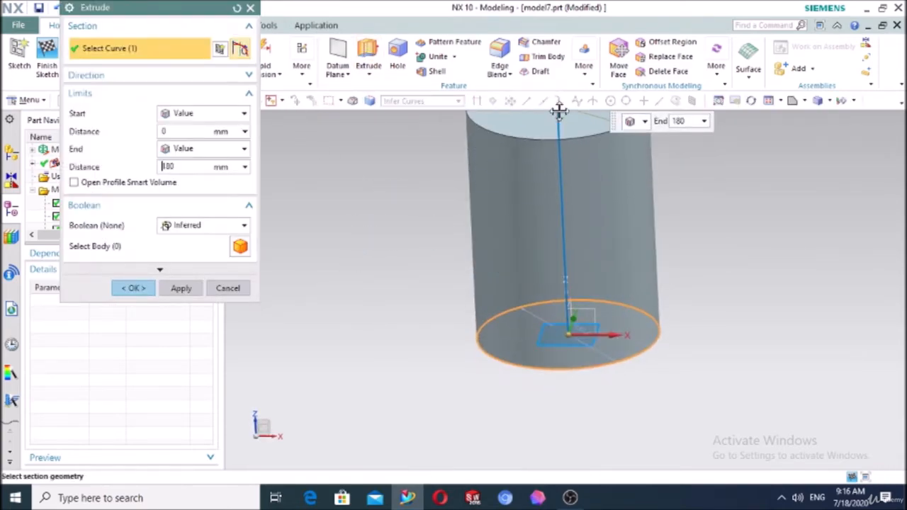
pyautogui.click(129, 288)
pyautogui.scroll(-3, 415, 231)
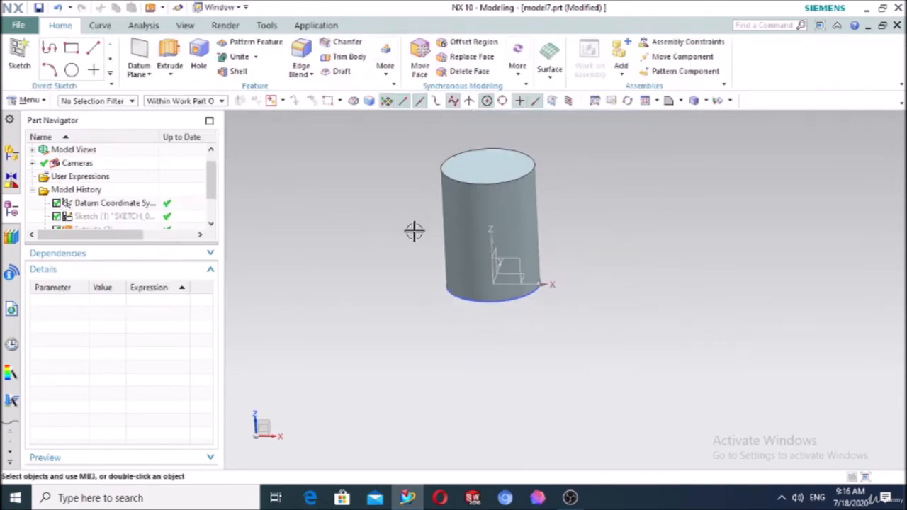
pyautogui.moveTo(414, 231); pyautogui.dragTo(355, 234, button='middle')
# Sketch a three-point arc on the YZ plane spanning from one side of the cylinder to the other
pyautogui.click(20, 55)
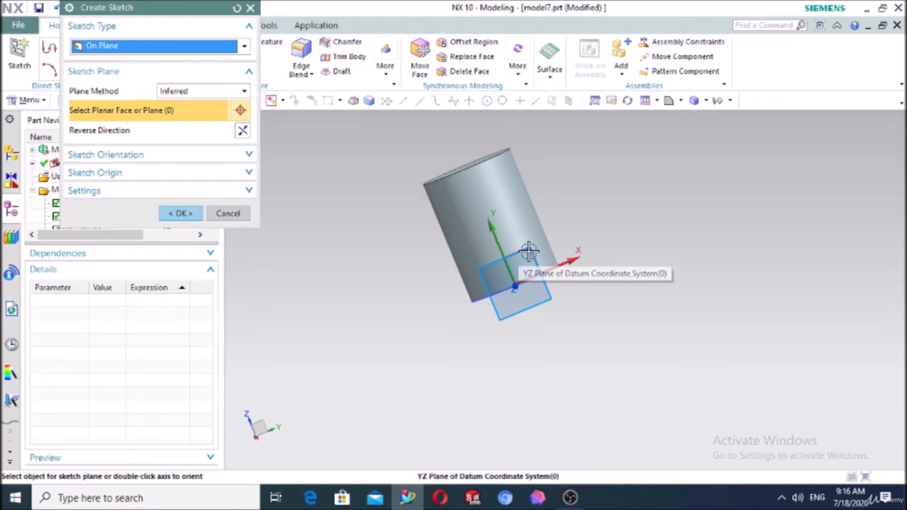
pyautogui.click(180, 213)
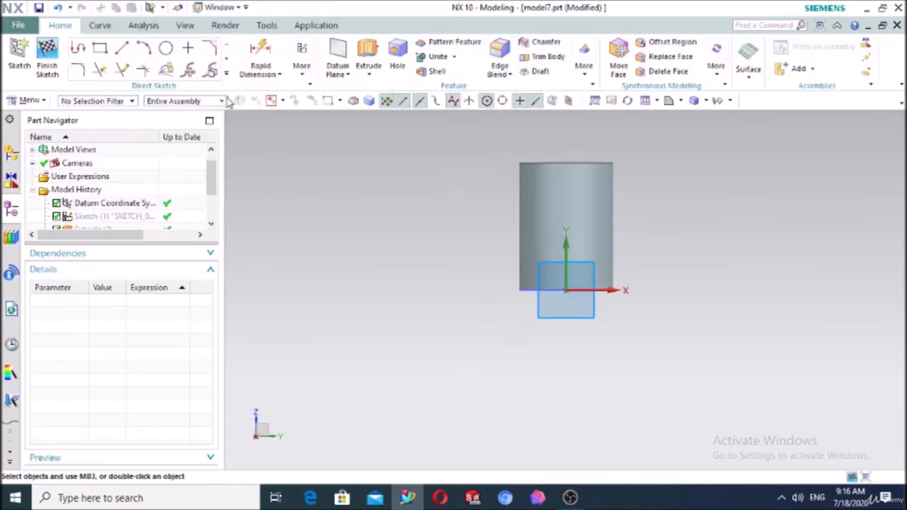
pyautogui.click(144, 49)
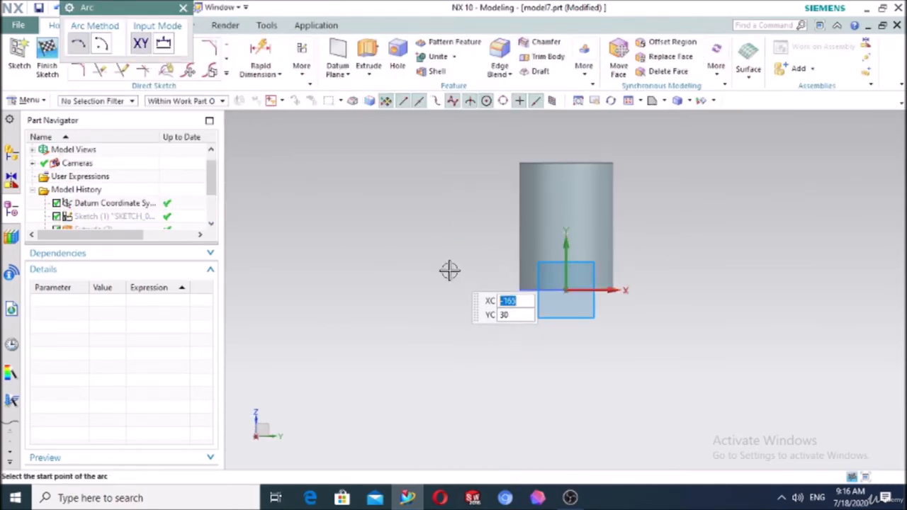
pyautogui.click(449, 269)
pyautogui.click(713, 245)
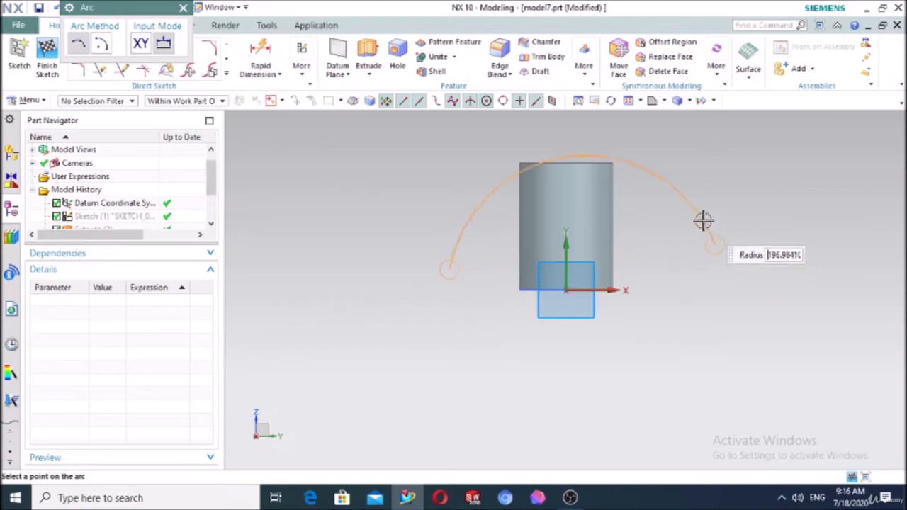
pyautogui.click(660, 207)
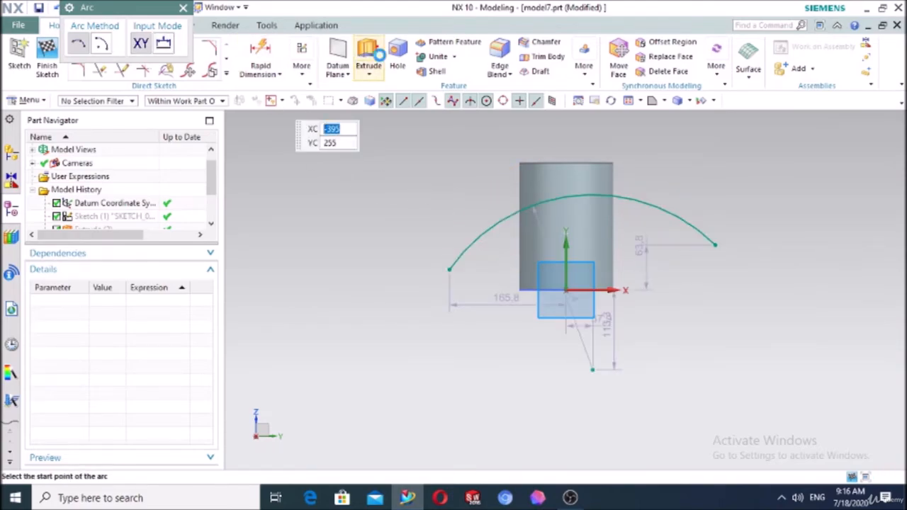
pyautogui.click(368, 60)
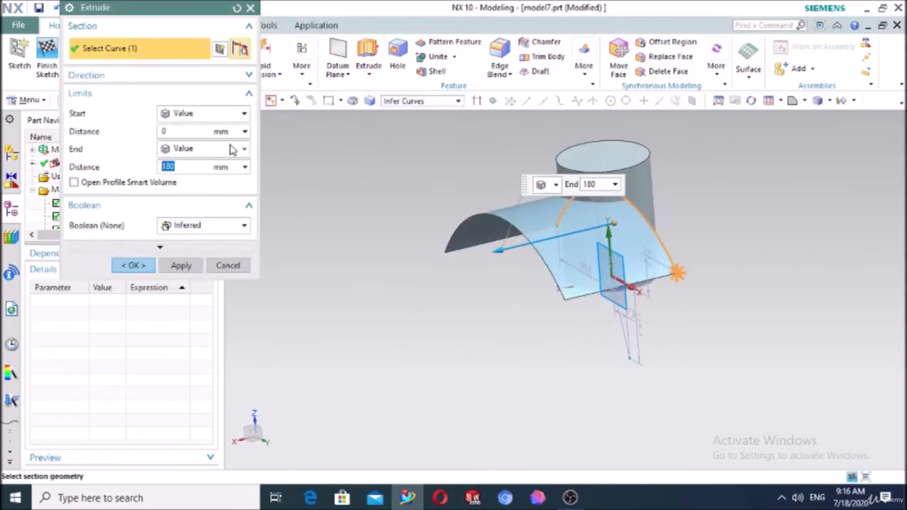
# Extrude the arc to a Symmetric Value of 115 mm, creating a curved sheet through the cylinder
pyautogui.click(196, 115)
pyautogui.click(199, 145)
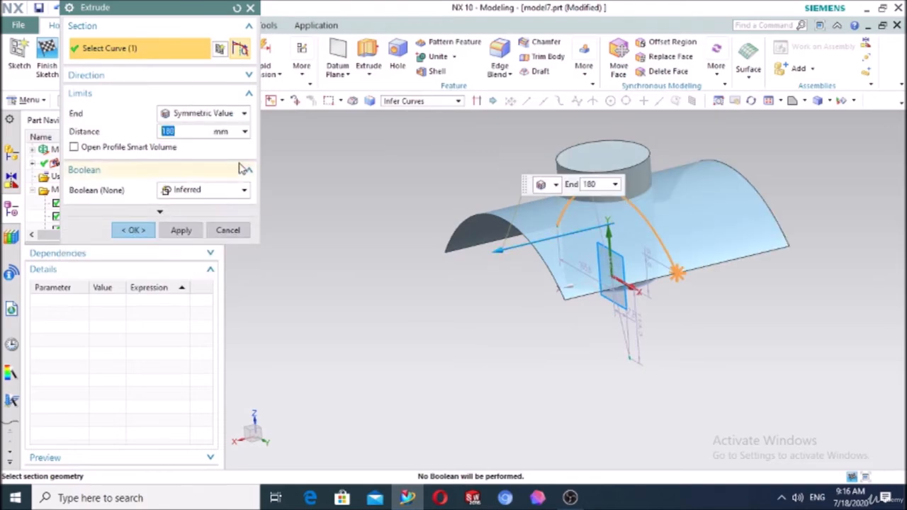
pyautogui.moveTo(490, 261); pyautogui.dragTo(539, 243)
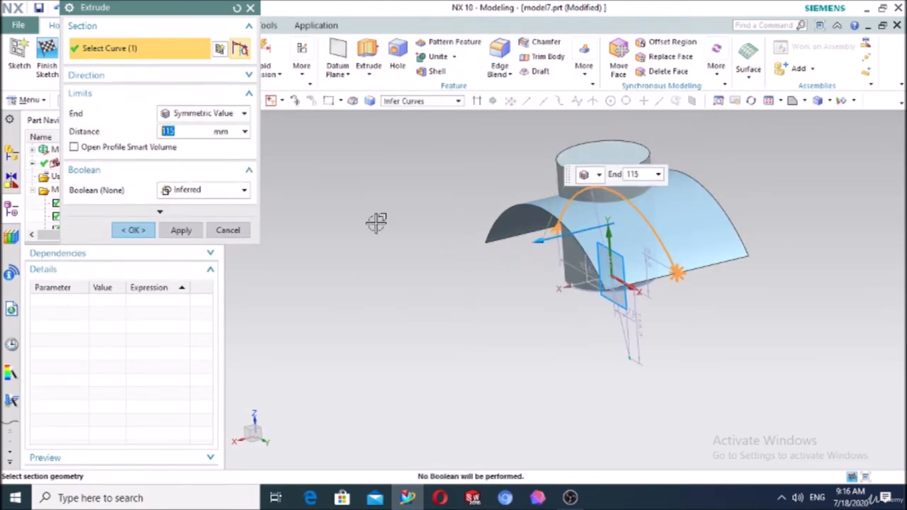
pyautogui.click(132, 236)
pyautogui.moveTo(320, 260); pyautogui.dragTo(445, 260, button='middle')
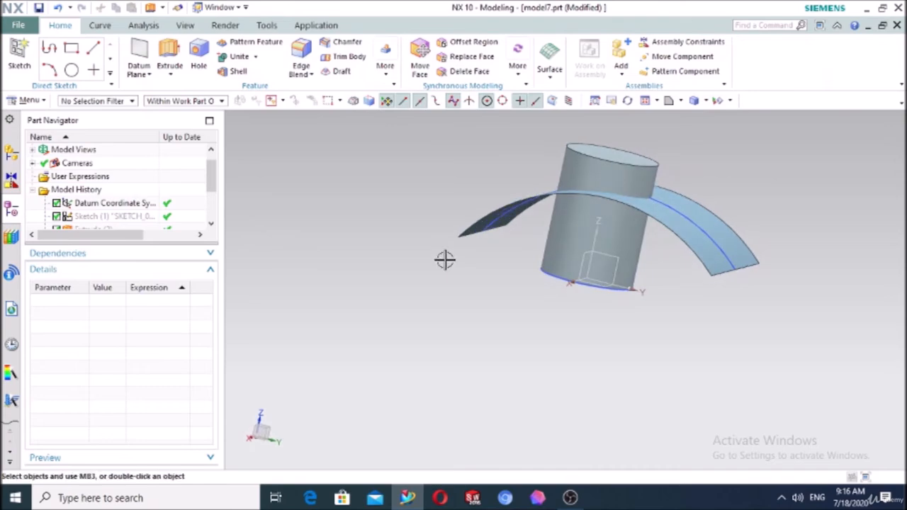
pyautogui.click(342, 72)
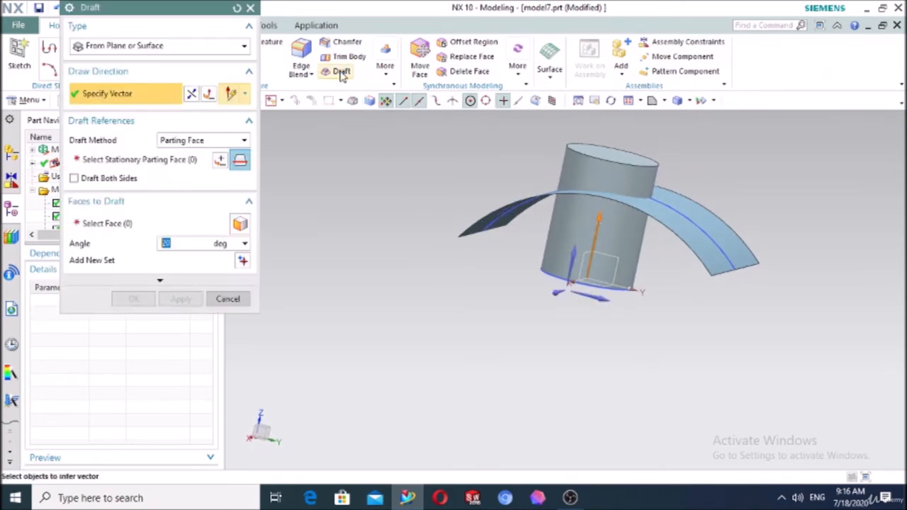
# Draft the cylinder's side face 20° from the curved sheet as stationary parting face
pyautogui.click(216, 141)
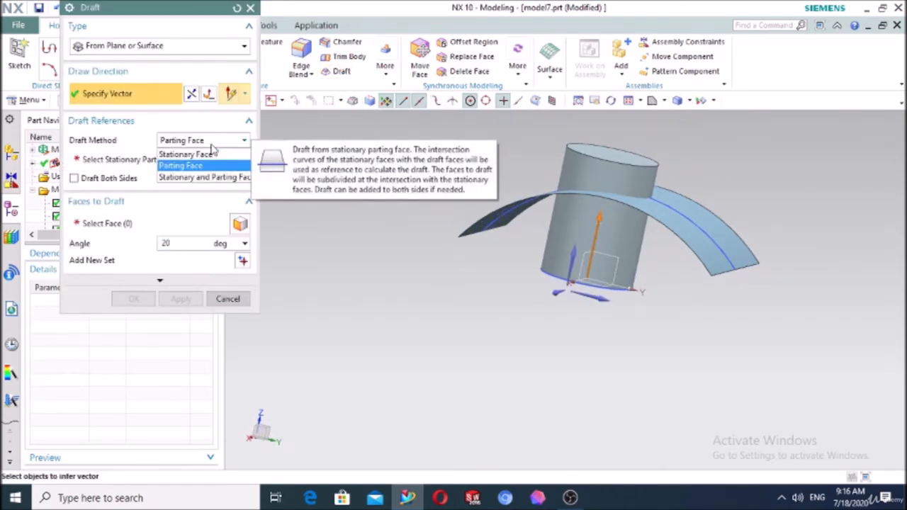
pyautogui.click(185, 166)
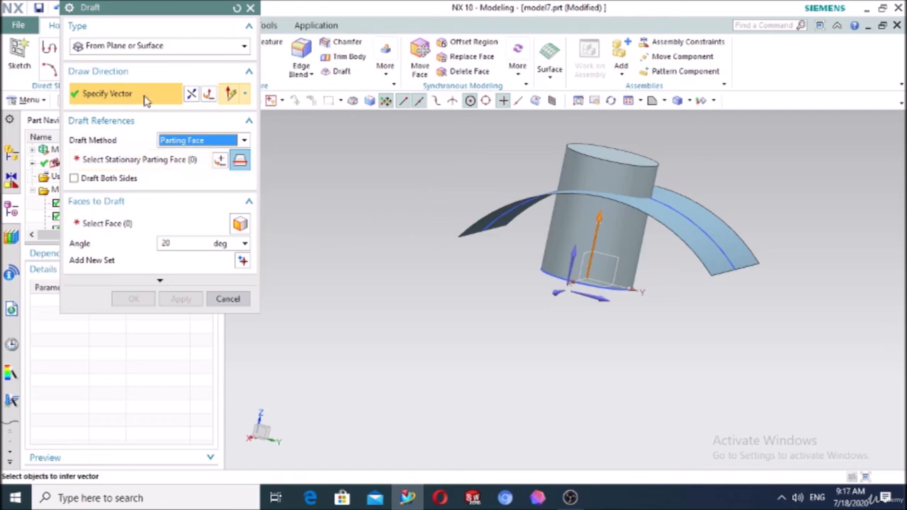
pyautogui.click(126, 46)
pyautogui.click(127, 53)
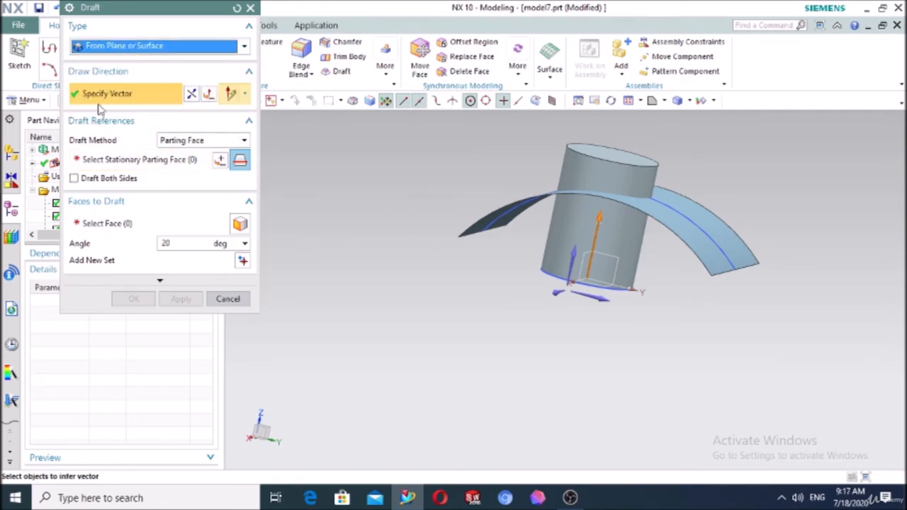
pyautogui.click(98, 162)
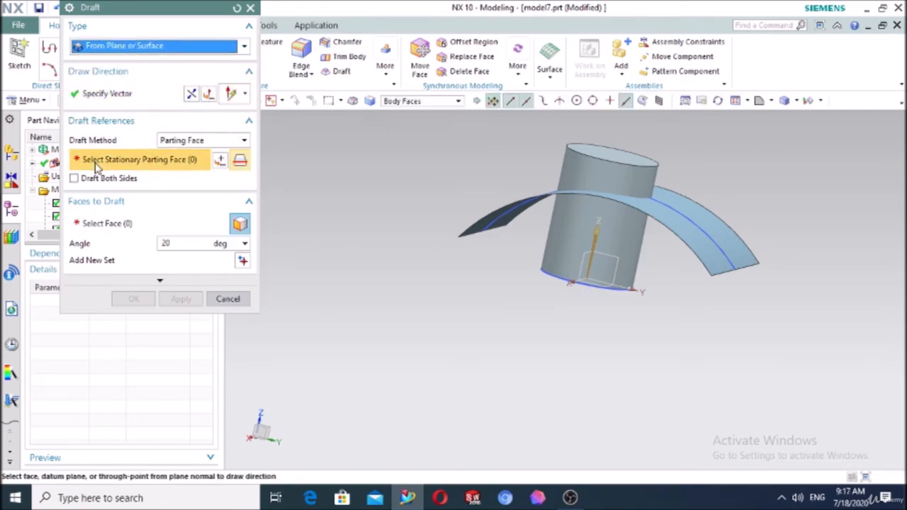
pyautogui.click(459, 228)
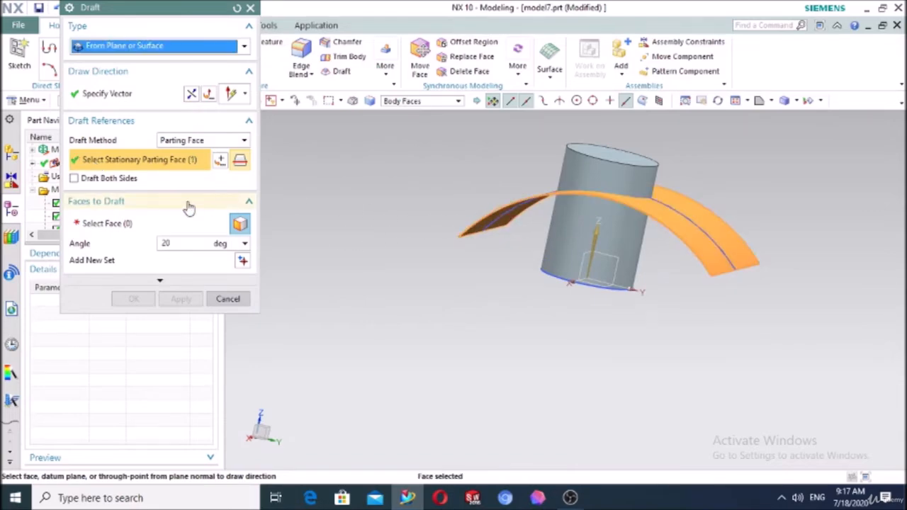
pyautogui.click(117, 226)
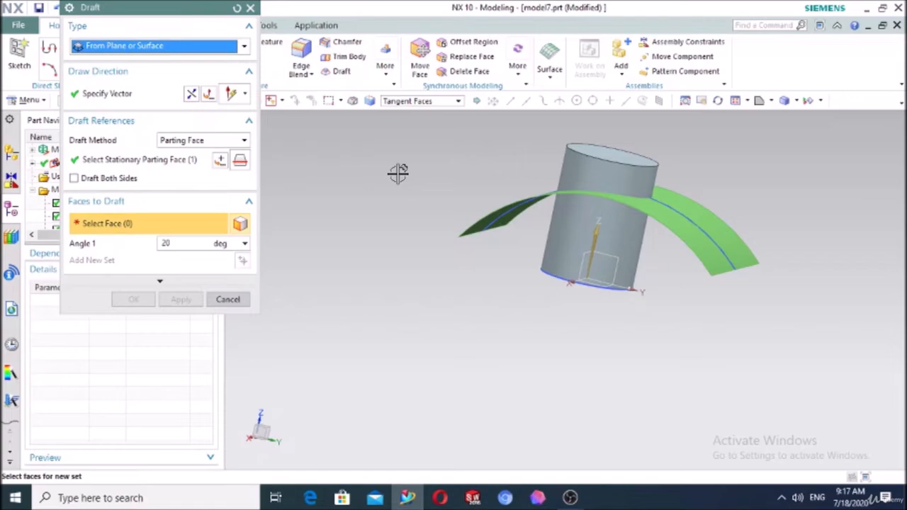
pyautogui.click(588, 166)
pyautogui.moveTo(461, 217); pyautogui.dragTo(571, 140, button='middle')
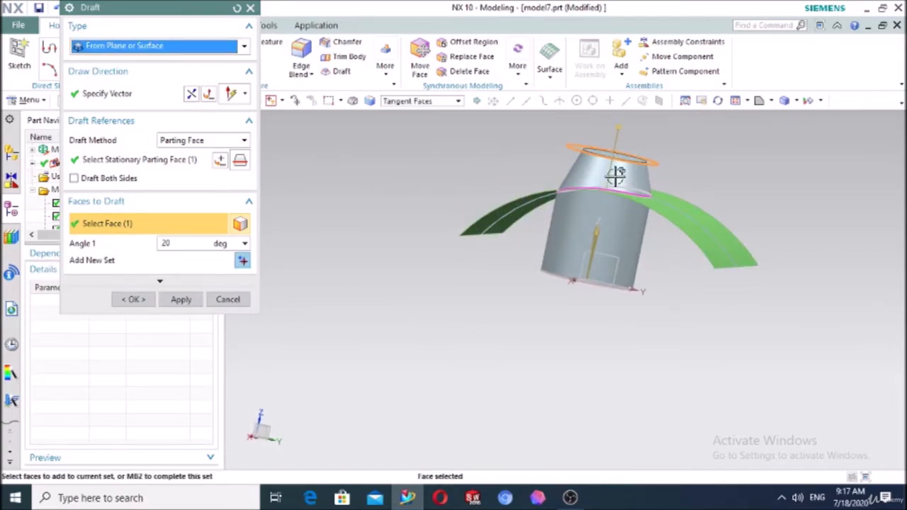
pyautogui.click(135, 299)
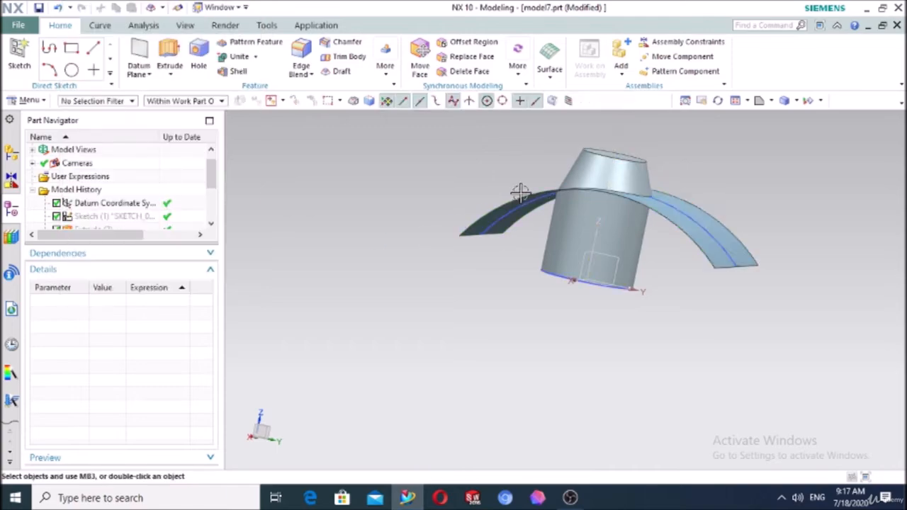
pyautogui.click(567, 190)
# Hide the curved sheet to reveal the tapered cylinder
pyautogui.click(604, 172)
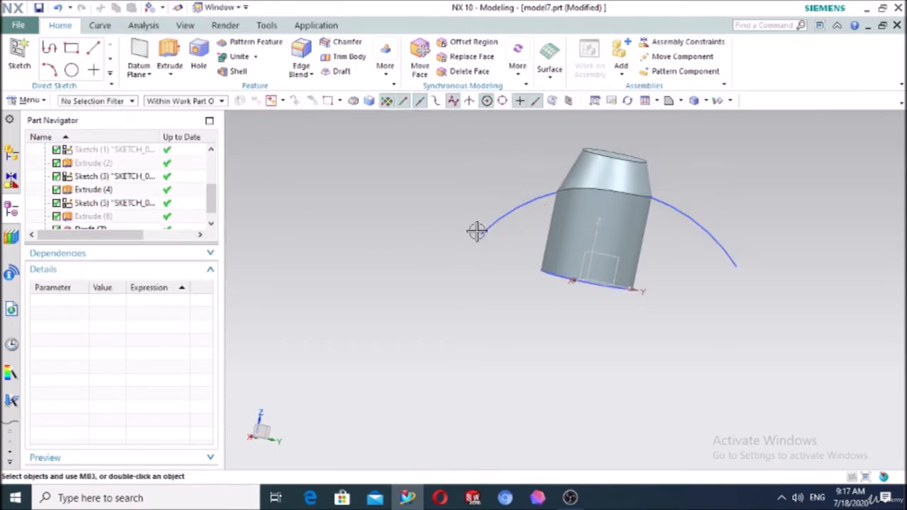
pyautogui.moveTo(476, 229); pyautogui.dragTo(425, 273, button='middle')
pyautogui.scroll(2, 704, 175)
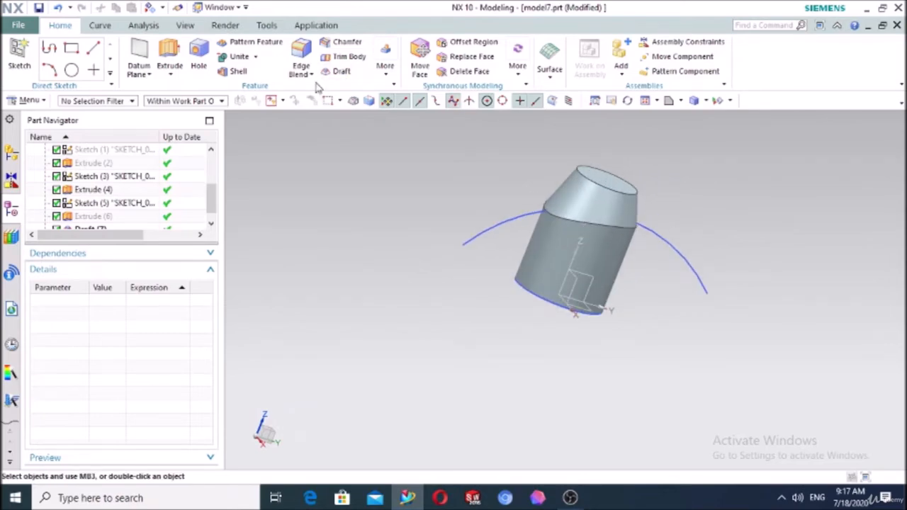
# Begin a second Parting Face draft, then cancel it
pyautogui.click(341, 73)
pyautogui.click(181, 141)
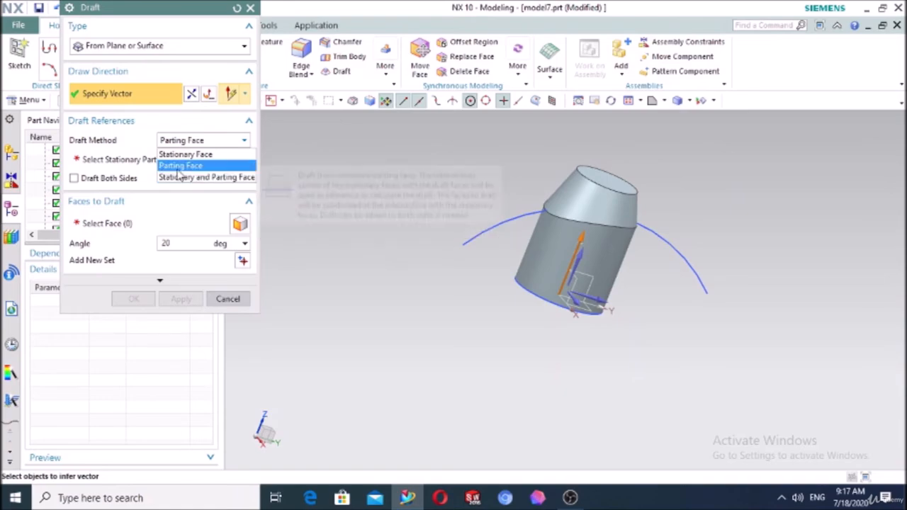
pyautogui.click(180, 167)
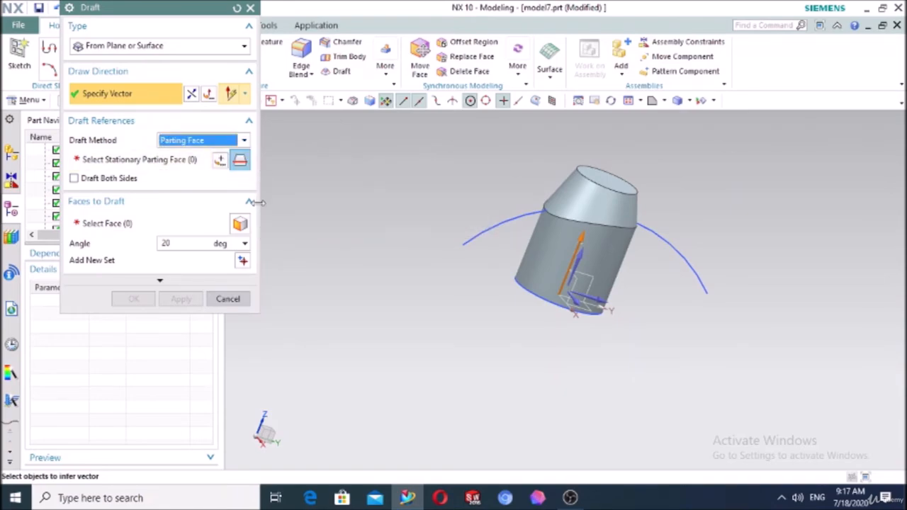
pyautogui.click(228, 299)
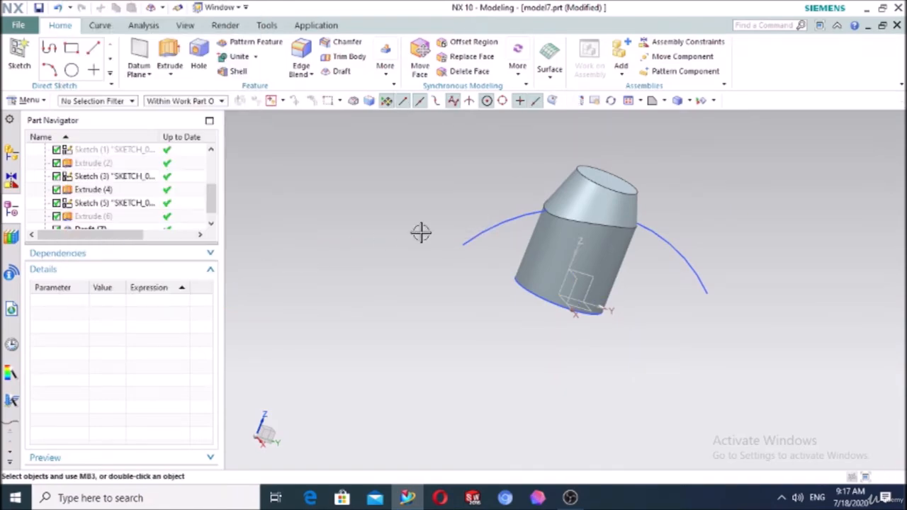
# Delete the Extrude(4) cylinder and the Extrude(6) curved sheet features
pyautogui.click(548, 253)
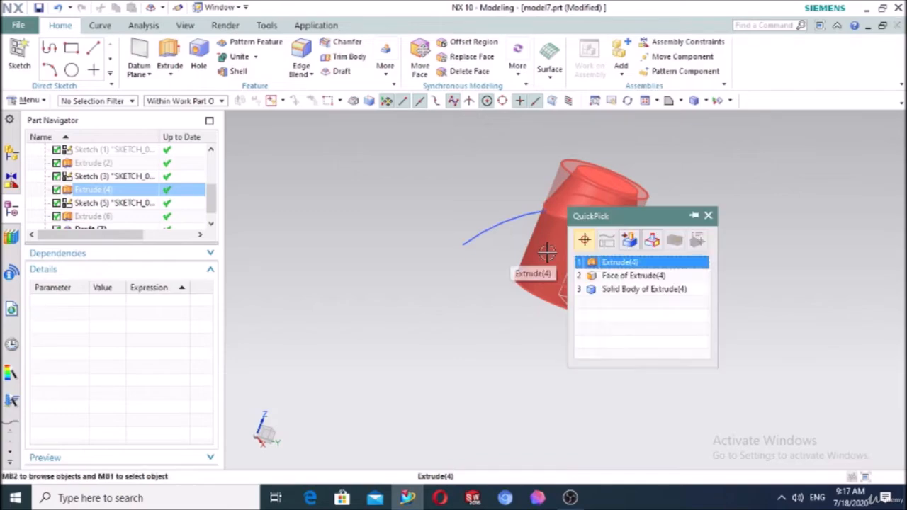
pyautogui.click(620, 262)
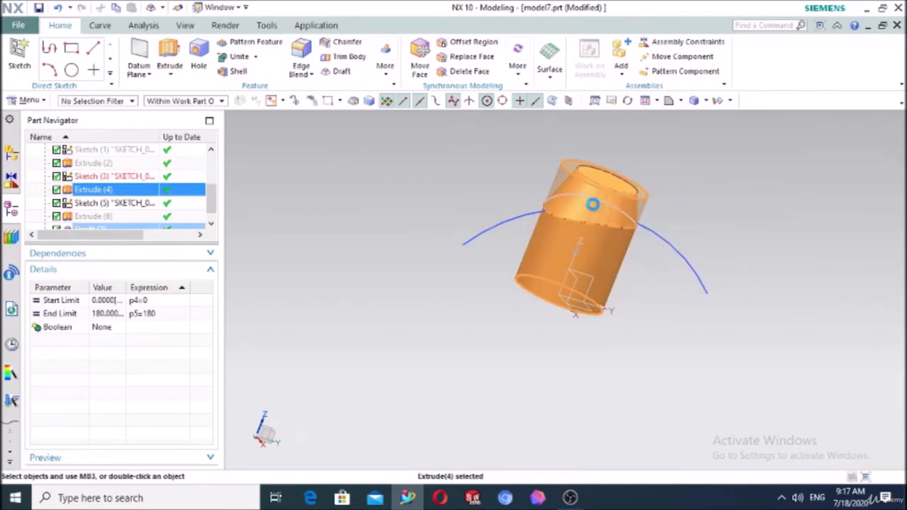
pyautogui.press('Delete')
pyautogui.click(133, 131)
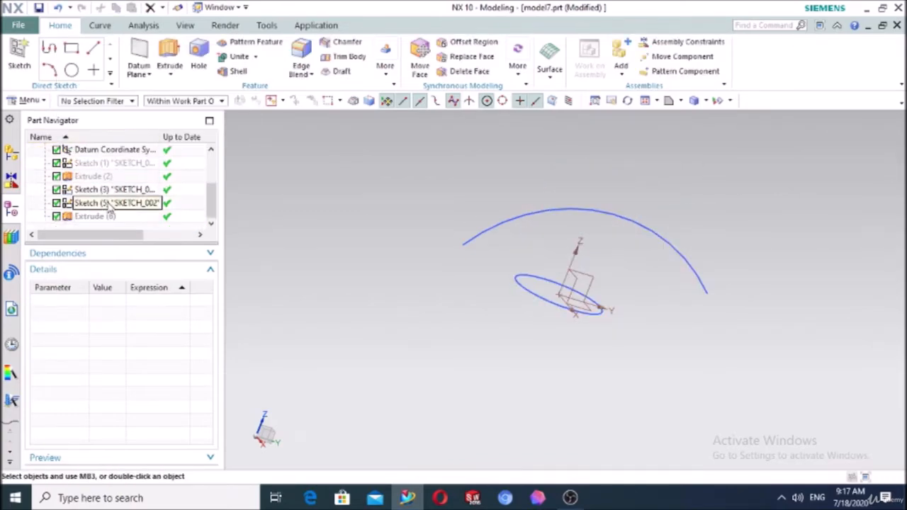
pyautogui.click(98, 218)
pyautogui.press('Delete')
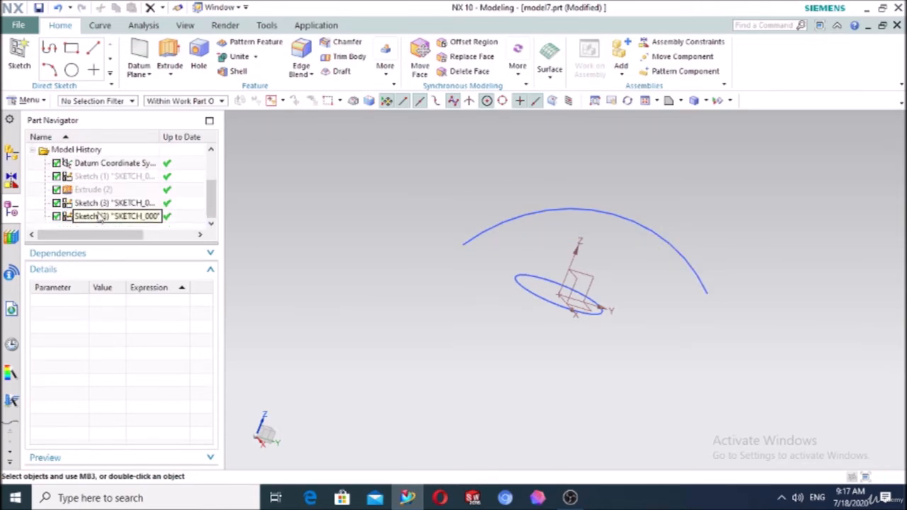
# Delete the arc sketch and the ellipse Sketch (3)
pyautogui.click(97, 217)
pyautogui.press('Delete')
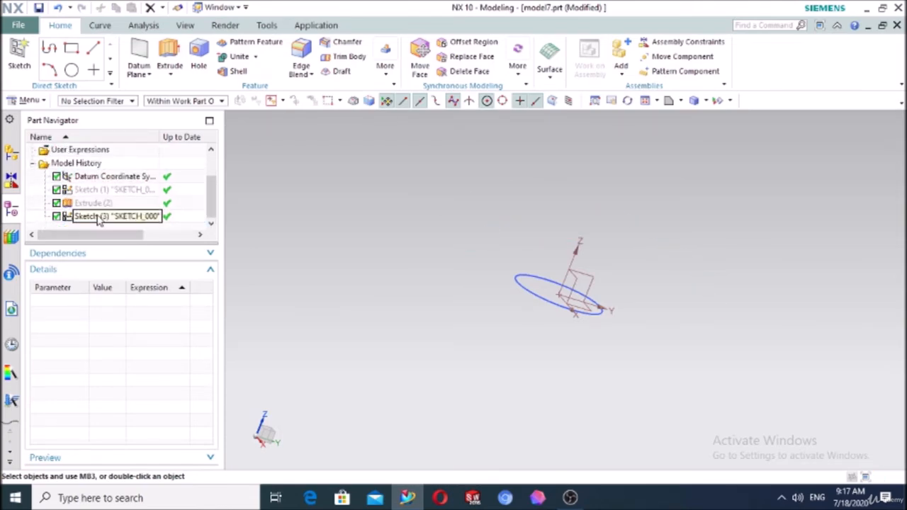
pyautogui.click(98, 218)
pyautogui.press('Delete')
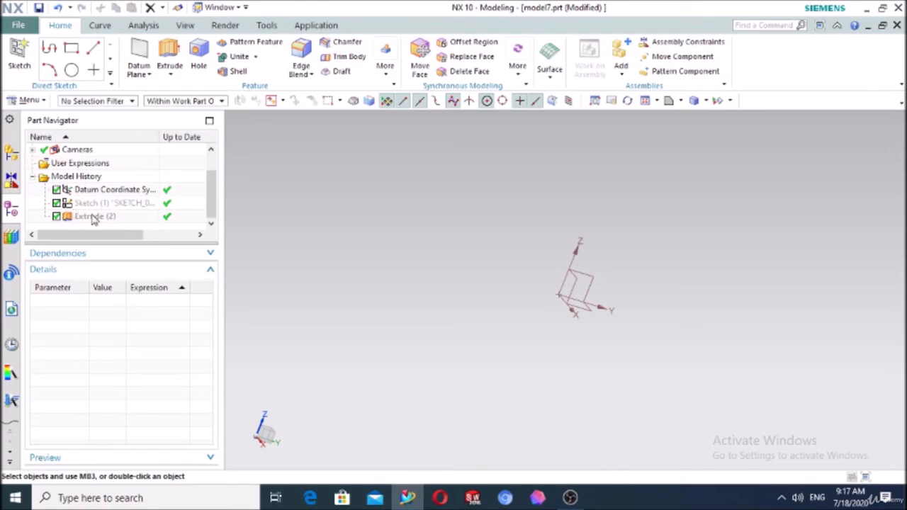
# Delete Extrude (2) and Sketch (1) from the history
pyautogui.click(94, 217)
pyautogui.click(89, 205)
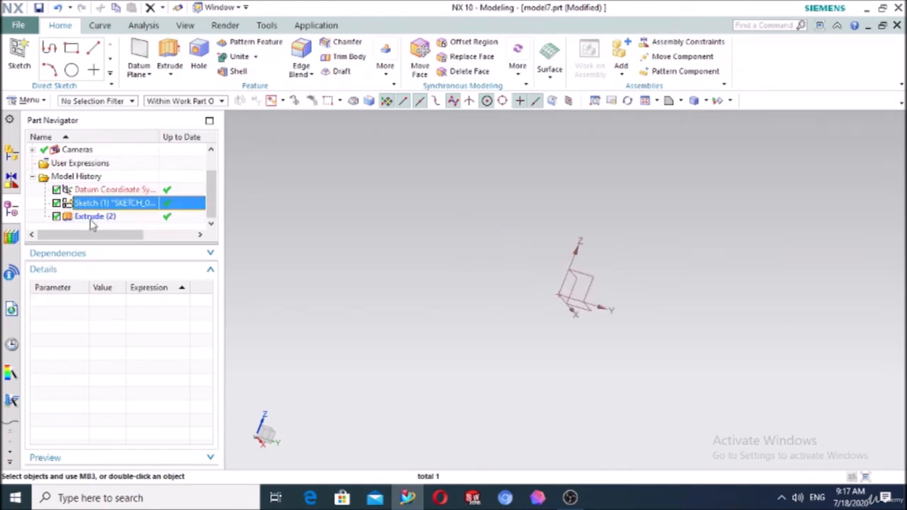
pyautogui.click(91, 219)
pyautogui.press('Delete')
pyautogui.click(91, 219)
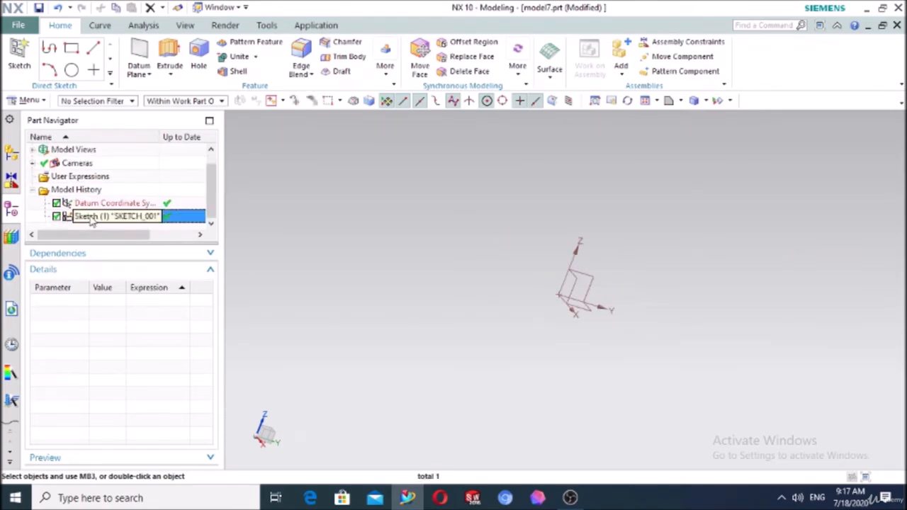
pyautogui.press('Delete')
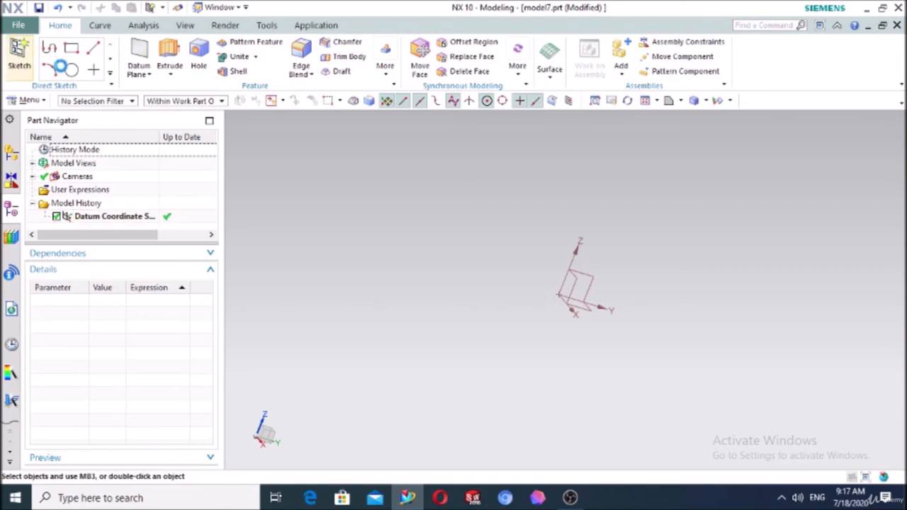
# Sketch a 550 by 258 rectangle centred on the origin on the XY plane
pyautogui.click(19, 56)
pyautogui.click(594, 304)
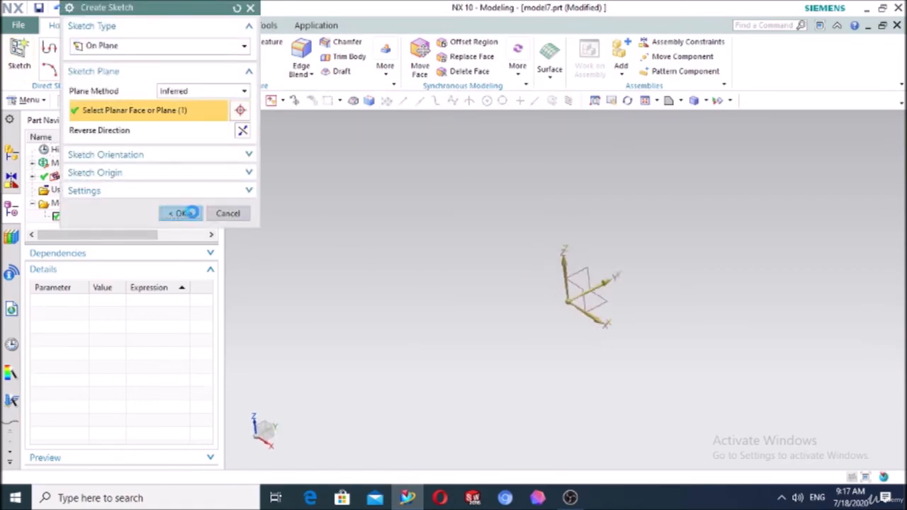
pyautogui.click(179, 213)
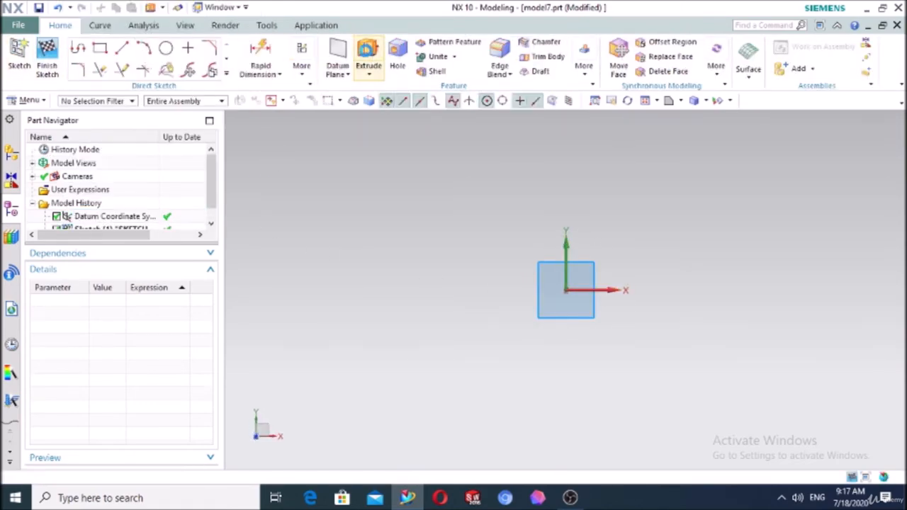
pyautogui.click(368, 58)
pyautogui.click(250, 9)
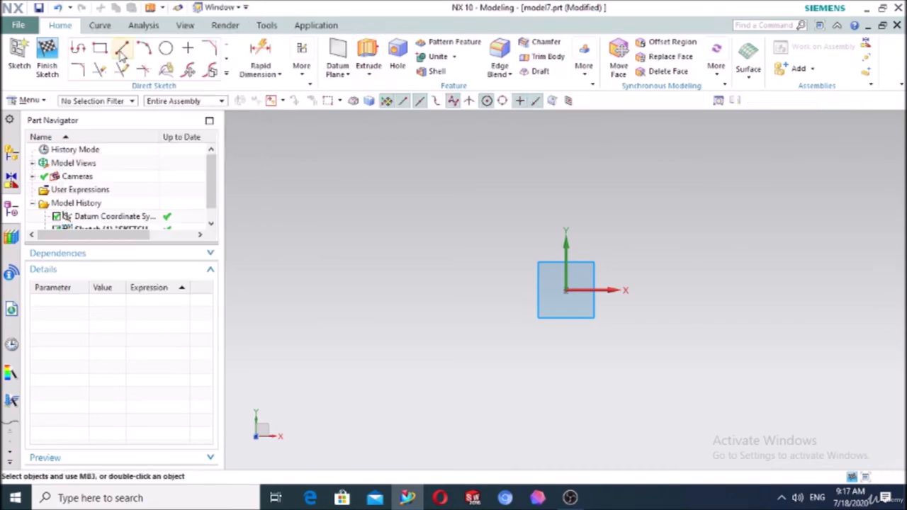
pyautogui.click(101, 45)
pyautogui.click(565, 291)
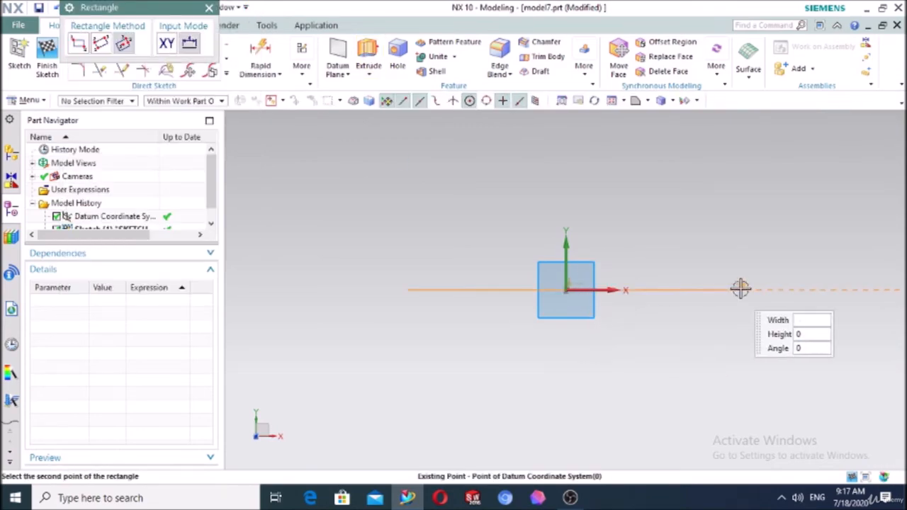
pyautogui.click(759, 290)
pyautogui.click(755, 200)
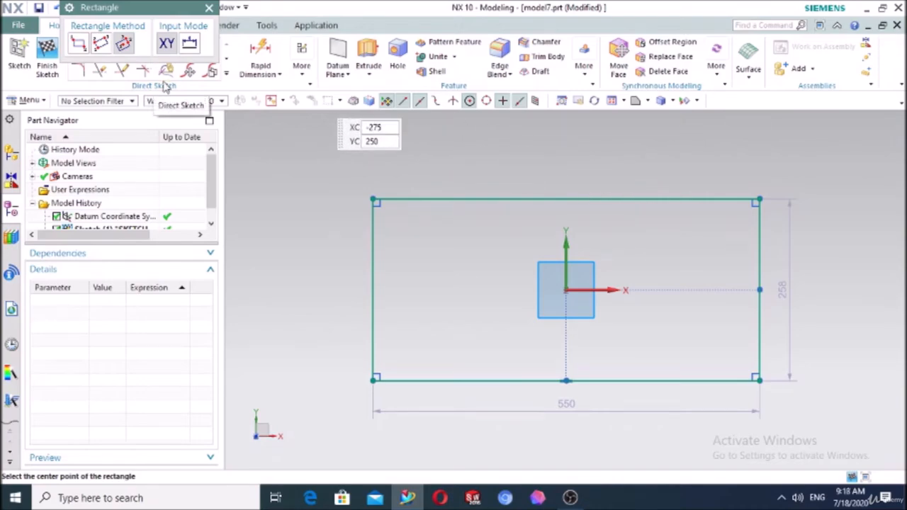
pyautogui.click(209, 8)
# Extrude the rectangle 300 mm into a solid block
pyautogui.click(368, 53)
pyautogui.scroll(-3, 347, 221)
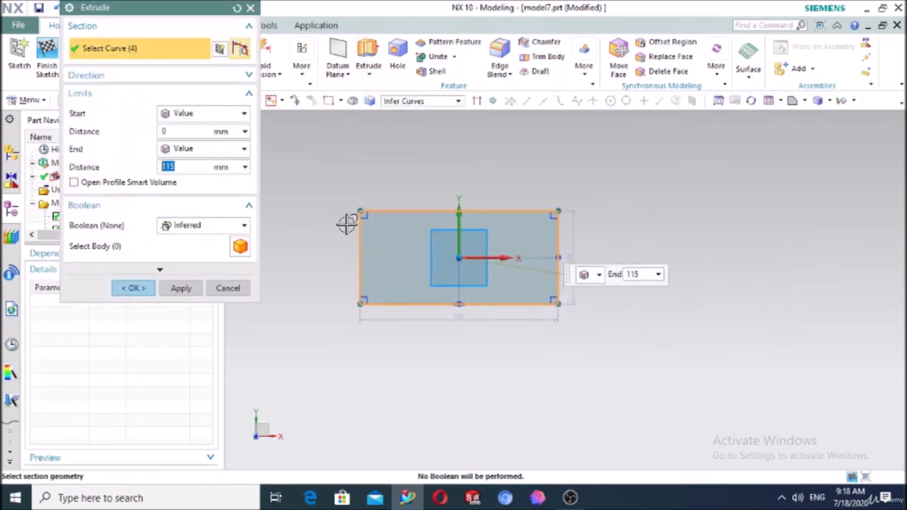
pyautogui.moveTo(354, 354); pyautogui.dragTo(354, 299, button='middle')
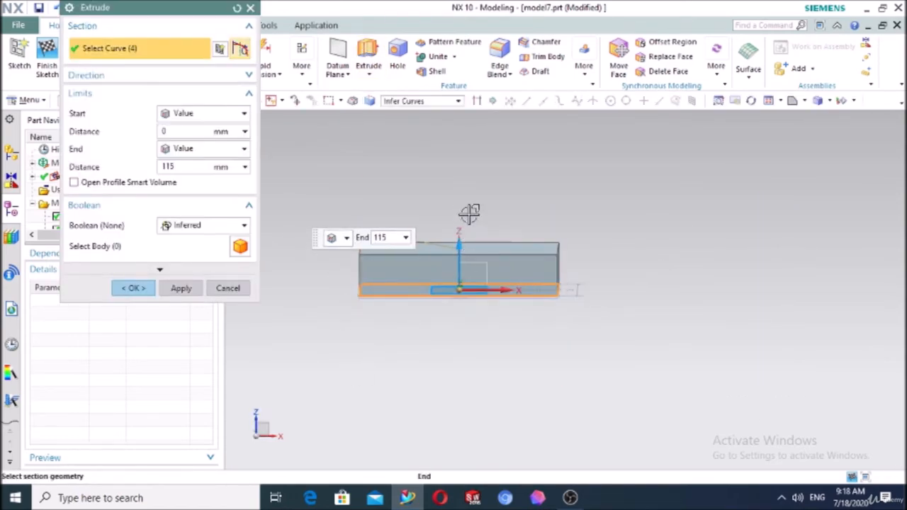
pyautogui.moveTo(470, 213); pyautogui.dragTo(469, 178)
pyautogui.click(149, 288)
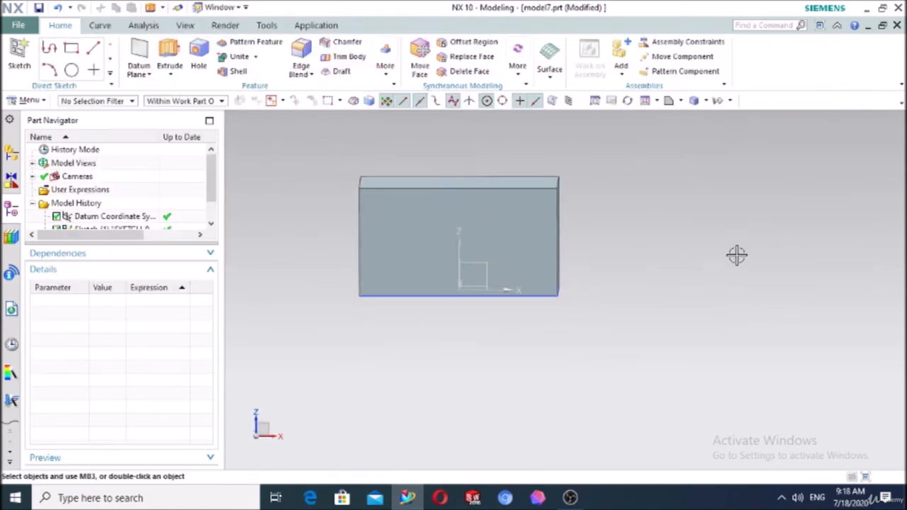
pyautogui.moveTo(736, 255); pyautogui.dragTo(587, 164, button='middle')
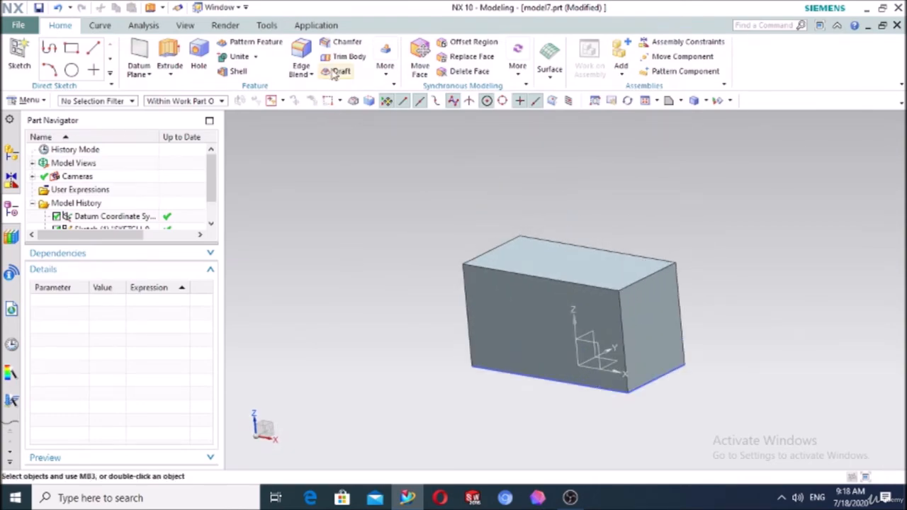
pyautogui.click(197, 140)
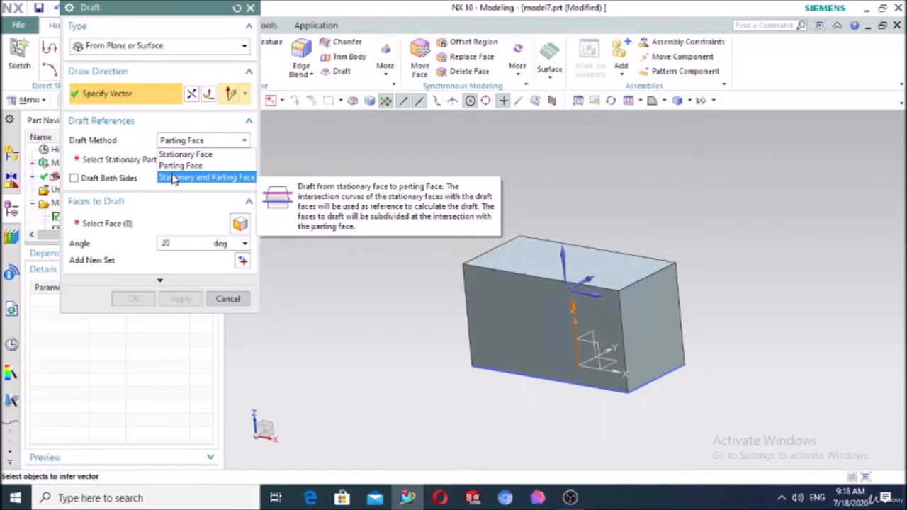
pyautogui.click(314, 163)
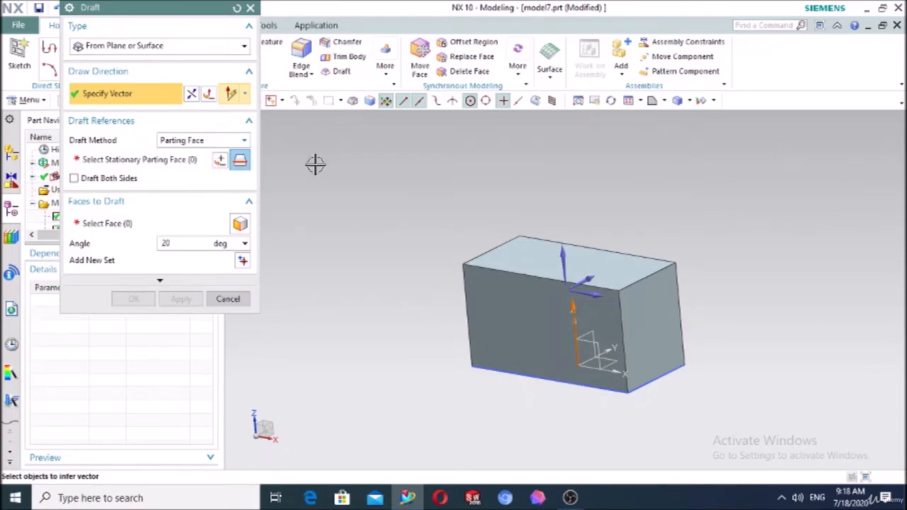
pyautogui.click(249, 7)
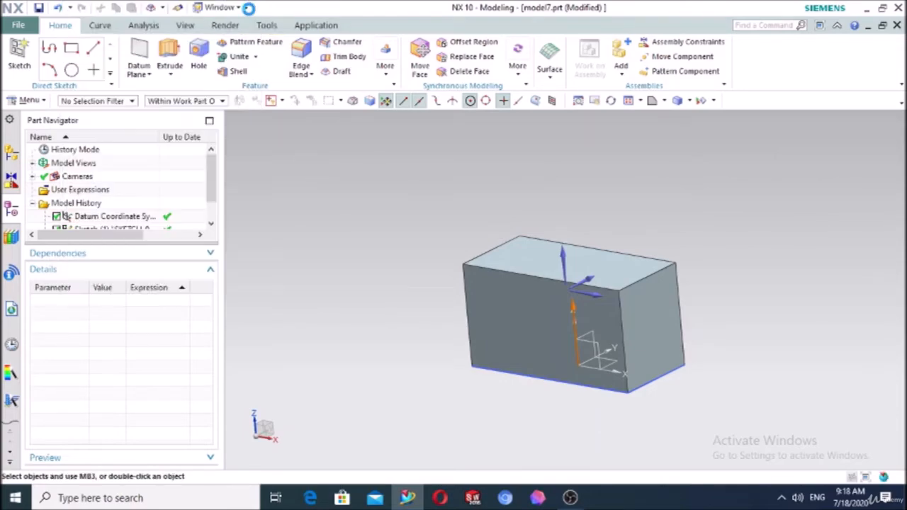
pyautogui.click(19, 54)
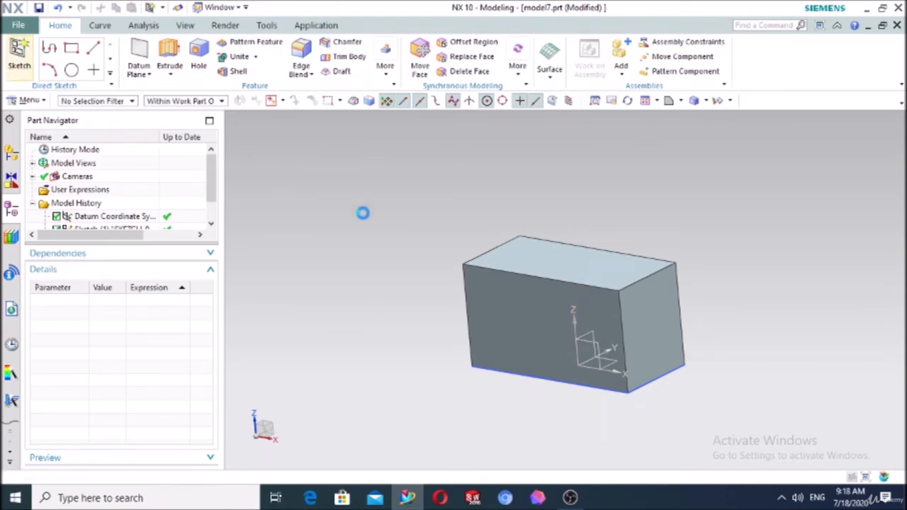
# Sketch a sloped line across the block on the XZ datum plane
pyautogui.click(598, 344)
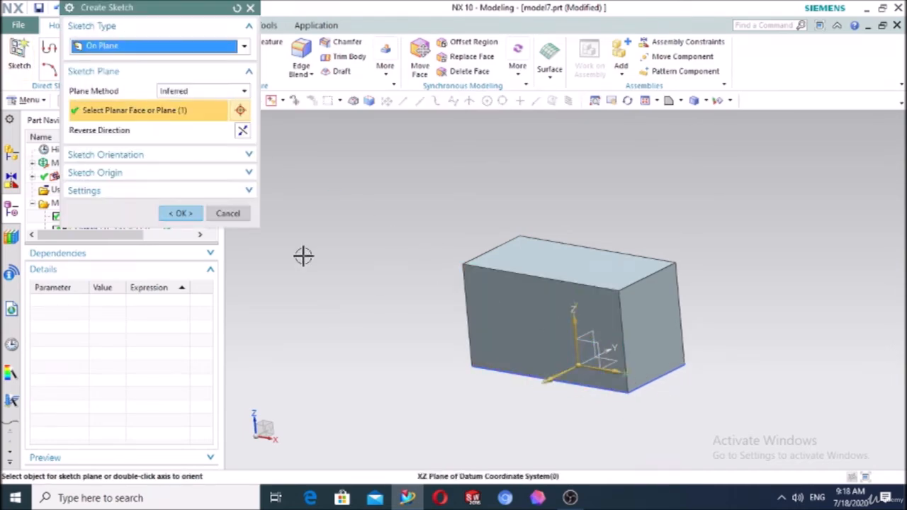
pyautogui.click(175, 213)
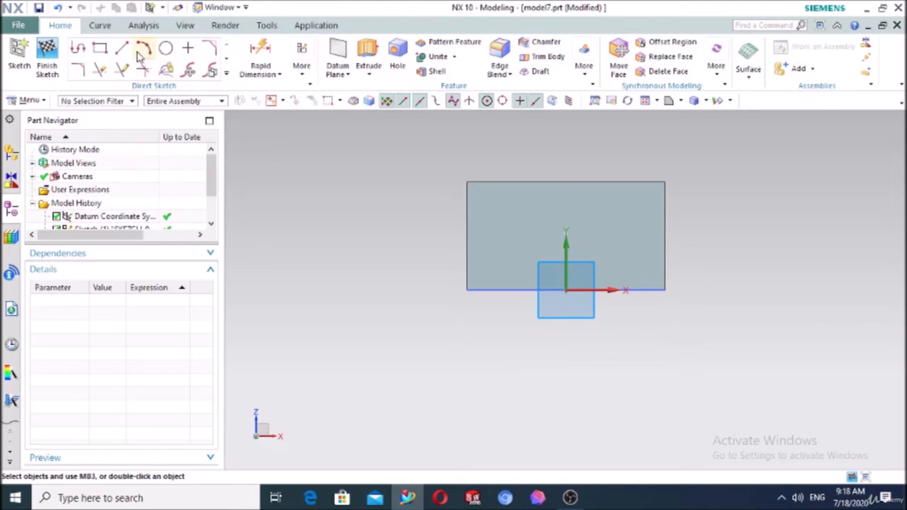
pyautogui.click(142, 51)
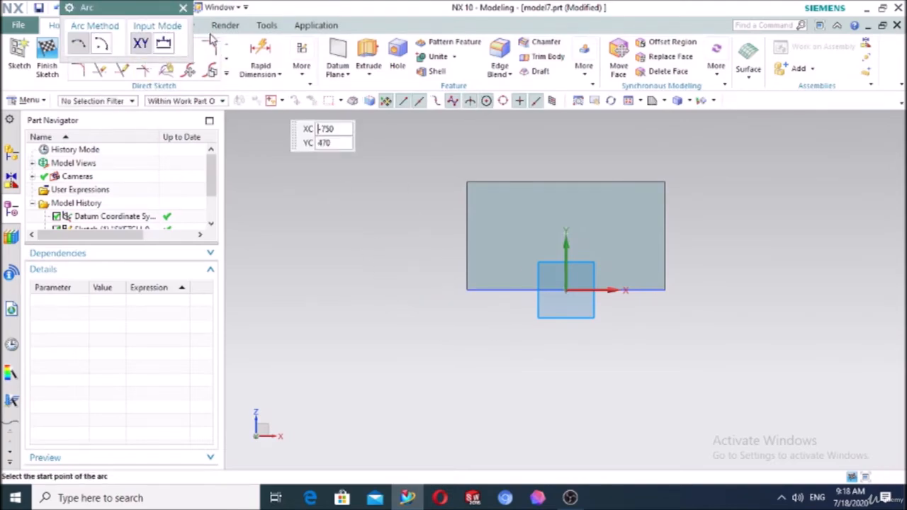
pyautogui.click(183, 9)
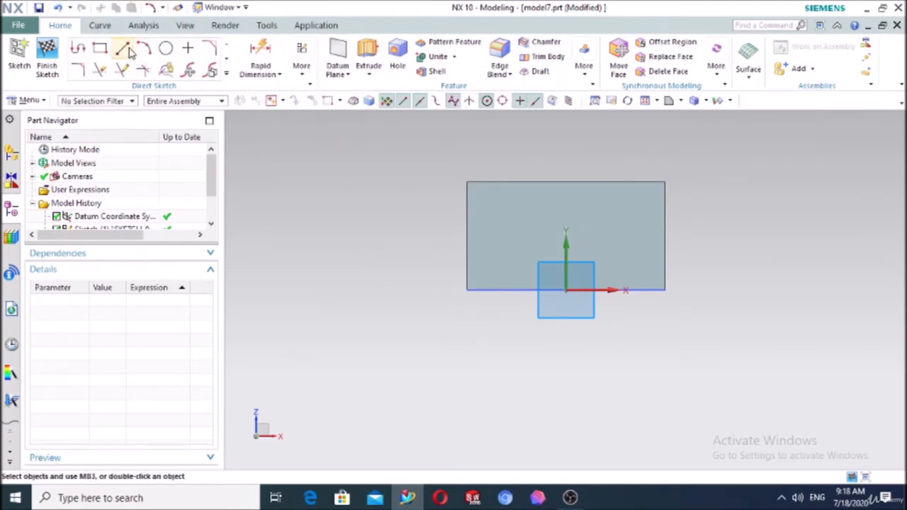
pyautogui.click(131, 53)
pyautogui.click(401, 271)
pyautogui.click(774, 193)
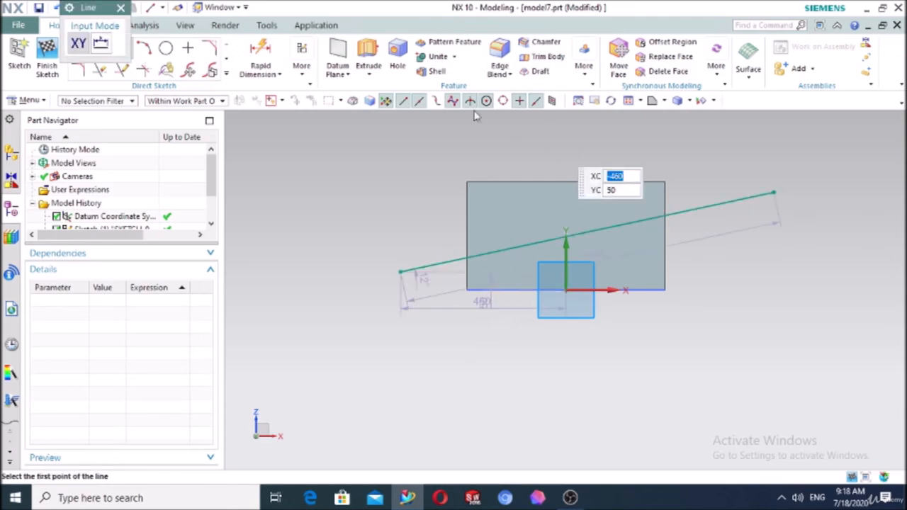
pyautogui.click(125, 8)
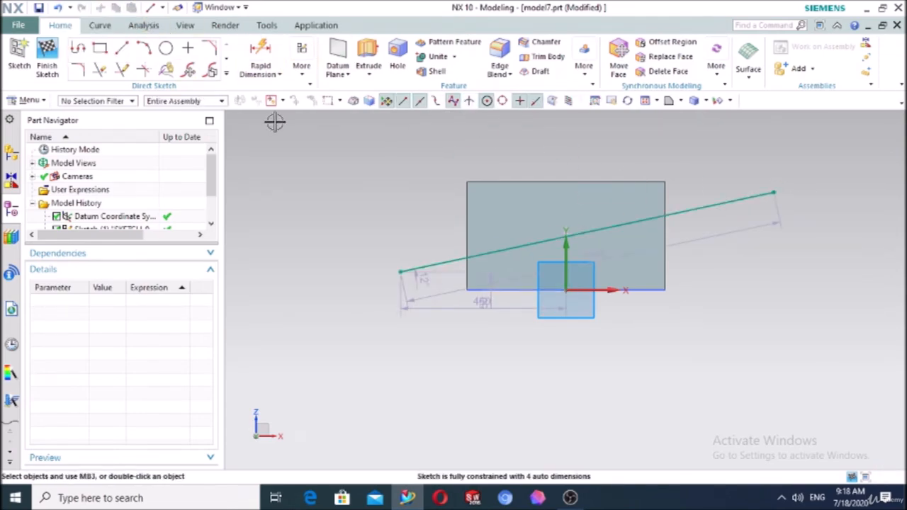
# Extrude the line symmetrically 300 mm into a sheet cutting diagonally through the block
pyautogui.click(367, 57)
pyautogui.moveTo(425, 168); pyautogui.dragTo(356, 196, button='middle')
pyautogui.click(200, 115)
pyautogui.click(194, 143)
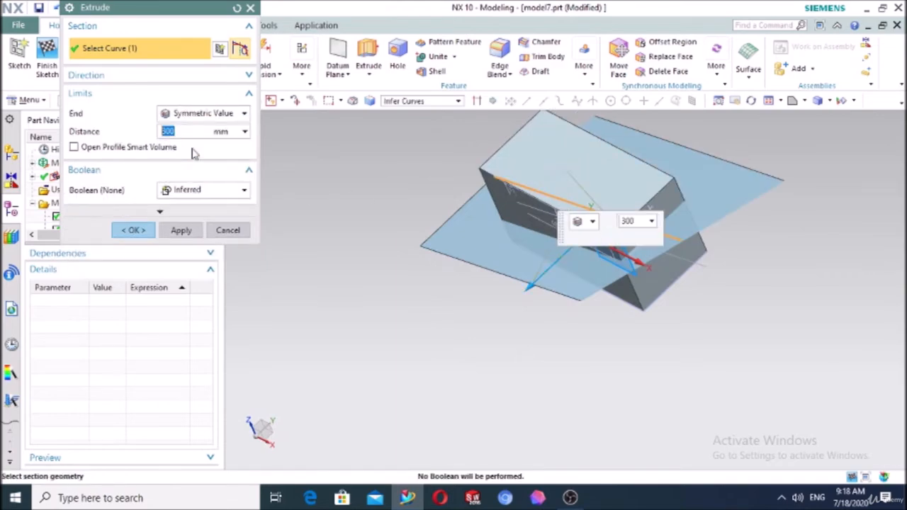
pyautogui.click(131, 232)
pyautogui.moveTo(291, 202); pyautogui.dragTo(554, 149, button='middle')
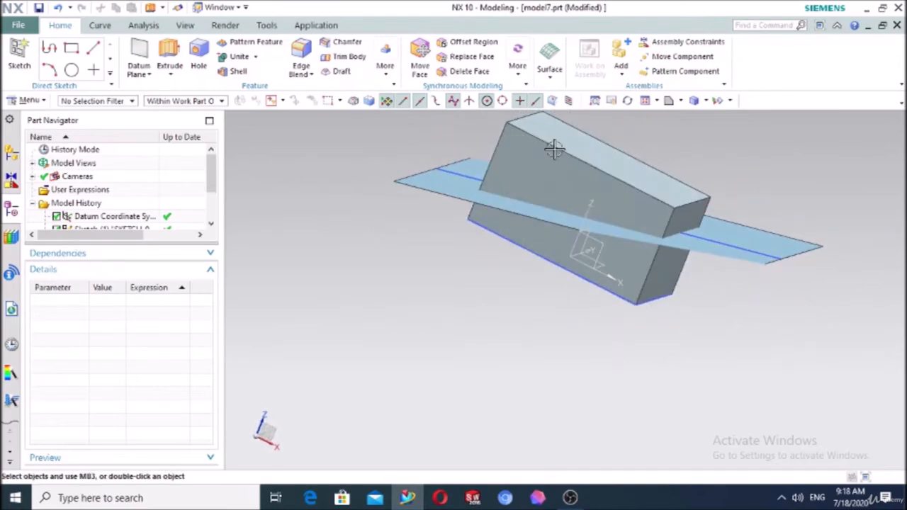
# In trimetric view, begin a Stationary and Parting draft from the top face with the sheet as stationary face
pyautogui.click(681, 102)
pyautogui.click(682, 119)
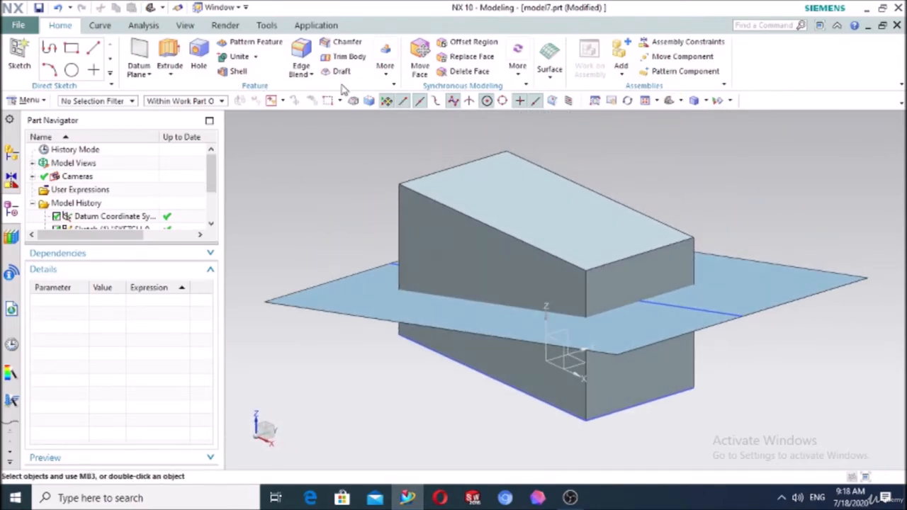
pyautogui.click(343, 73)
pyautogui.click(202, 140)
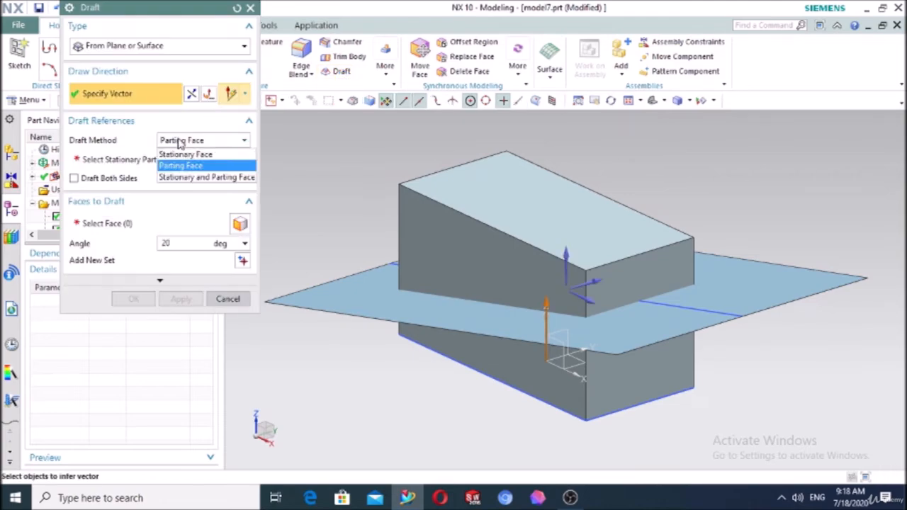
pyautogui.click(183, 177)
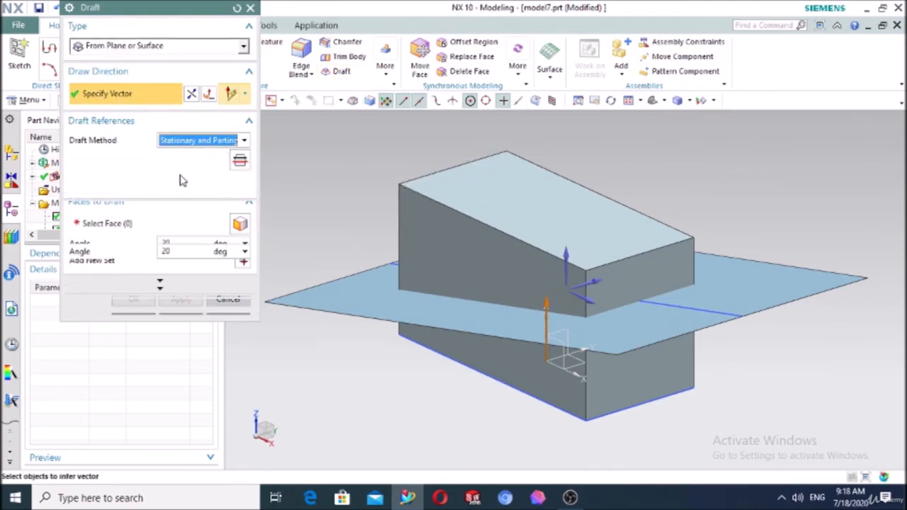
pyautogui.click(140, 48)
pyautogui.click(141, 49)
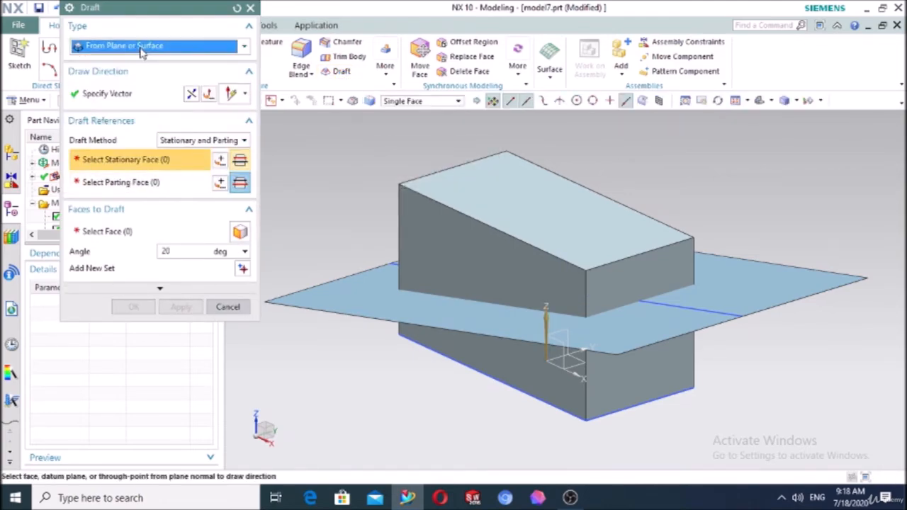
pyautogui.click(110, 96)
pyautogui.click(470, 183)
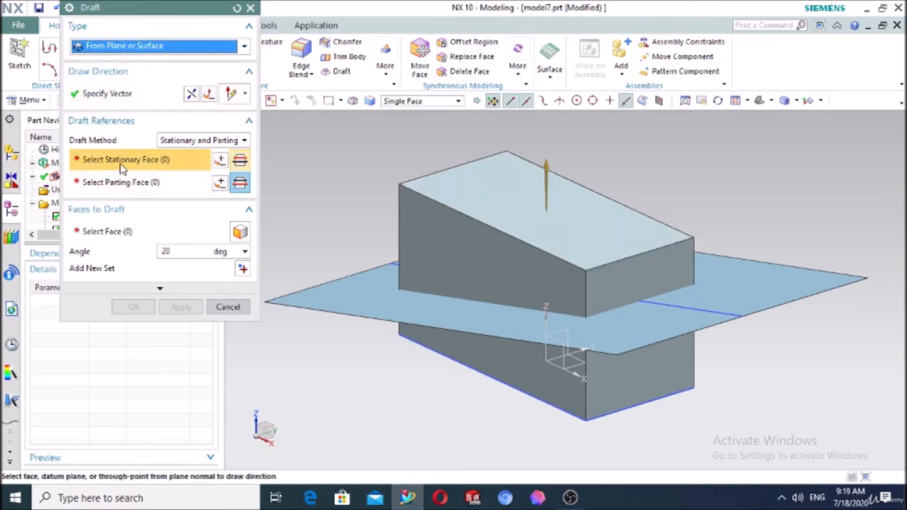
pyautogui.click(331, 288)
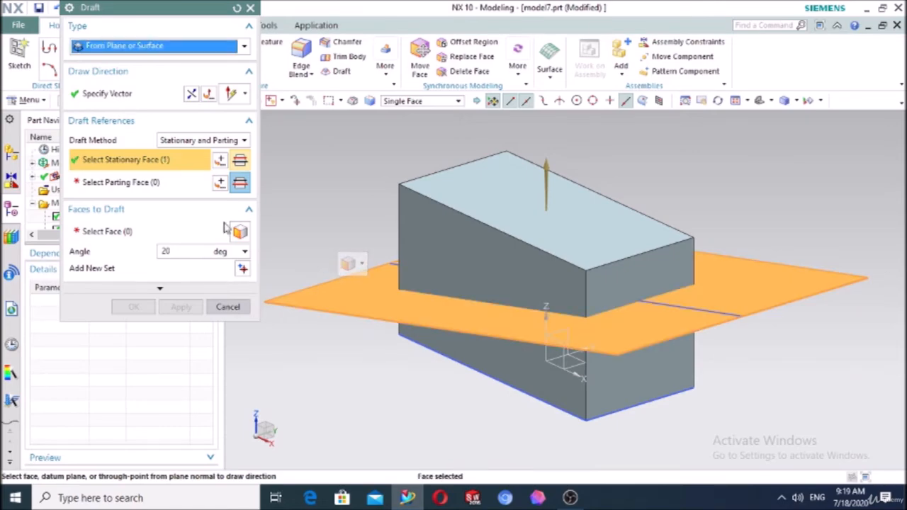
pyautogui.click(114, 193)
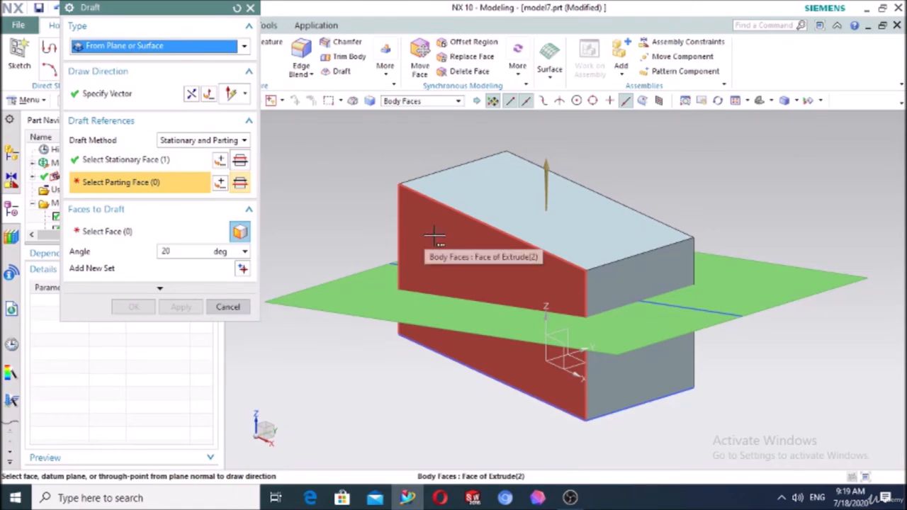
# Reset the draft, using the top face as draw direction and stationary face and the datum plane as parting face
pyautogui.click(237, 8)
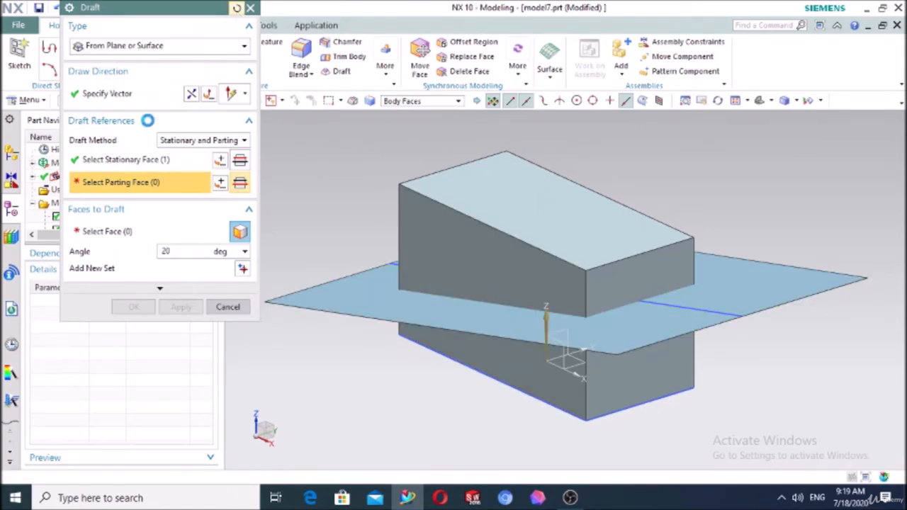
pyautogui.click(515, 183)
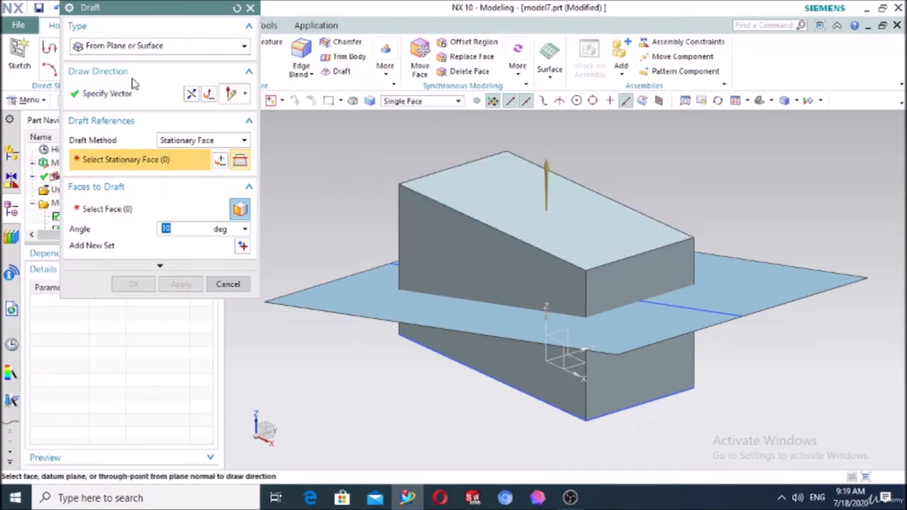
pyautogui.click(216, 142)
pyautogui.click(163, 175)
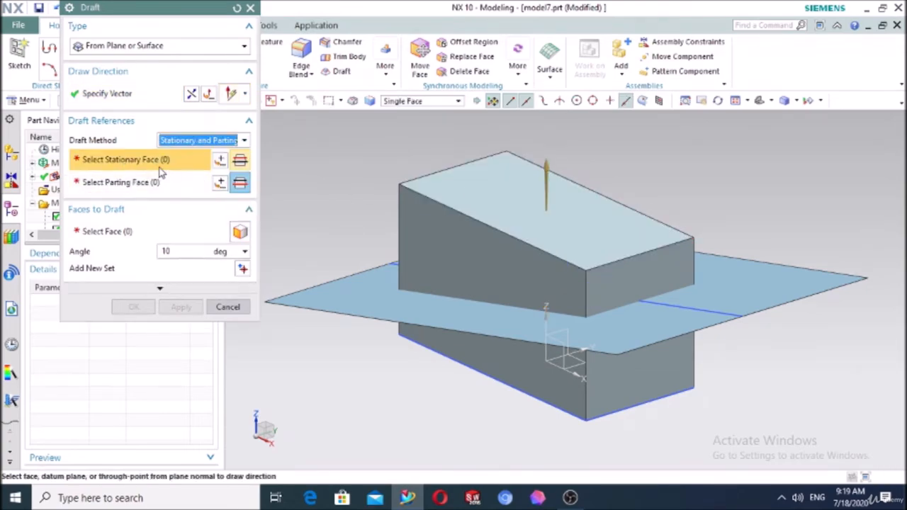
pyautogui.click(508, 208)
pyautogui.click(148, 183)
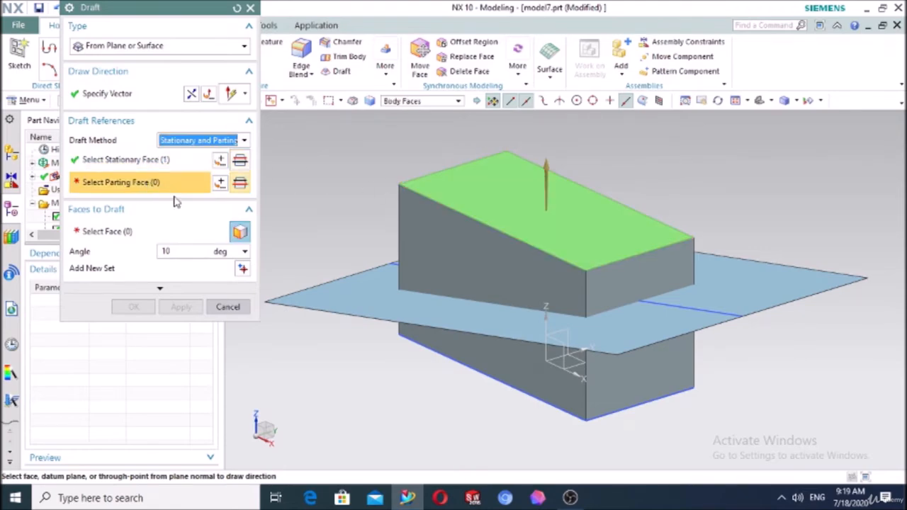
pyautogui.click(354, 289)
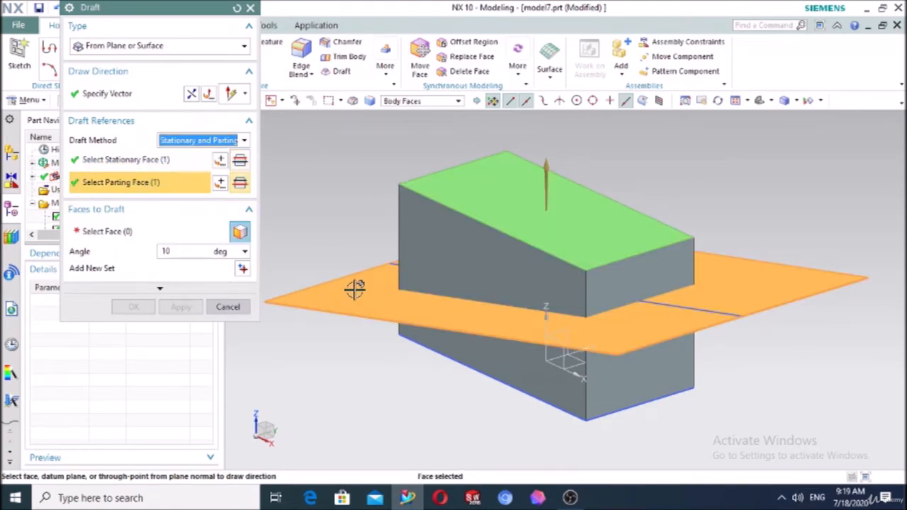
pyautogui.click(106, 231)
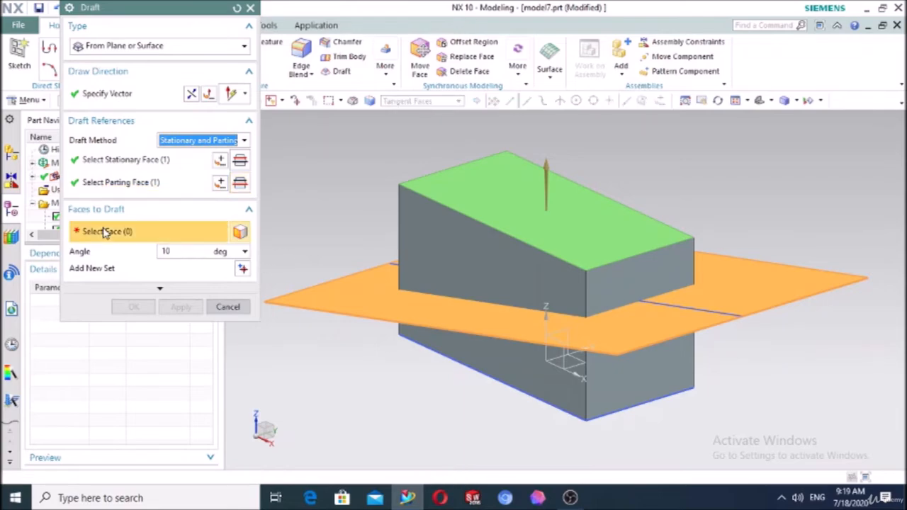
# Draft the two block side faces at 10° and apply
pyautogui.click(432, 234)
pyautogui.moveTo(357, 330); pyautogui.dragTo(323, 330, button='middle')
pyautogui.click(567, 277)
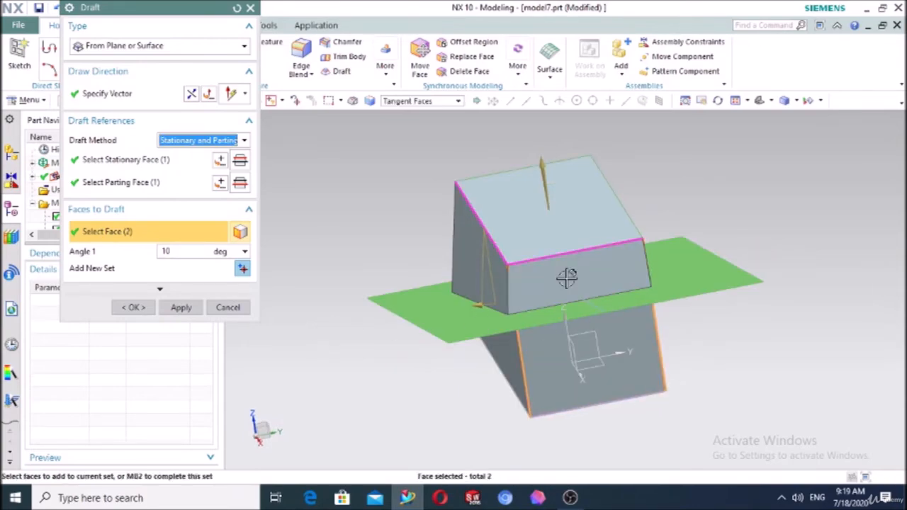
pyautogui.click(136, 308)
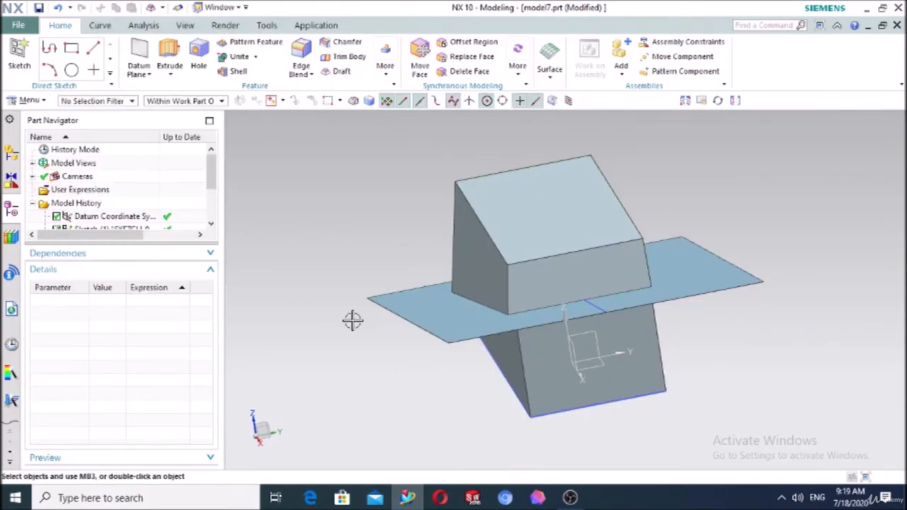
# Hide the Extrude (4) splitting sheet
pyautogui.click(430, 321)
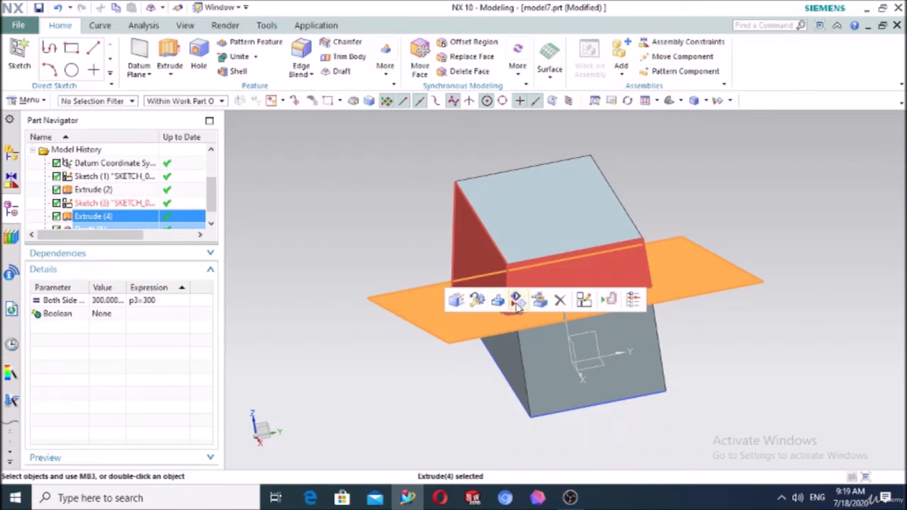
pyautogui.click(516, 301)
pyautogui.moveTo(308, 348); pyautogui.dragTo(397, 344, button='middle')
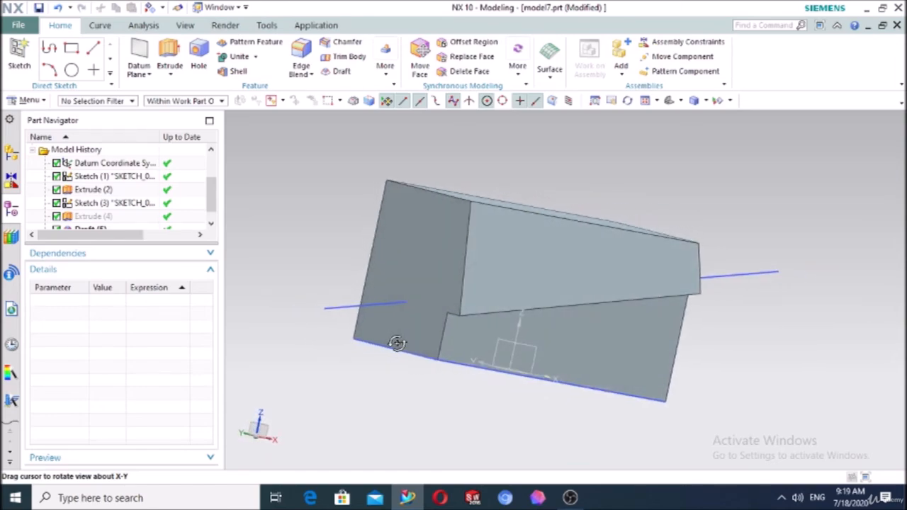
# Delete the Draft (5) feature so the block has straight walls again
pyautogui.scroll(-1, 89, 216)
pyautogui.click(88, 216)
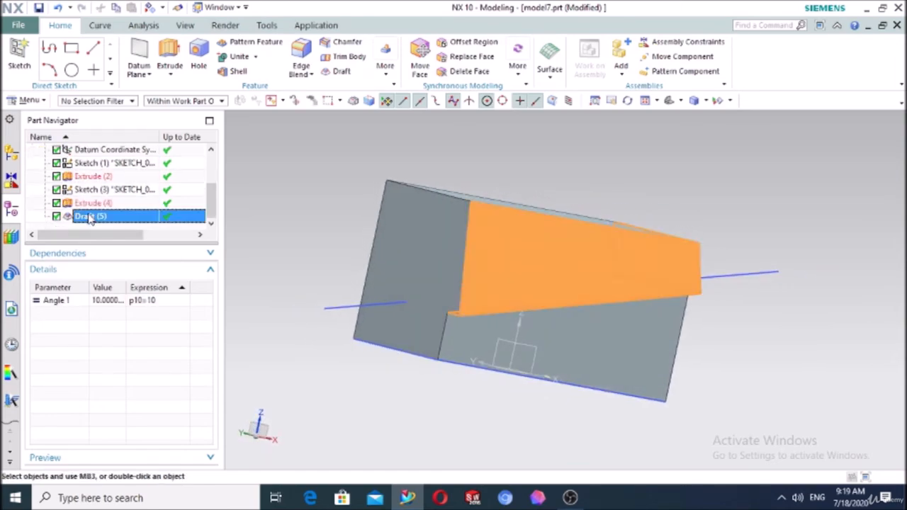
pyautogui.press('Delete')
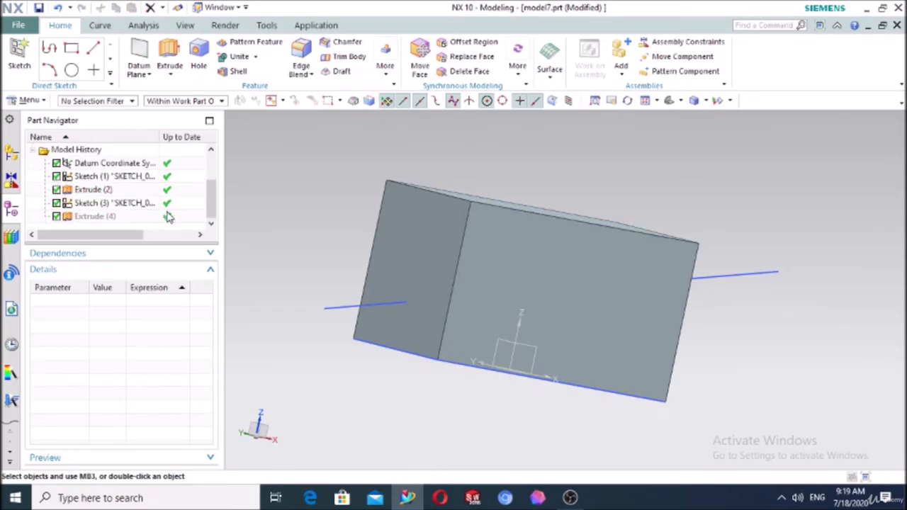
pyautogui.click(336, 75)
# Make the new draft a From Edges draft on the top front edge at 17°, showing variable draft points
pyautogui.click(144, 47)
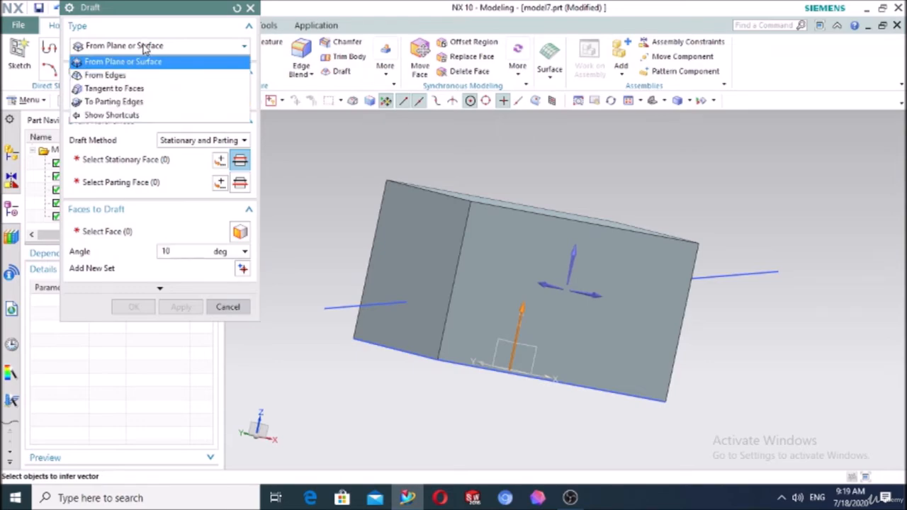
pyautogui.click(122, 76)
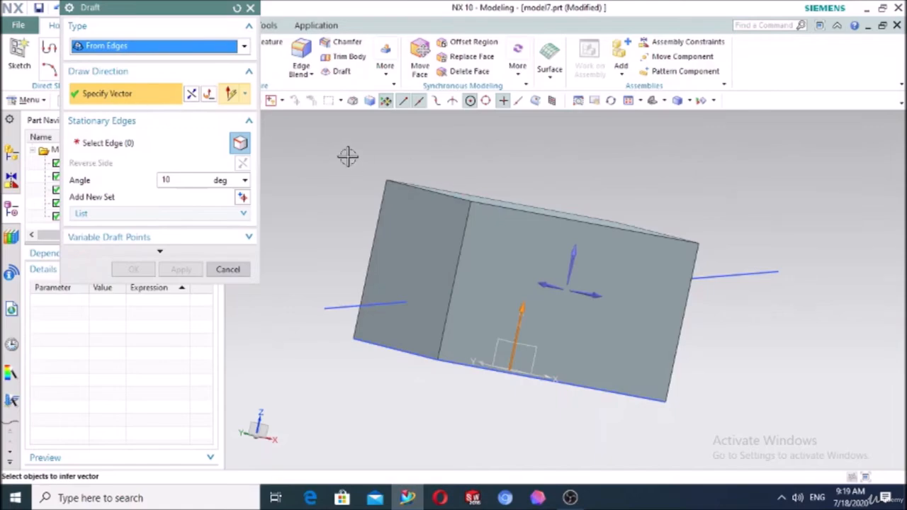
pyautogui.moveTo(347, 156); pyautogui.dragTo(418, 196, button='middle')
pyautogui.click(421, 198)
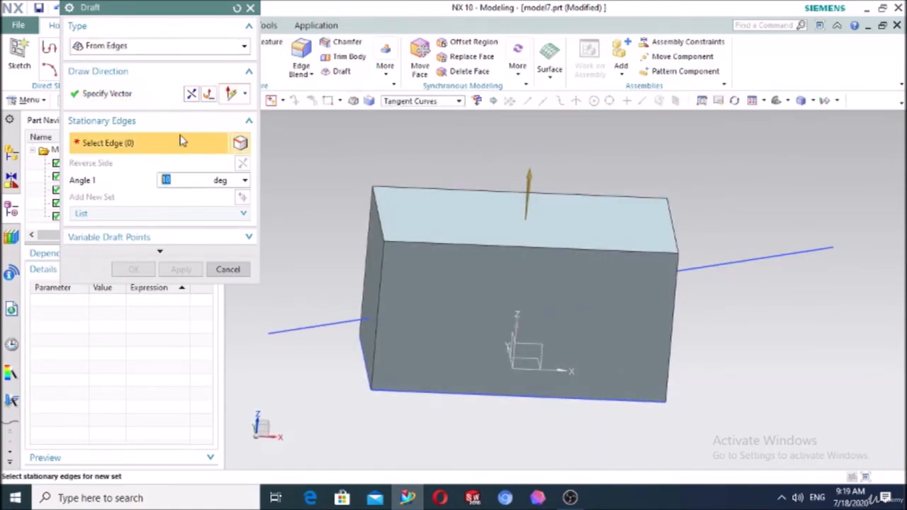
pyautogui.click(417, 241)
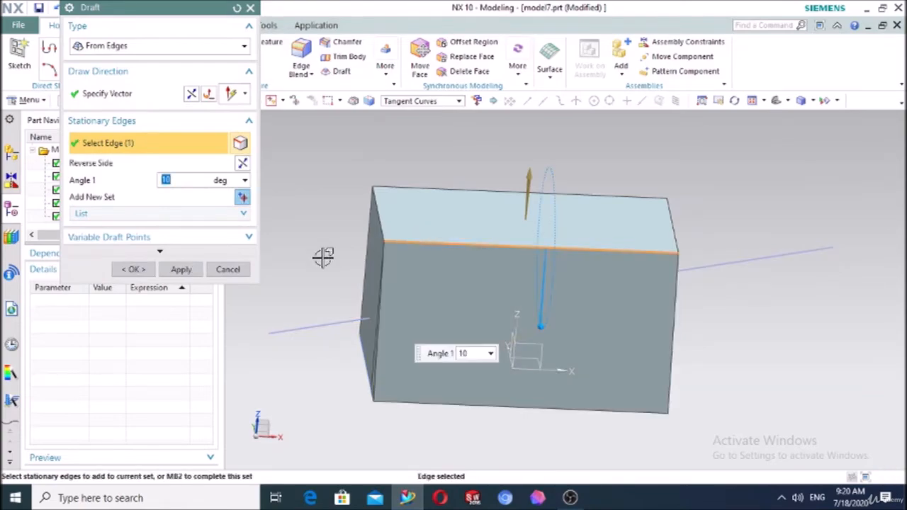
pyautogui.moveTo(310, 270); pyautogui.dragTo(399, 274, button='middle')
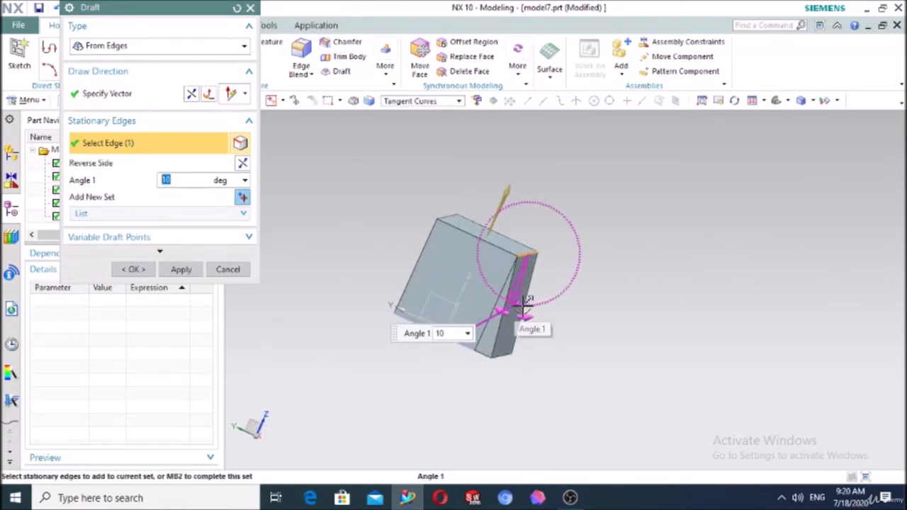
pyautogui.moveTo(524, 303)
pyautogui.mouseDown()
pyautogui.moveTo(551, 314)
pyautogui.moveTo(522, 314)
pyautogui.mouseUp()
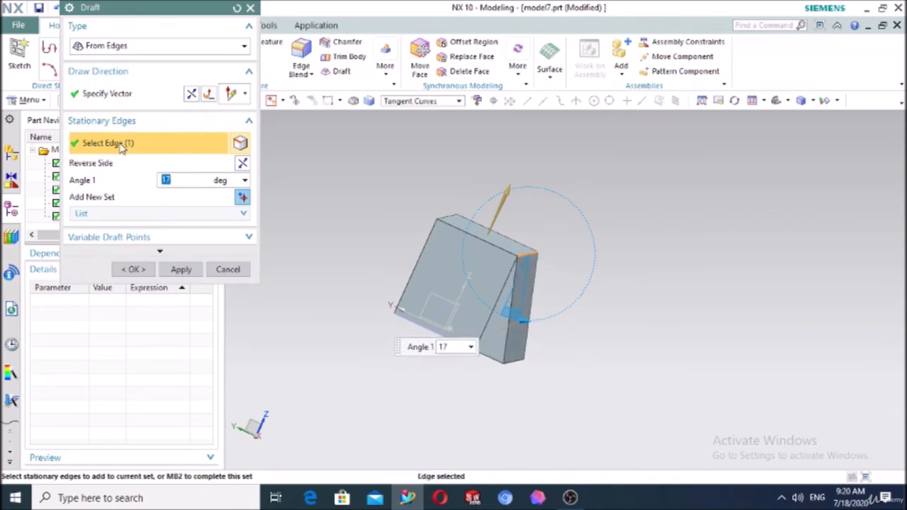
pyautogui.click(162, 250)
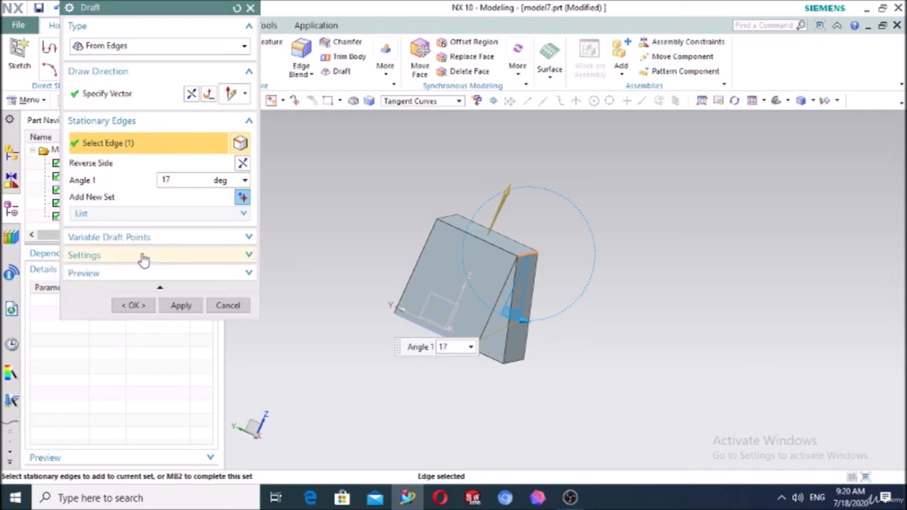
pyautogui.click(151, 242)
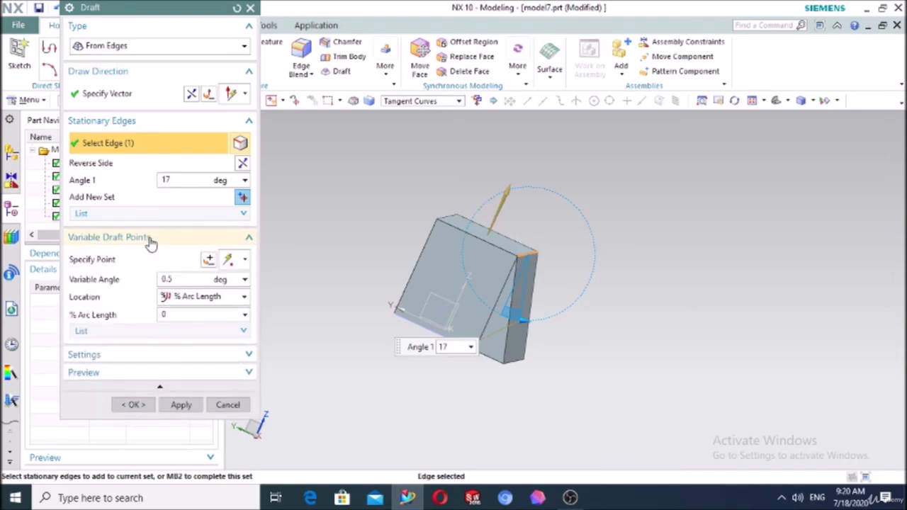
# Add variable draft points at the top edge's ends, Pt1 at 40° and Pt2 at 16°
pyautogui.click(187, 266)
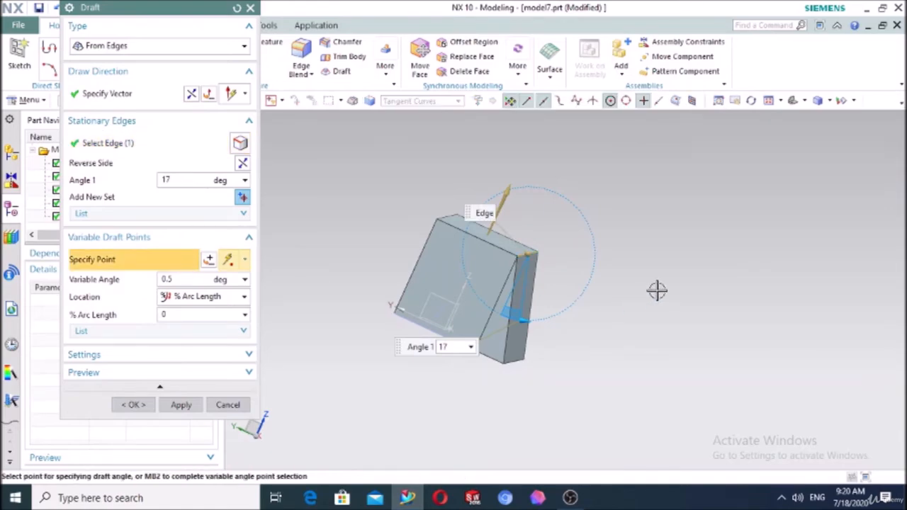
pyautogui.moveTo(657, 290); pyautogui.dragTo(454, 241, button='middle')
pyautogui.click(394, 264)
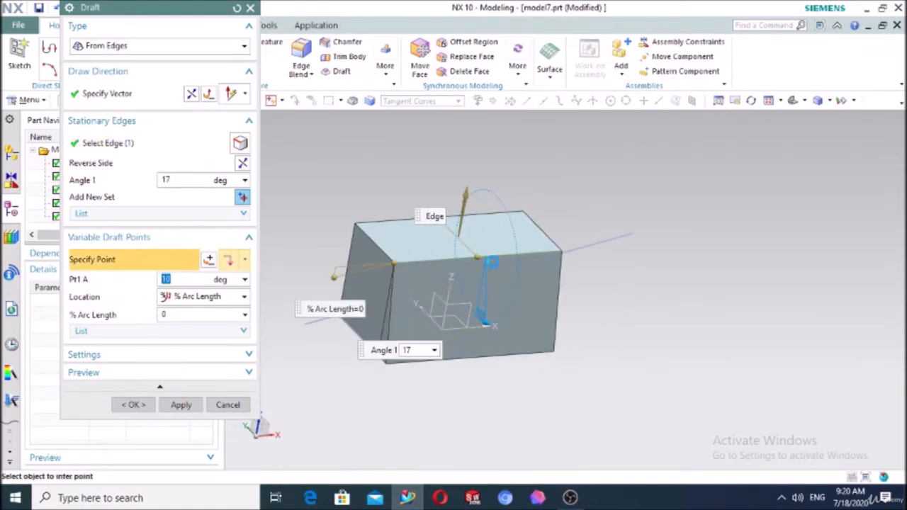
pyautogui.click(560, 252)
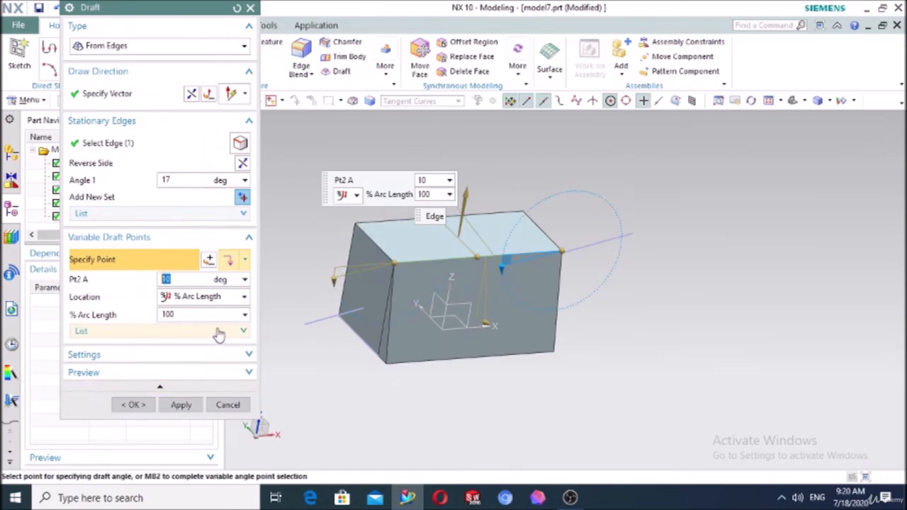
pyautogui.scroll(2, 398, 289)
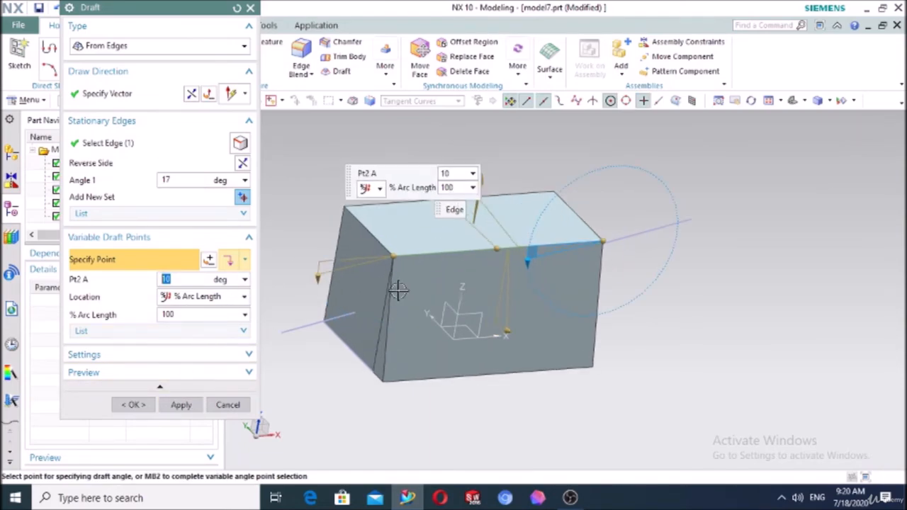
pyautogui.click(323, 303)
pyautogui.moveTo(324, 306)
pyautogui.mouseDown()
pyautogui.moveTo(318, 283)
pyautogui.moveTo(318, 299)
pyautogui.moveTo(319, 292)
pyautogui.mouseUp()
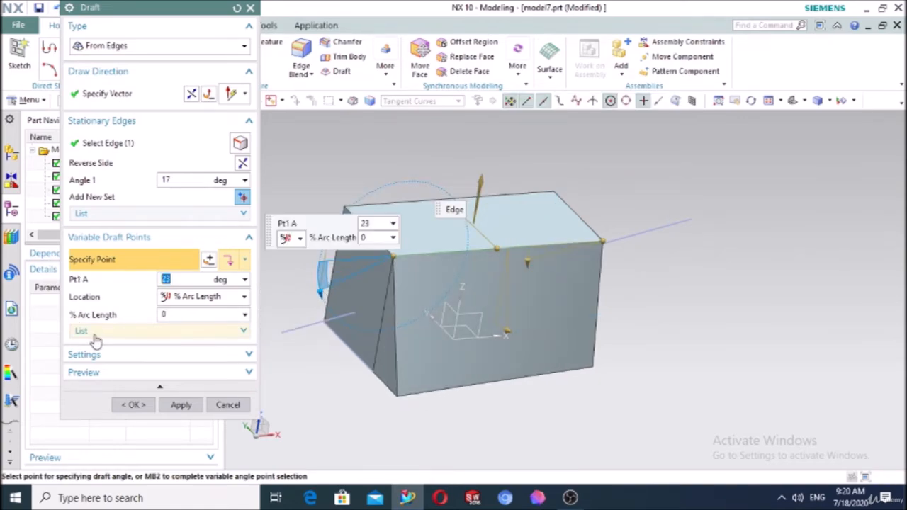
pyautogui.click(96, 339)
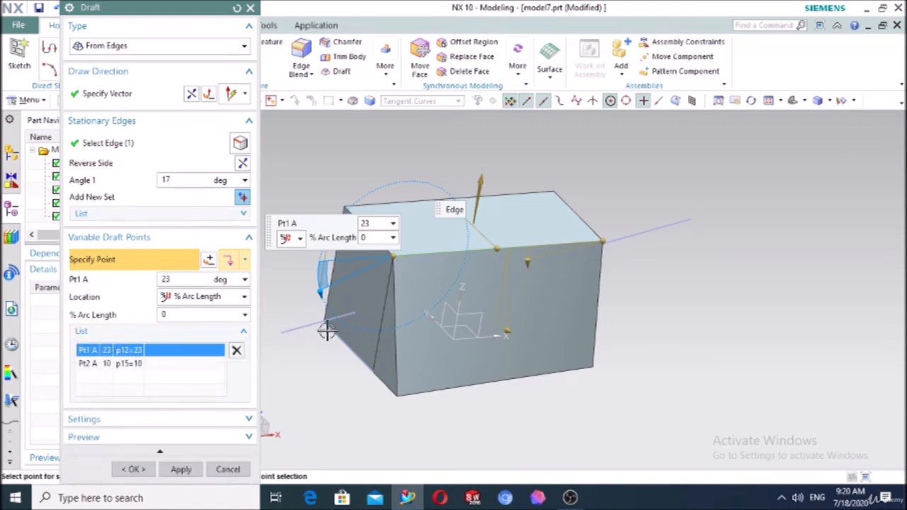
pyautogui.moveTo(324, 312); pyautogui.dragTo(427, 304)
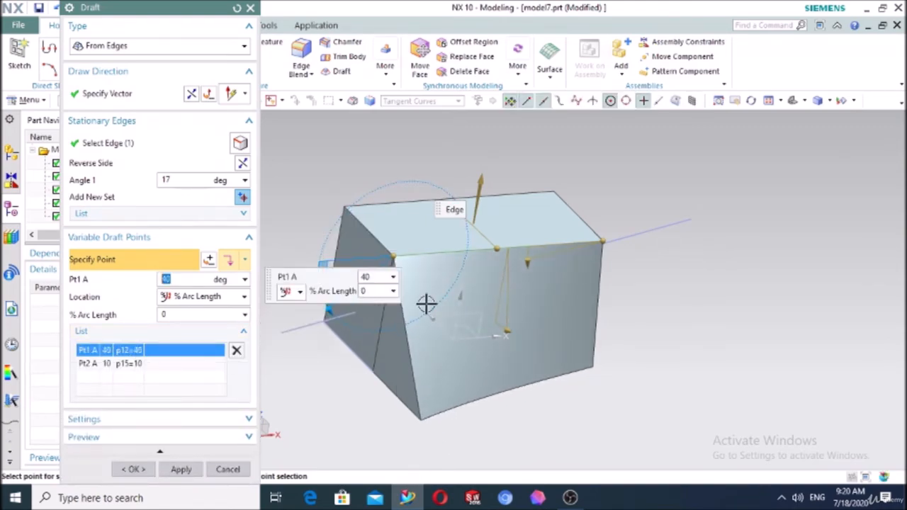
pyautogui.click(604, 244)
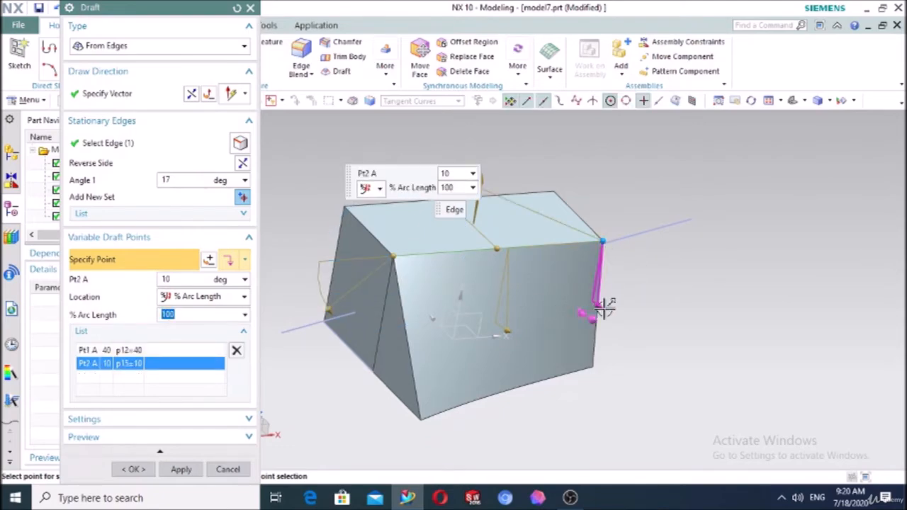
pyautogui.moveTo(602, 306); pyautogui.dragTo(582, 315)
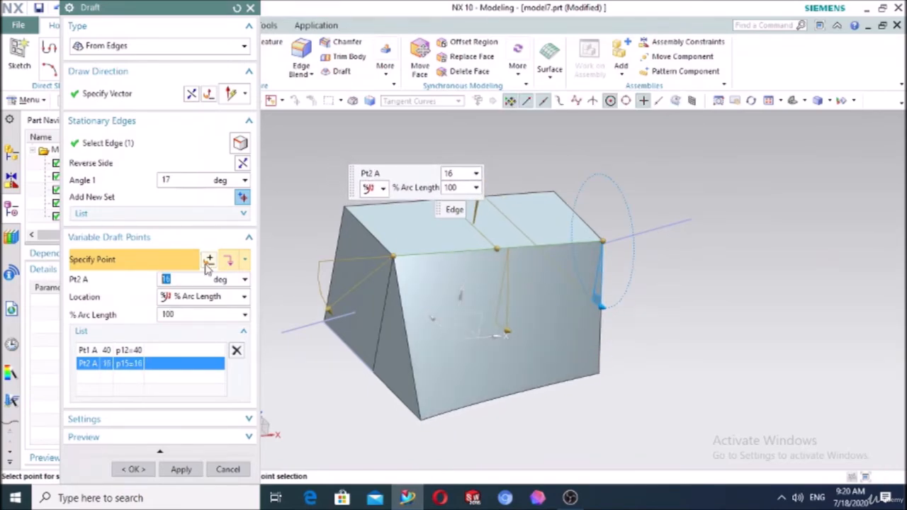
# Add a third point Pt3 partway along the edge at 31° and apply the variable draft
pyautogui.click(244, 262)
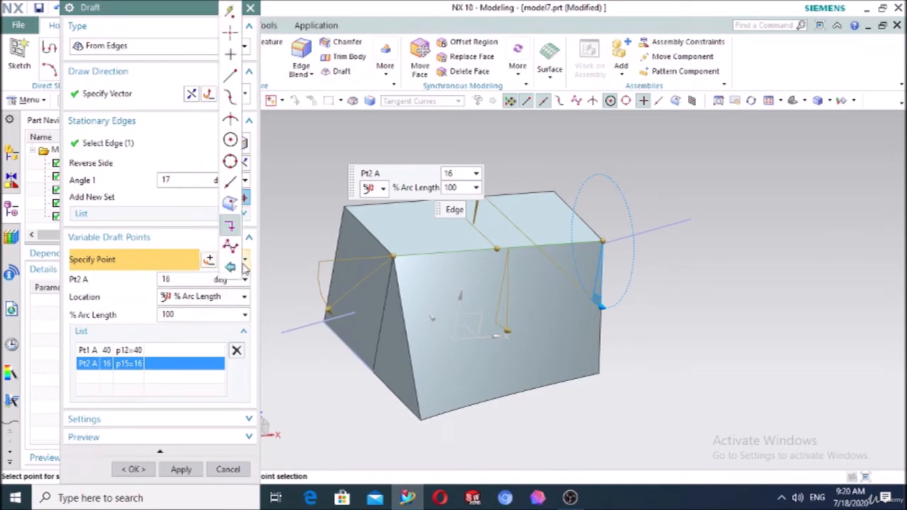
pyautogui.click(229, 186)
pyautogui.click(436, 258)
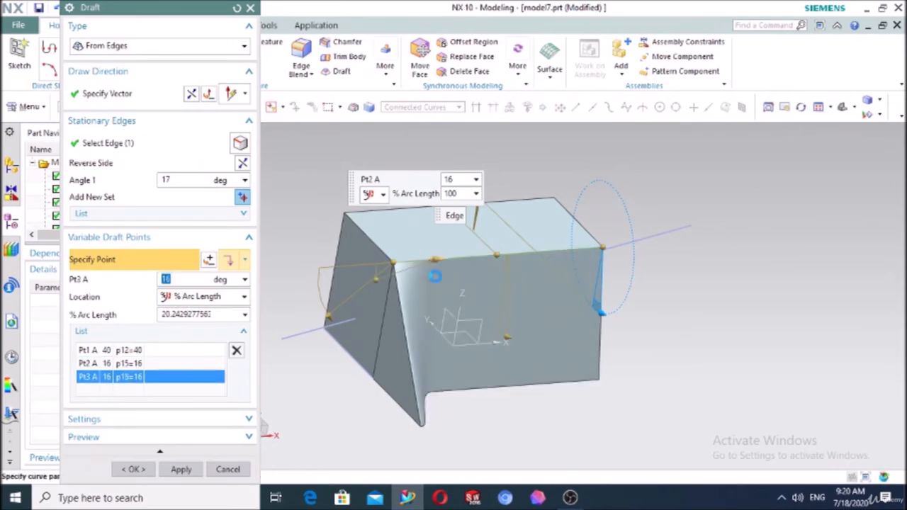
pyautogui.moveTo(450, 262); pyautogui.dragTo(465, 262)
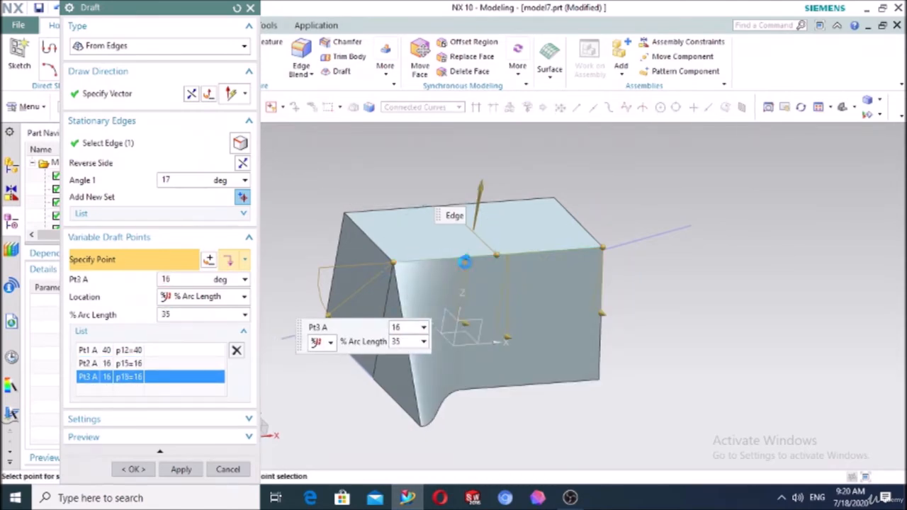
pyautogui.moveTo(469, 331); pyautogui.dragTo(475, 312)
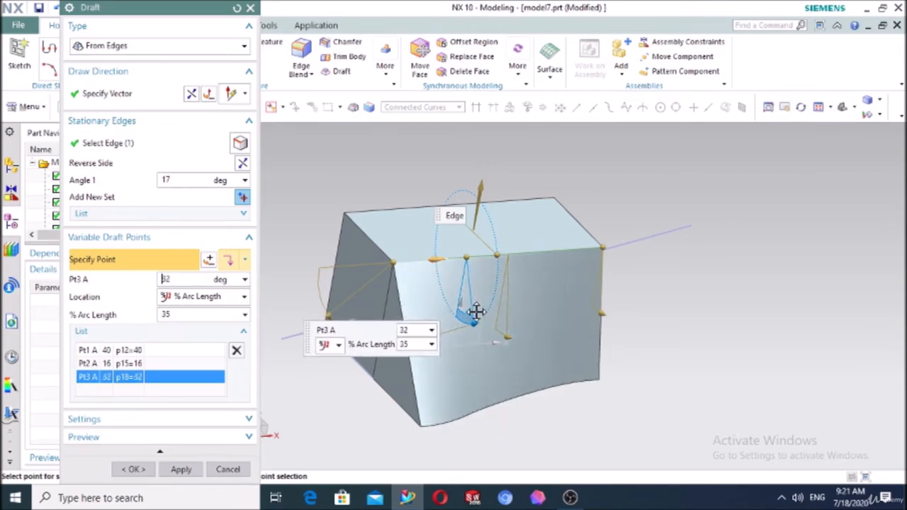
pyautogui.click(133, 469)
pyautogui.moveTo(762, 388); pyautogui.dragTo(737, 372, button='middle')
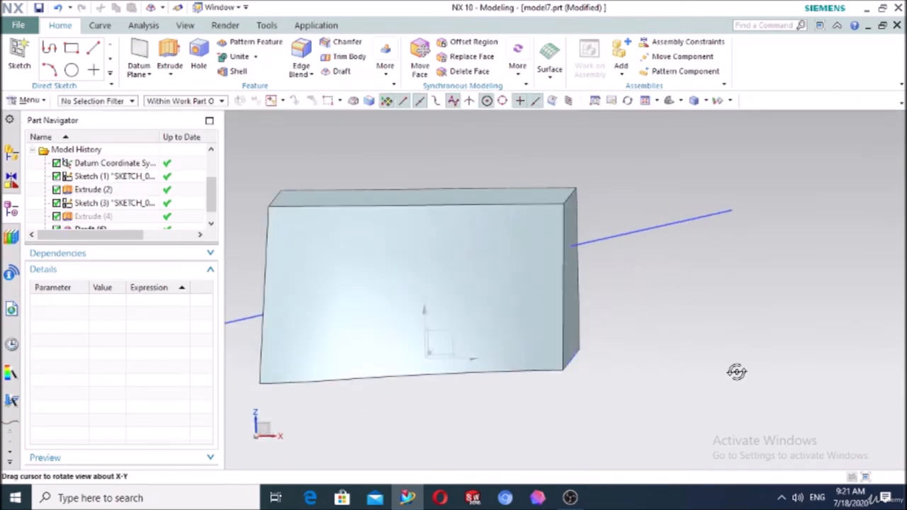
pyautogui.scroll(-1, 124, 230)
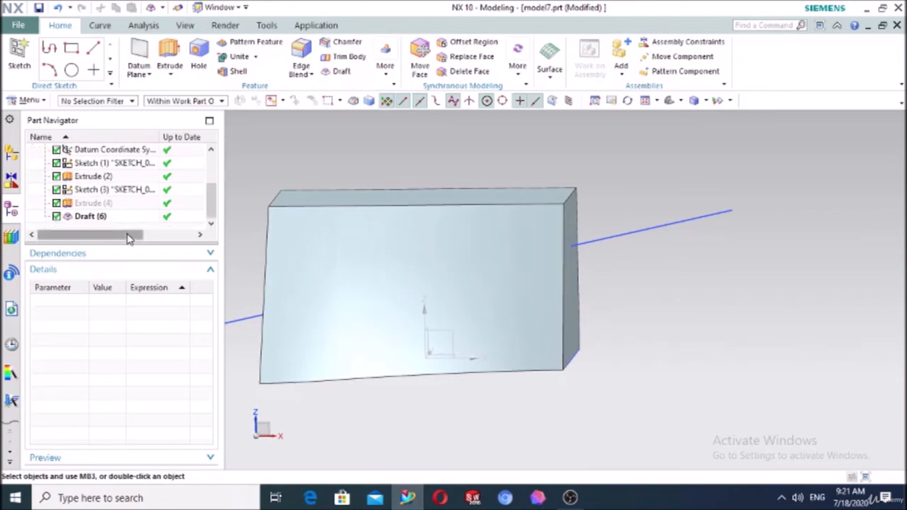
pyautogui.click(85, 217)
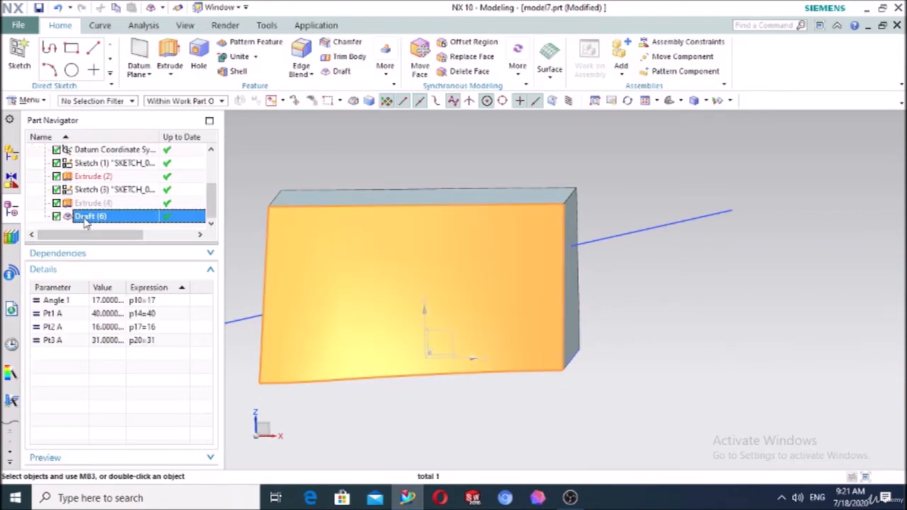
pyautogui.doubleClick(85, 217)
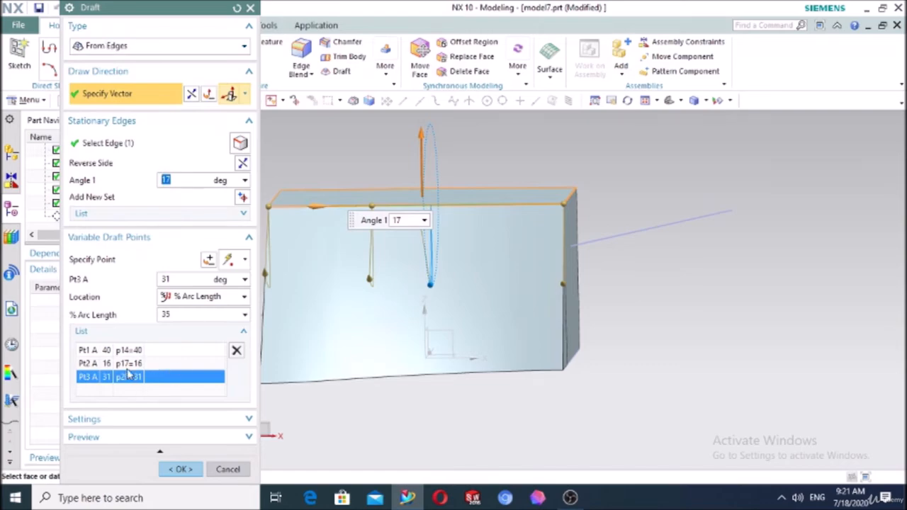
pyautogui.click(120, 46)
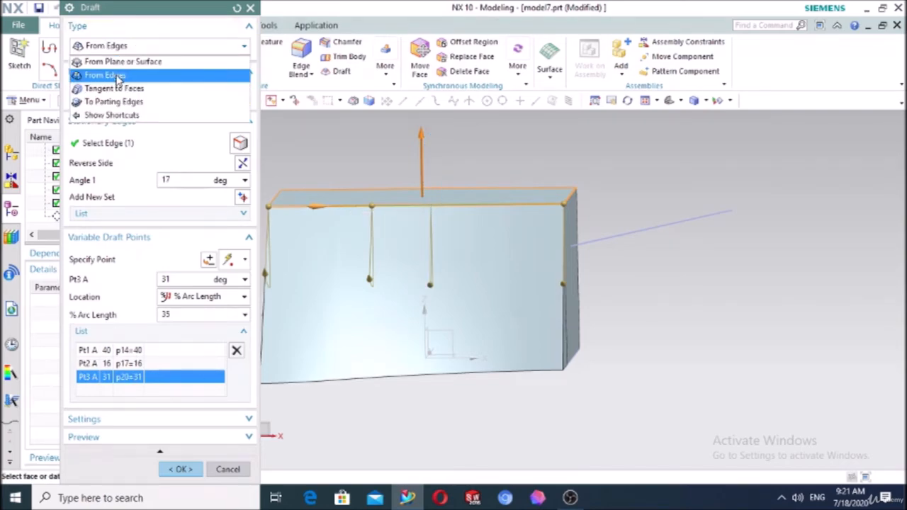
pyautogui.click(117, 77)
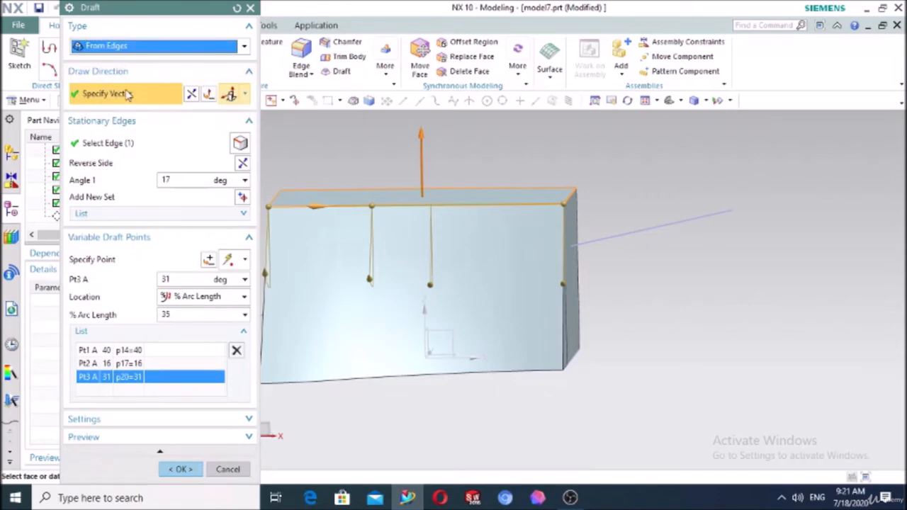
pyautogui.click(236, 350)
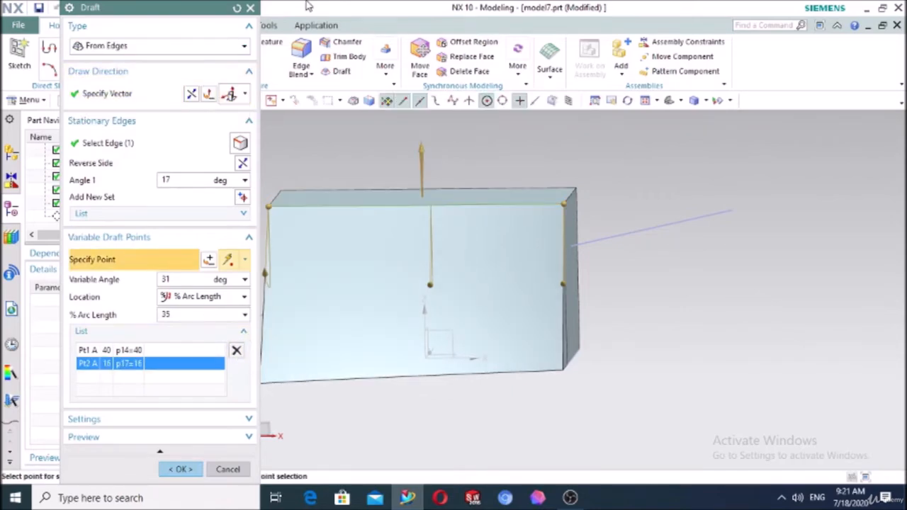
pyautogui.click(250, 9)
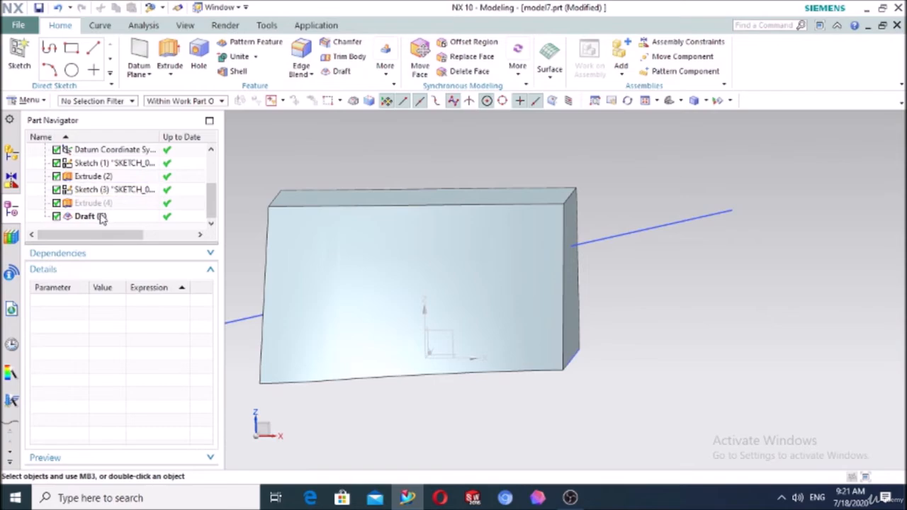
pyautogui.click(101, 217)
pyautogui.doubleClick(101, 217)
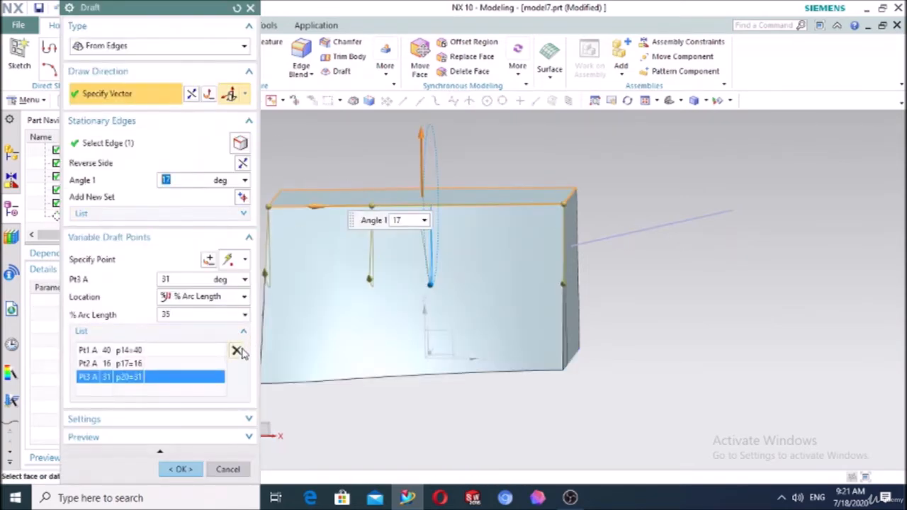
pyautogui.click(236, 350)
pyautogui.click(237, 351)
pyautogui.click(237, 351)
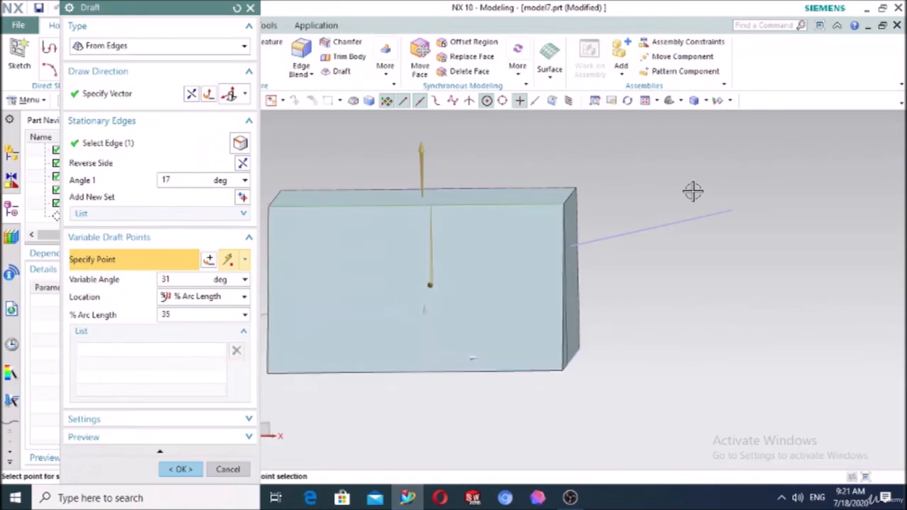
pyautogui.click(117, 46)
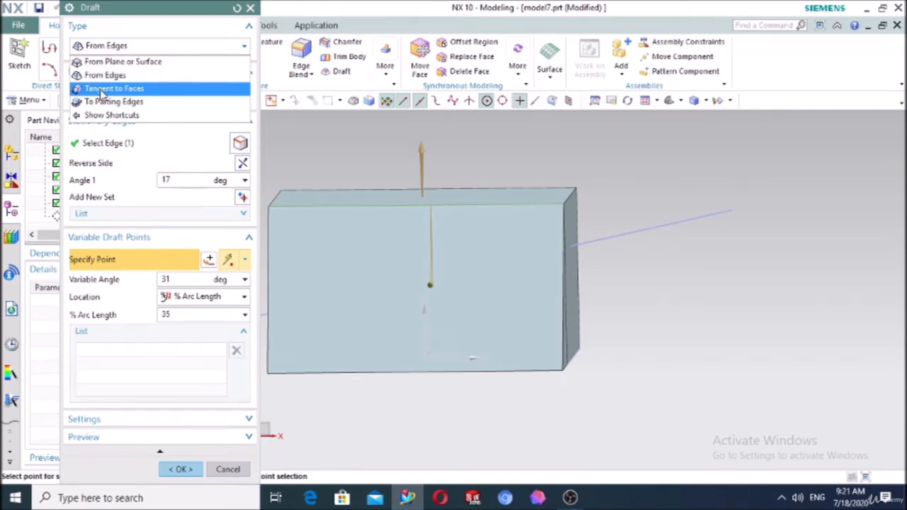
pyautogui.click(251, 8)
pyautogui.moveTo(663, 203); pyautogui.dragTo(745, 237, button='middle')
pyautogui.click(91, 217)
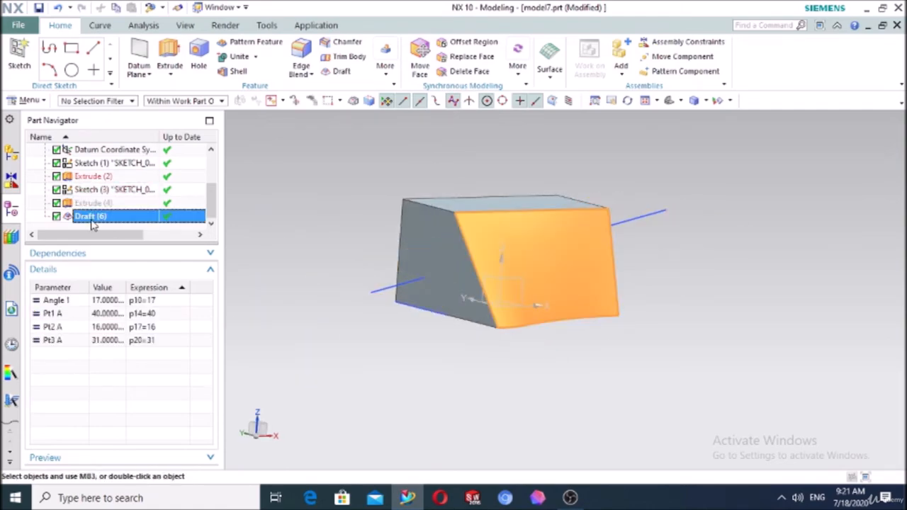
# Delete Draft (6) and round the block's top-left edge with a 20 mm edge blend
pyautogui.press('Delete')
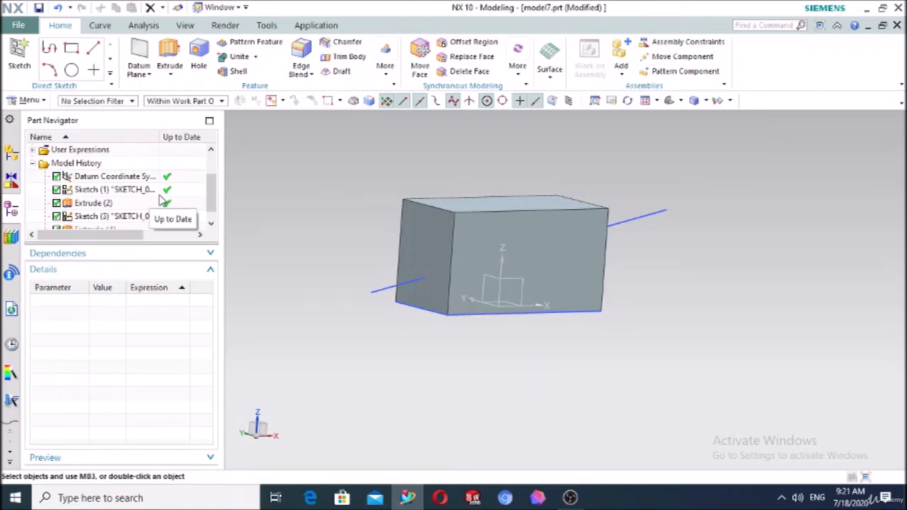
pyautogui.click(300, 51)
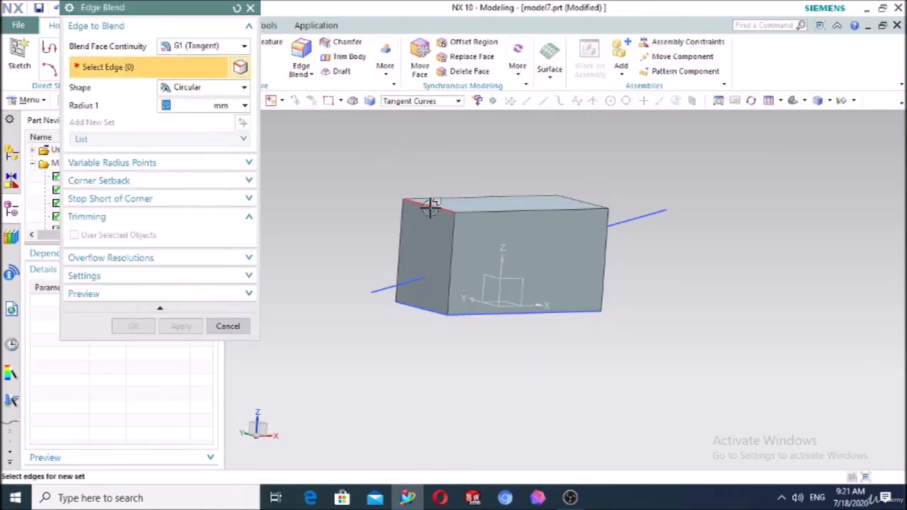
pyautogui.click(431, 205)
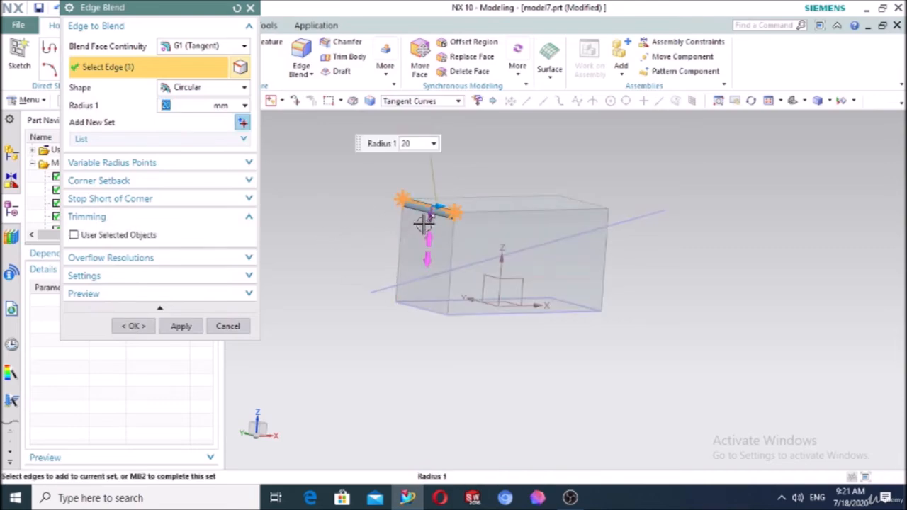
pyautogui.click(138, 327)
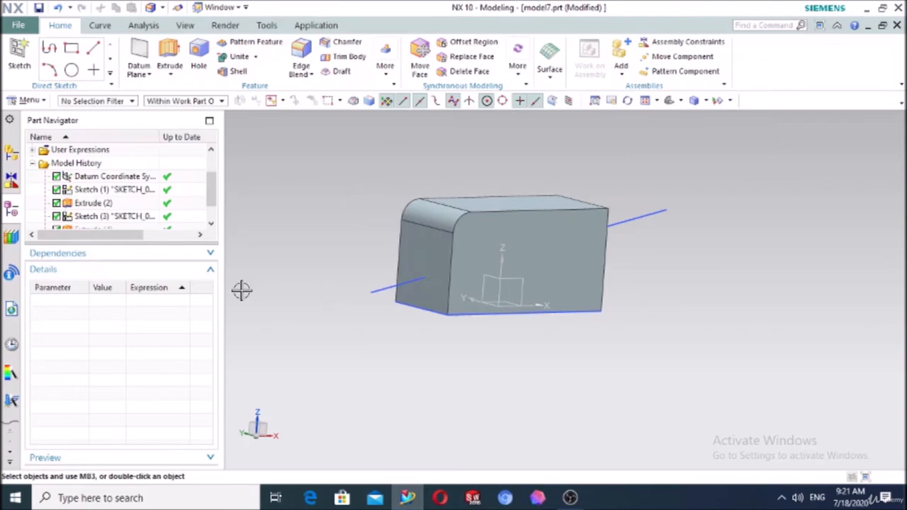
# Set up a 10° From Plane or Surface draft with top face stationary on the left tangent faces
pyautogui.click(337, 71)
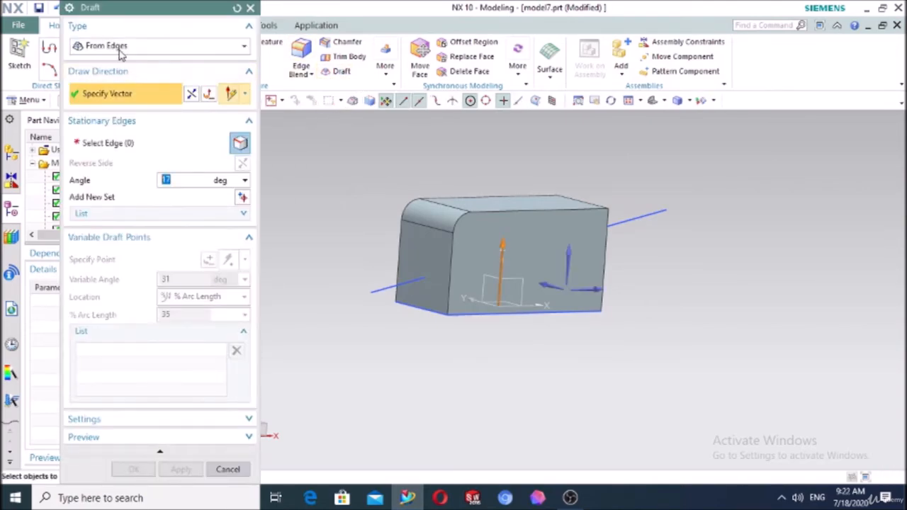
pyautogui.click(121, 45)
pyautogui.click(138, 61)
pyautogui.click(481, 203)
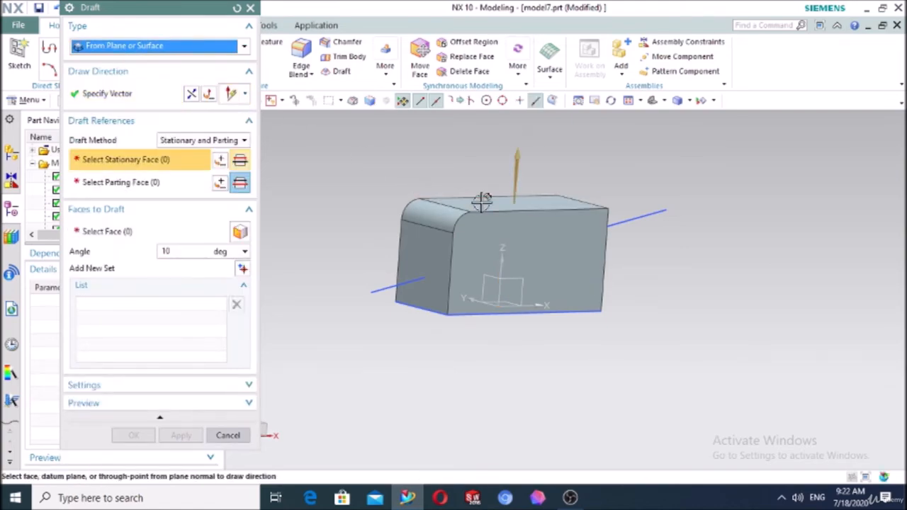
pyautogui.click(216, 140)
pyautogui.click(196, 154)
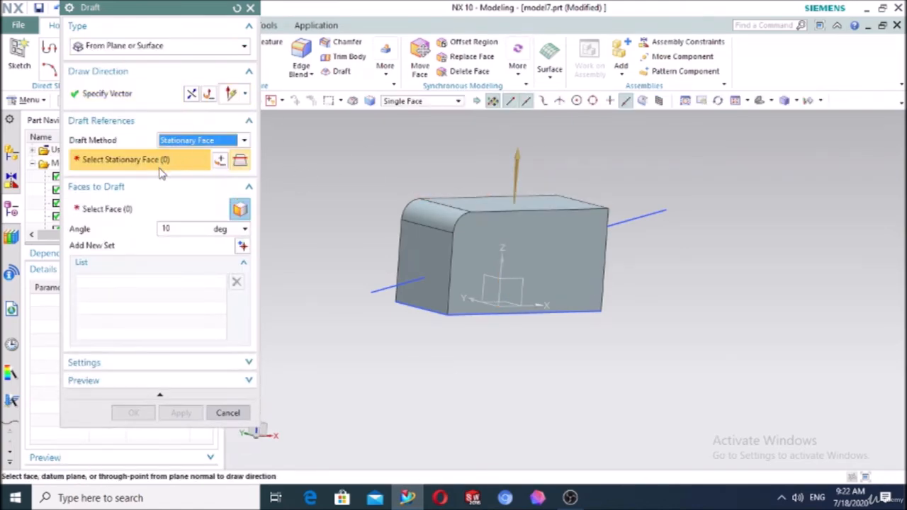
pyautogui.click(480, 203)
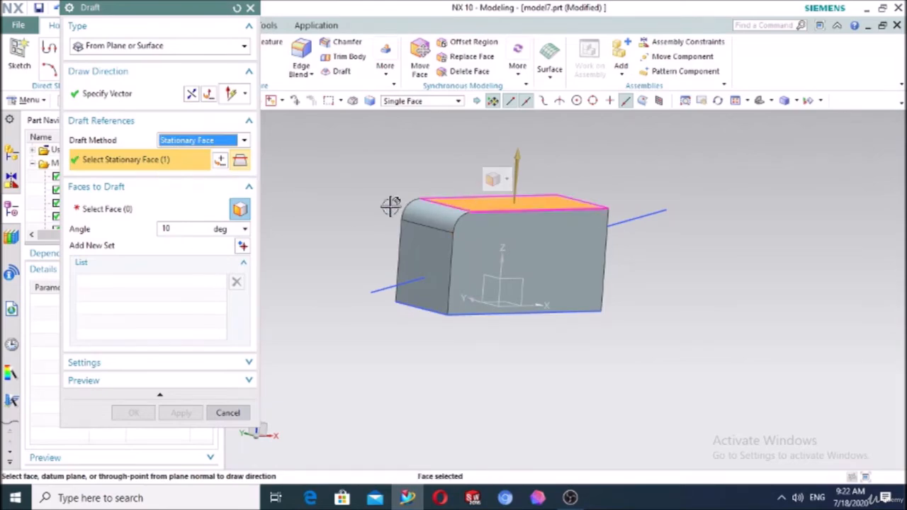
pyautogui.click(142, 208)
pyautogui.click(401, 259)
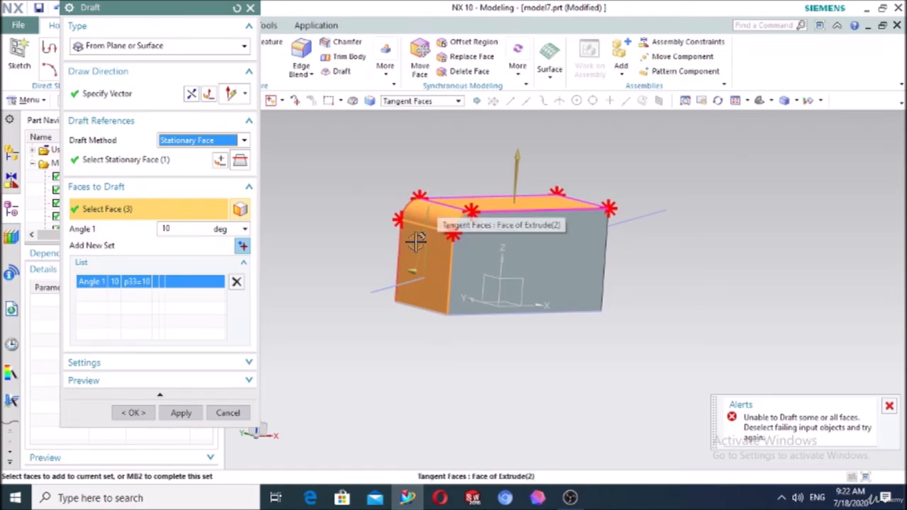
pyautogui.scroll(5, 449, 209)
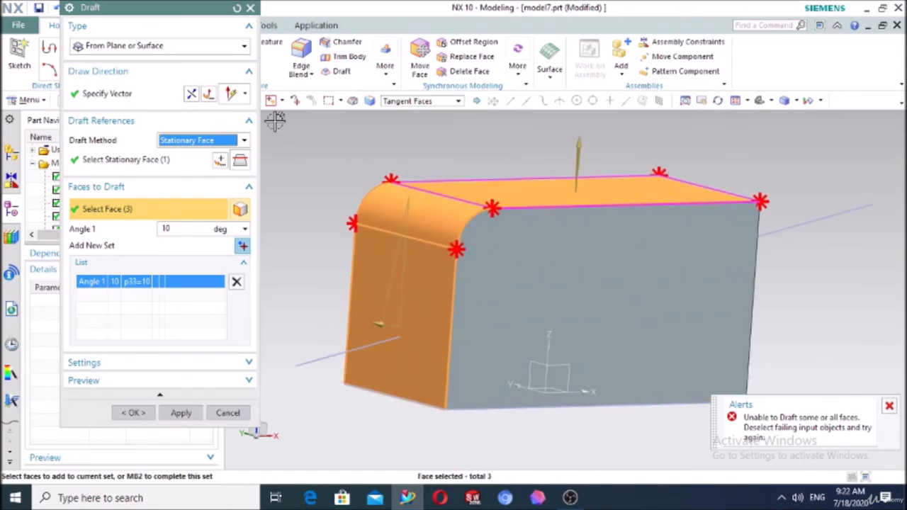
pyautogui.click(145, 47)
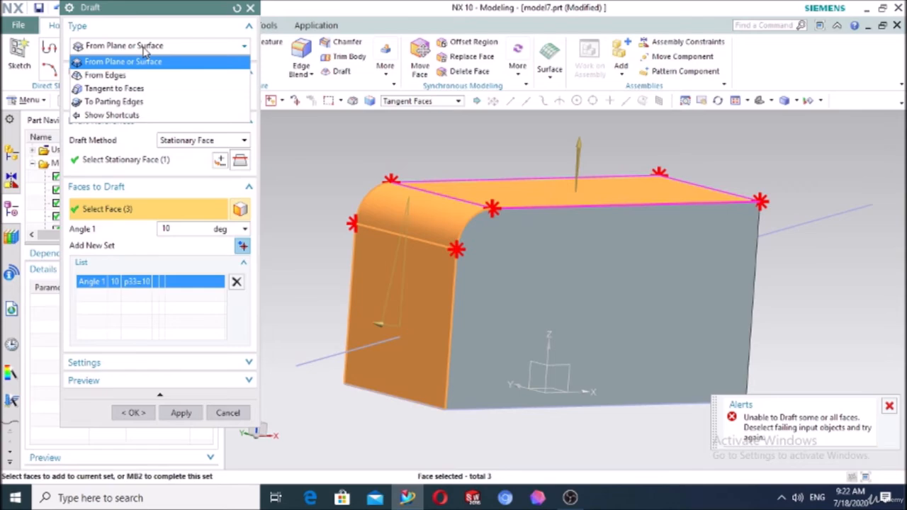
# Try a Tangent to Faces draft on the left faces at 23°, then cancel without applying
pyautogui.click(115, 89)
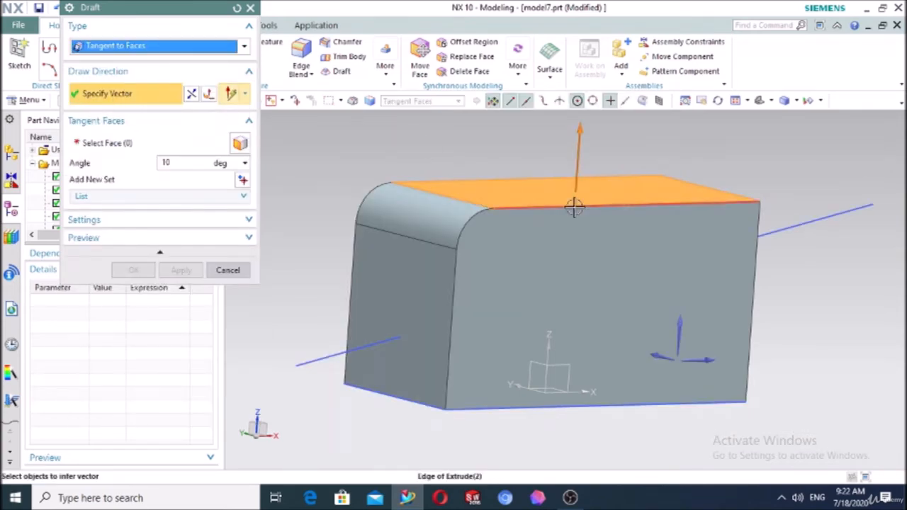
pyautogui.click(496, 187)
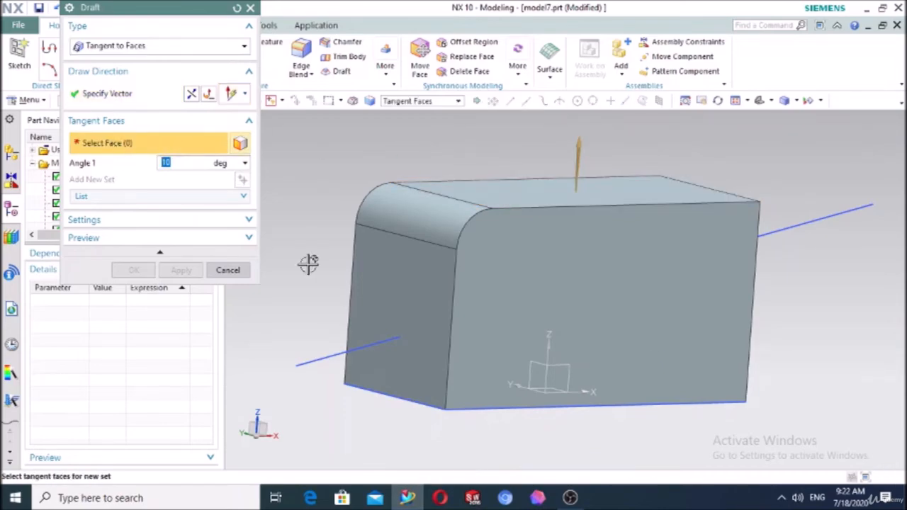
pyautogui.click(411, 274)
pyautogui.scroll(-3, 422, 304)
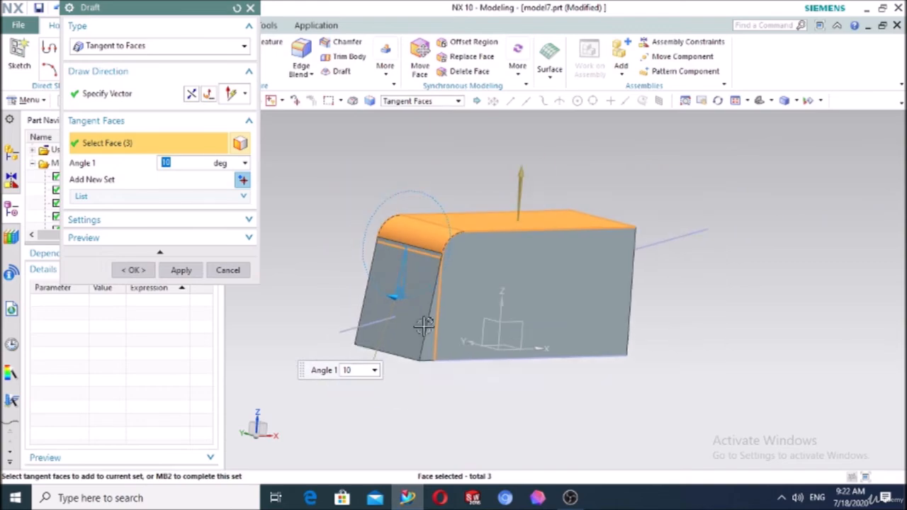
pyautogui.moveTo(424, 325); pyautogui.dragTo(385, 382, button='middle')
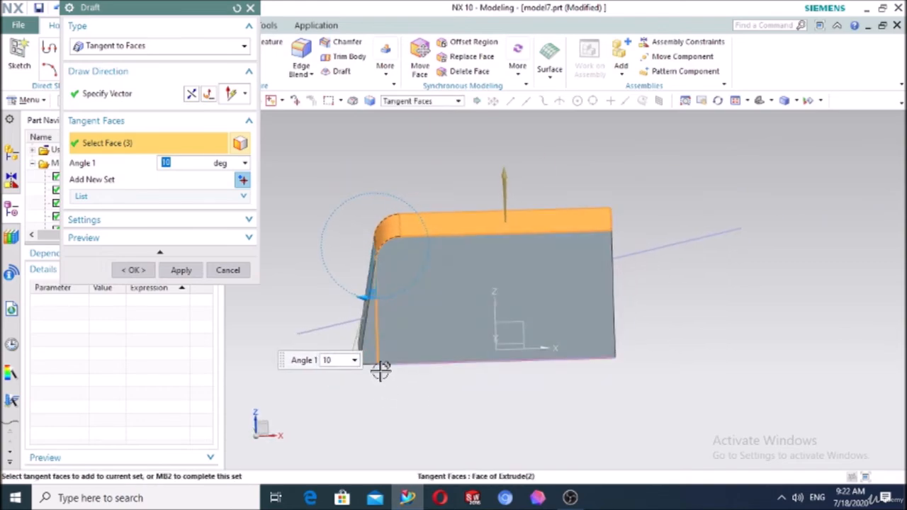
pyautogui.moveTo(360, 302)
pyautogui.mouseDown()
pyautogui.moveTo(340, 294)
pyautogui.moveTo(357, 300)
pyautogui.moveTo(351, 306)
pyautogui.mouseUp()
pyautogui.moveTo(379, 413); pyautogui.dragTo(417, 406, button='middle')
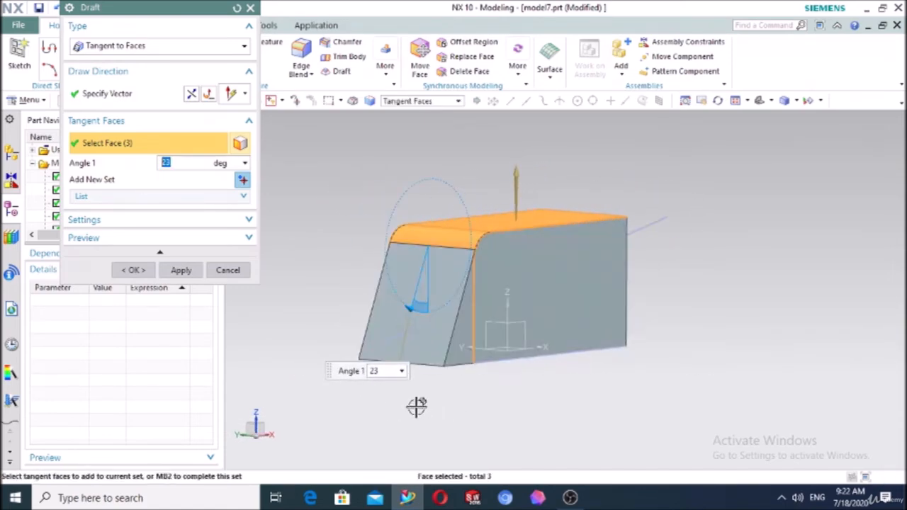
pyautogui.click(236, 270)
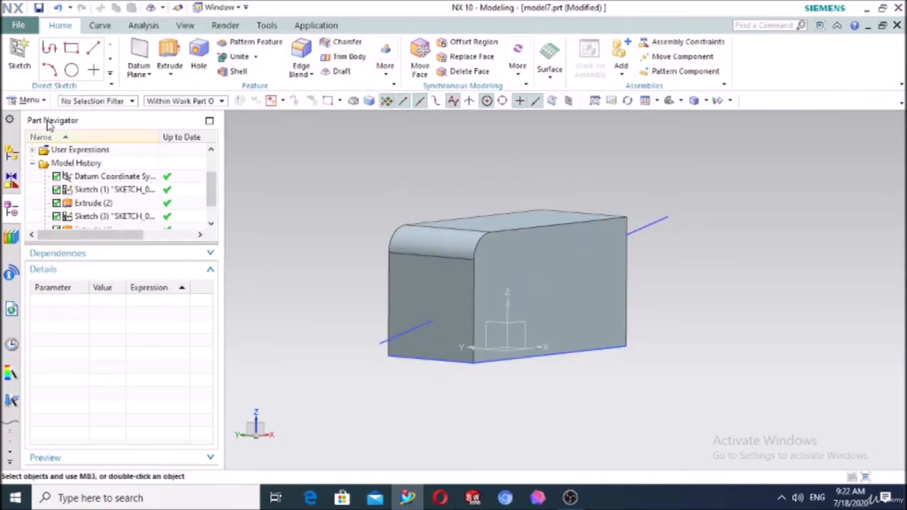
pyautogui.click(337, 76)
pyautogui.click(106, 51)
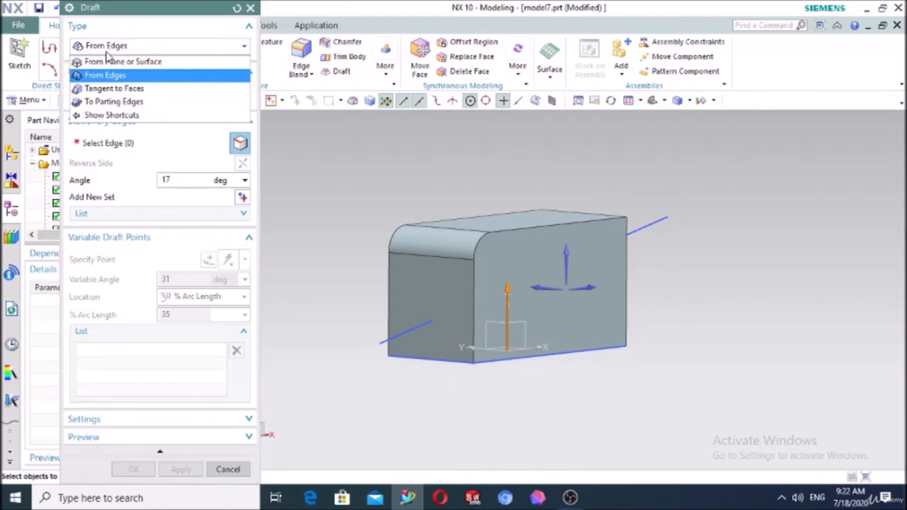
pyautogui.click(122, 103)
pyautogui.moveTo(350, 246); pyautogui.dragTo(310, 257, button='middle')
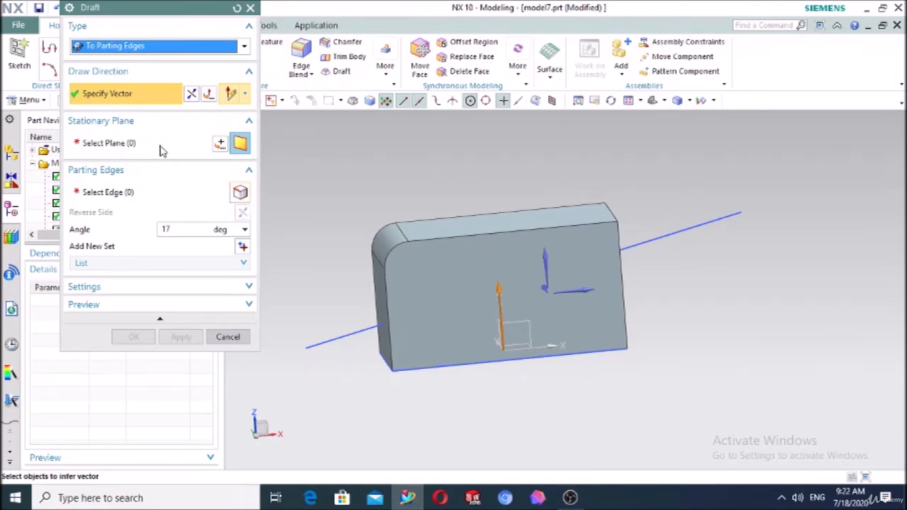
pyautogui.click(431, 226)
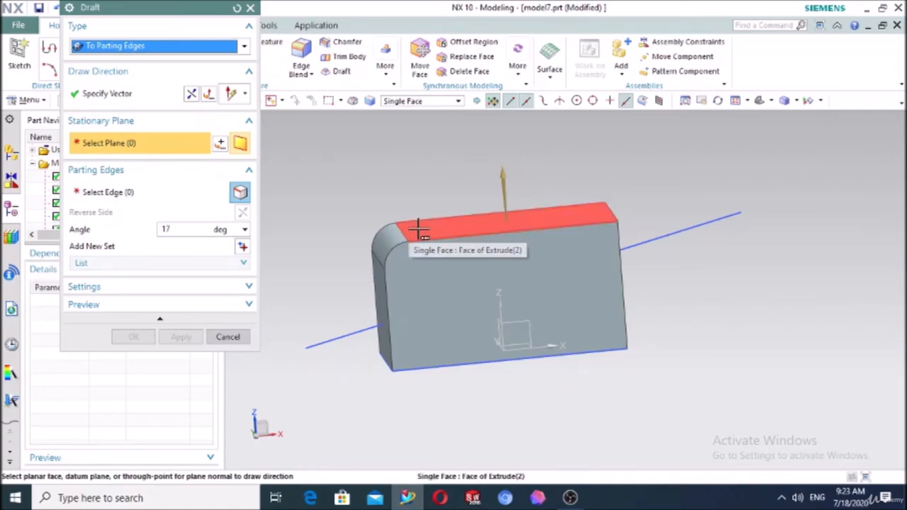
pyautogui.click(250, 8)
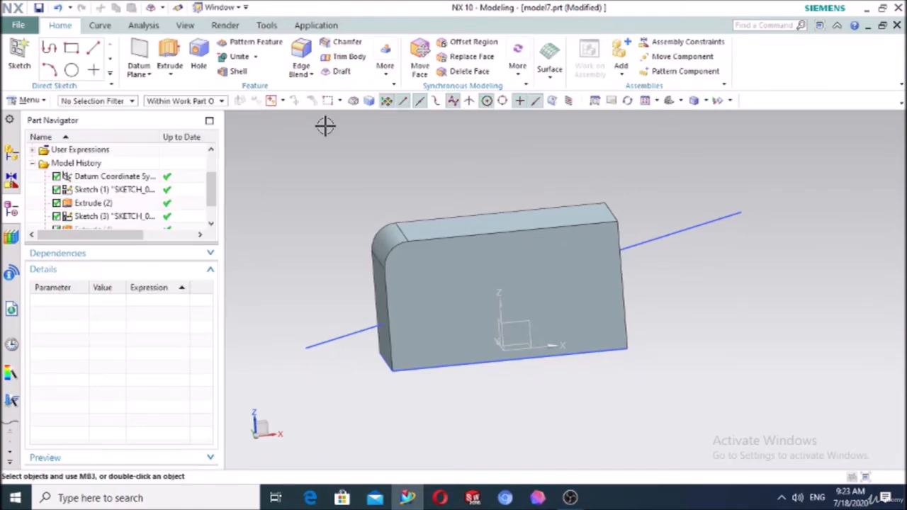
# Split the block using the Extrude (4) sheet as the cutting tool
pyautogui.click(388, 73)
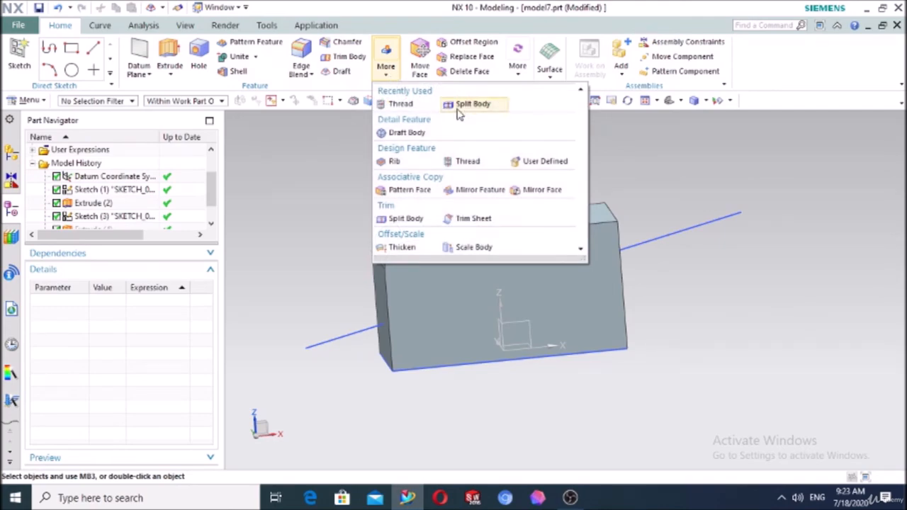
pyautogui.click(468, 103)
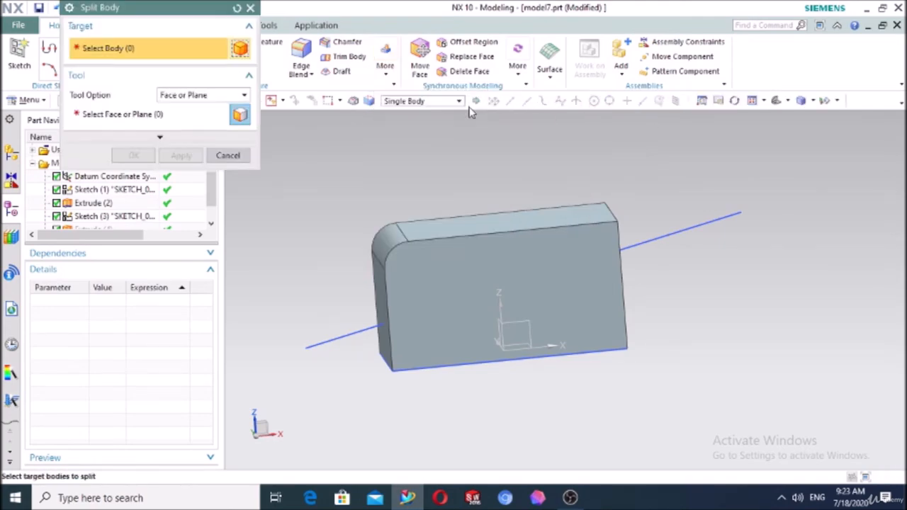
pyautogui.click(415, 269)
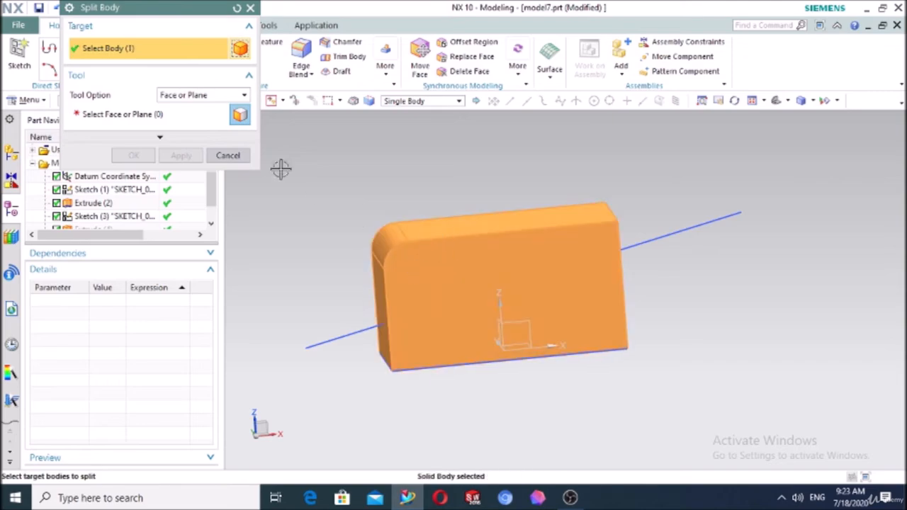
pyautogui.click(139, 122)
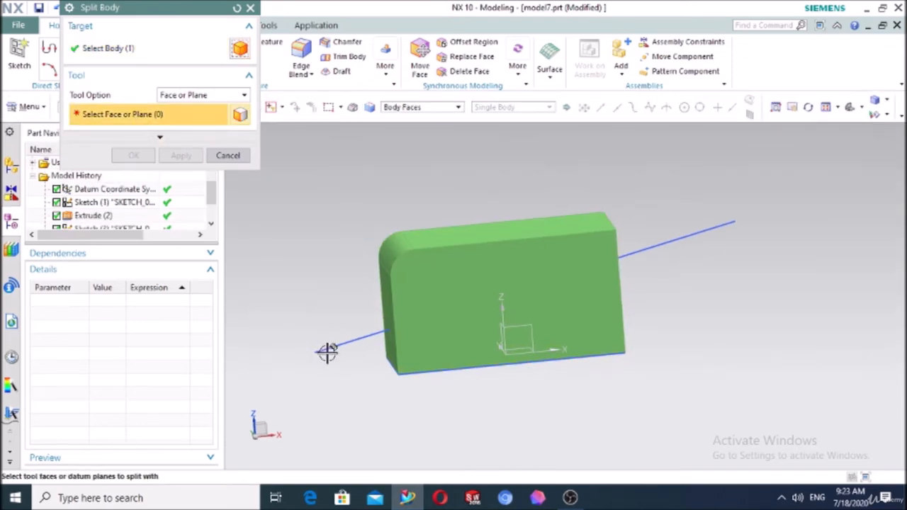
pyautogui.scroll(-1, 160, 236)
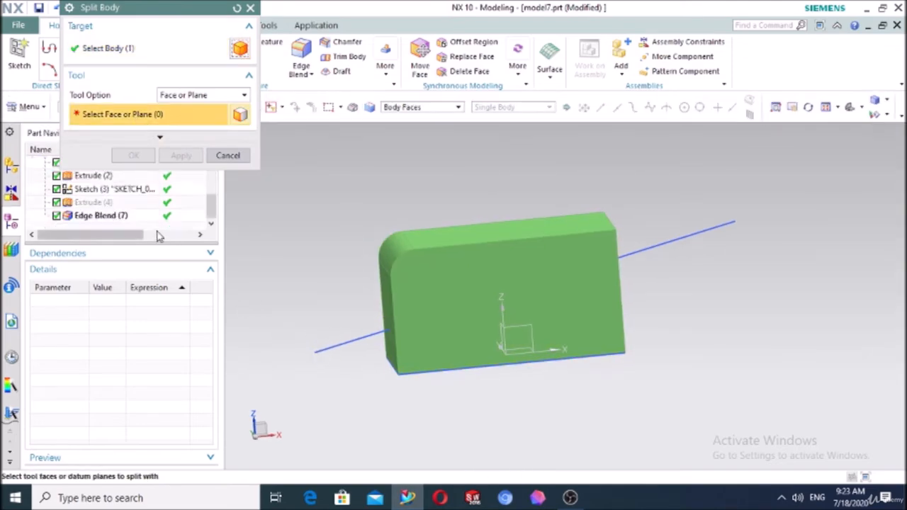
pyautogui.click(98, 206)
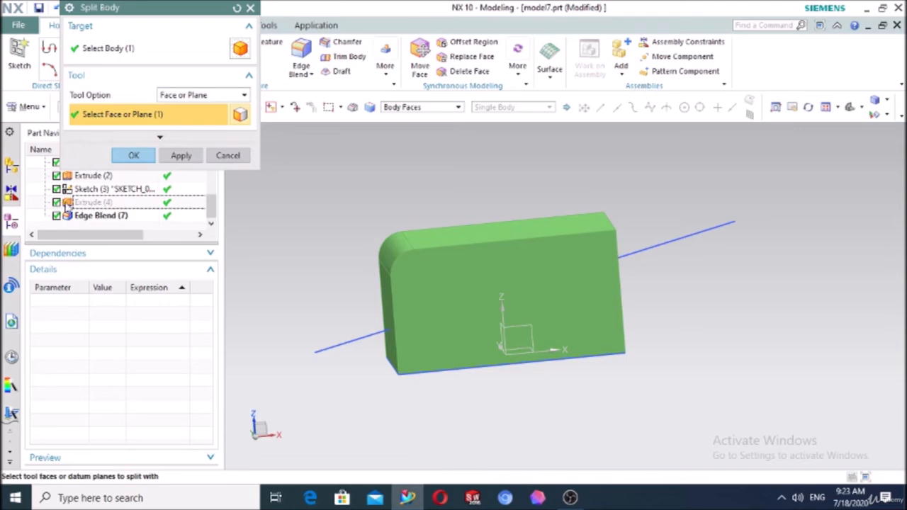
pyautogui.rightClick(100, 207)
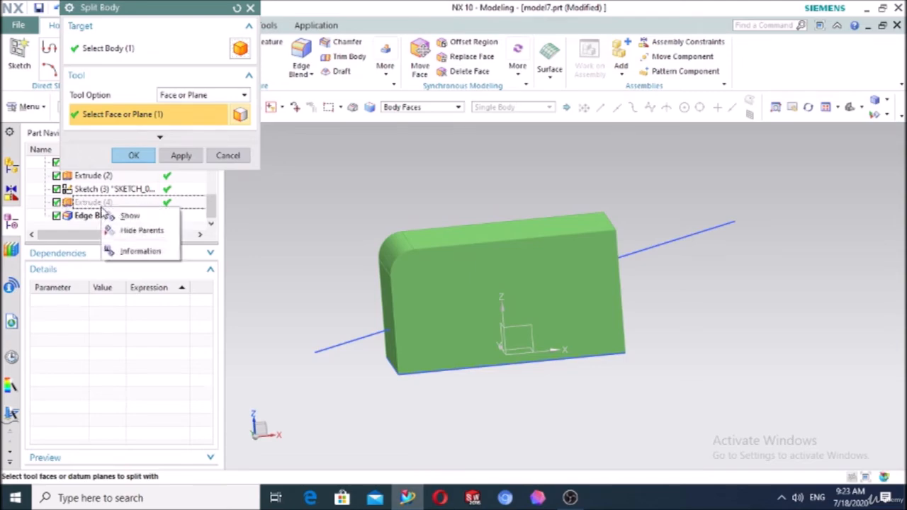
pyautogui.click(129, 214)
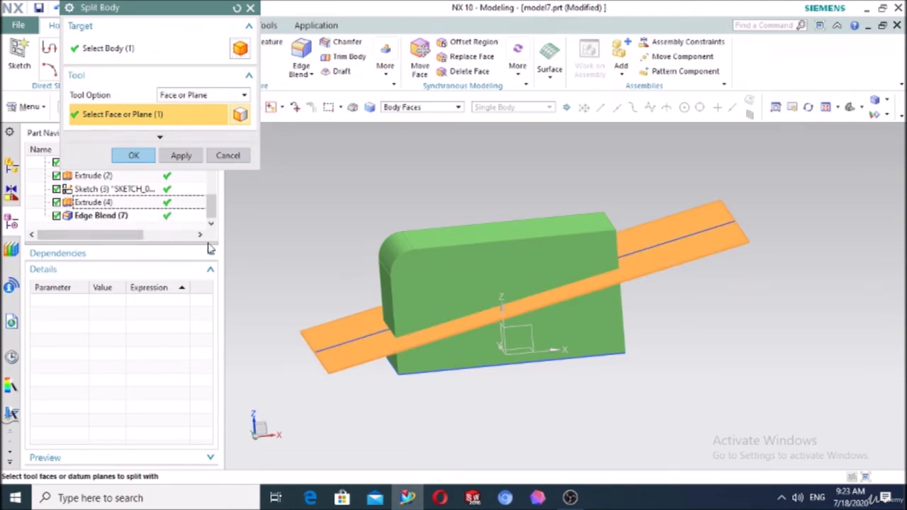
pyautogui.click(133, 155)
# Hide the Extrude (4) sheet again to reveal the split block
pyautogui.click(333, 363)
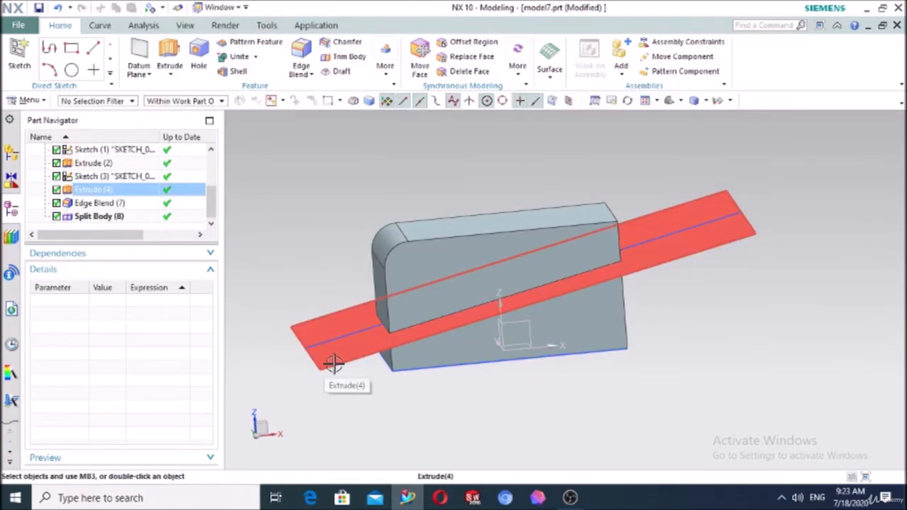
pyautogui.click(333, 363)
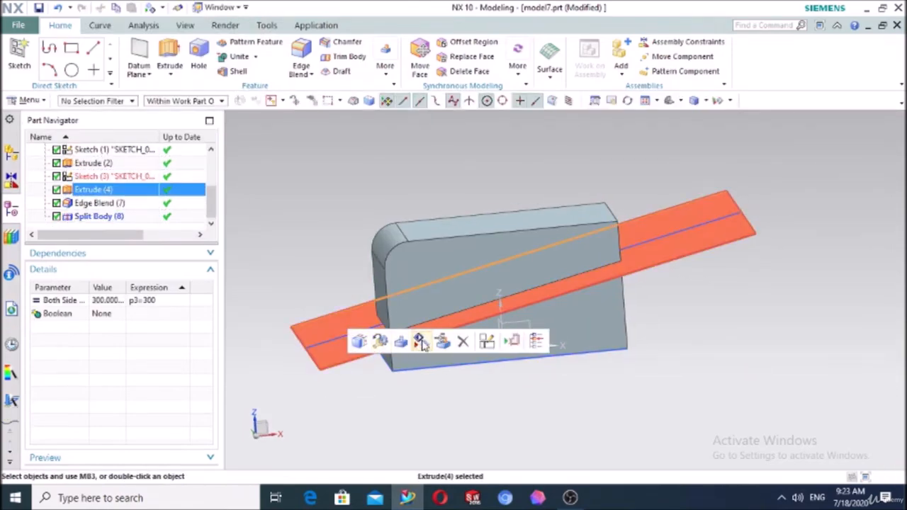
pyautogui.click(420, 341)
pyautogui.moveTo(425, 401); pyautogui.dragTo(443, 370, button='middle')
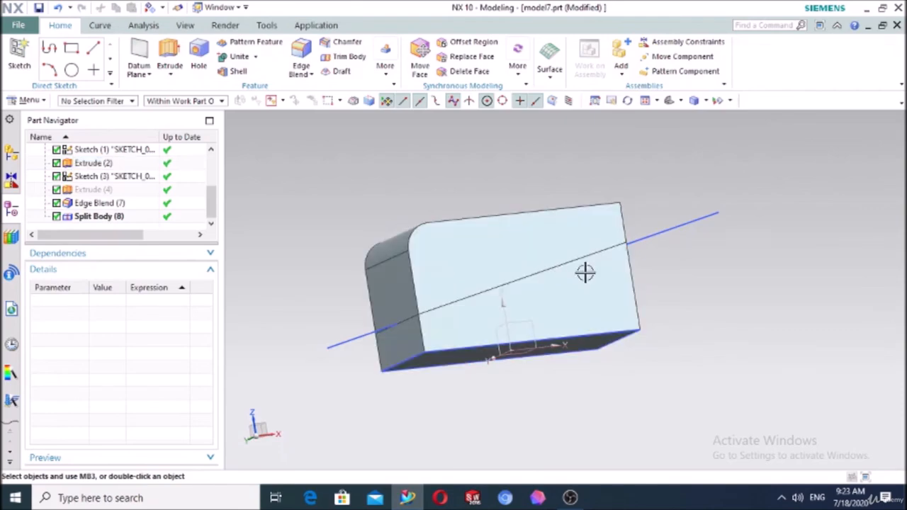
pyautogui.moveTo(318, 336); pyautogui.dragTo(342, 152, button='middle')
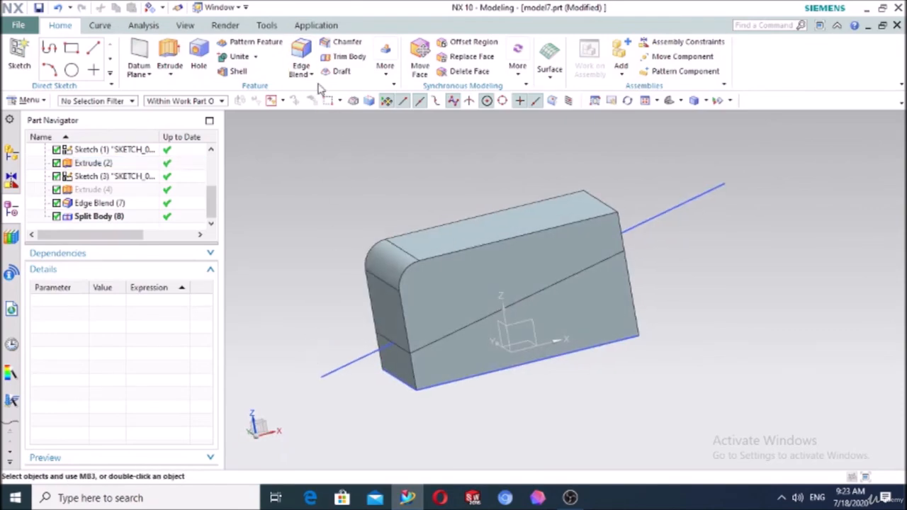
pyautogui.click(338, 72)
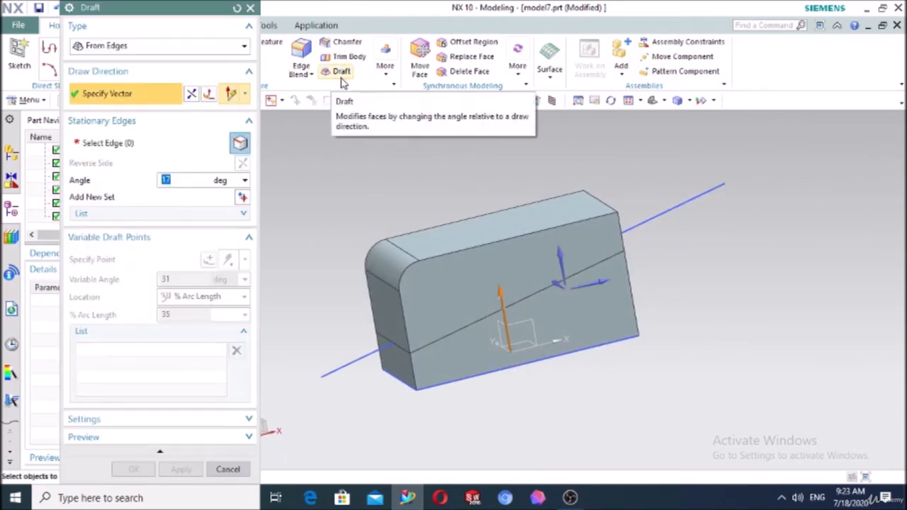
# Set up a To Parting Edges draft from the top face and pick three parting edges along the split
pyautogui.click(135, 48)
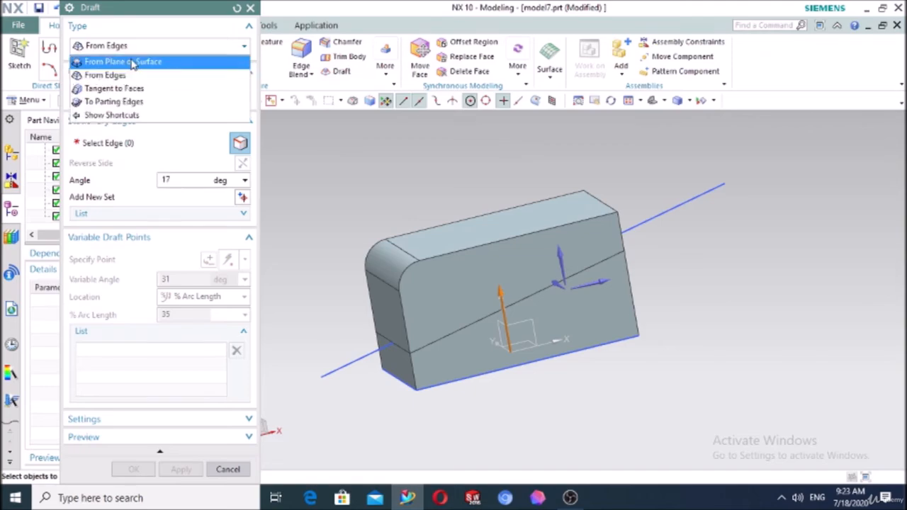
pyautogui.click(118, 105)
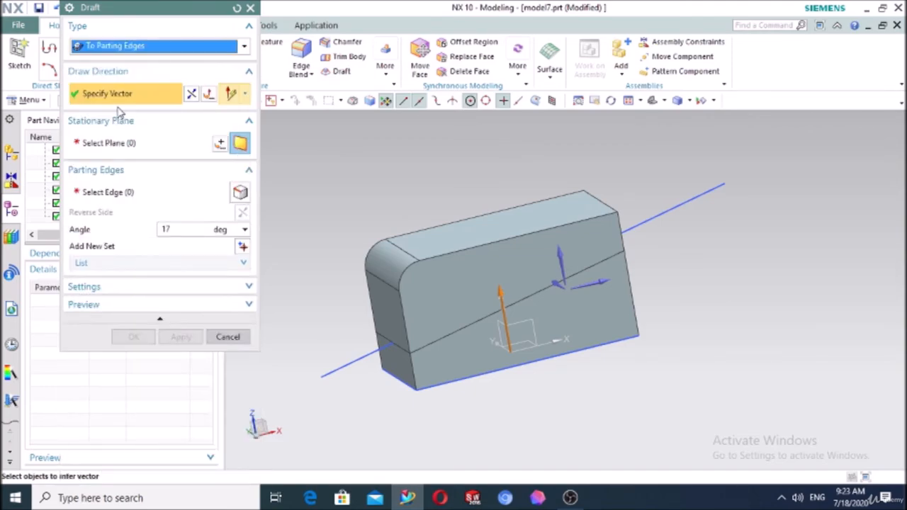
pyautogui.click(459, 234)
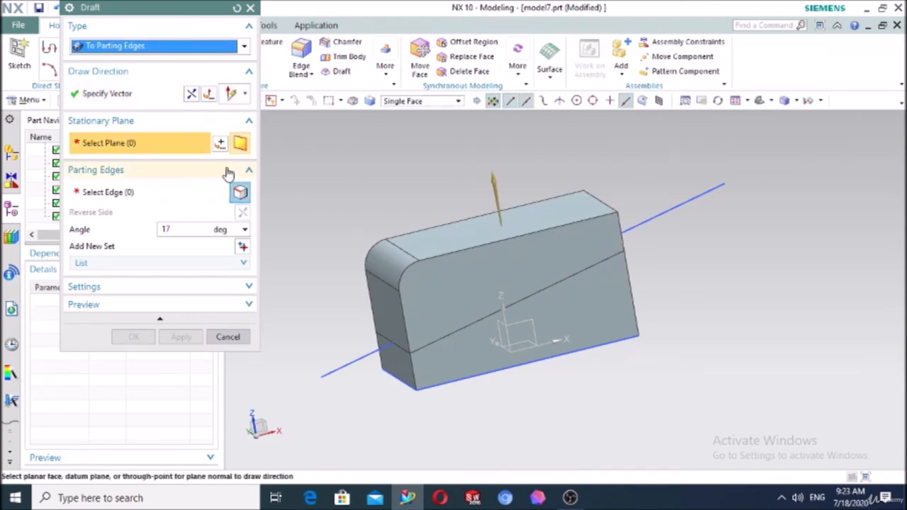
pyautogui.click(439, 241)
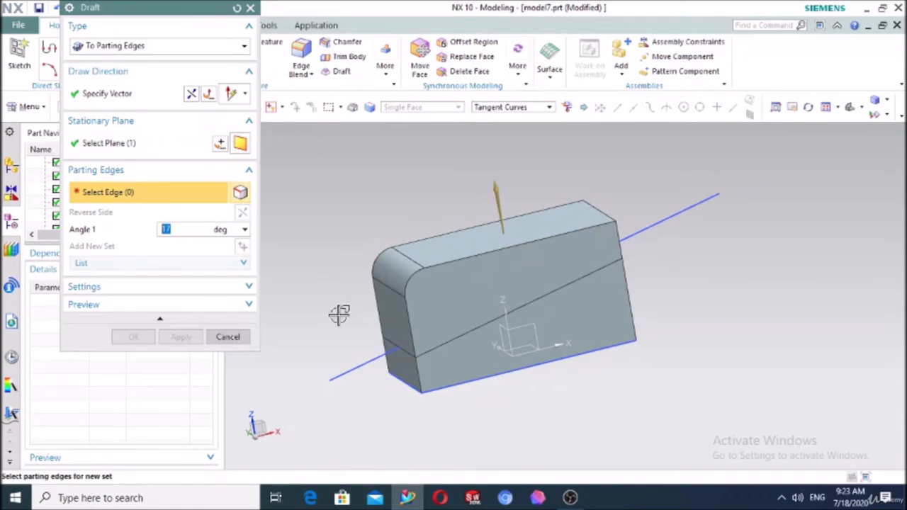
pyautogui.click(462, 334)
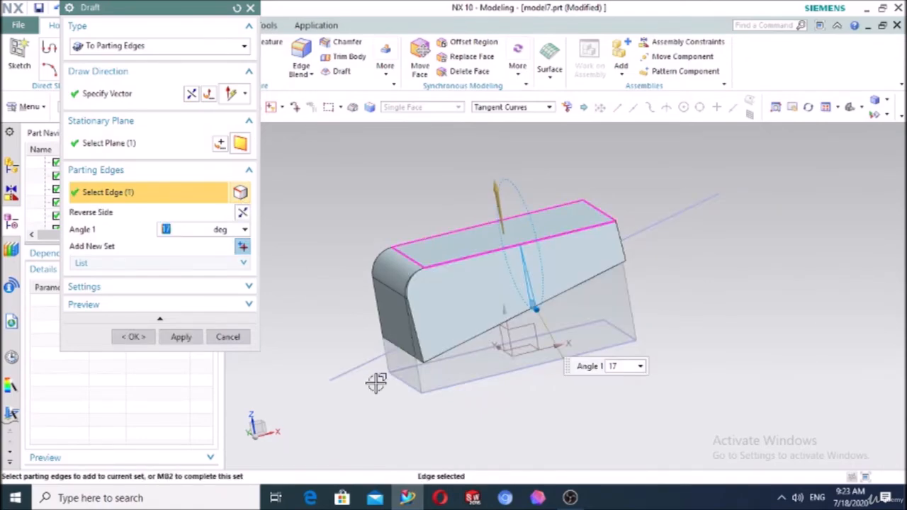
pyautogui.moveTo(375, 380); pyautogui.dragTo(427, 374, button='middle')
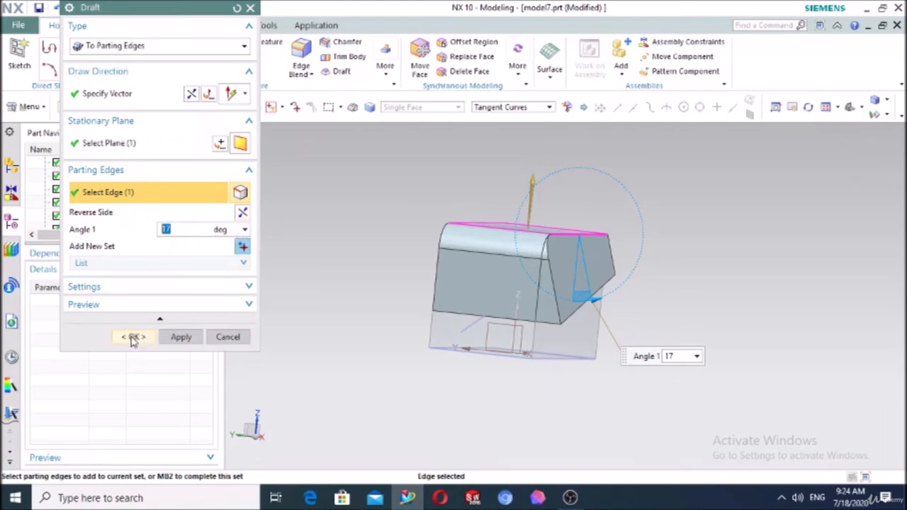
pyautogui.moveTo(409, 333); pyautogui.dragTo(373, 355, button='middle')
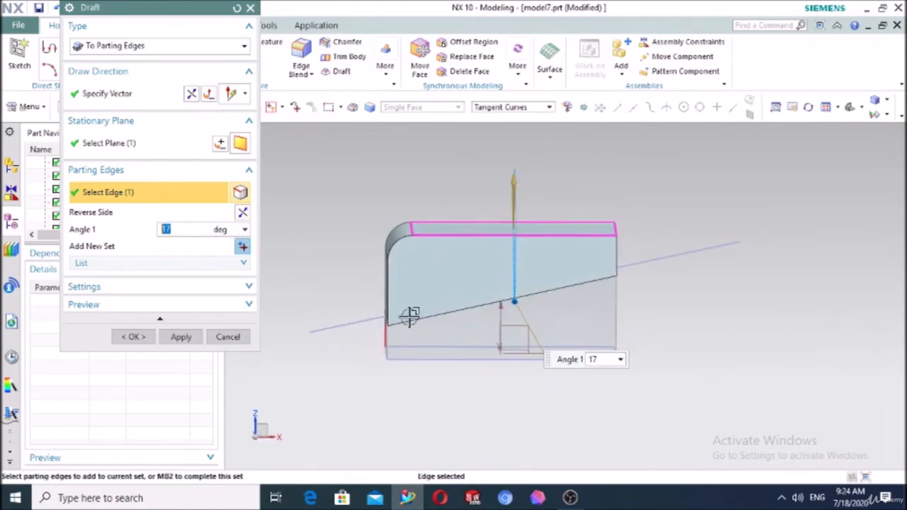
pyautogui.moveTo(733, 376); pyautogui.dragTo(702, 383, button='middle')
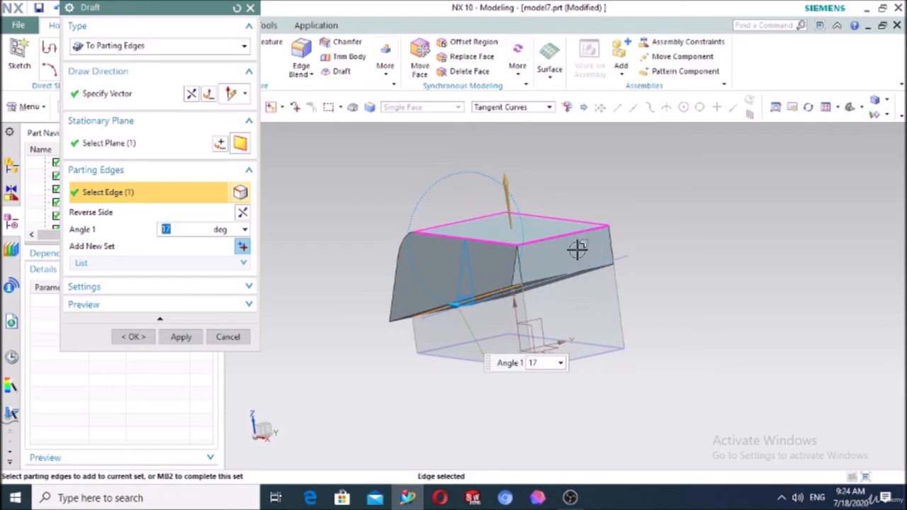
pyautogui.click(577, 270)
pyautogui.moveTo(705, 288); pyautogui.dragTo(640, 294, button='middle')
pyautogui.click(488, 278)
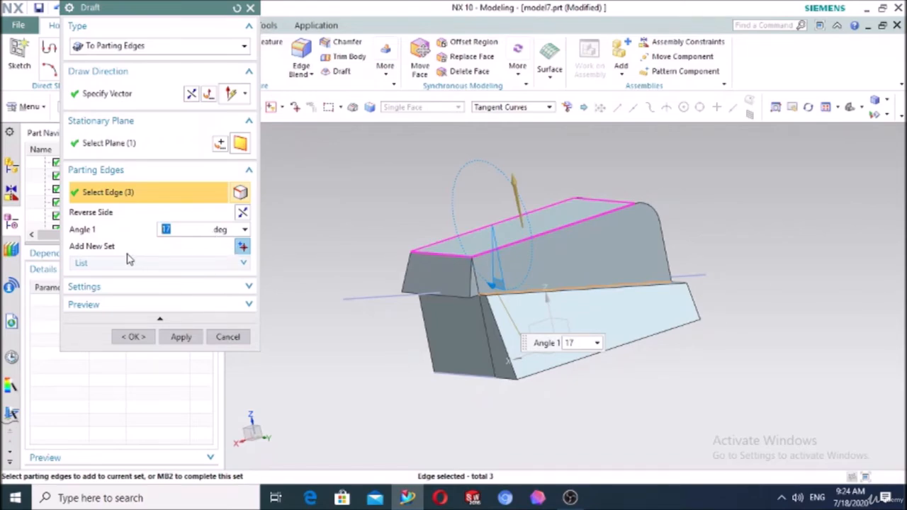
# Remove the extra angle sets, keep the parting edges at 10°, and apply the draft
pyautogui.click(107, 265)
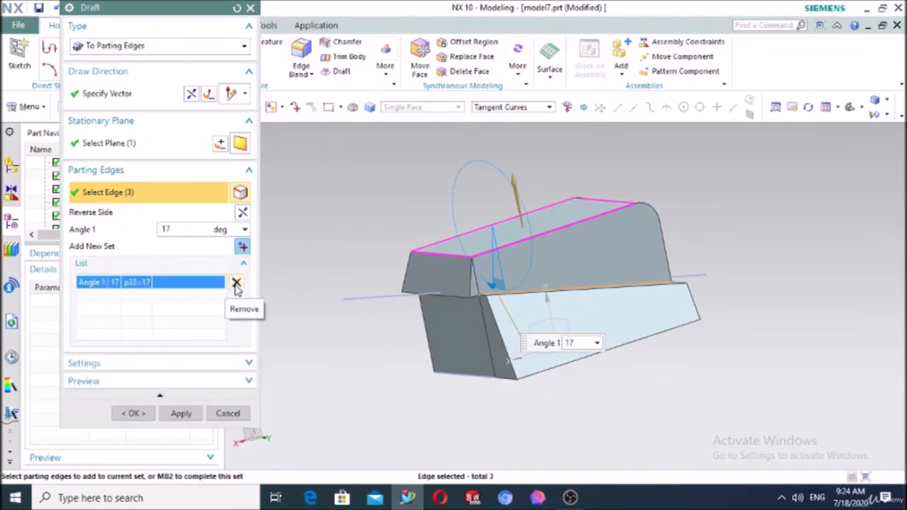
pyautogui.click(236, 283)
pyautogui.moveTo(309, 316); pyautogui.dragTo(416, 307, button='middle')
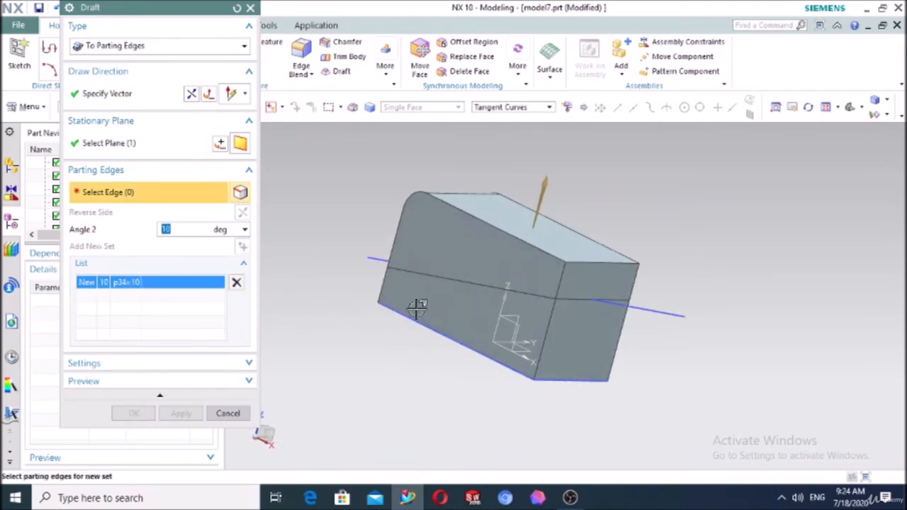
pyautogui.click(458, 282)
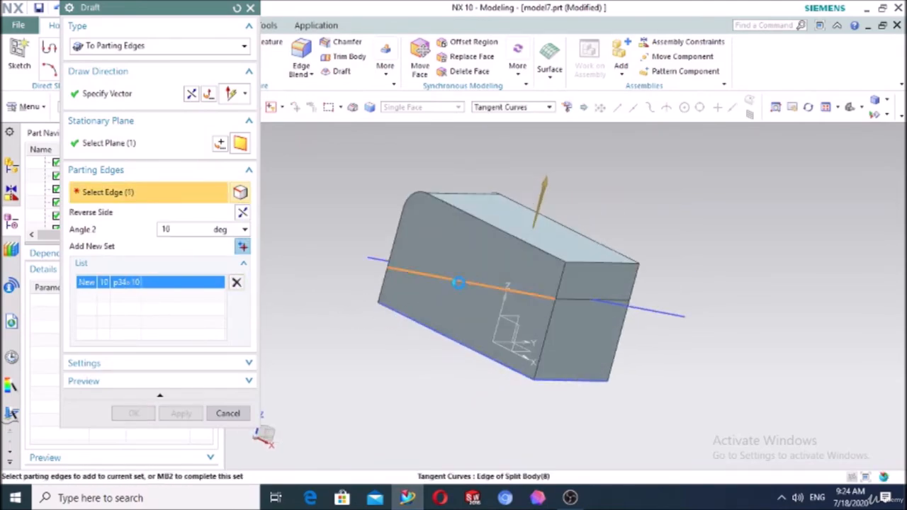
pyautogui.click(582, 303)
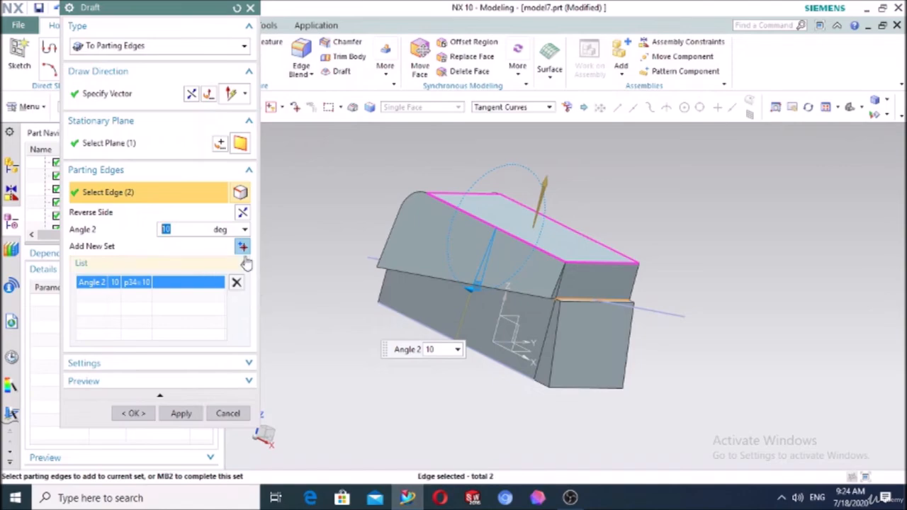
pyautogui.click(236, 283)
pyautogui.click(581, 300)
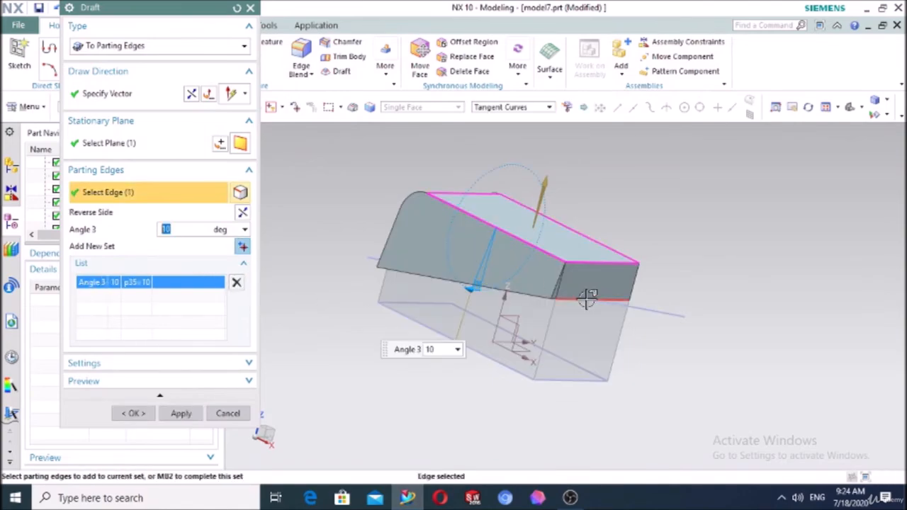
pyautogui.click(579, 300)
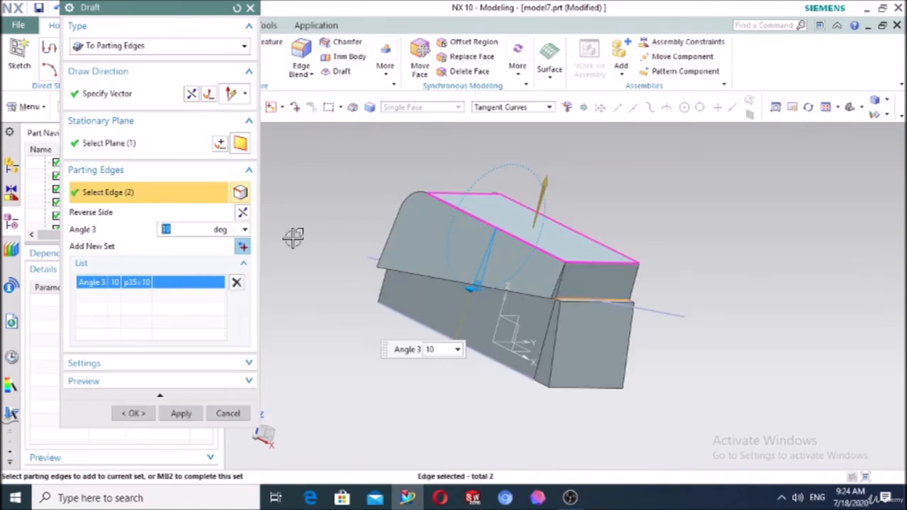
pyautogui.click(235, 282)
pyautogui.click(428, 275)
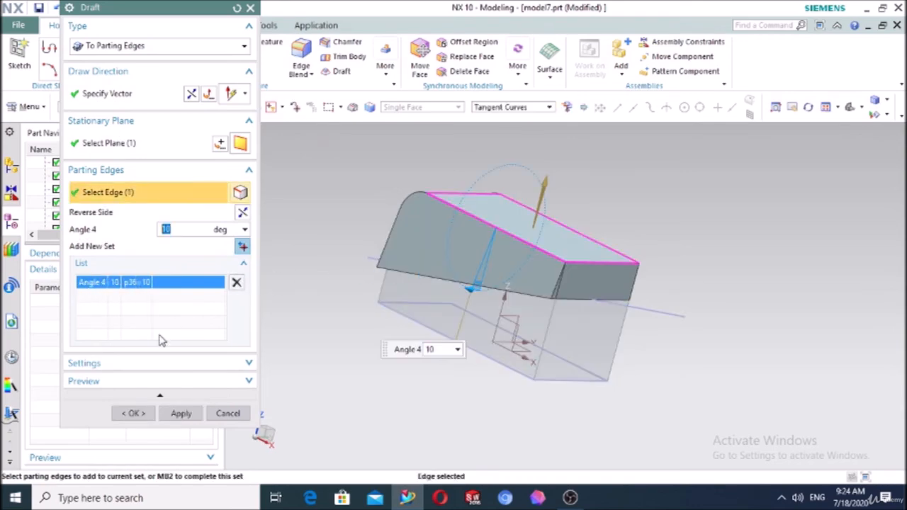
pyautogui.click(133, 413)
pyautogui.moveTo(427, 319); pyautogui.dragTo(481, 340, button='middle')
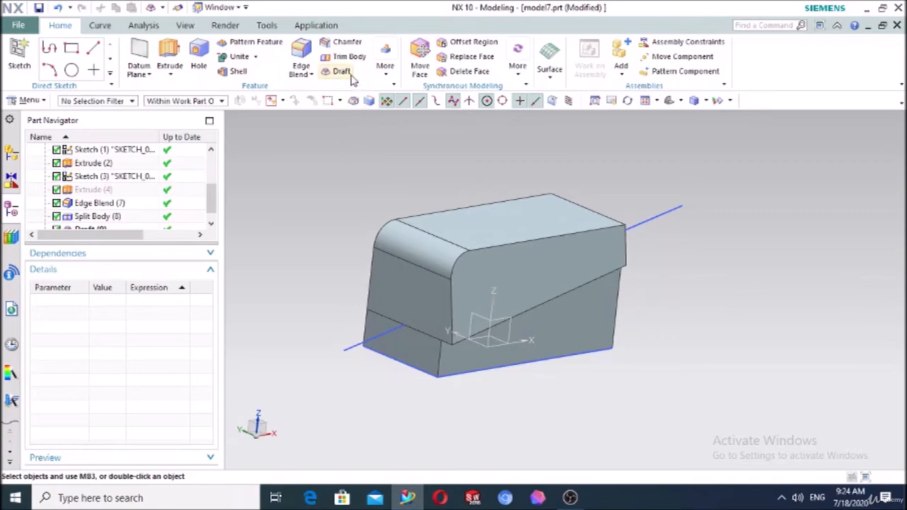
# Delete the Draft (9), Split Body (8) and Edge Blend (7) features from the history
pyautogui.scroll(-1, 89, 221)
pyautogui.click(89, 219)
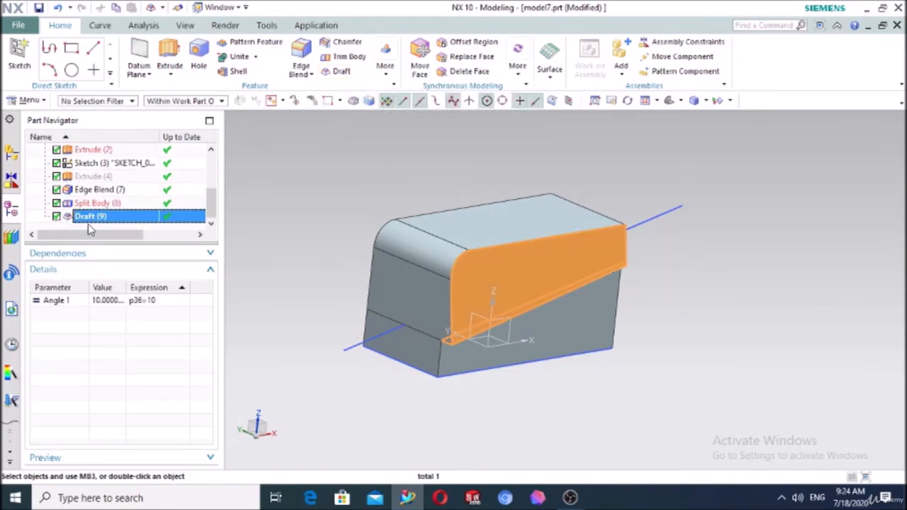
pyautogui.press('Delete')
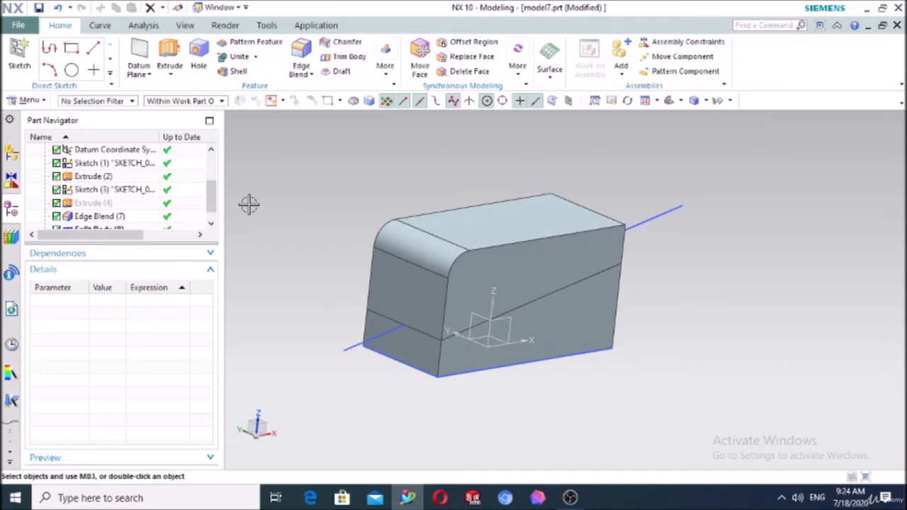
pyautogui.scroll(-1, 163, 212)
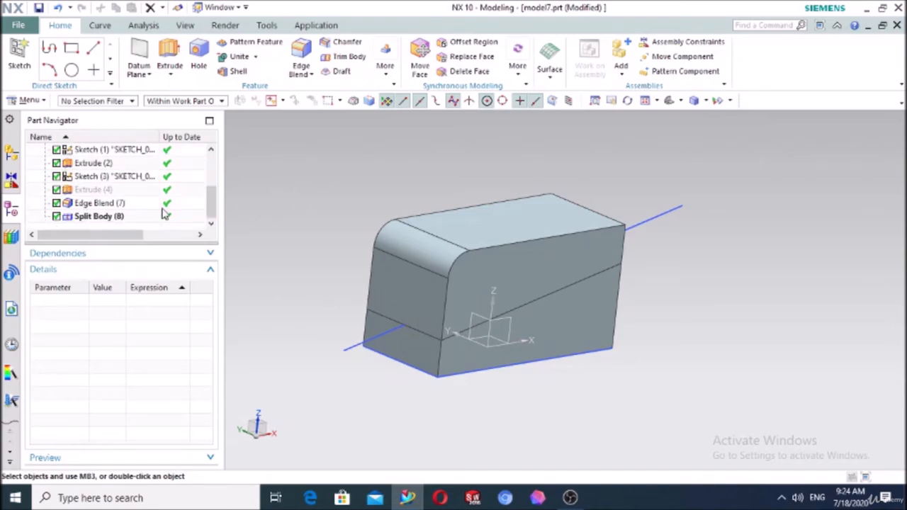
pyautogui.click(108, 219)
pyautogui.press('Delete')
pyautogui.scroll(-1, 108, 221)
pyautogui.click(107, 219)
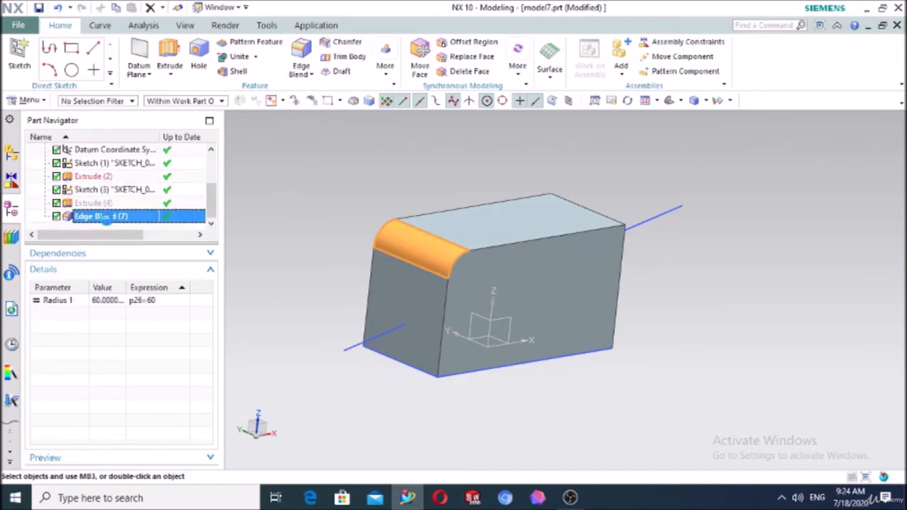
pyautogui.press('Delete')
# Delete the splitting sketch line along with its dependent features
pyautogui.click(341, 352)
pyautogui.press('Delete')
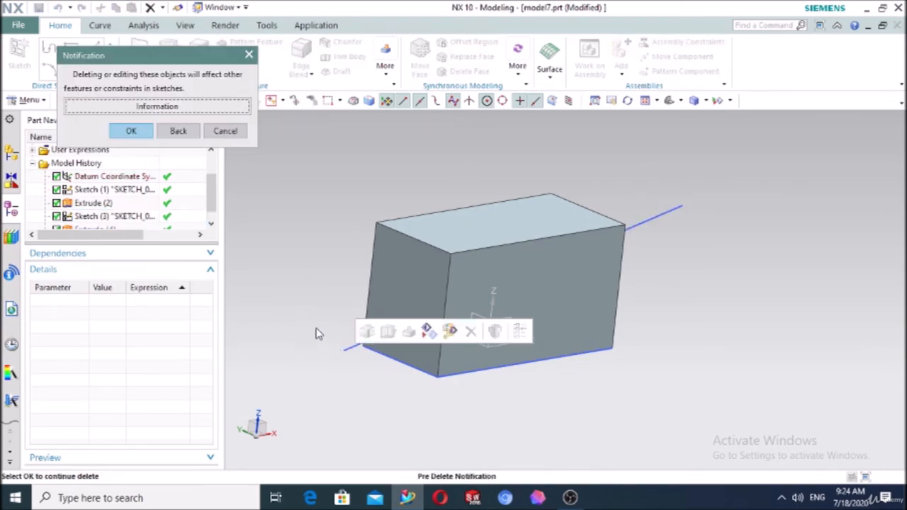
pyautogui.click(130, 130)
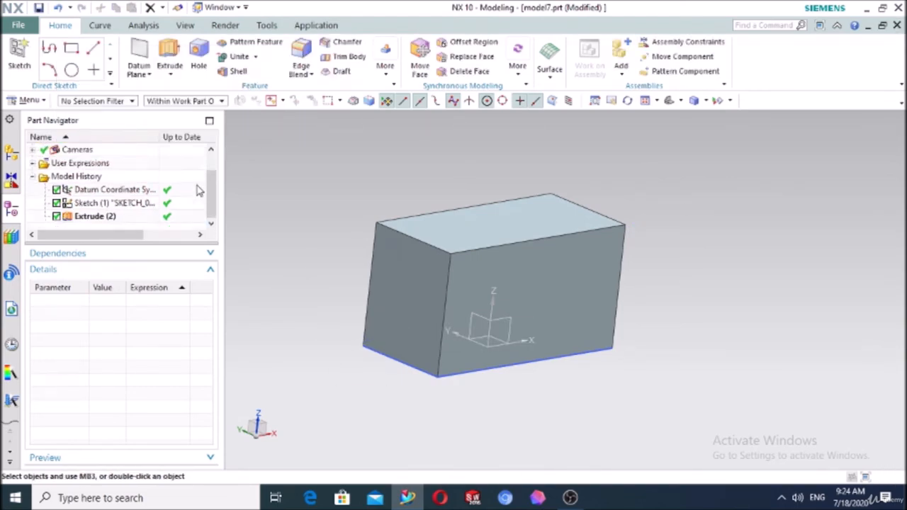
# Start a Remove Faces shell, removing the block's top face with 10 mm walls
pyautogui.click(238, 73)
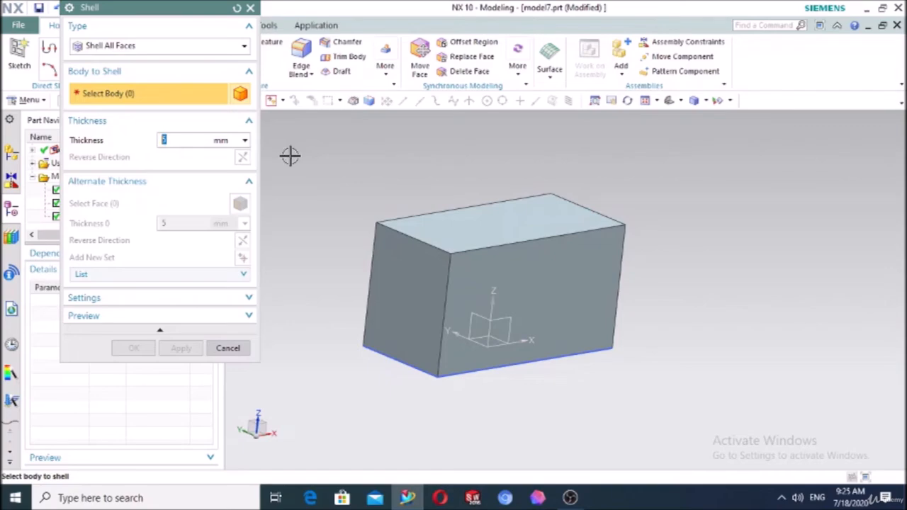
pyautogui.click(147, 50)
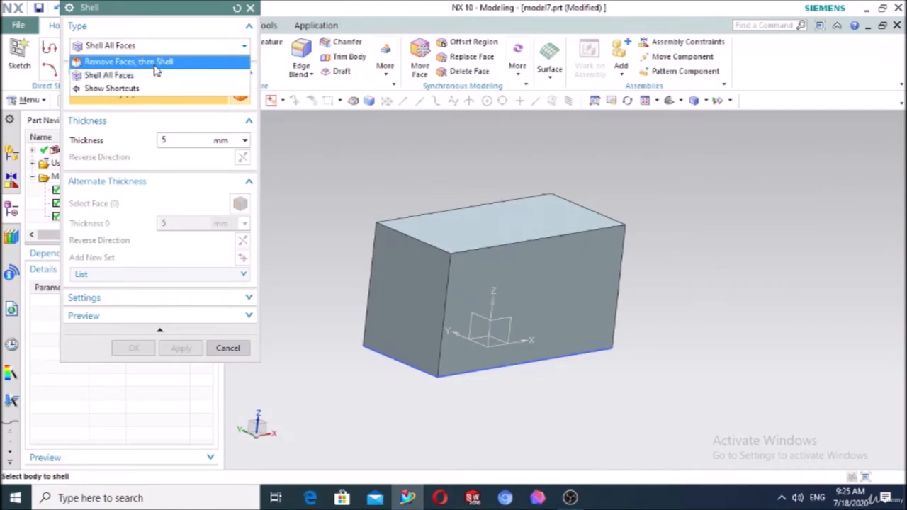
pyautogui.click(155, 64)
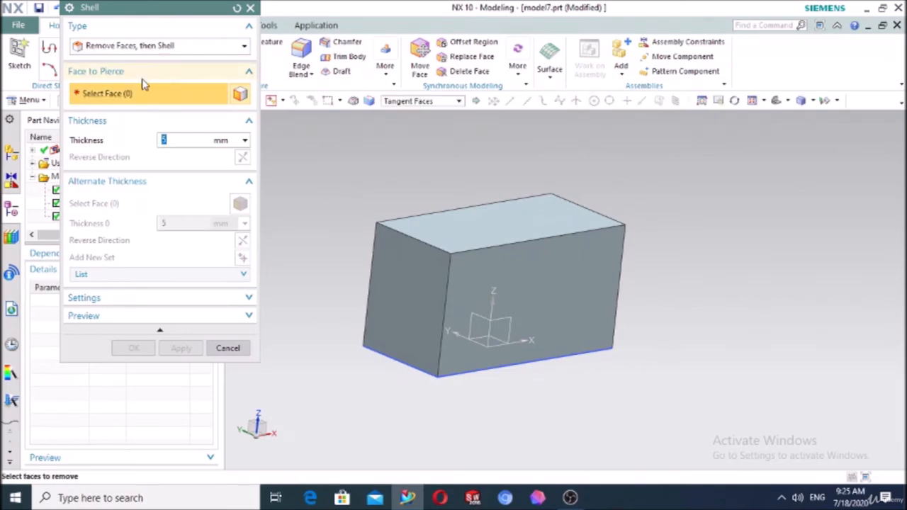
pyautogui.click(450, 228)
pyautogui.moveTo(693, 186); pyautogui.dragTo(666, 251, button='middle')
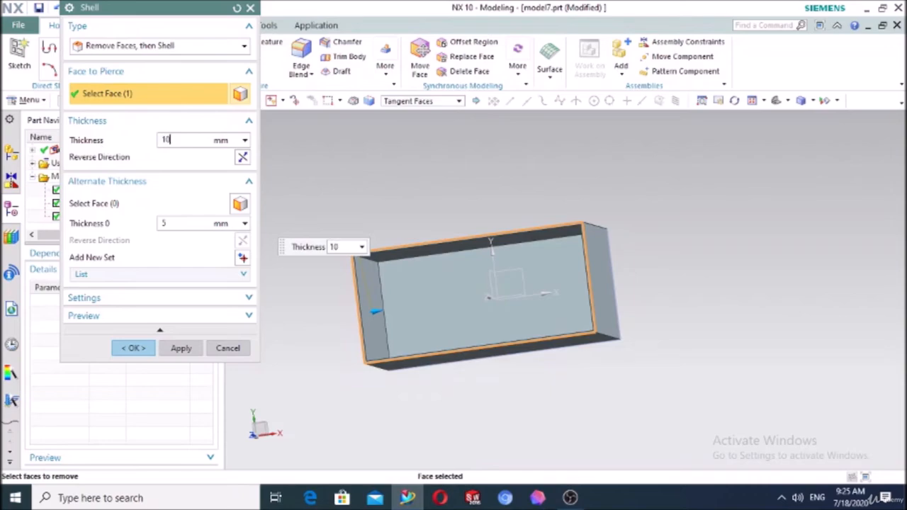
pyautogui.press('Return')
# Remove a second face of the block and begin selecting alternate-thickness faces
pyautogui.moveTo(621, 340); pyautogui.dragTo(482, 326, button='middle')
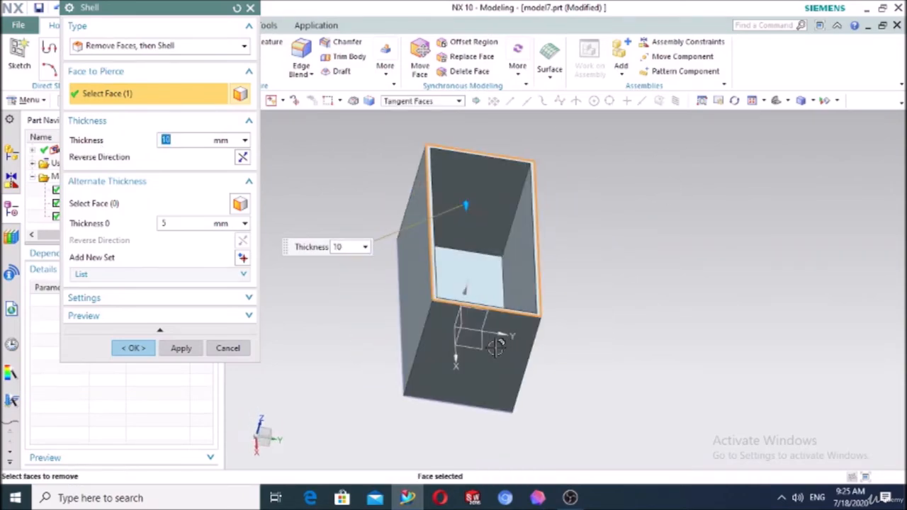
pyautogui.click(445, 326)
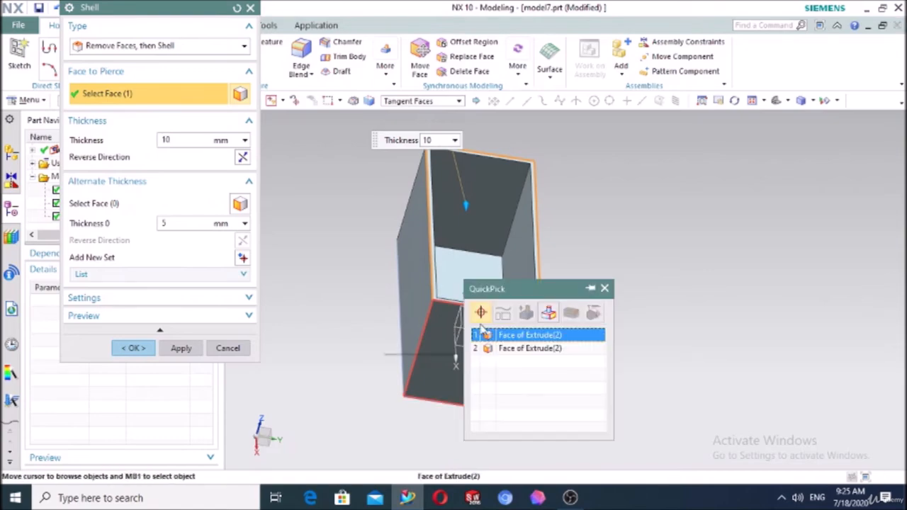
pyautogui.click(519, 347)
pyautogui.moveTo(658, 330); pyautogui.dragTo(647, 305, button='middle')
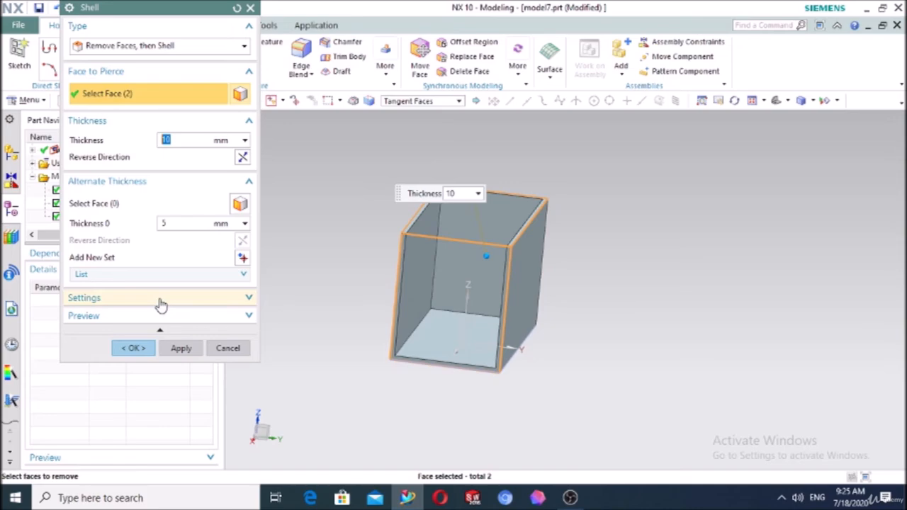
pyautogui.click(122, 189)
pyautogui.click(122, 190)
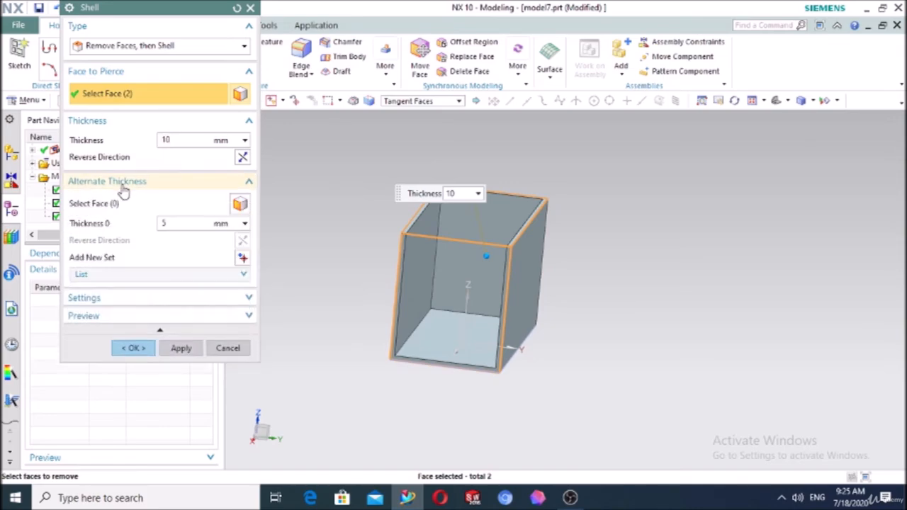
pyautogui.click(105, 205)
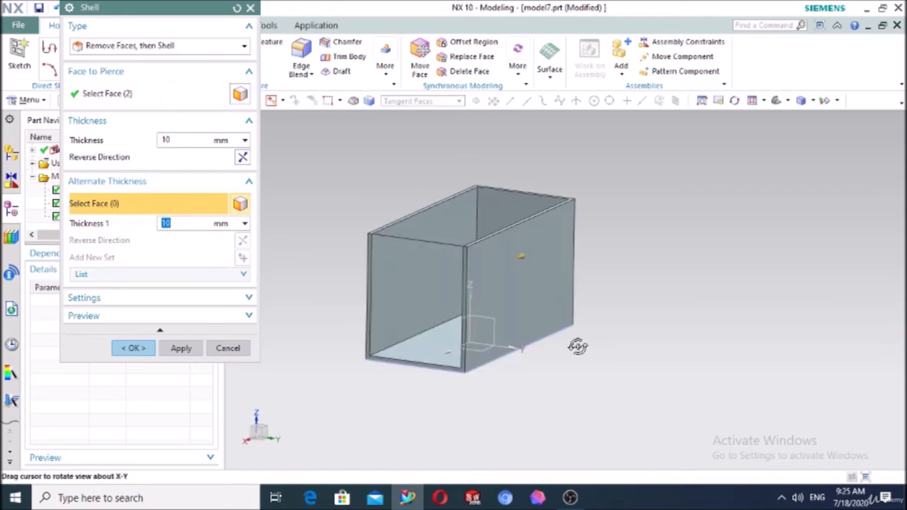
# Give the right side wall an alternate thickness of 20 mm
pyautogui.moveTo(600, 344); pyautogui.dragTo(527, 290, button='middle')
pyautogui.click(521, 287)
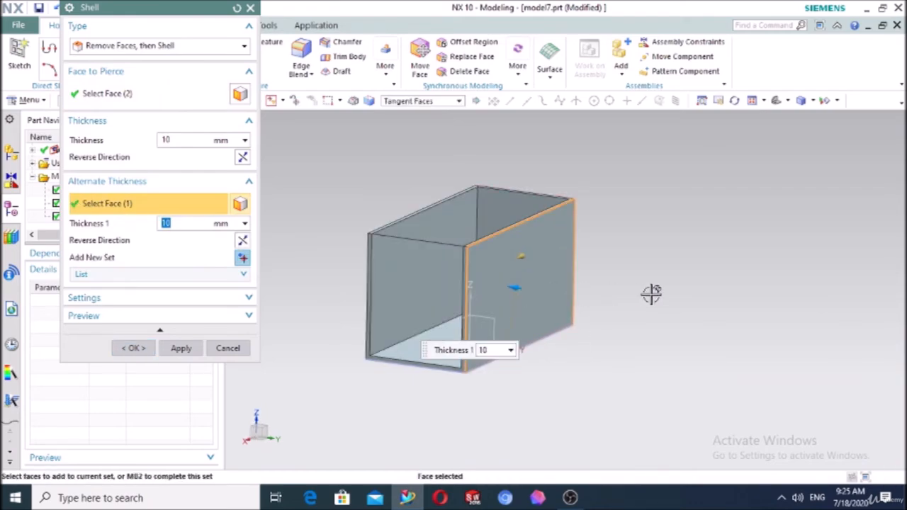
pyautogui.moveTo(652, 294); pyautogui.dragTo(668, 340, button='middle')
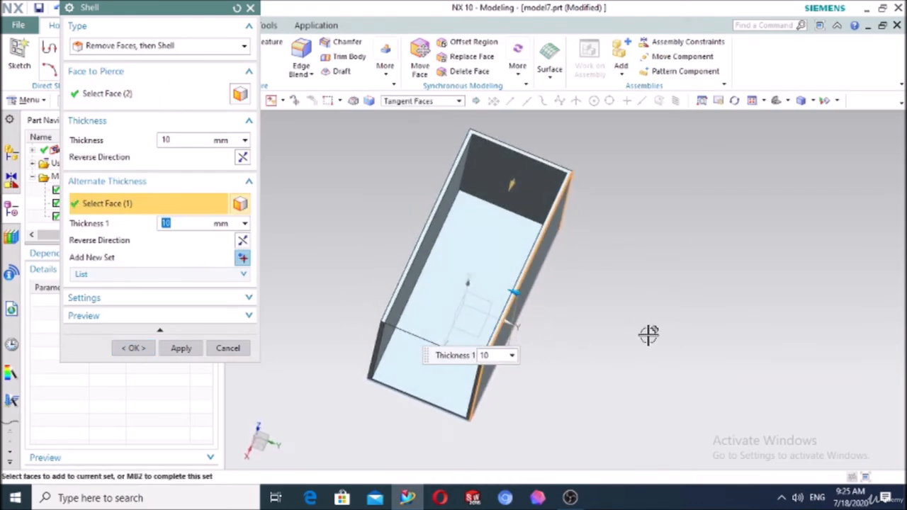
pyautogui.moveTo(493, 285); pyautogui.dragTo(482, 281)
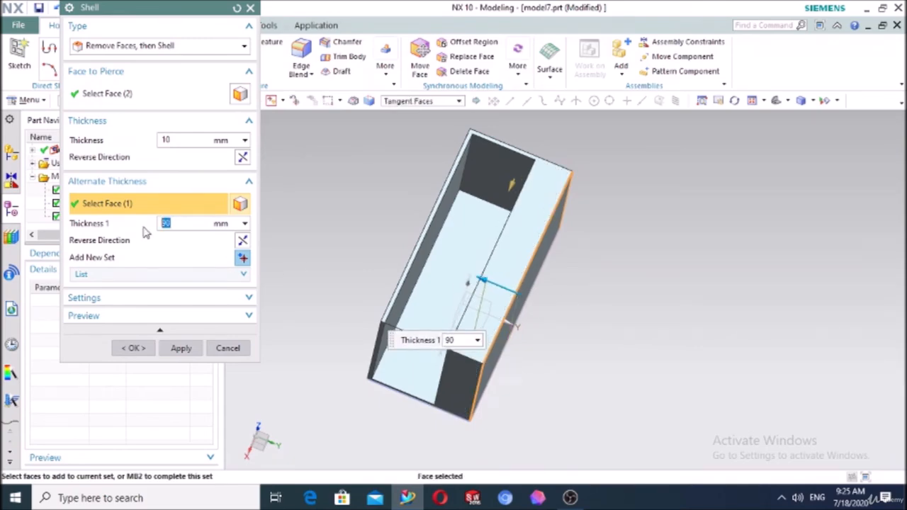
pyautogui.press('Return')
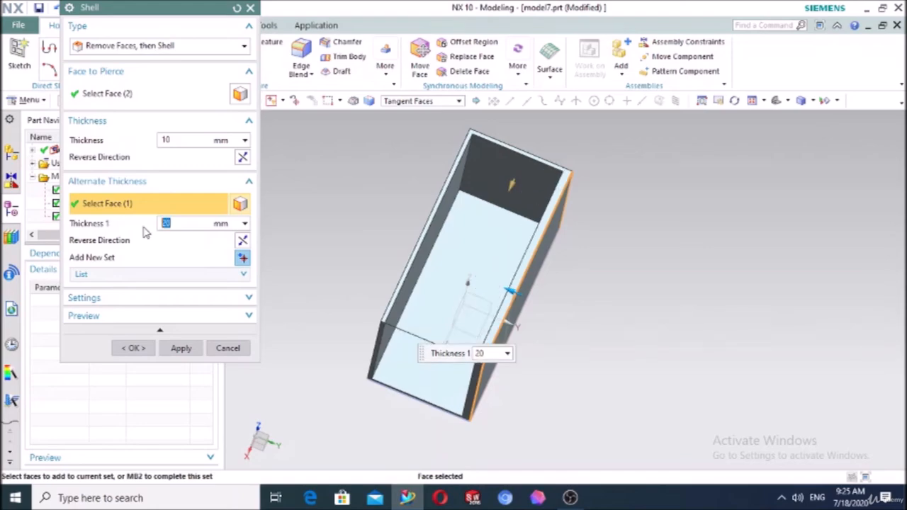
pyautogui.scroll(3, 425, 231)
pyautogui.scroll(-3, 514, 261)
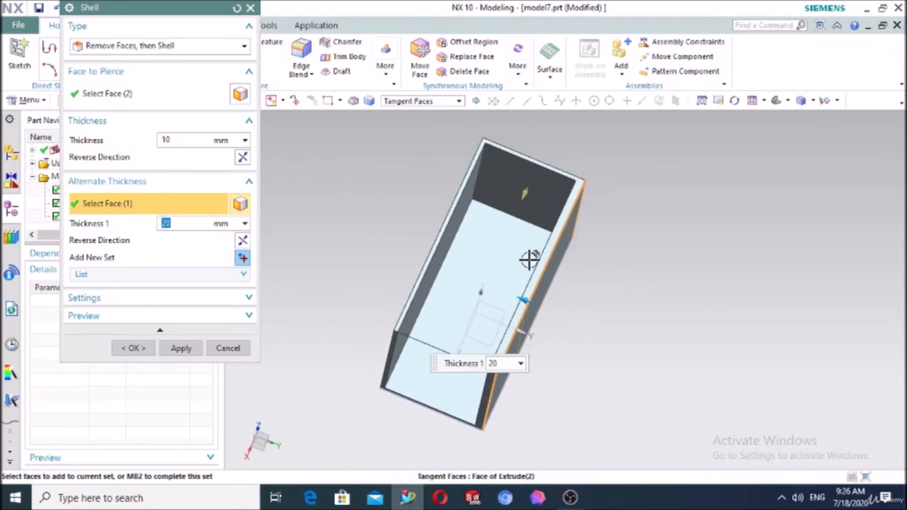
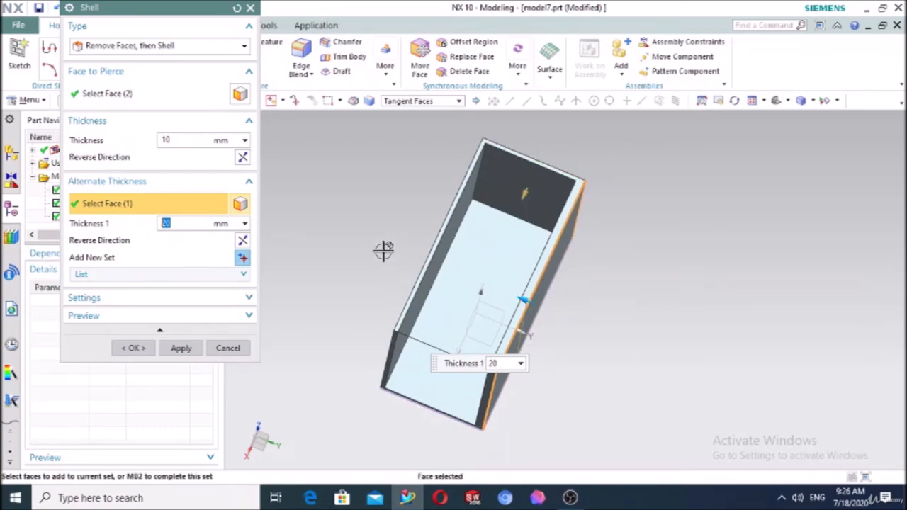
# Add the box's left face as a second 20 mm alternate-thickness set and apply the shell
pyautogui.click(243, 260)
pyautogui.moveTo(304, 248); pyautogui.dragTo(382, 235, button='middle')
pyautogui.click(430, 255)
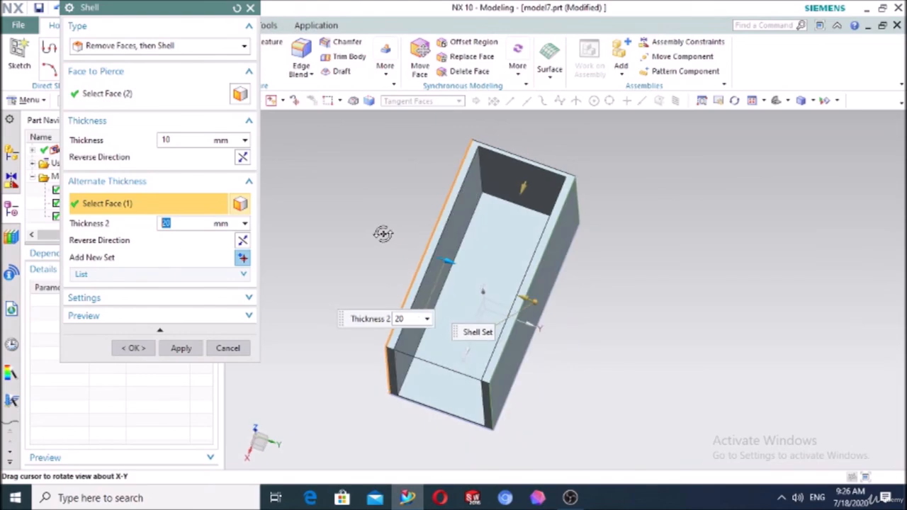
pyautogui.click(128, 348)
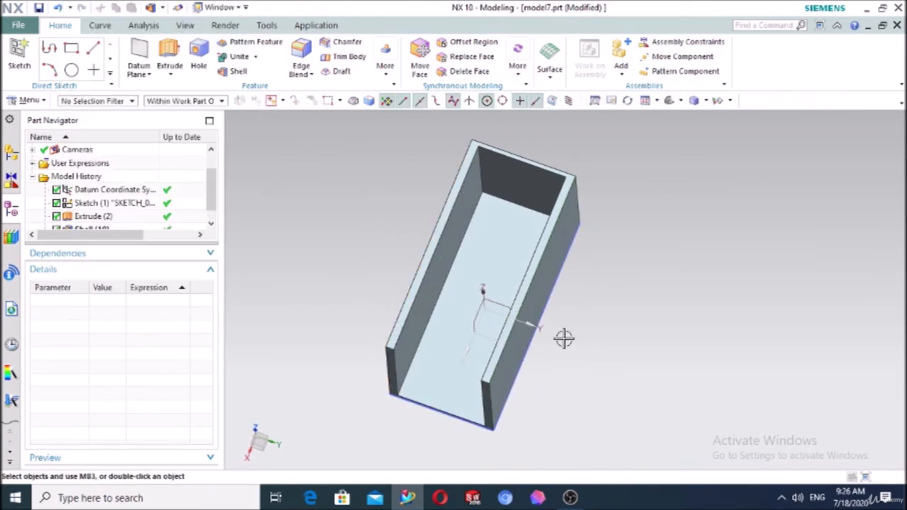
# Delete the Shell (10) feature from the Part Navigator, restoring the solid block
pyautogui.moveTo(562, 338); pyautogui.dragTo(331, 310, button='middle')
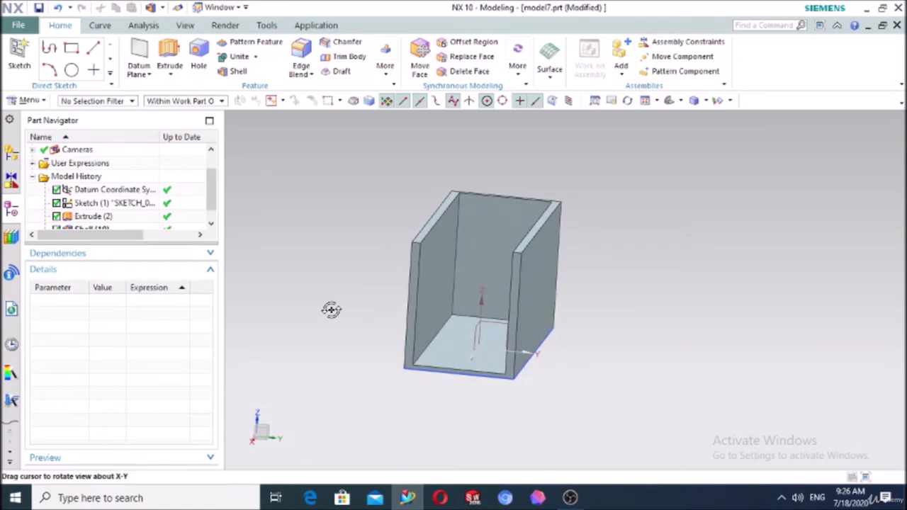
pyautogui.moveTo(331, 310); pyautogui.dragTo(331, 310, button='middle')
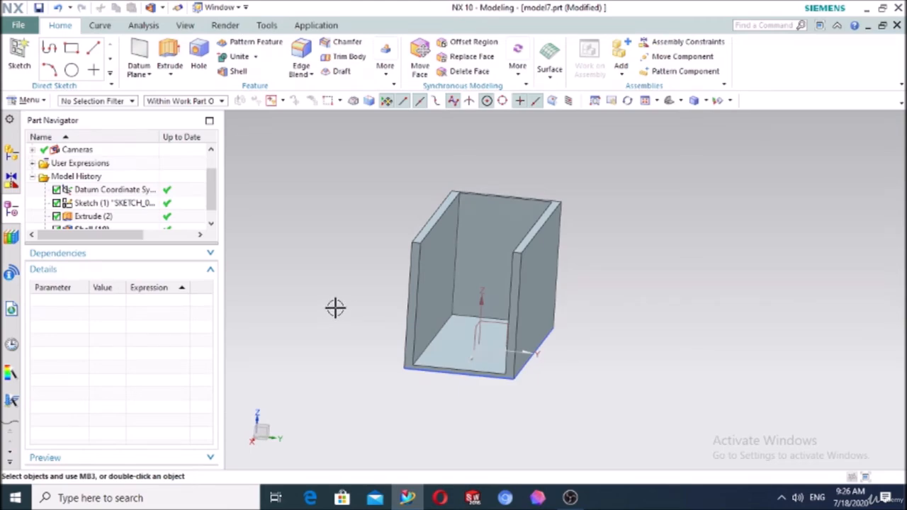
pyautogui.scroll(-1, 89, 225)
pyautogui.click(89, 220)
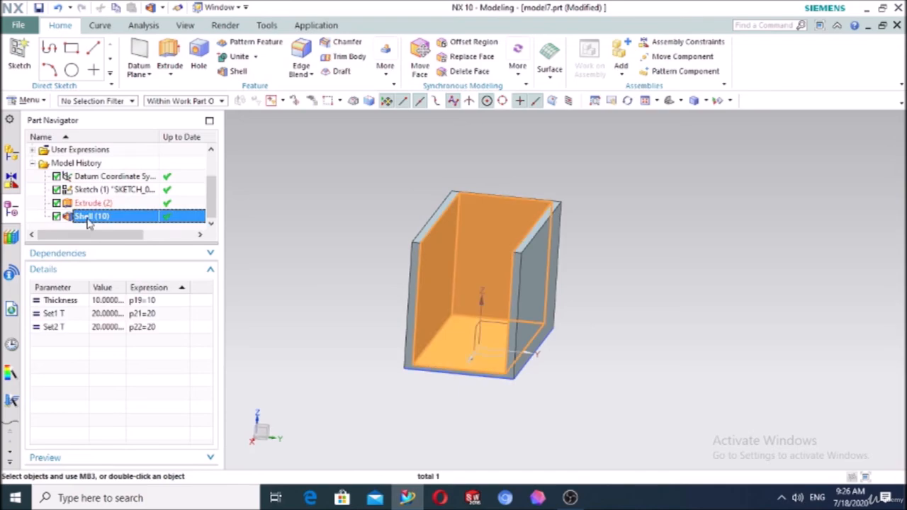
pyautogui.press('Delete')
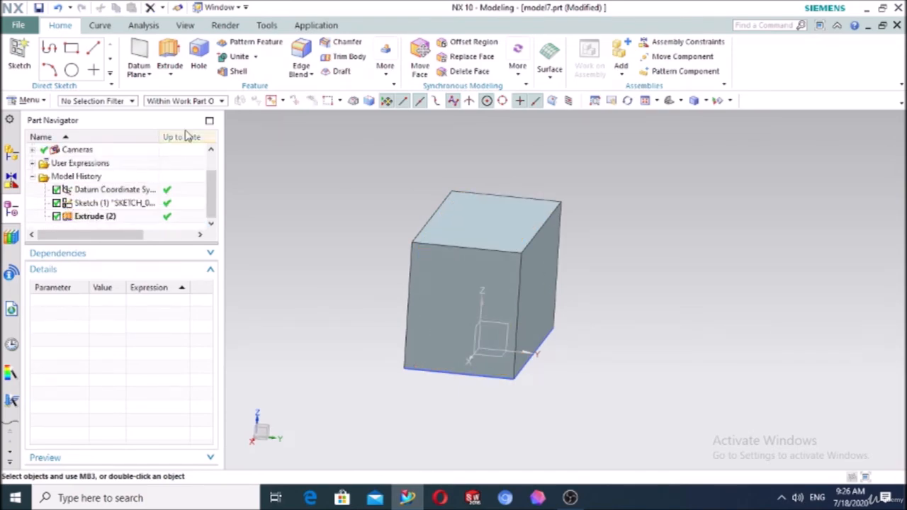
# Shell the entire block with Shell All Faces at 10 mm thickness
pyautogui.click(234, 71)
pyautogui.click(145, 45)
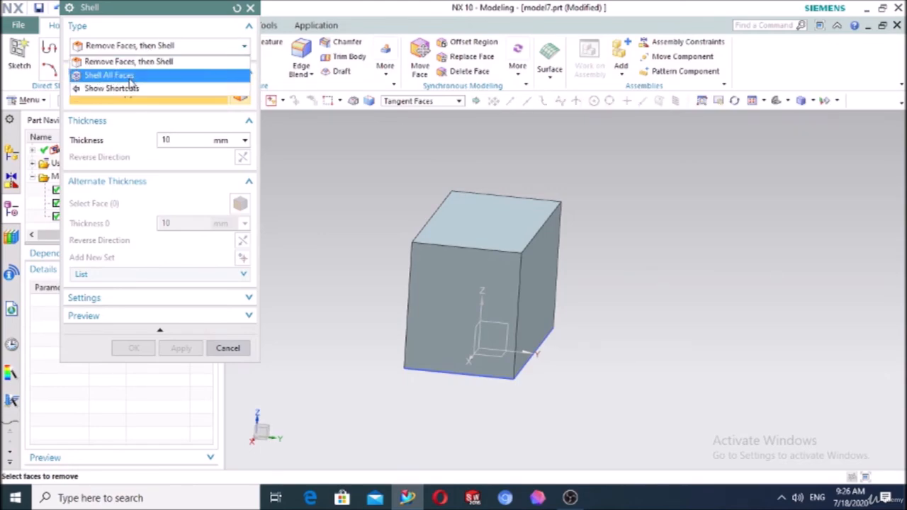
pyautogui.click(130, 77)
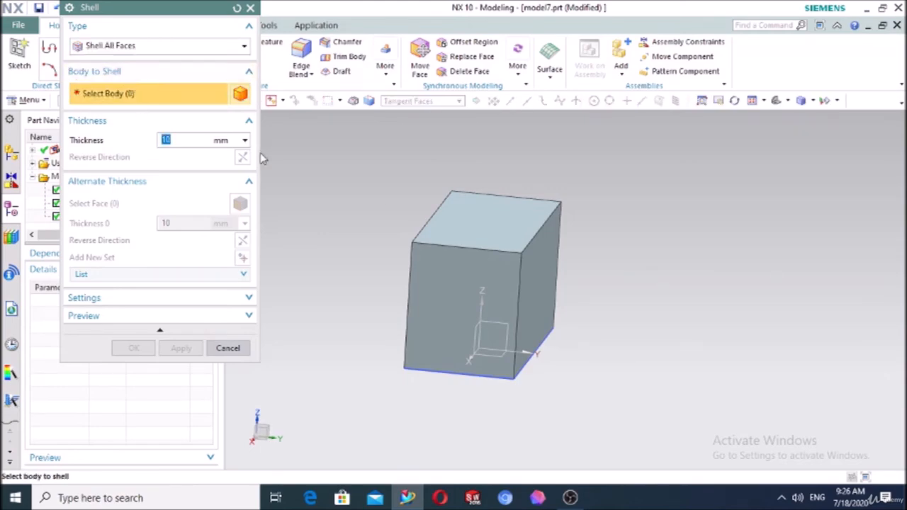
pyautogui.click(477, 239)
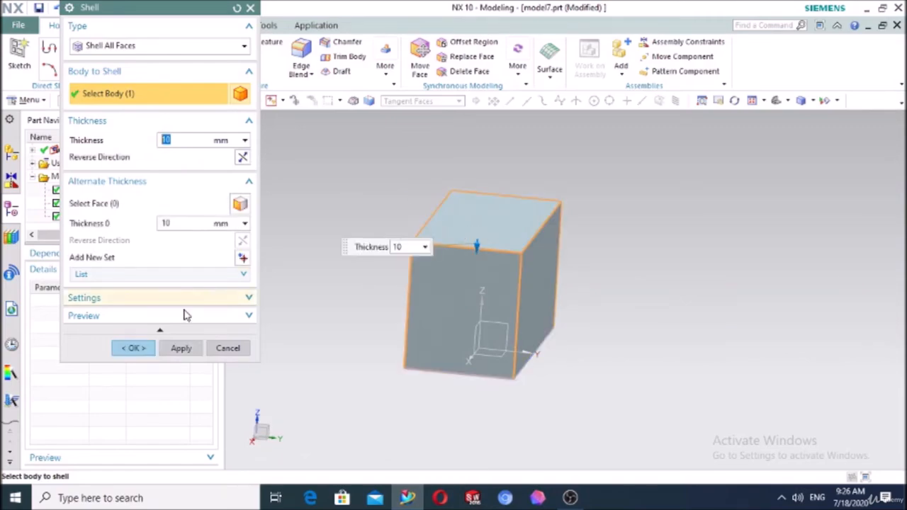
pyautogui.click(134, 348)
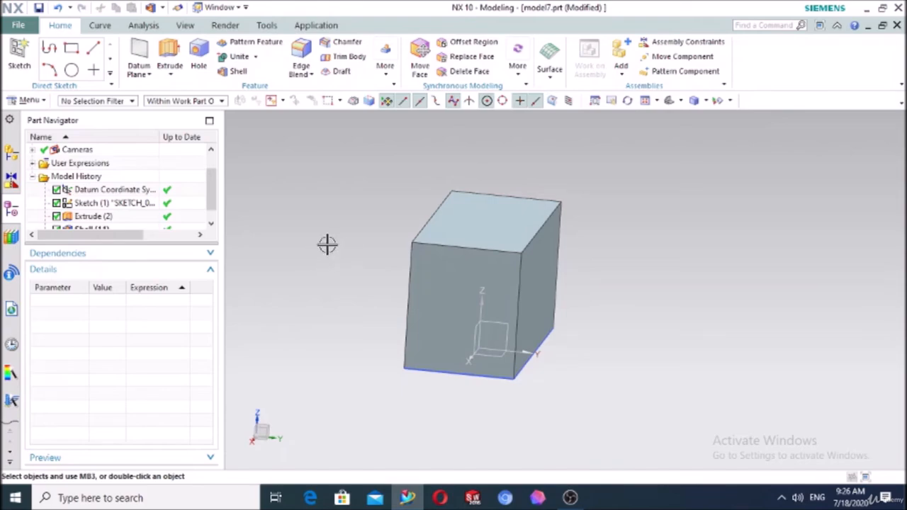
pyautogui.click(29, 100)
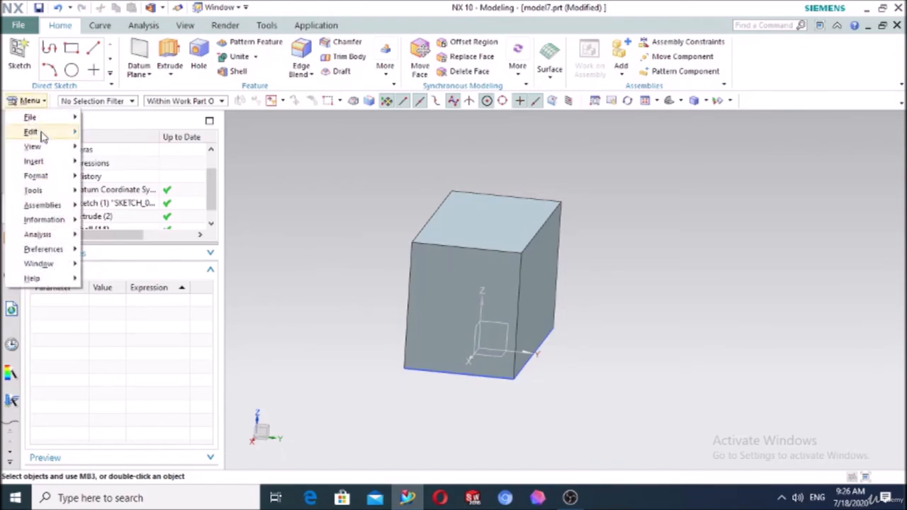
pyautogui.moveTo(48, 146)
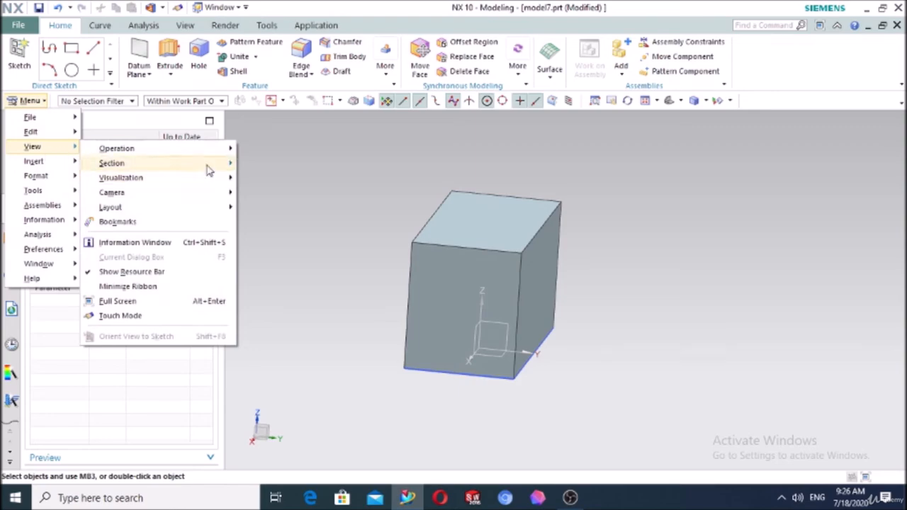
pyautogui.moveTo(210, 170)
pyautogui.click(280, 194)
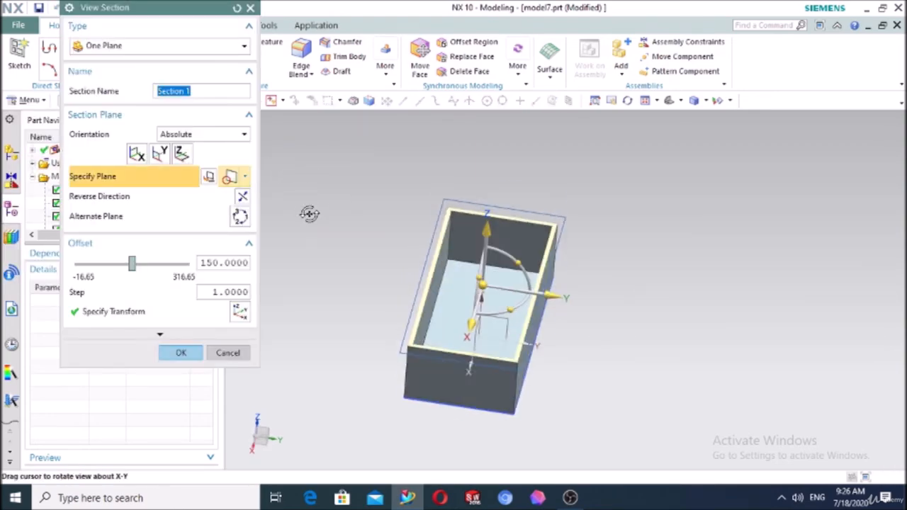
pyautogui.moveTo(309, 213); pyautogui.dragTo(281, 234, button='middle')
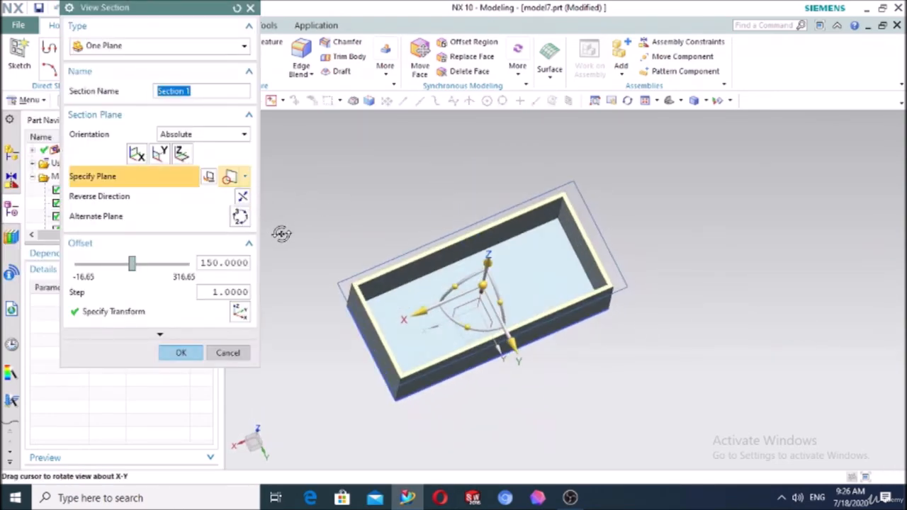
pyautogui.click(159, 155)
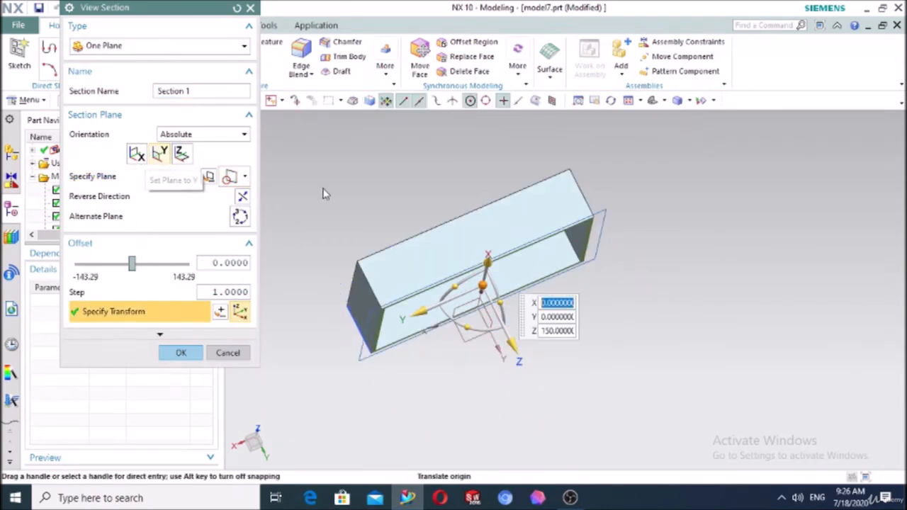
pyautogui.moveTo(324, 194); pyautogui.dragTo(290, 138, button='middle')
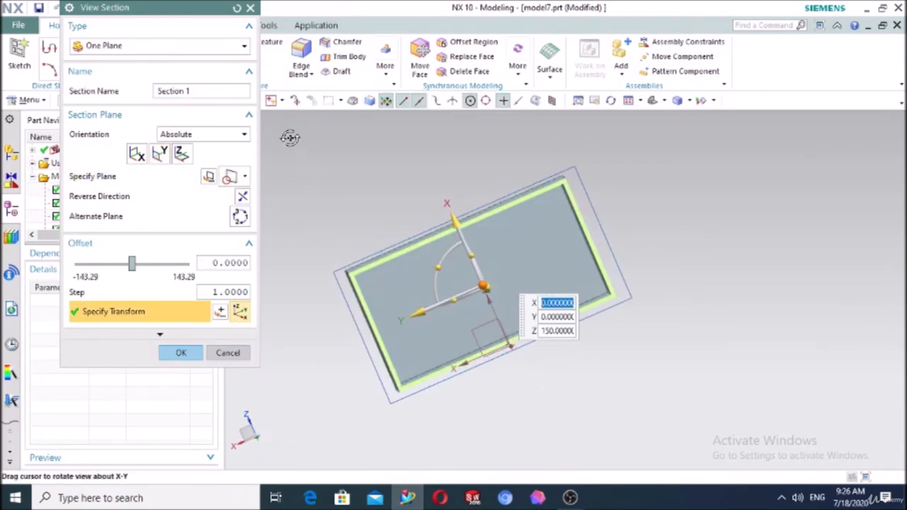
pyautogui.click(181, 154)
pyautogui.moveTo(362, 188); pyautogui.dragTo(411, 245, button='middle')
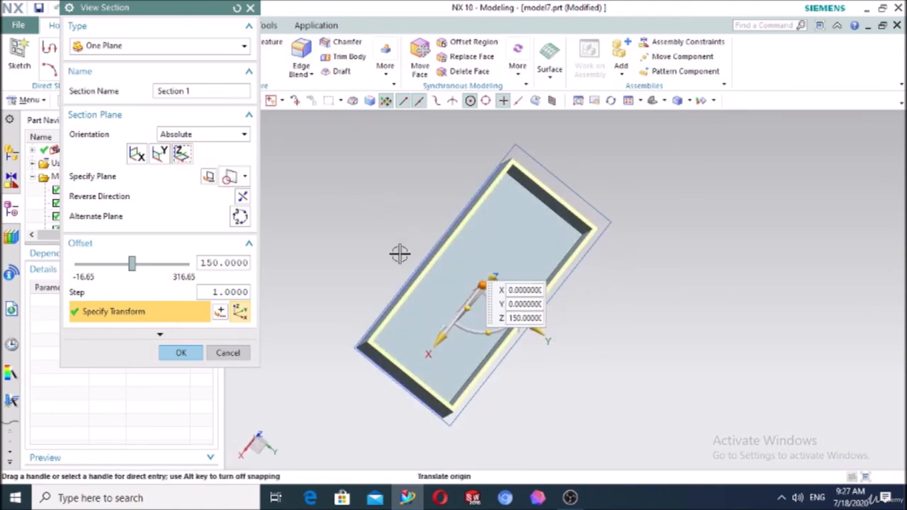
pyautogui.click(198, 353)
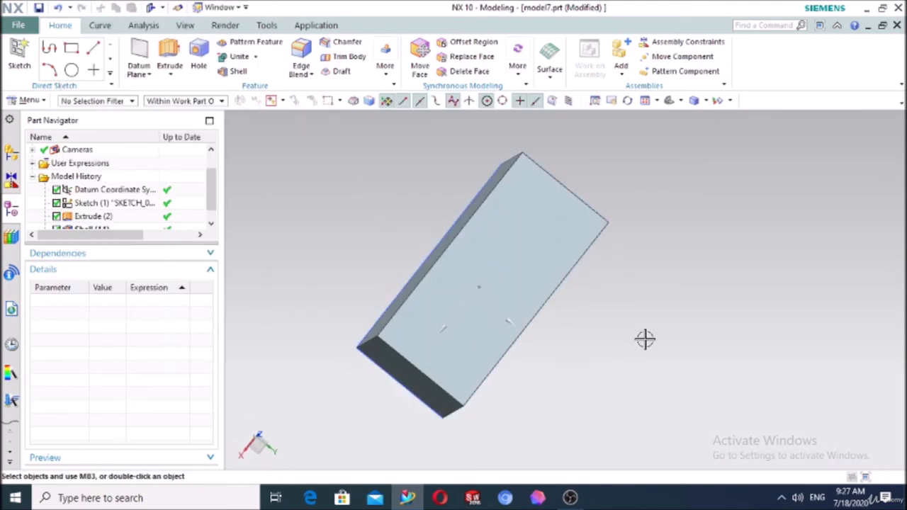
# Delete Shell (11), the extruded block and the rectangle sketch, keeping only the datum CSYS
pyautogui.moveTo(643, 339); pyautogui.dragTo(455, 315, button='middle')
pyautogui.moveTo(456, 315); pyautogui.dragTo(495, 320, button='middle')
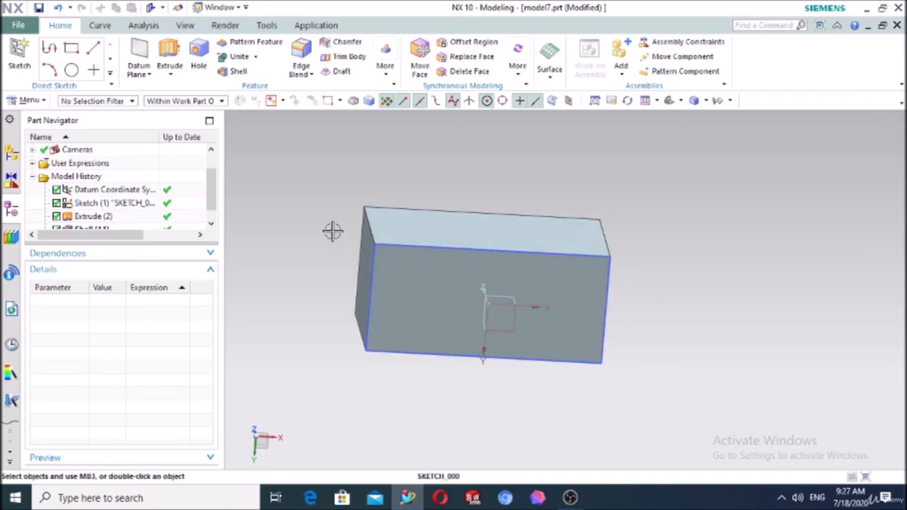
pyautogui.scroll(-1, 112, 225)
pyautogui.click(95, 216)
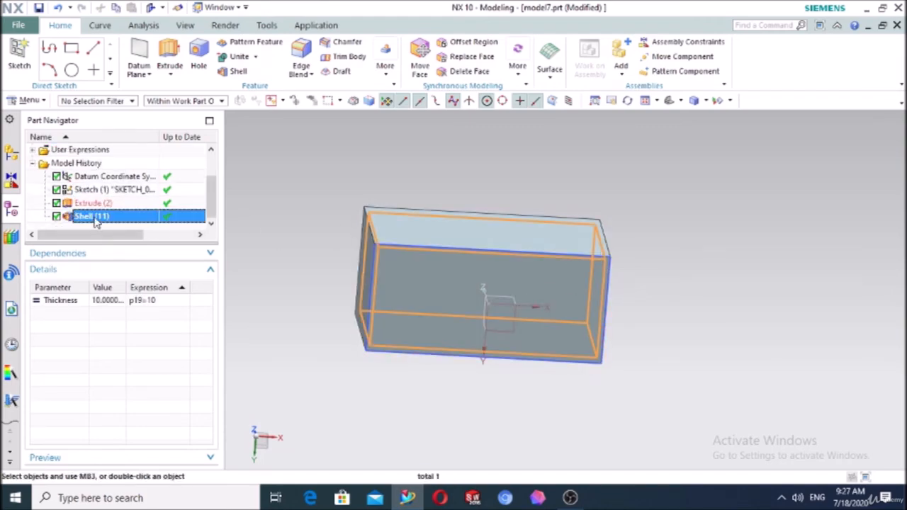
pyautogui.press('Delete')
pyautogui.click(412, 261)
pyautogui.press('Delete')
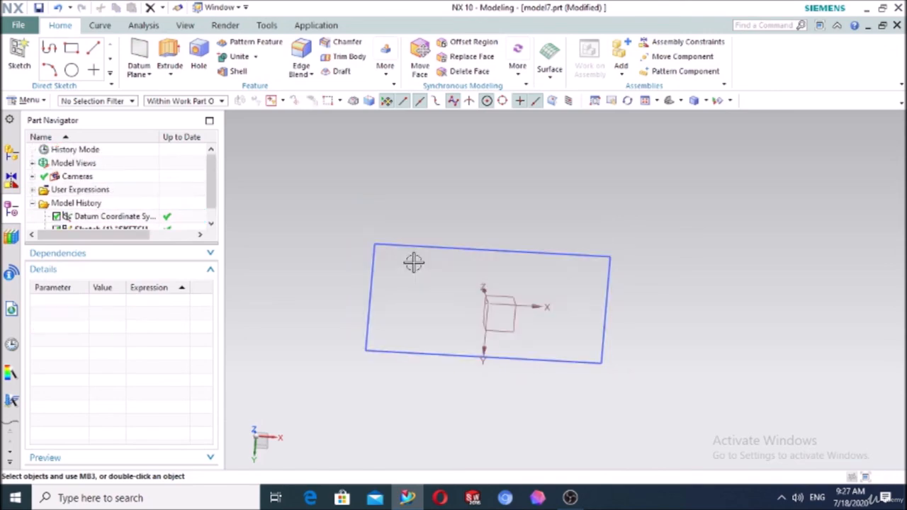
pyautogui.click(409, 248)
pyautogui.press('Delete')
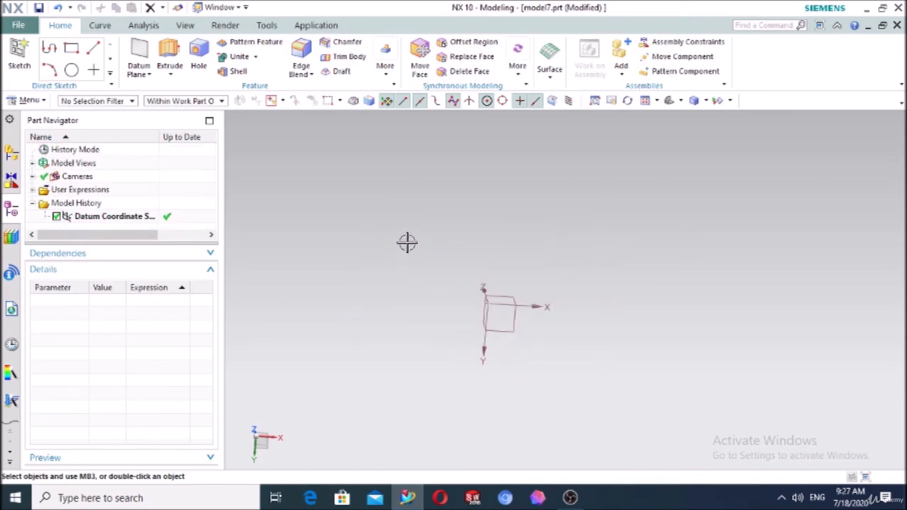
# Sketch a circle centred at the origin on the default sketch plane
pyautogui.click(387, 63)
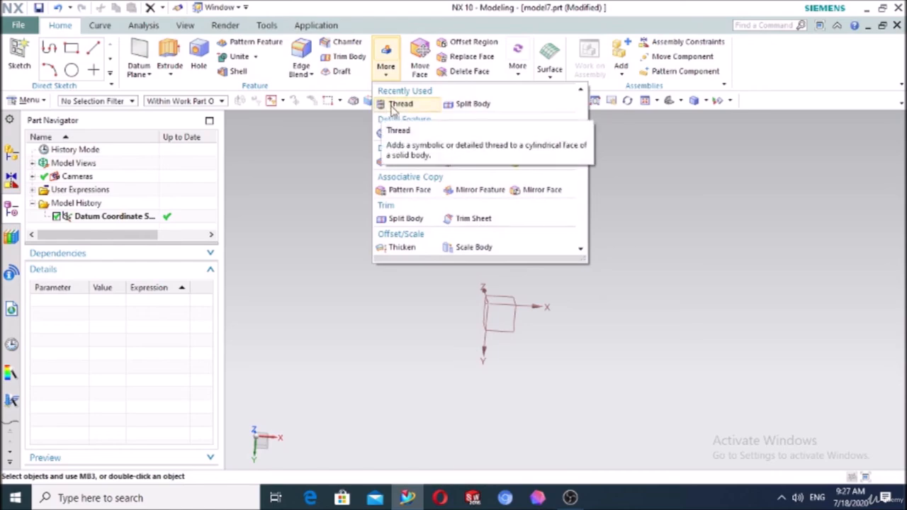
pyautogui.click(293, 184)
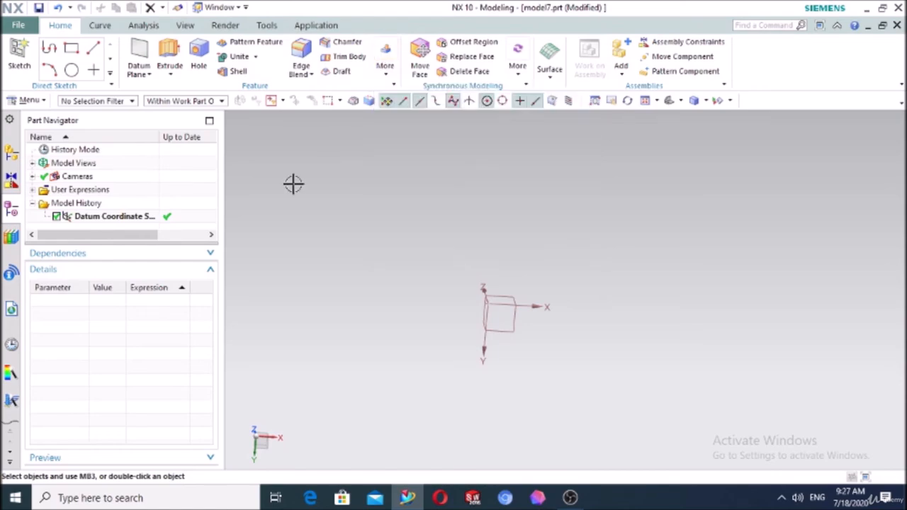
pyautogui.click(19, 57)
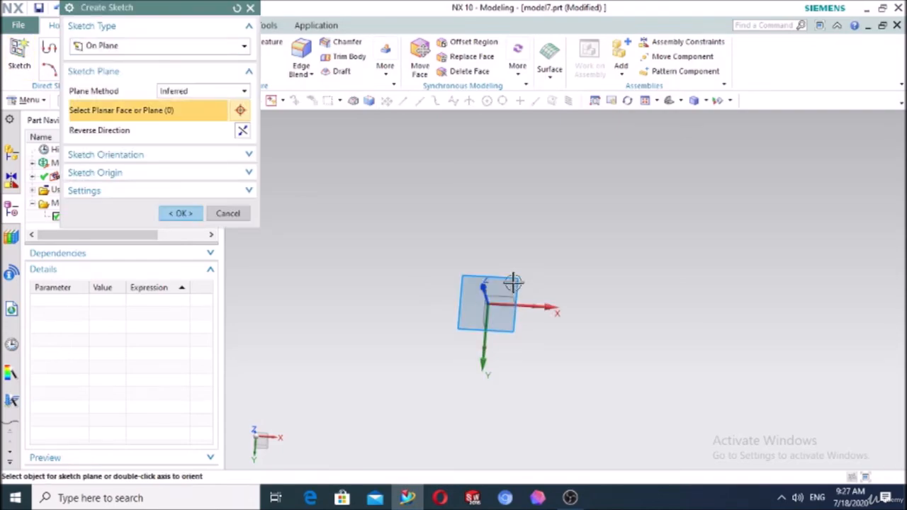
pyautogui.click(180, 214)
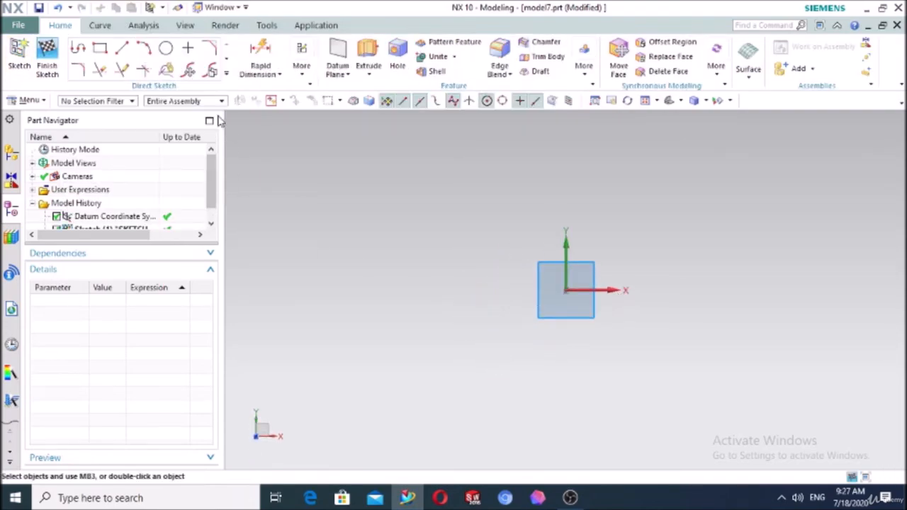
pyautogui.click(164, 48)
pyautogui.click(567, 292)
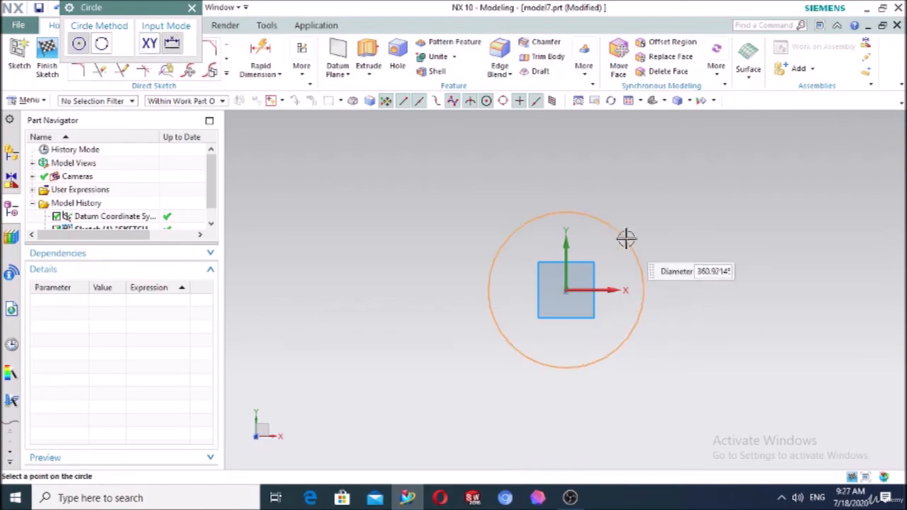
pyautogui.click(643, 309)
pyautogui.press('Escape')
# Extrude the circle 650 mm into a solid cylinder
pyautogui.click(369, 61)
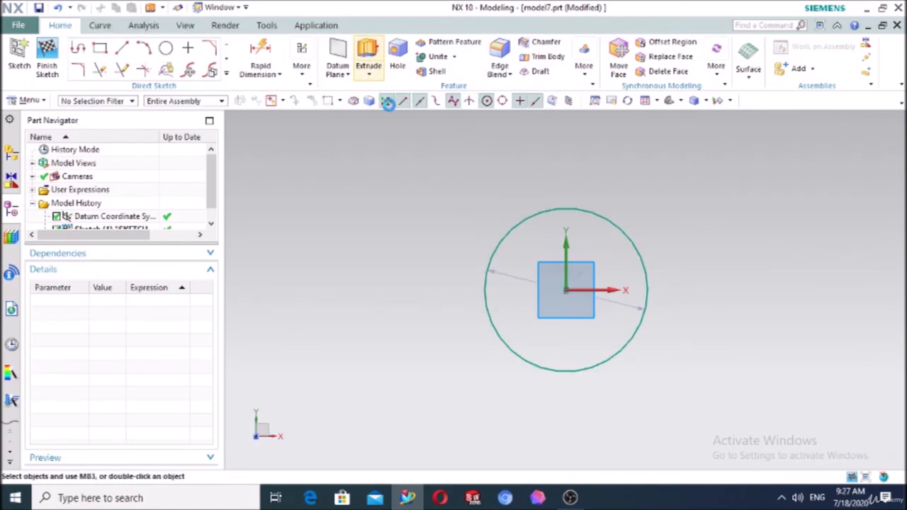
pyautogui.moveTo(419, 363); pyautogui.dragTo(390, 315, button='middle')
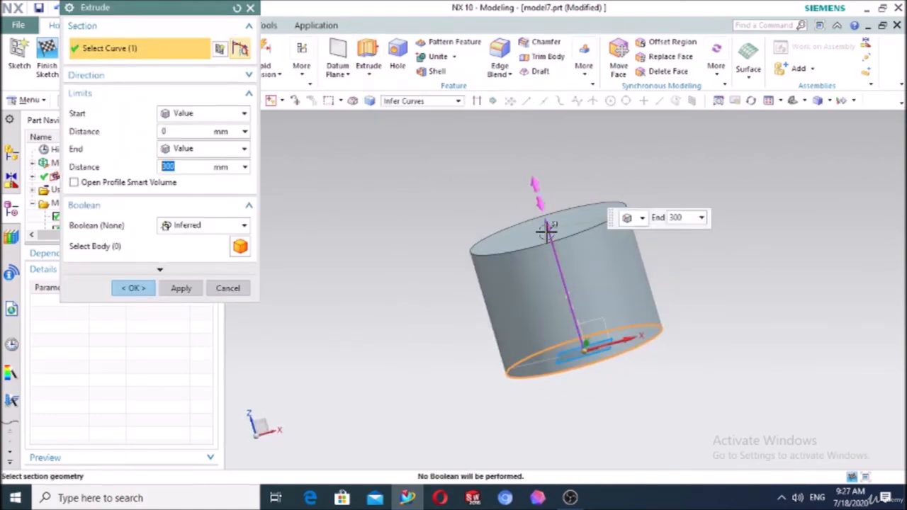
pyautogui.moveTo(546, 227); pyautogui.dragTo(501, 91)
pyautogui.click(144, 289)
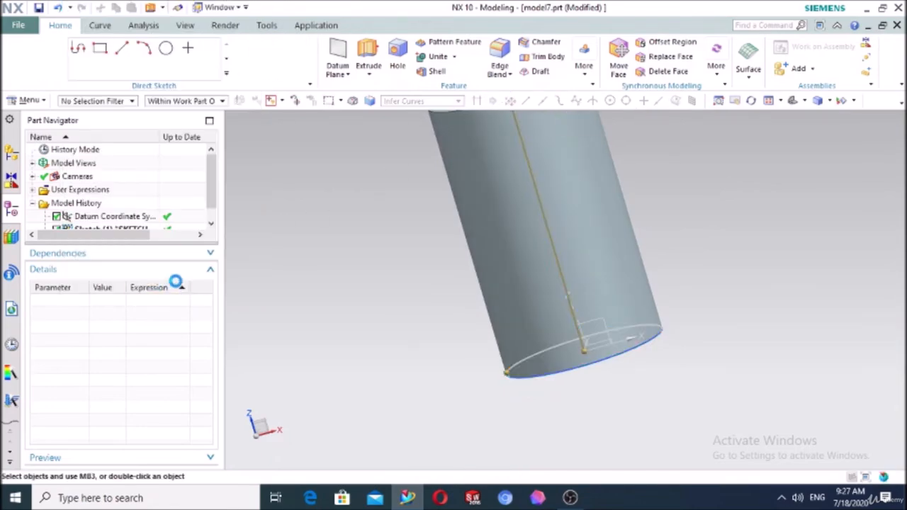
pyautogui.scroll(-4, 466, 293)
pyautogui.scroll(2, 568, 219)
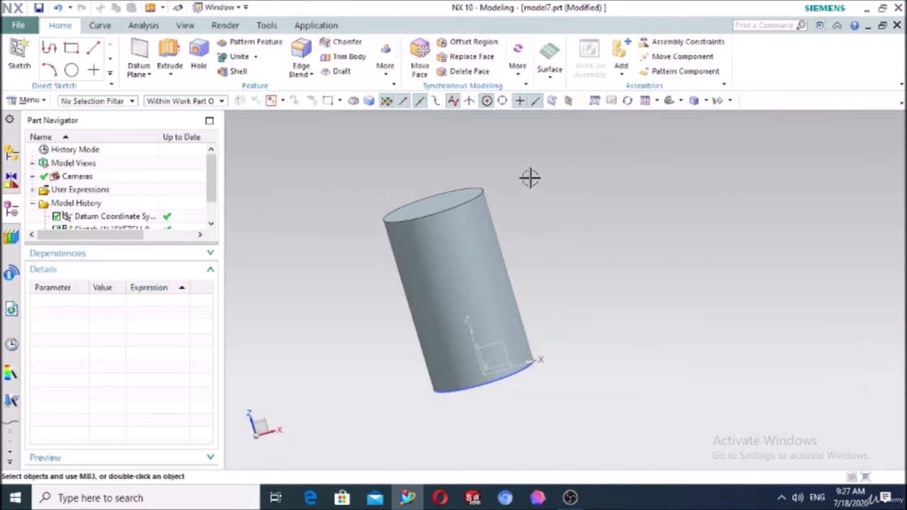
# Try a Detailed thread on the cylinder face, cancel it, and reopen Sketch (1) for editing
pyautogui.click(387, 75)
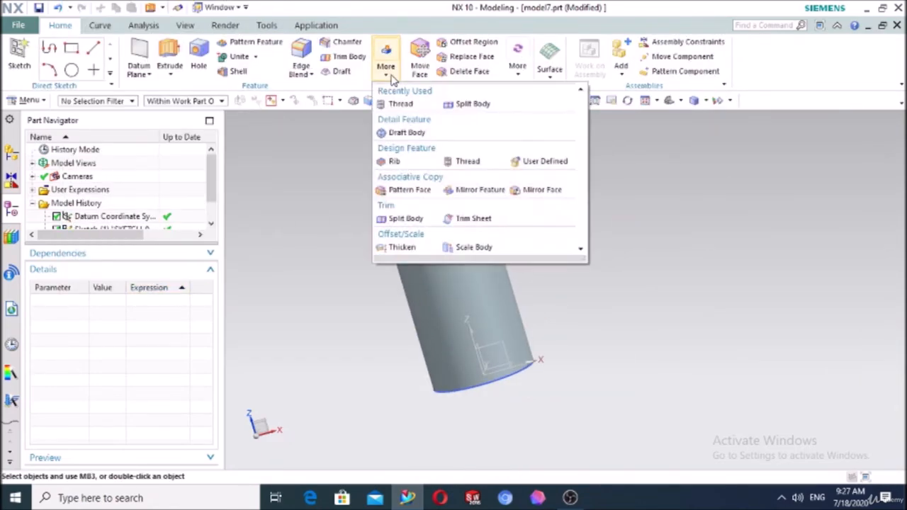
pyautogui.click(402, 104)
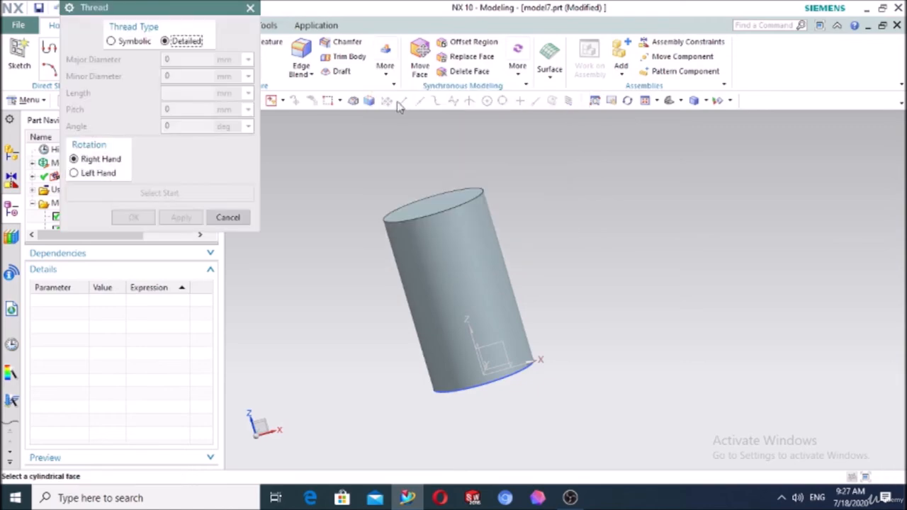
pyautogui.click(111, 41)
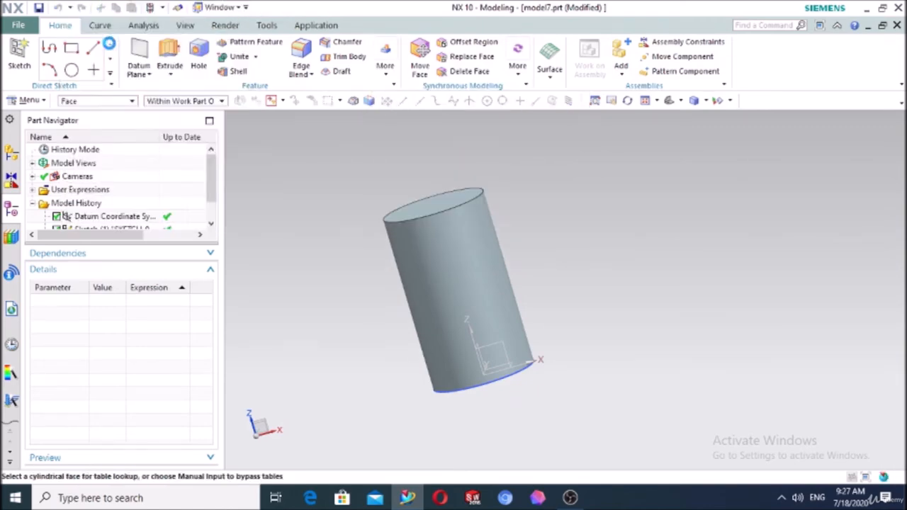
pyautogui.click(166, 41)
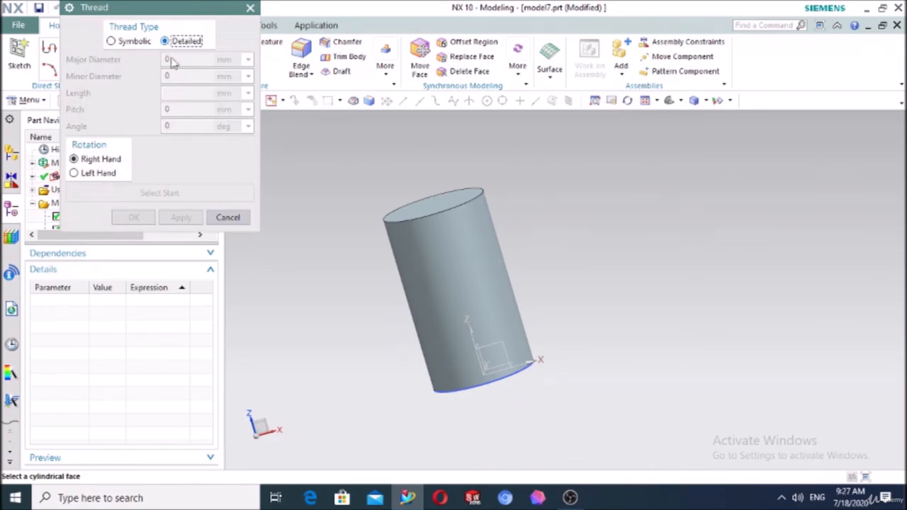
pyautogui.click(443, 236)
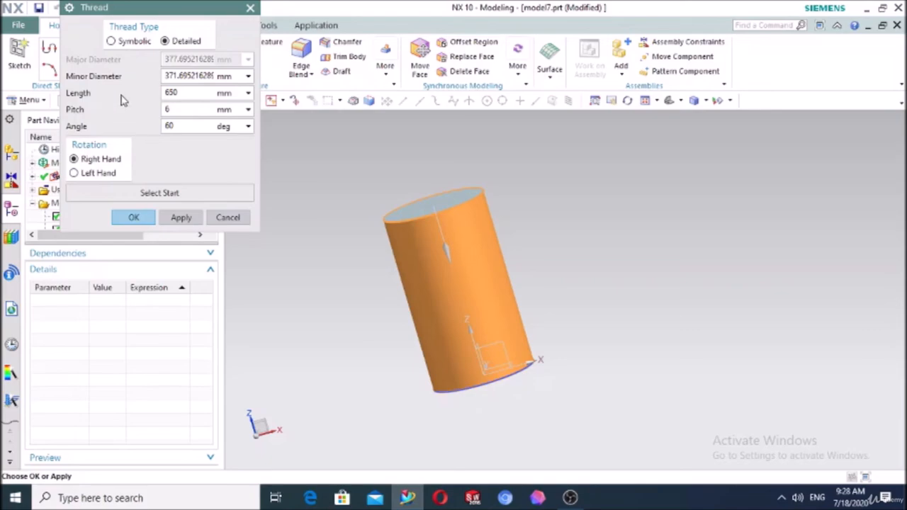
pyautogui.click(228, 217)
pyautogui.scroll(-1, 120, 212)
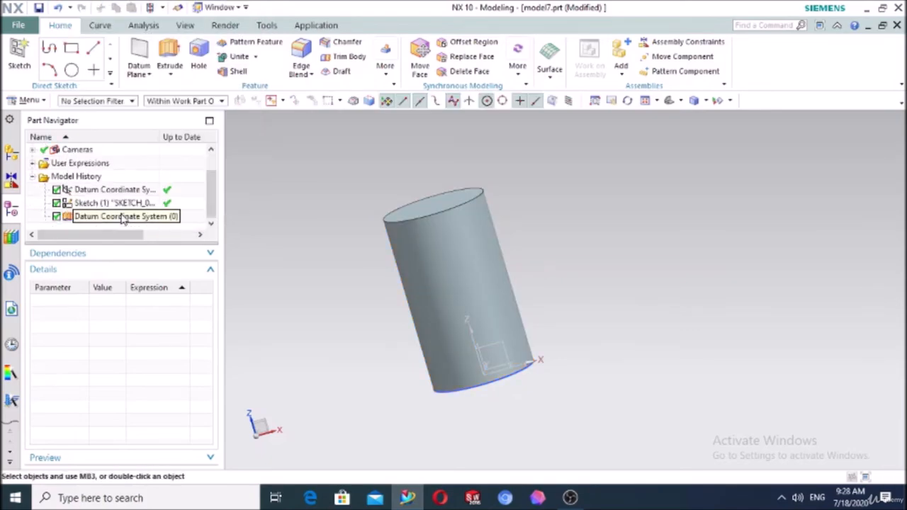
pyautogui.doubleClick(106, 203)
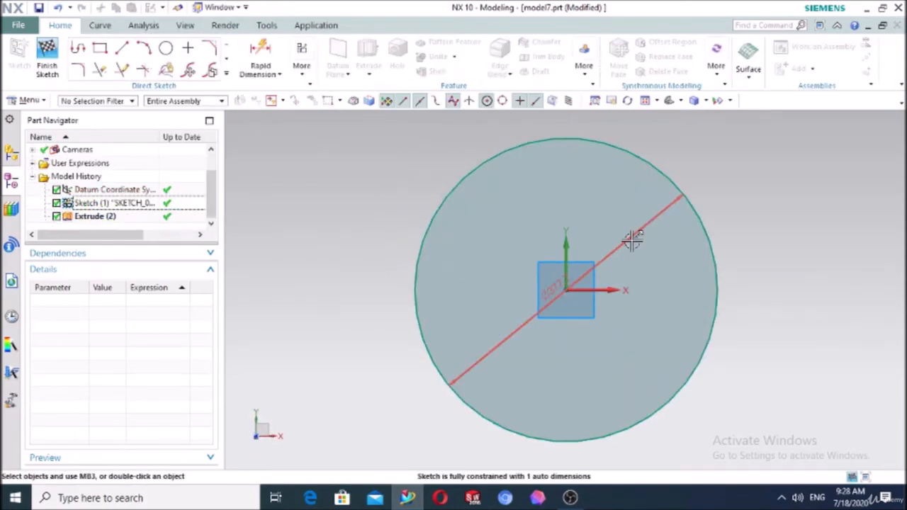
# Change the circle's diameter dimension to 400 mm and finish the sketch
pyautogui.doubleClick(565, 278)
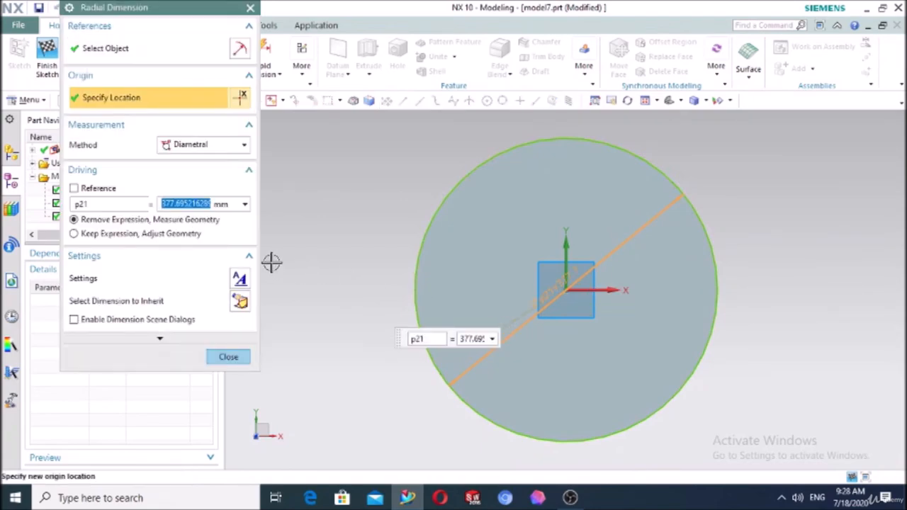
pyautogui.write('400')
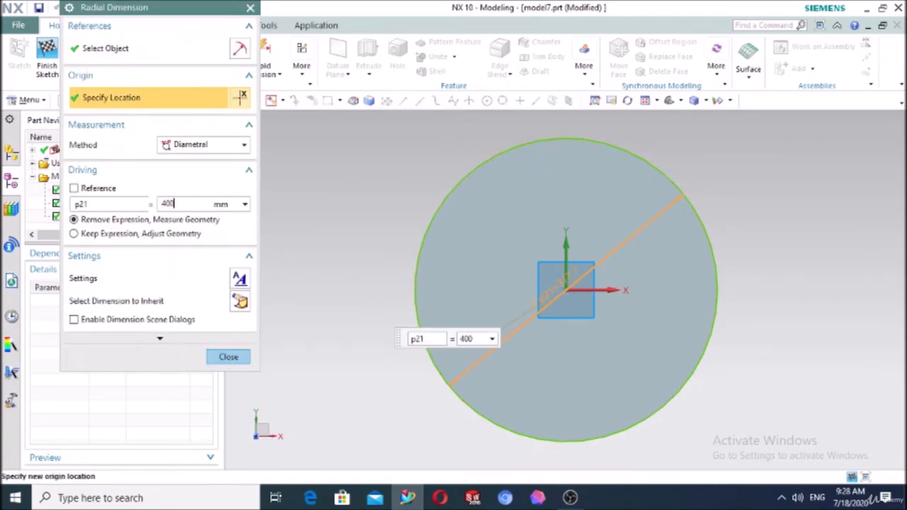
pyautogui.press('Return')
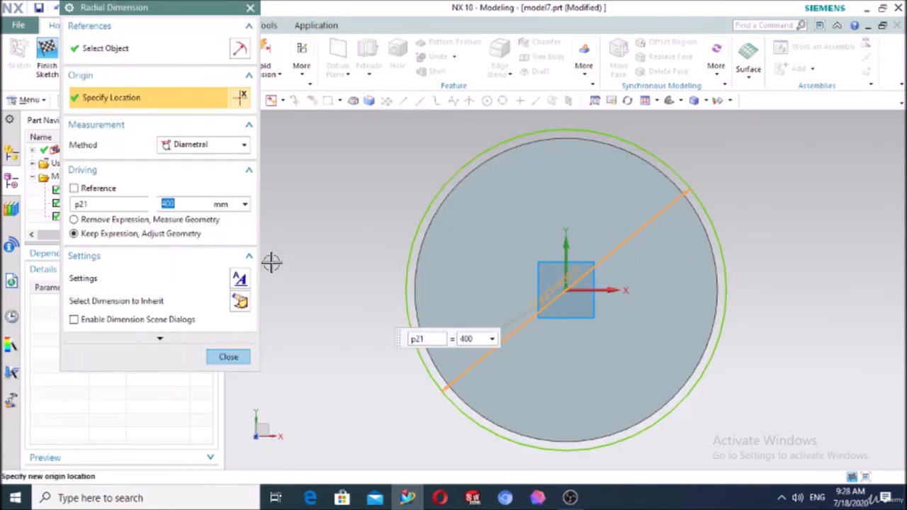
pyautogui.click(228, 356)
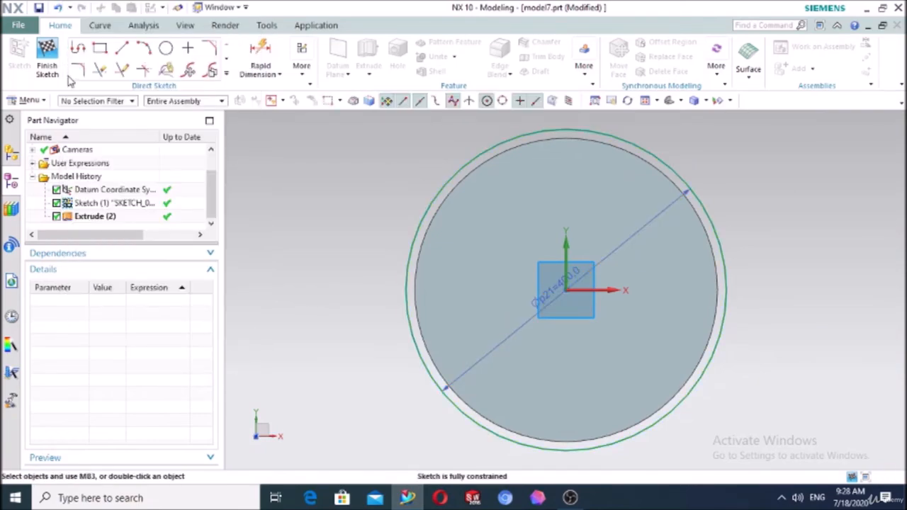
pyautogui.click(47, 58)
# Increase the cylinder's extrusion distance to 700 mm
pyautogui.moveTo(265, 263); pyautogui.dragTo(274, 218, button='middle')
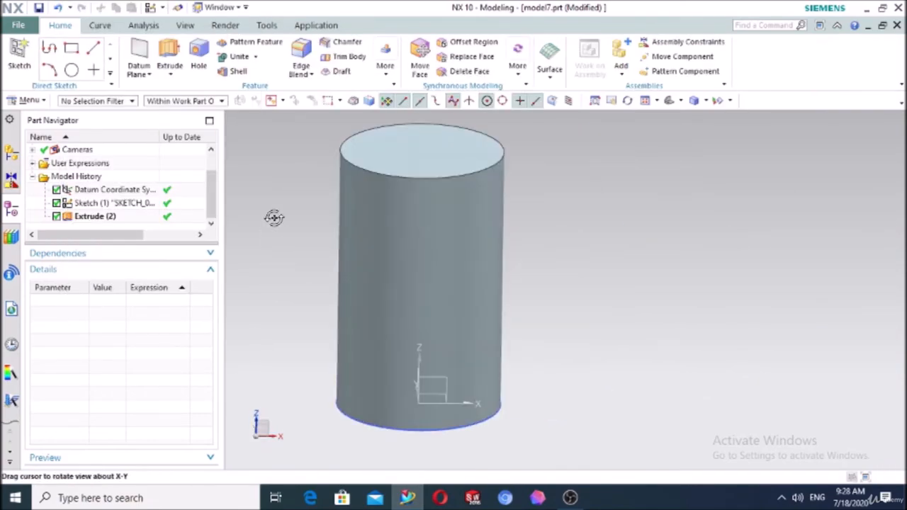
pyautogui.doubleClick(92, 216)
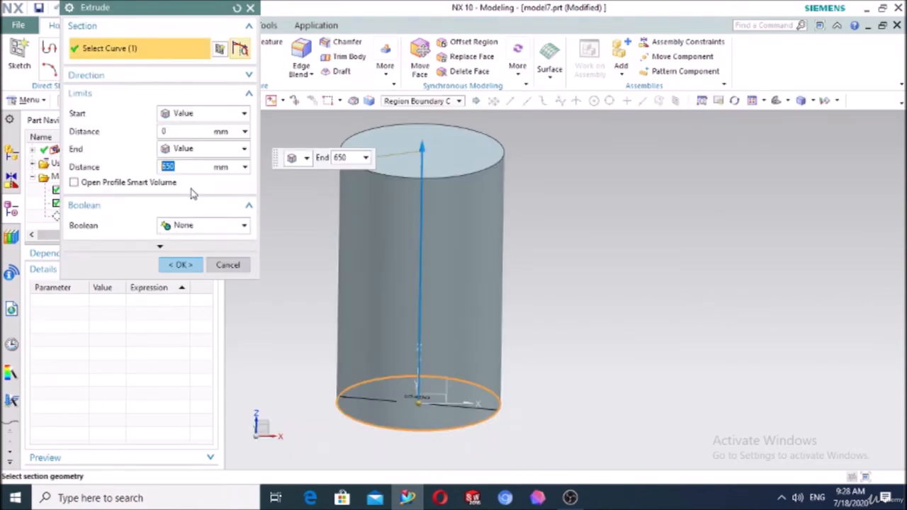
pyautogui.write('700')
pyautogui.press('Return')
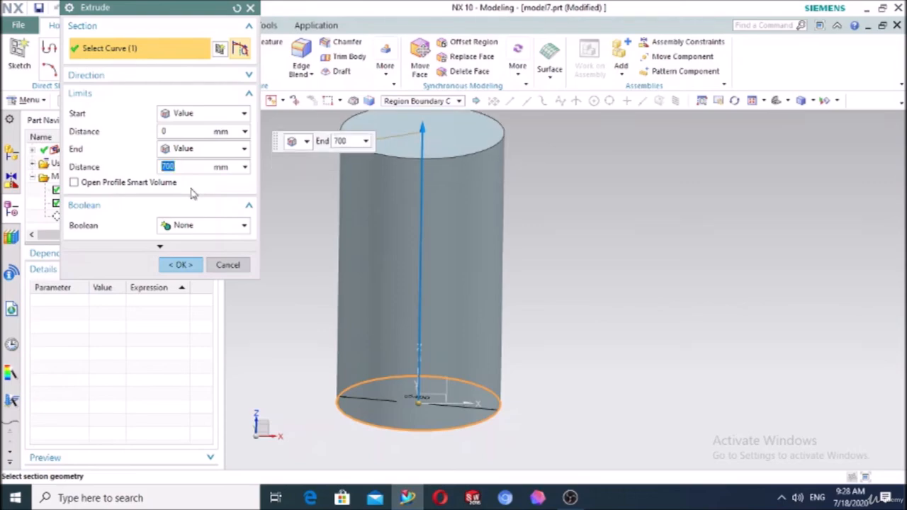
pyautogui.click(174, 264)
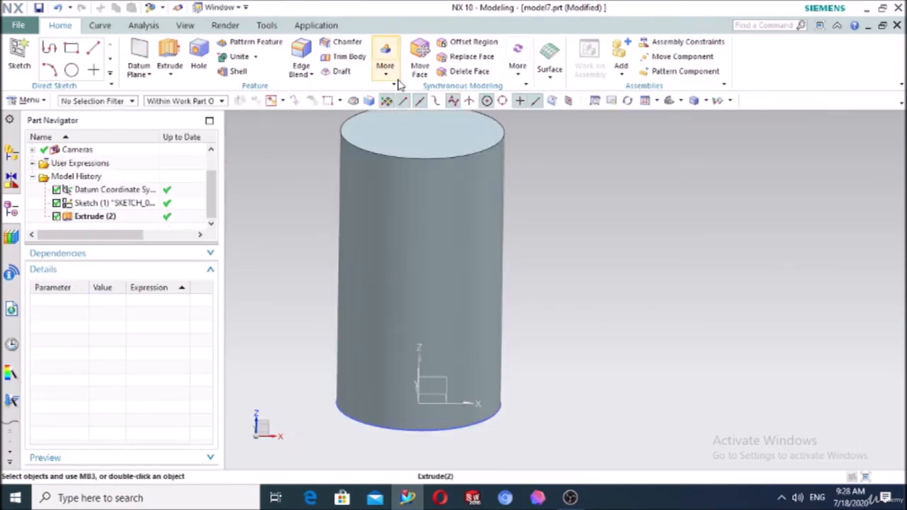
# Add a detailed thread on the cylinder face with a 390 mm minor diameter
pyautogui.click(386, 67)
pyautogui.click(400, 104)
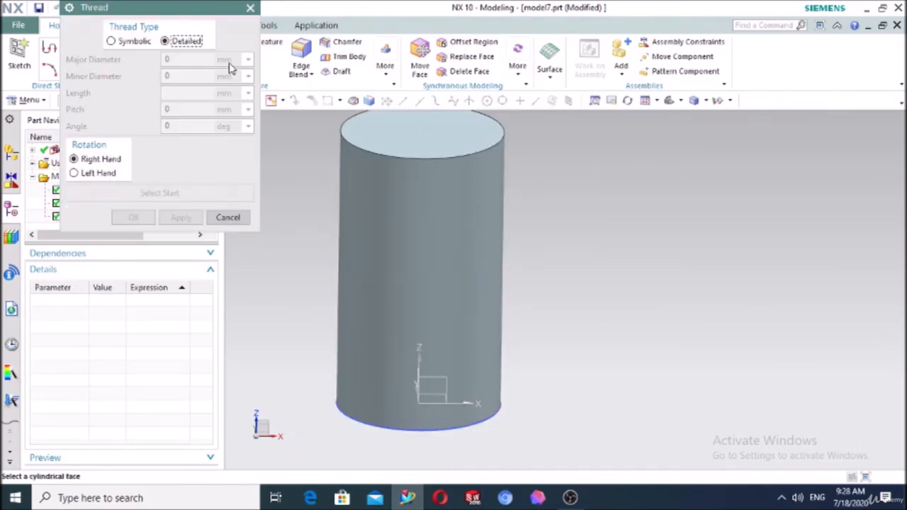
pyautogui.click(440, 217)
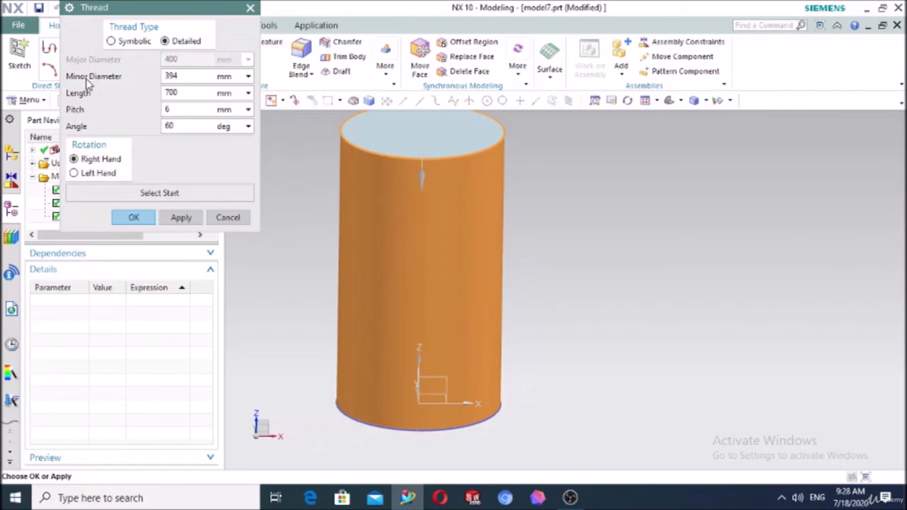
pyautogui.doubleClick(183, 75)
pyautogui.write('3')
pyautogui.click(179, 113)
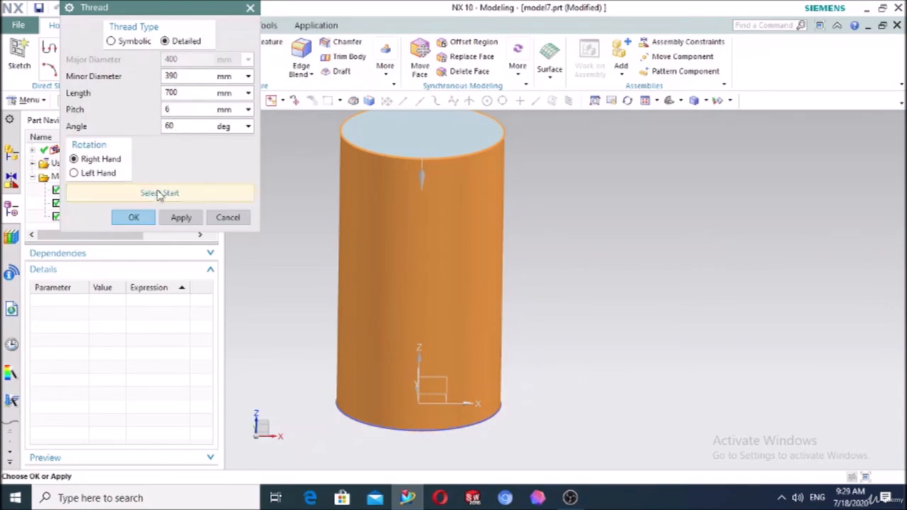
pyautogui.click(134, 217)
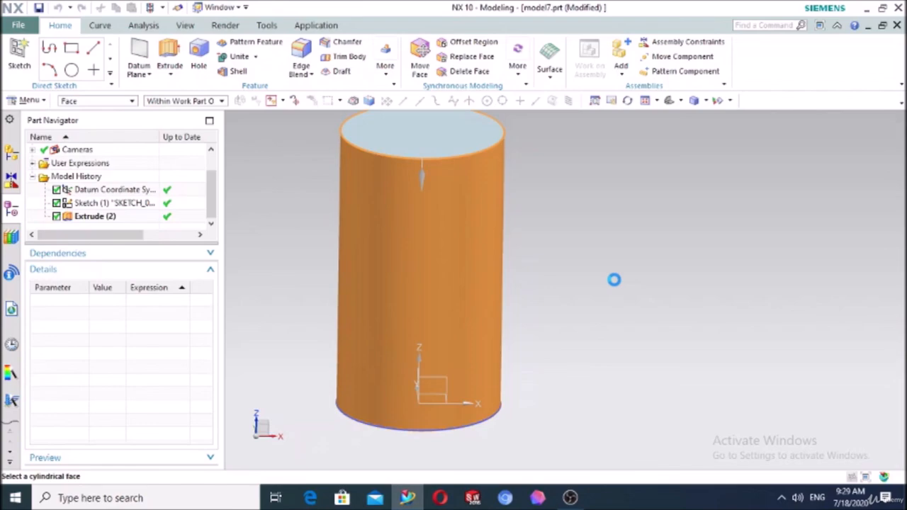
# Check the OBS recording twice, returning to the NX window each time
pyautogui.click(571, 500)
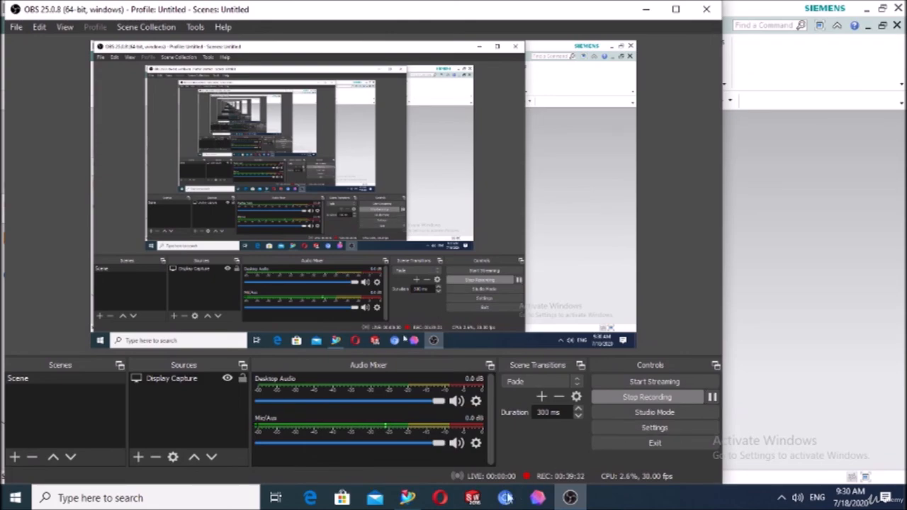
pyautogui.click(407, 498)
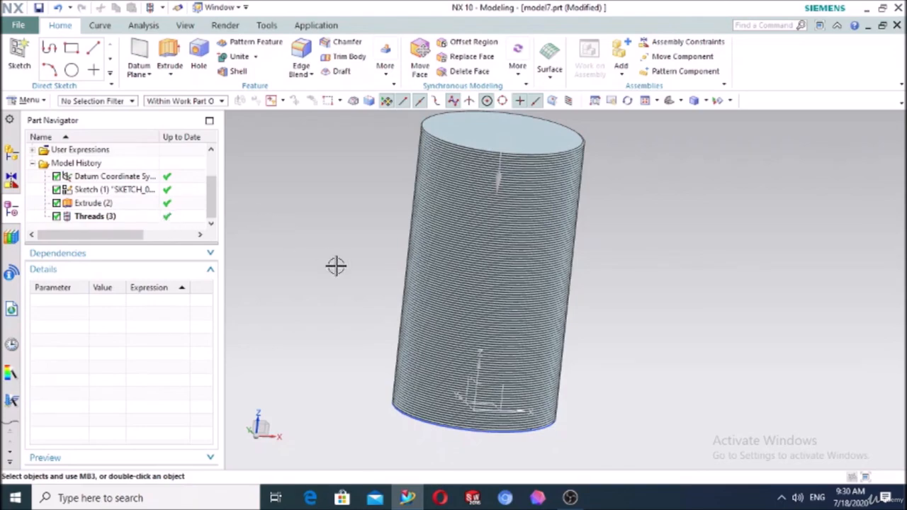
pyautogui.click(570, 498)
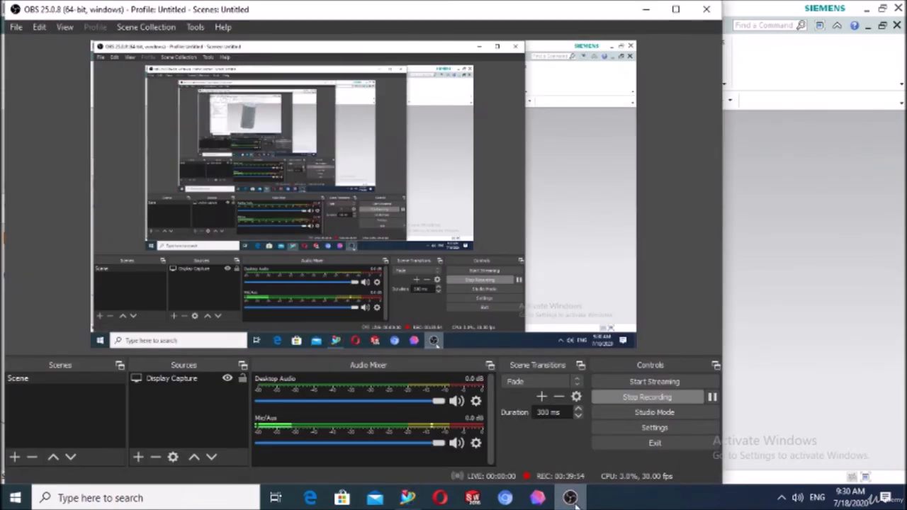
pyautogui.click(414, 500)
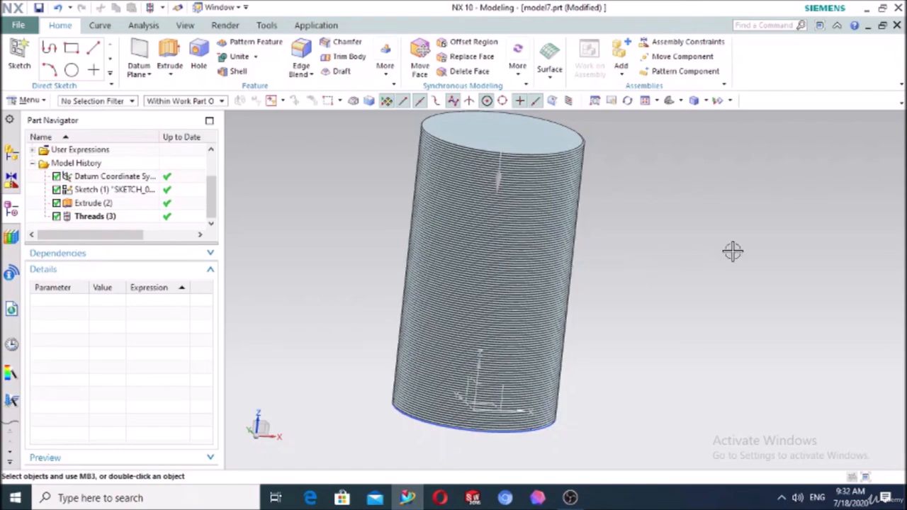
# Sketch a circle centred on the cylinder's top face and preview its extrusion
pyautogui.moveTo(733, 251); pyautogui.dragTo(715, 277, button='middle')
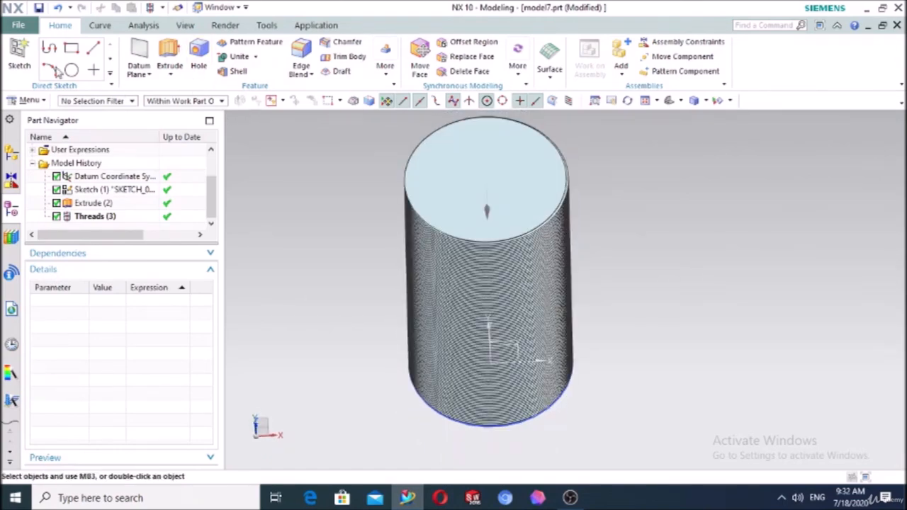
pyautogui.click(19, 57)
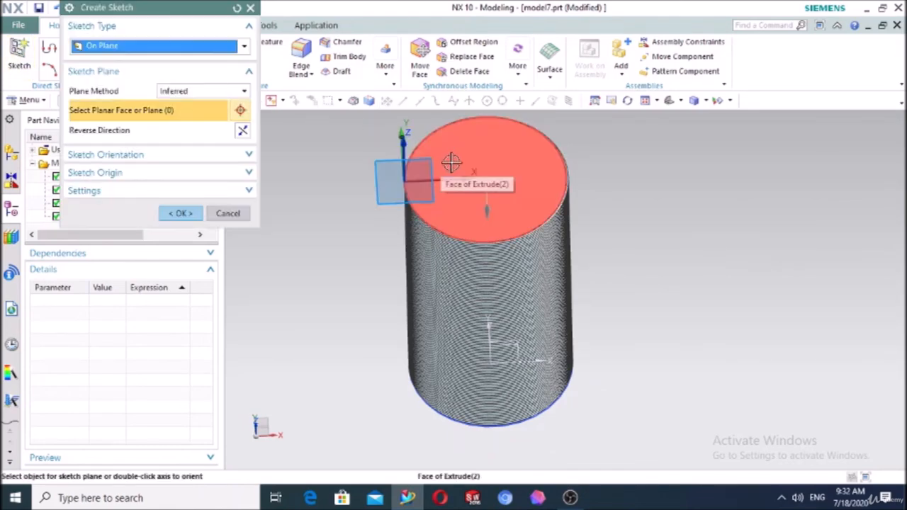
pyautogui.click(450, 163)
pyautogui.click(187, 217)
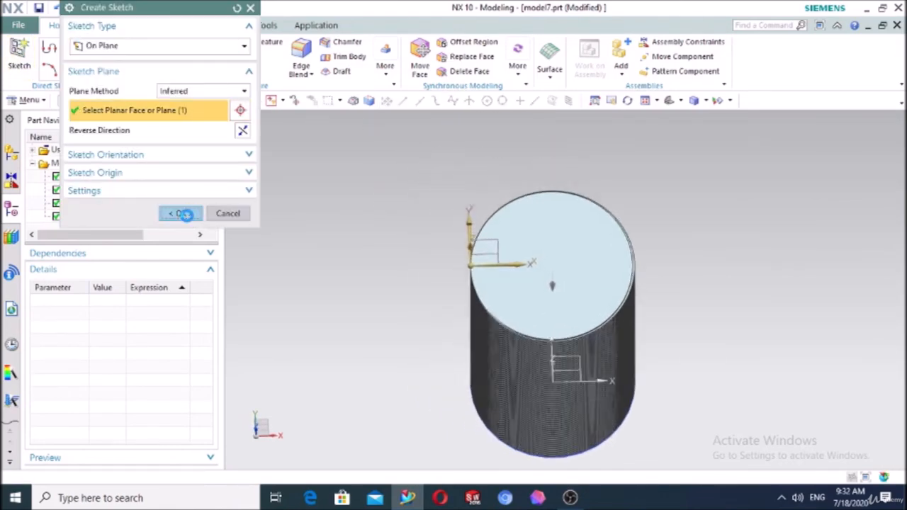
pyautogui.click(165, 49)
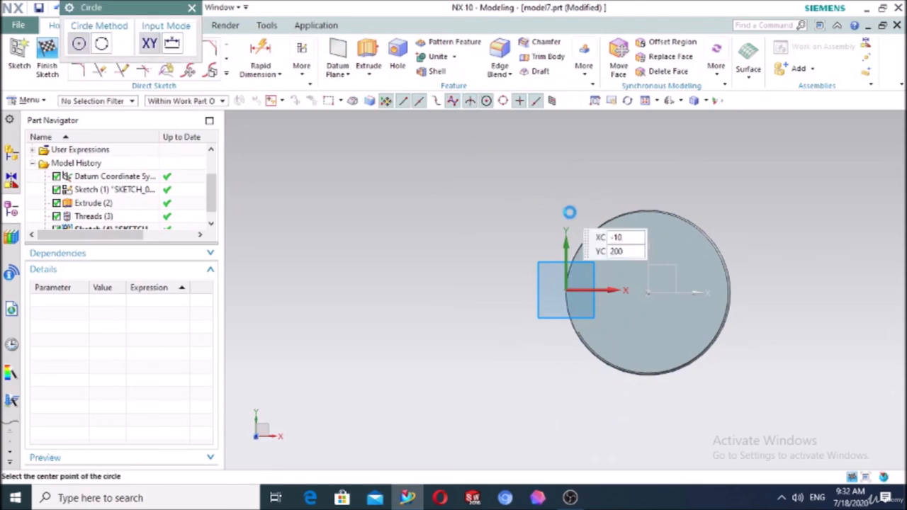
pyautogui.scroll(3, 581, 223)
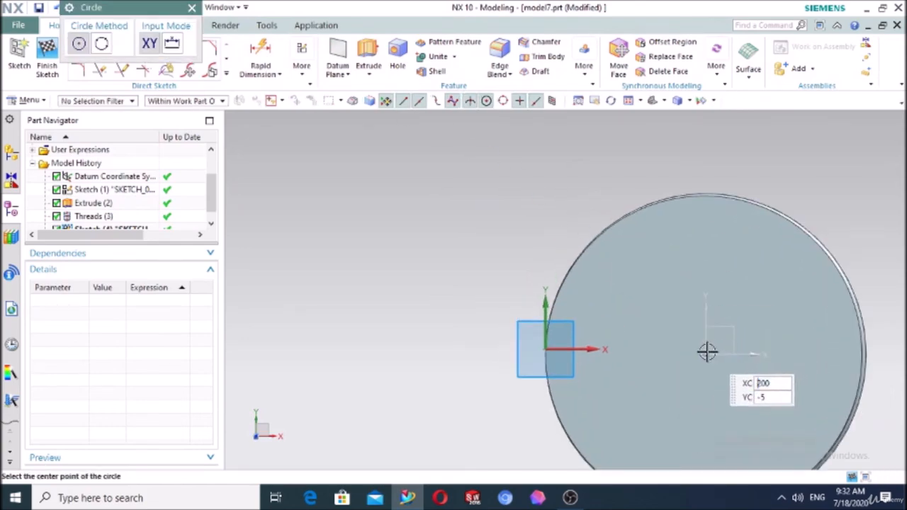
pyautogui.click(708, 352)
pyautogui.click(753, 306)
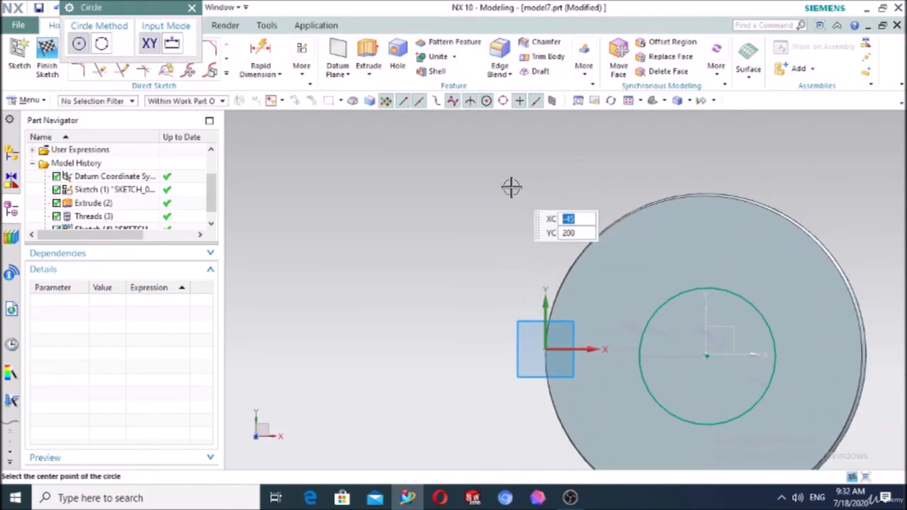
pyautogui.press('Escape')
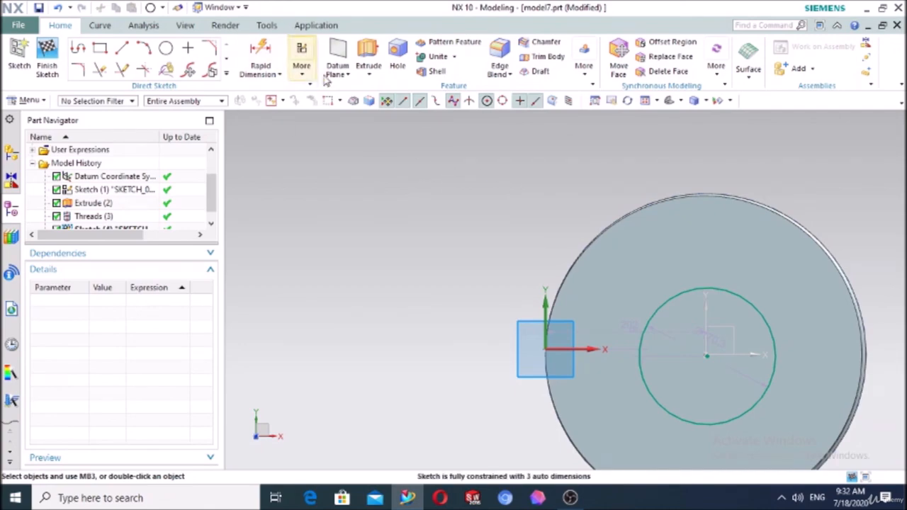
pyautogui.click(368, 57)
pyautogui.moveTo(411, 232); pyautogui.dragTo(399, 188, button='middle')
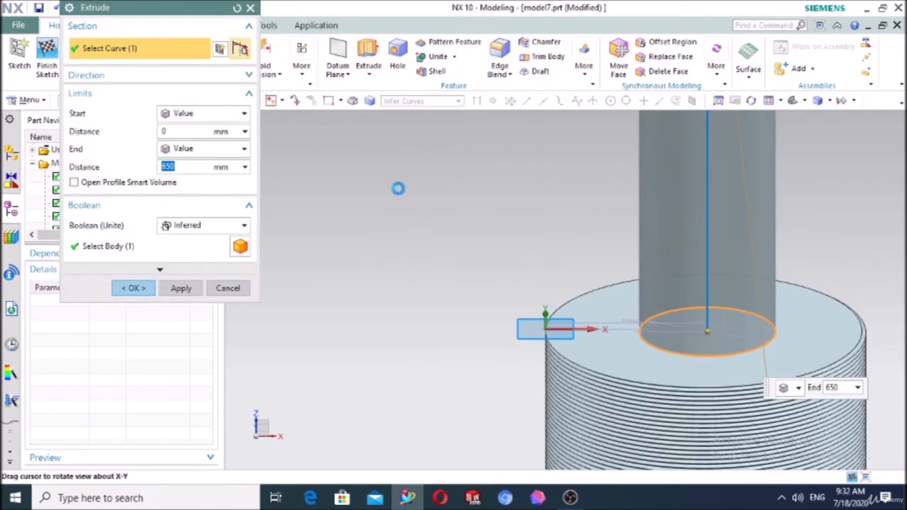
# Reverse the circle extrusion into the cylinder and subtract it 100 mm deep to cut a hole
pyautogui.scroll(-5, 454, 211)
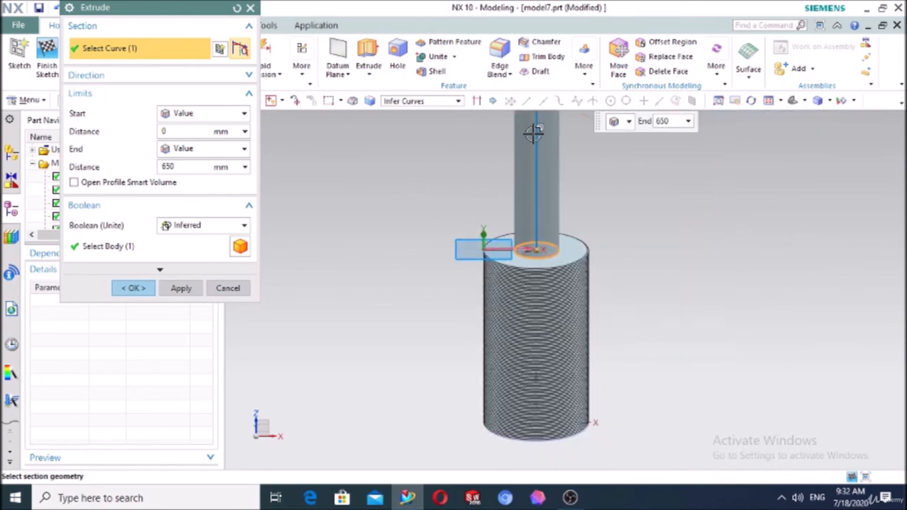
pyautogui.click(234, 95)
pyautogui.click(234, 77)
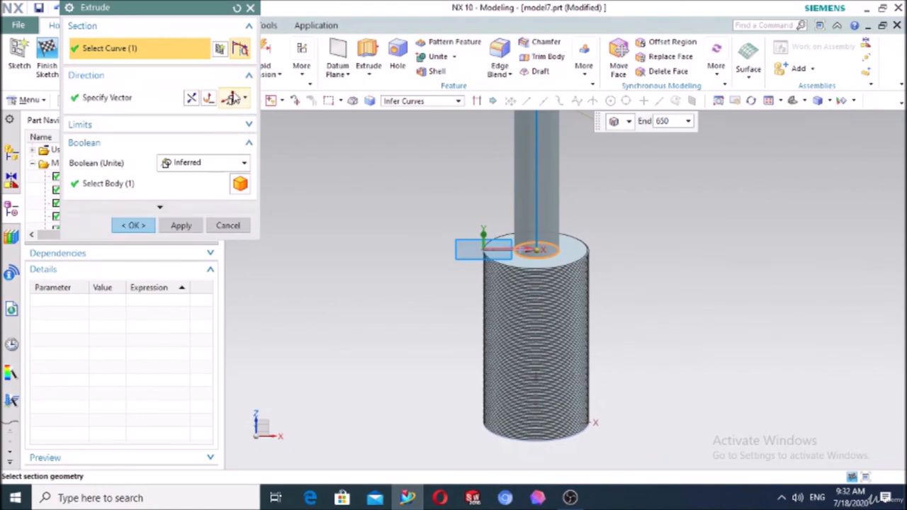
pyautogui.click(190, 99)
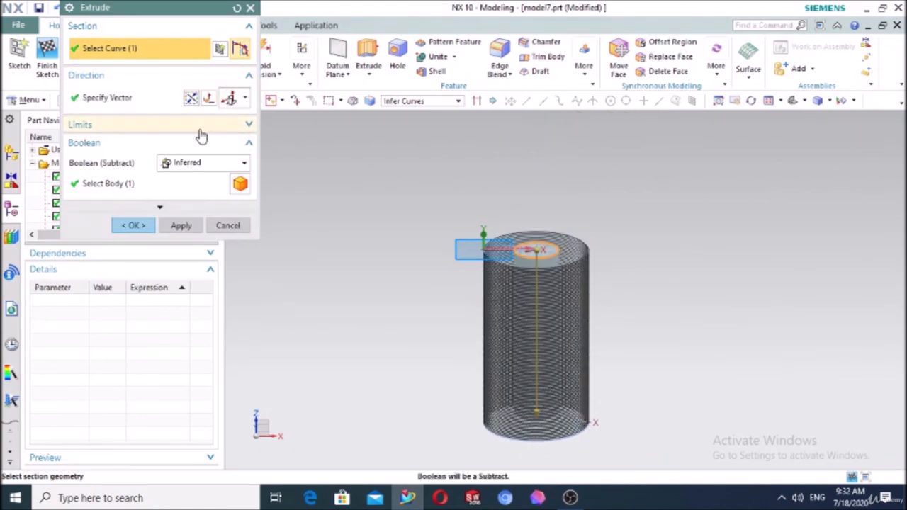
pyautogui.click(137, 132)
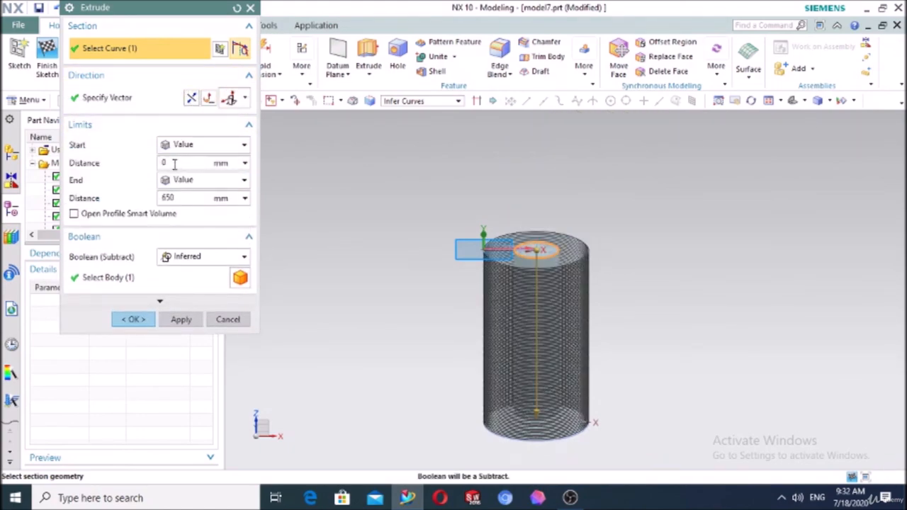
pyautogui.doubleClick(185, 199)
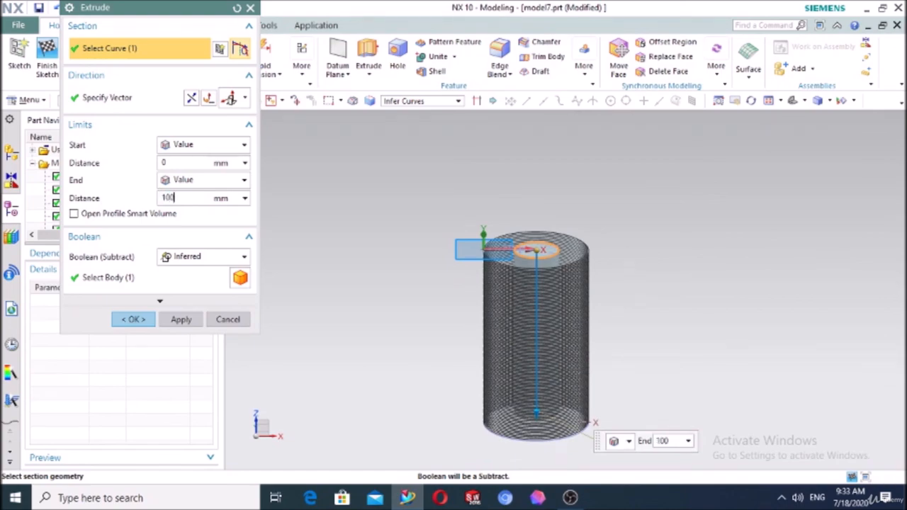
pyautogui.press('Return')
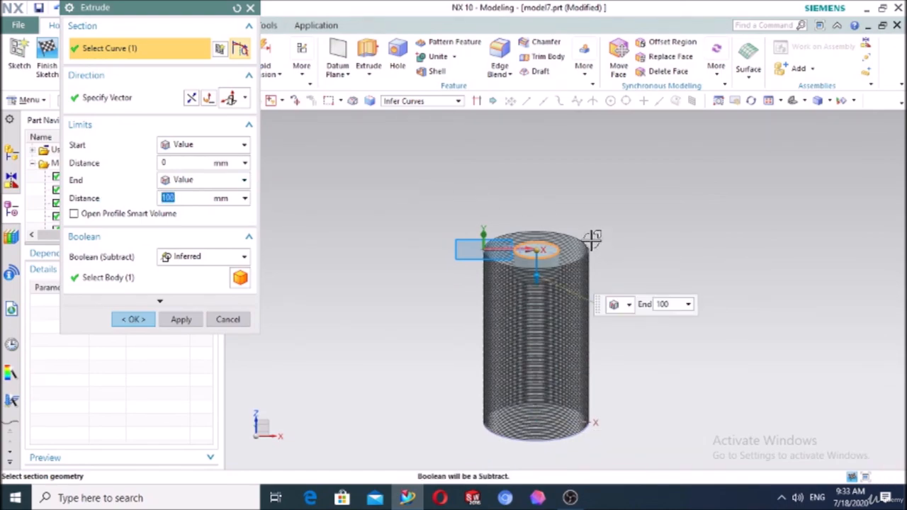
pyautogui.click(190, 256)
pyautogui.click(186, 298)
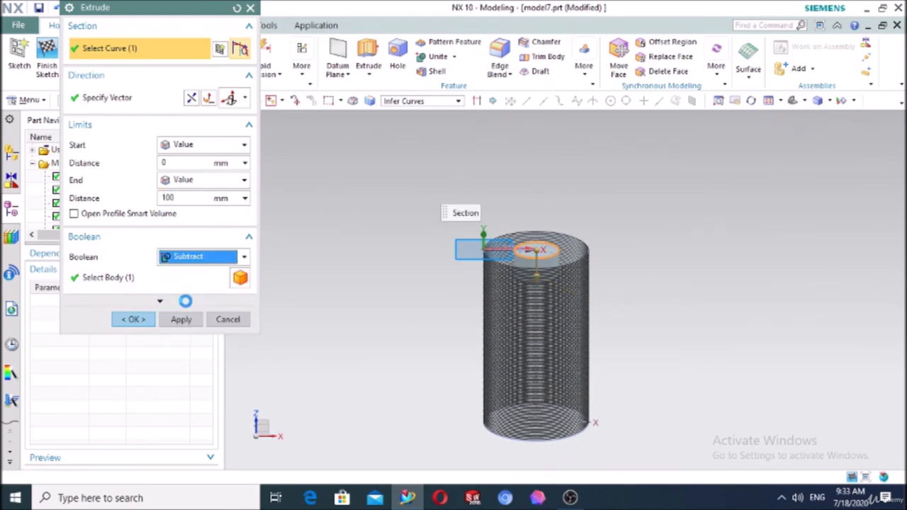
pyautogui.click(134, 320)
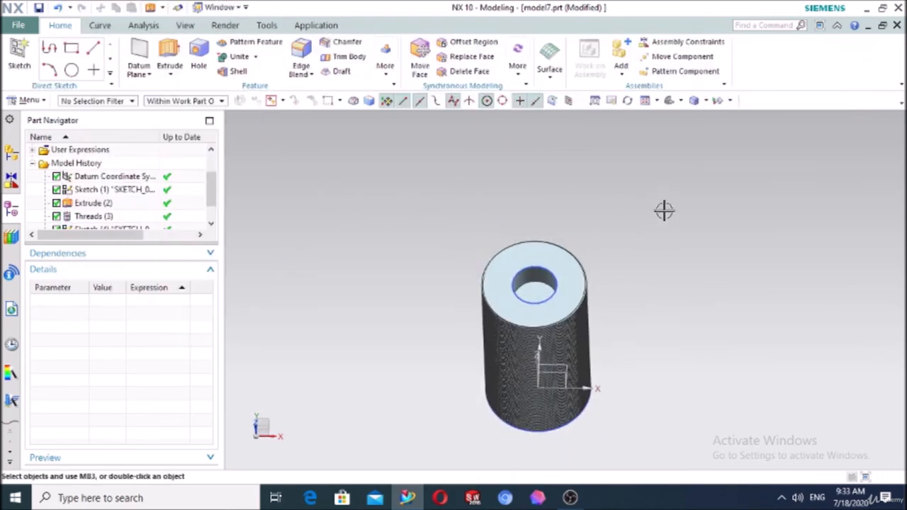
# Try a thread on the hole's inner face, dismiss the invalid-pitch errors, and cancel
pyautogui.click(397, 77)
pyautogui.click(397, 103)
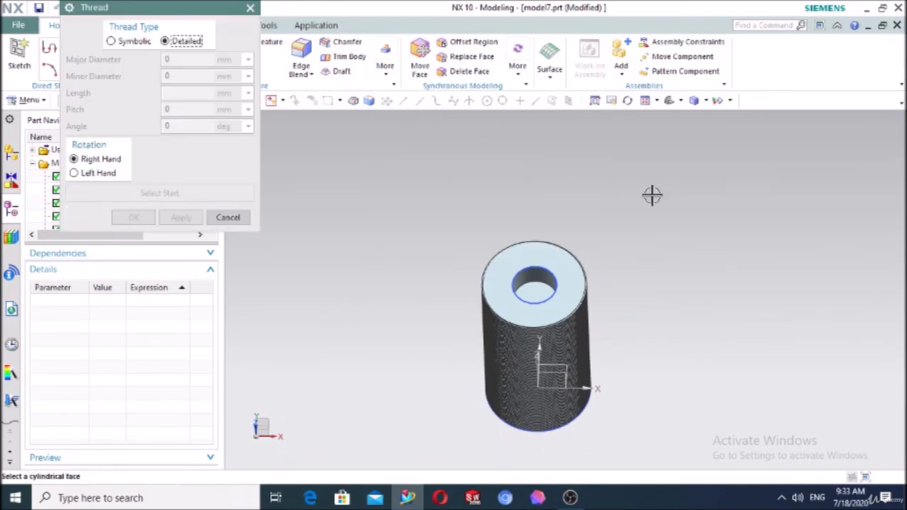
pyautogui.scroll(3, 659, 302)
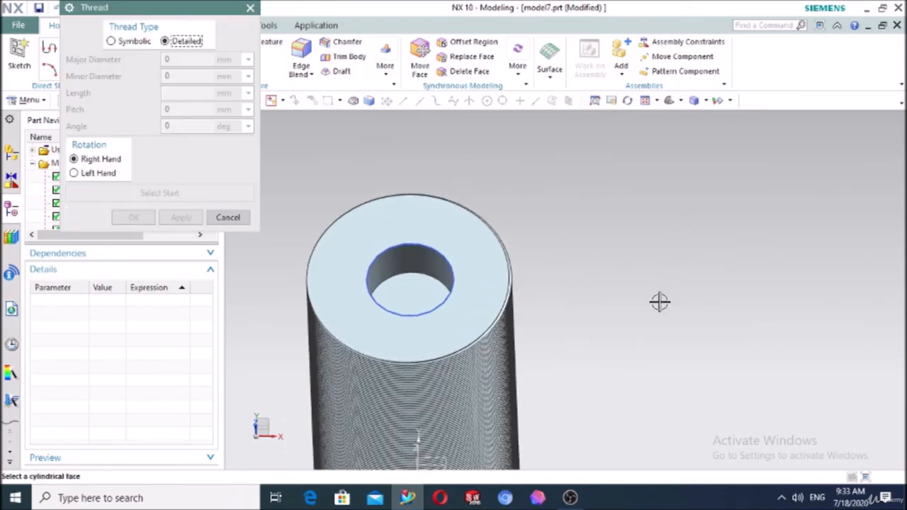
pyautogui.click(408, 256)
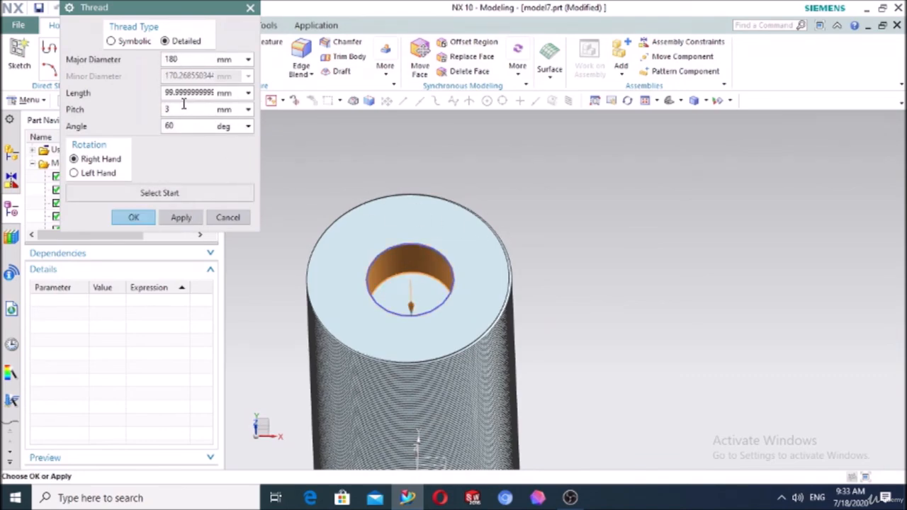
pyautogui.click(135, 219)
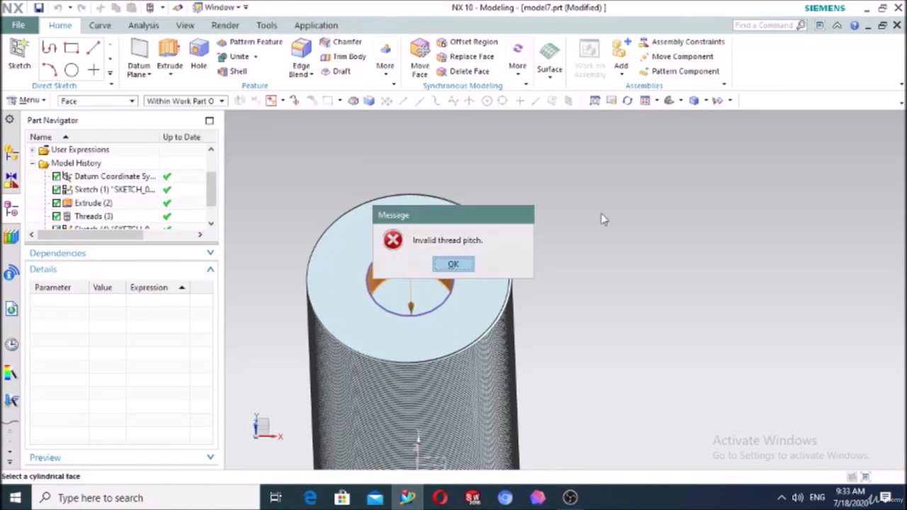
pyautogui.click(454, 265)
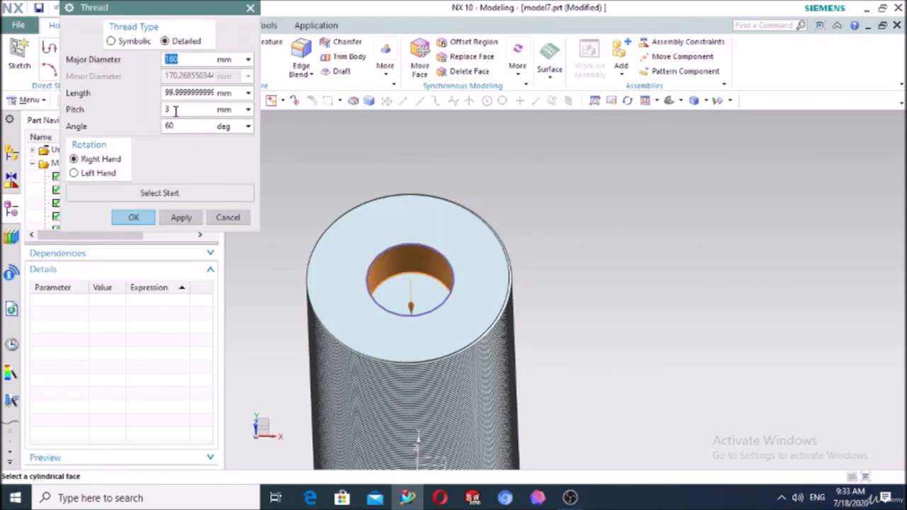
pyautogui.click(134, 218)
pyautogui.click(453, 264)
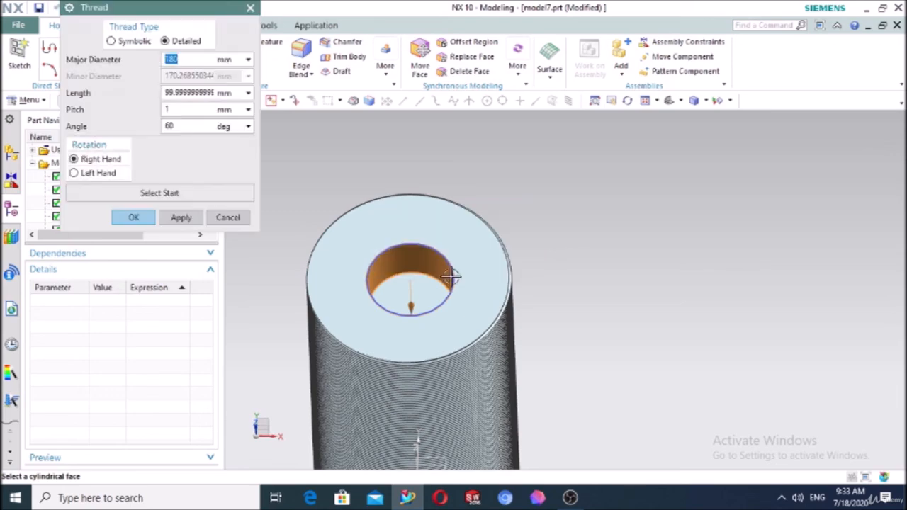
pyautogui.click(227, 218)
# Edit Extrude (5) so the hole's end distance is 200 mm
pyautogui.scroll(-2, 94, 221)
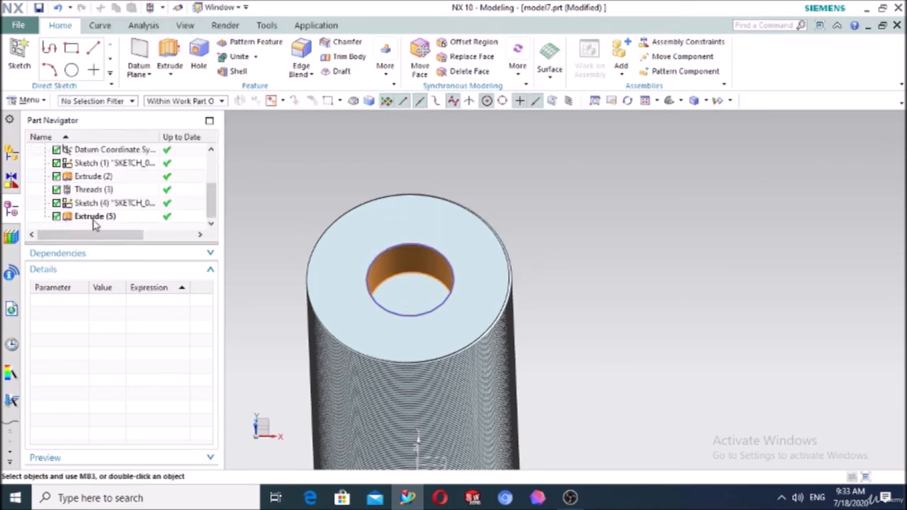
pyautogui.doubleClick(93, 219)
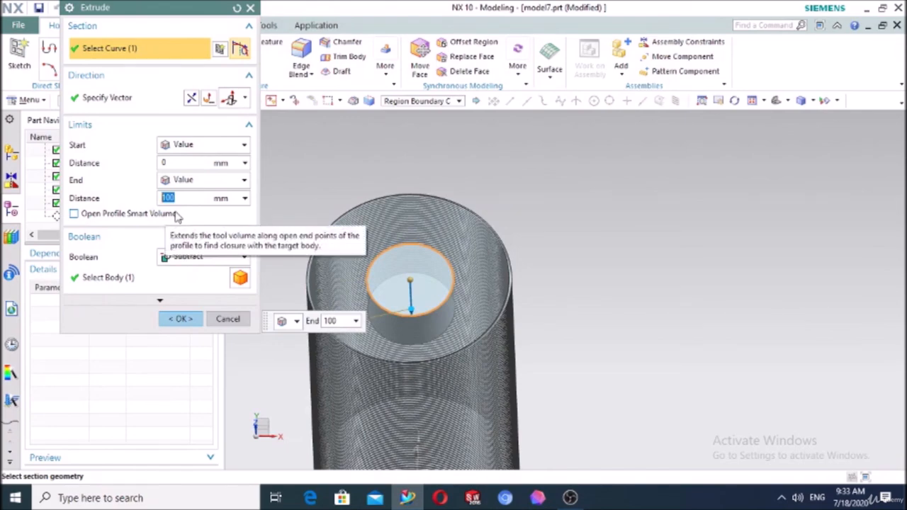
pyautogui.write('200')
pyautogui.press('Return')
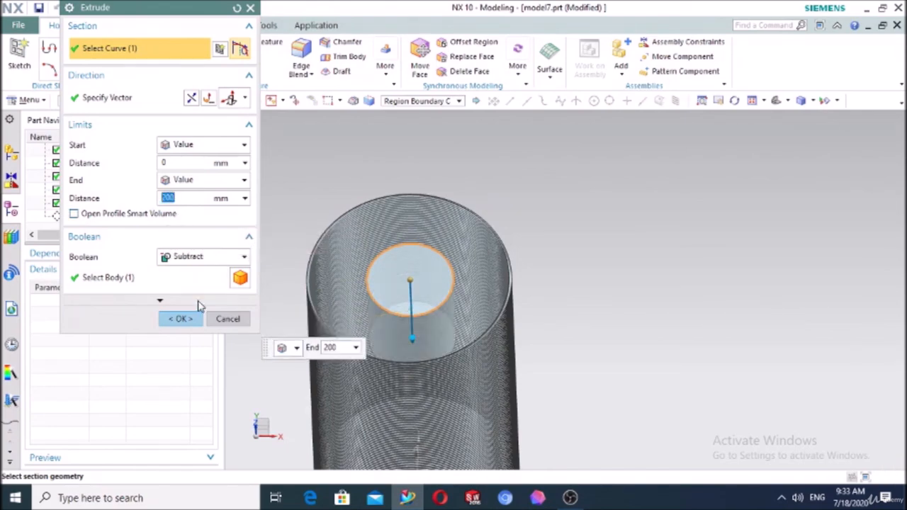
pyautogui.click(184, 319)
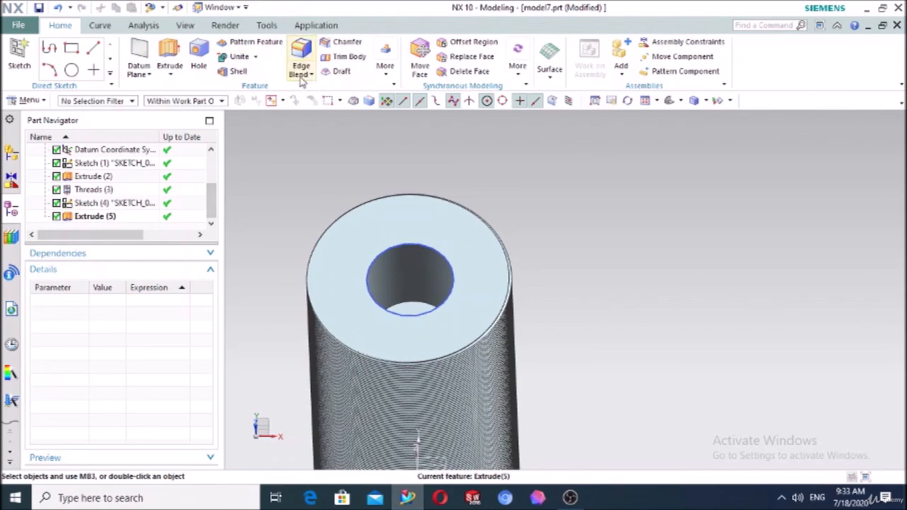
# Retry the thread on the deeper hole, dismiss the repeated pitch errors, and abandon it
pyautogui.click(385, 58)
pyautogui.click(388, 107)
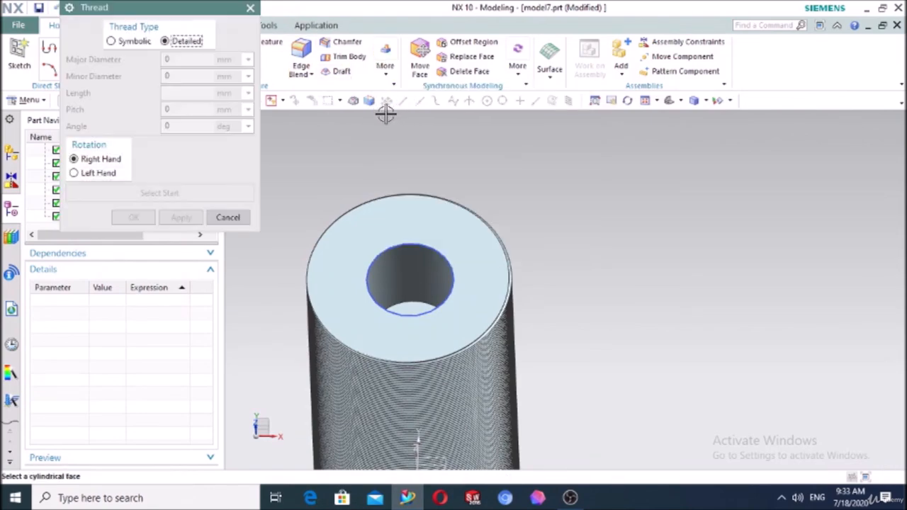
pyautogui.click(401, 267)
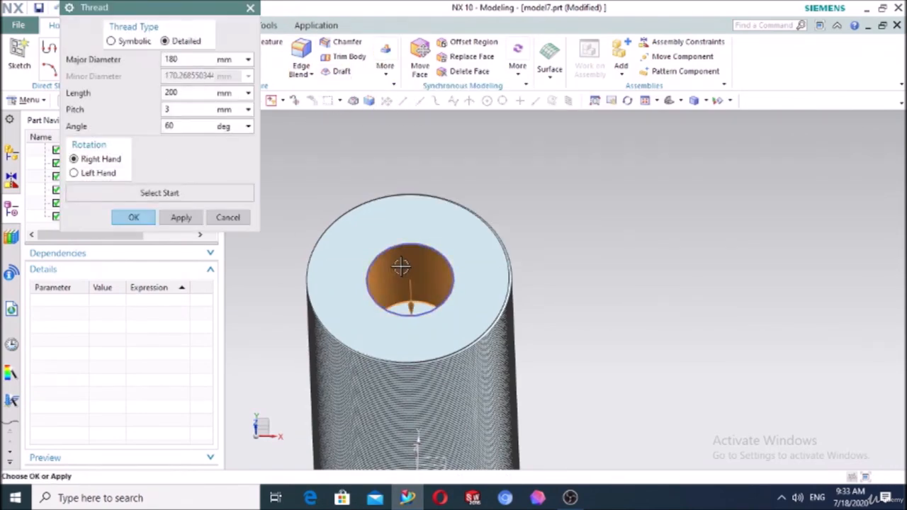
pyautogui.click(130, 219)
pyautogui.click(454, 265)
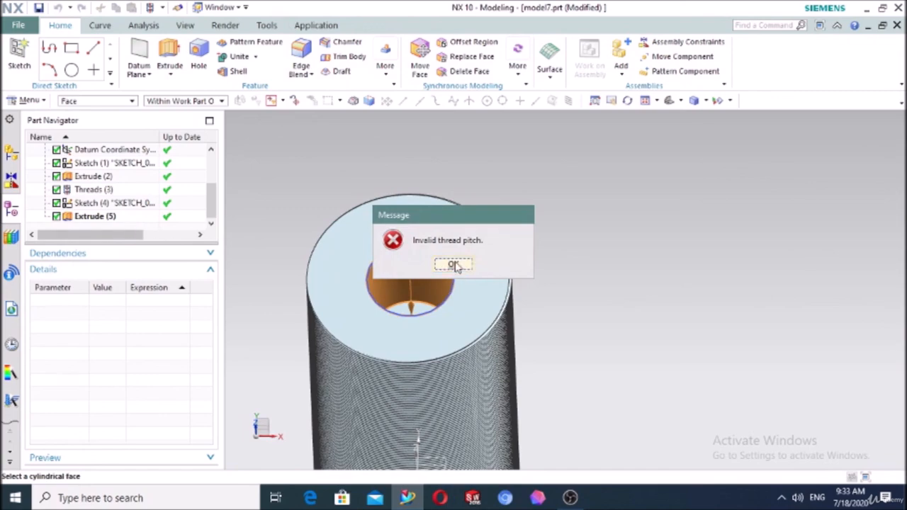
pyautogui.click(454, 265)
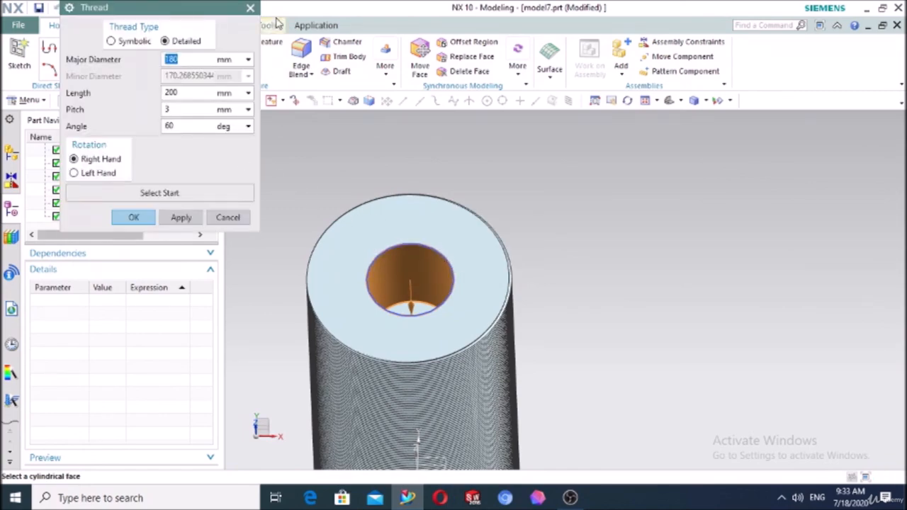
pyautogui.click(250, 9)
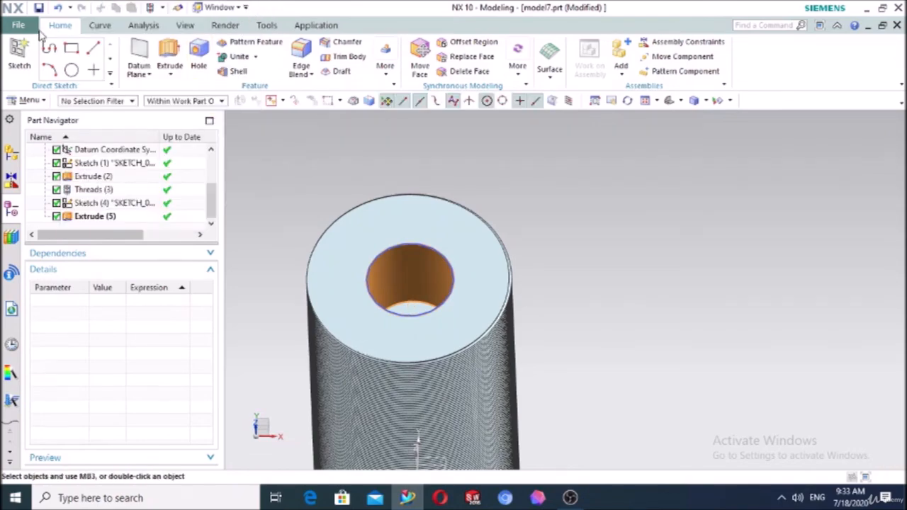
pyautogui.click(352, 224)
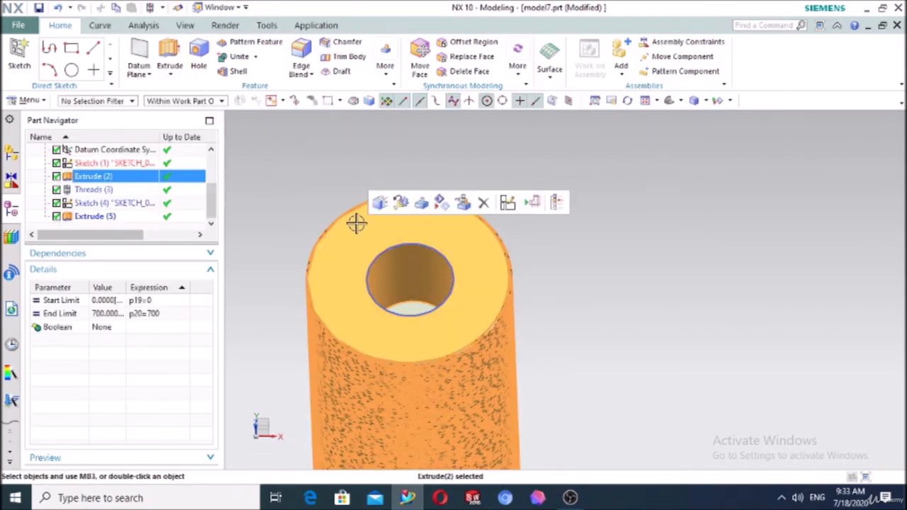
# Delete the cylinder's Extrude (2) feature and the leftover sketch circle
pyautogui.press('Delete')
pyautogui.click(140, 132)
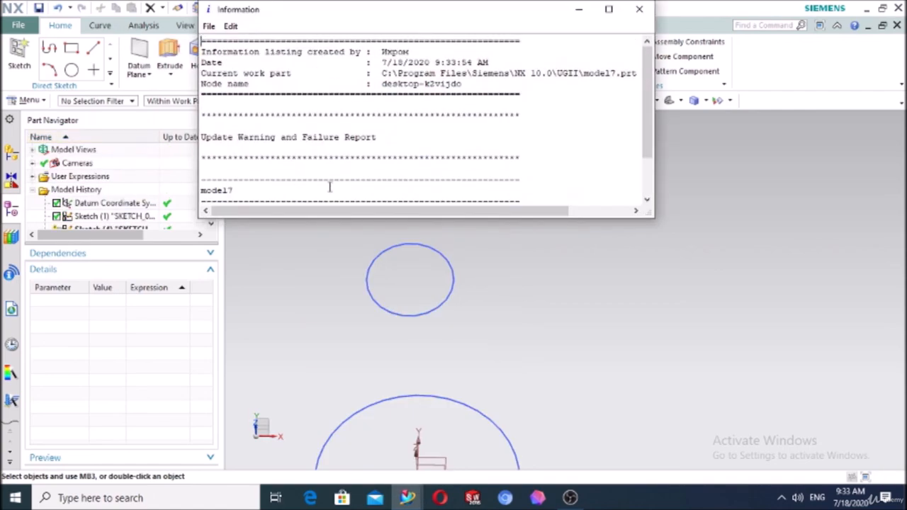
pyautogui.click(640, 8)
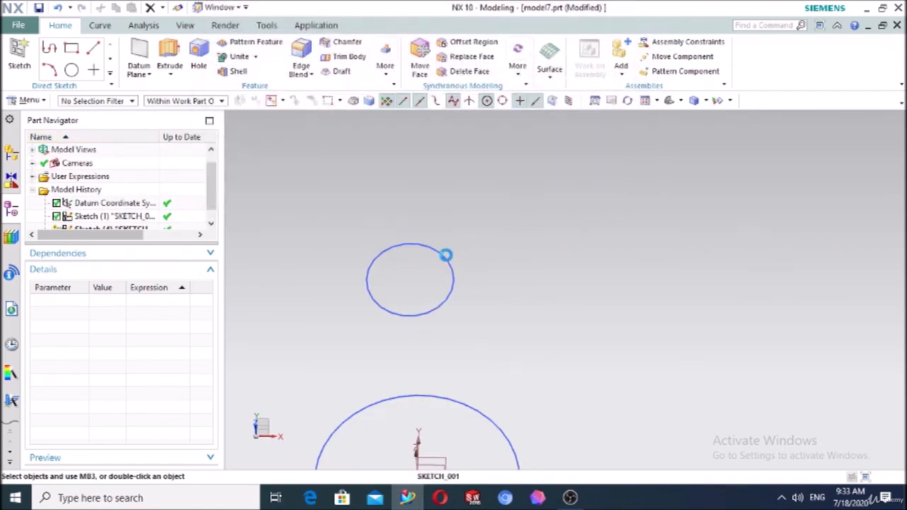
pyautogui.scroll(-3, 527, 265)
pyautogui.click(502, 350)
pyautogui.press('Delete')
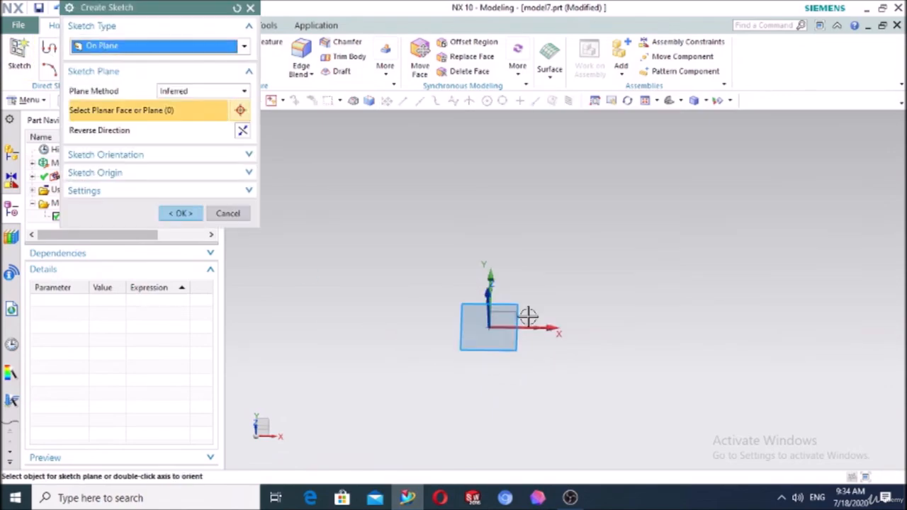
# Sketch a 160 x 205 rectangle from the datum origin and extrude it into a solid block
pyautogui.click(181, 213)
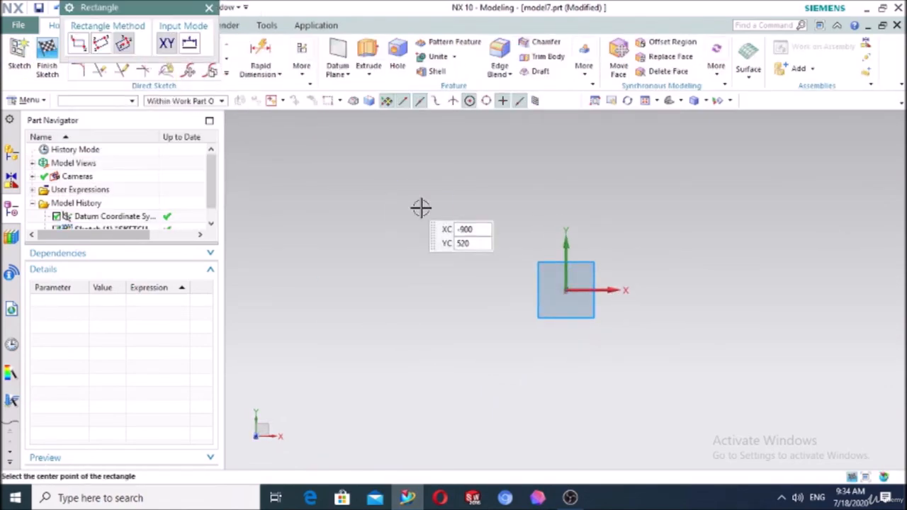
pyautogui.click(99, 48)
pyautogui.click(600, 303)
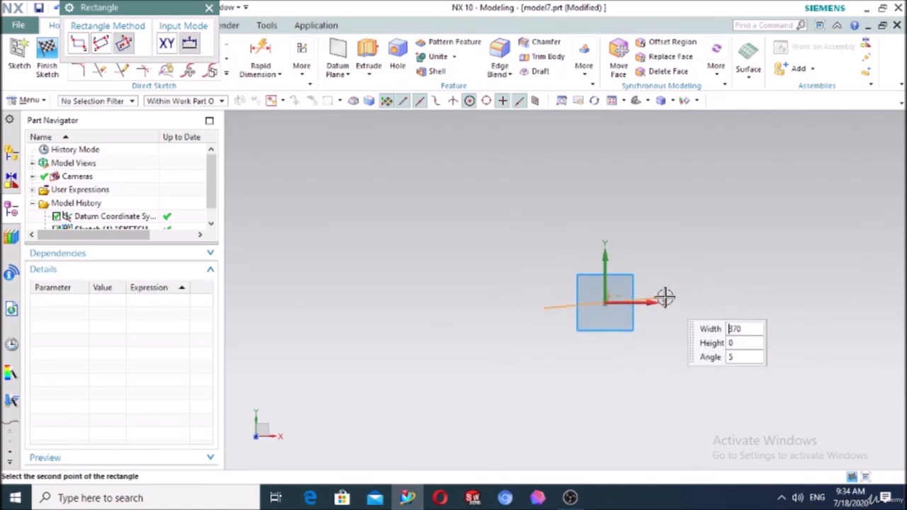
pyautogui.click(632, 270)
pyautogui.click(207, 9)
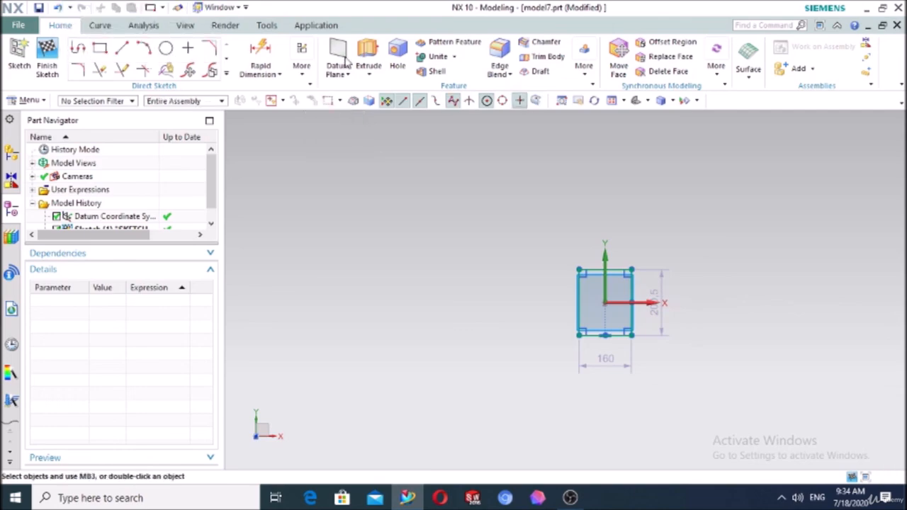
pyautogui.click(376, 67)
pyautogui.moveTo(530, 310); pyautogui.dragTo(559, 269, button='middle')
pyautogui.click(135, 320)
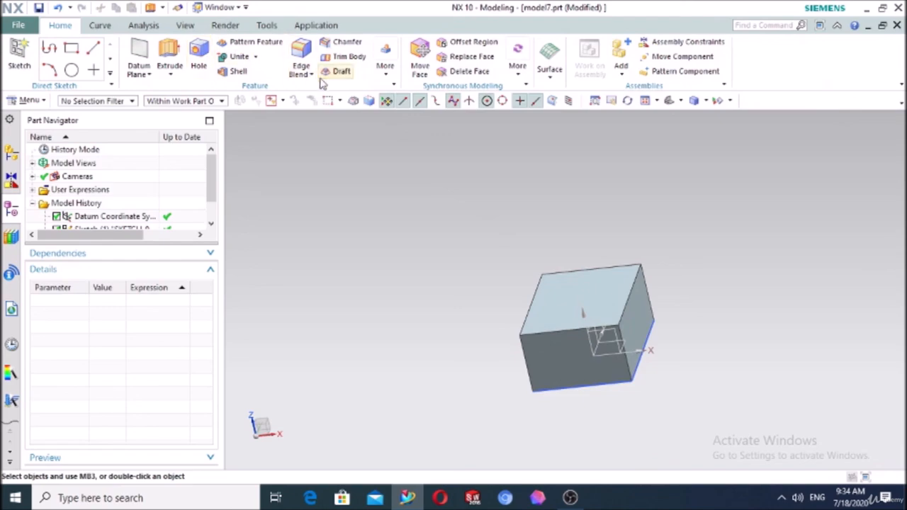
# Sketch a circle about 38.8 mm across on the block's top face
pyautogui.click(20, 51)
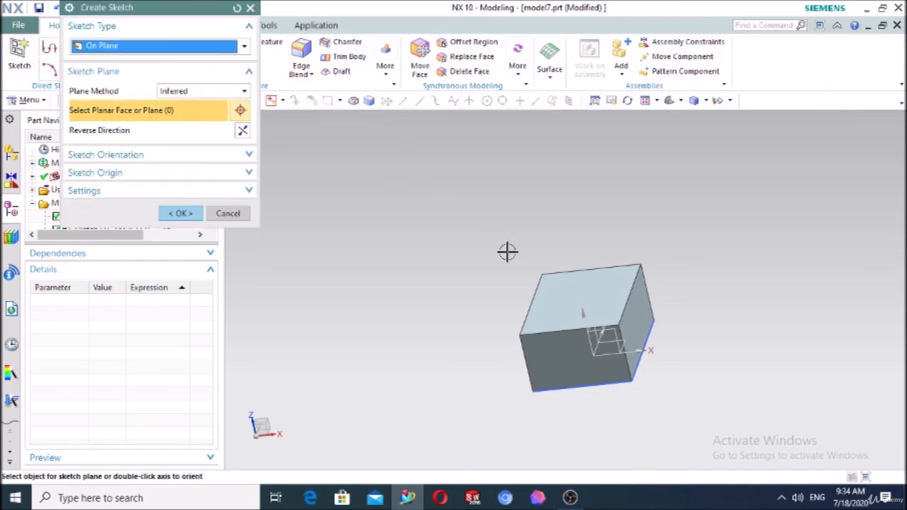
pyautogui.click(548, 293)
pyautogui.click(178, 213)
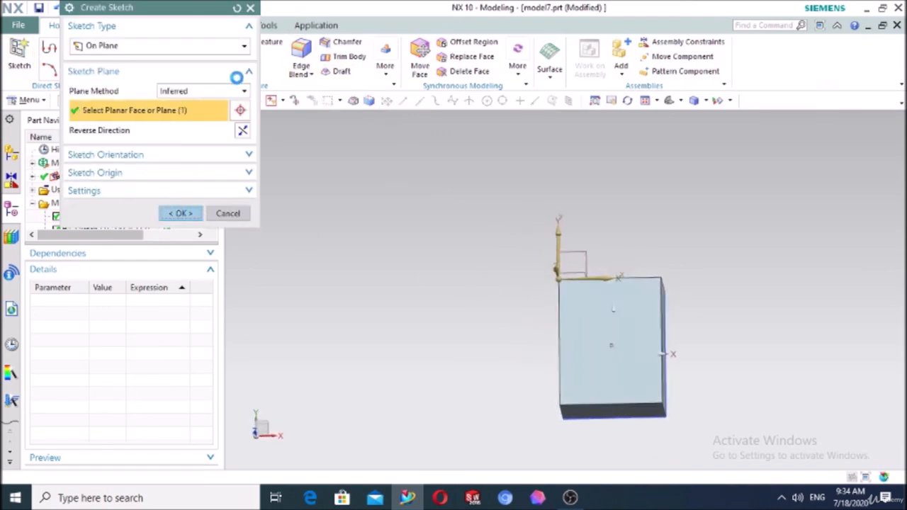
pyautogui.click(165, 48)
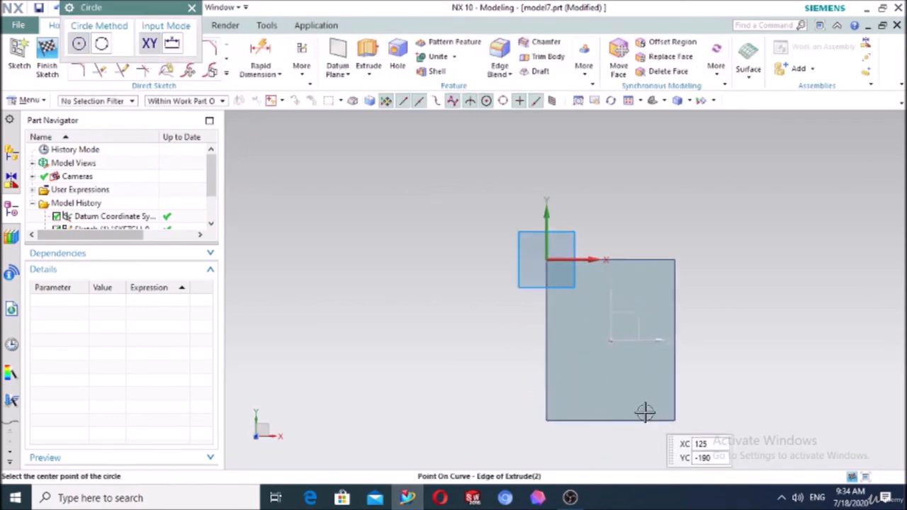
pyautogui.scroll(5, 645, 411)
pyautogui.click(561, 341)
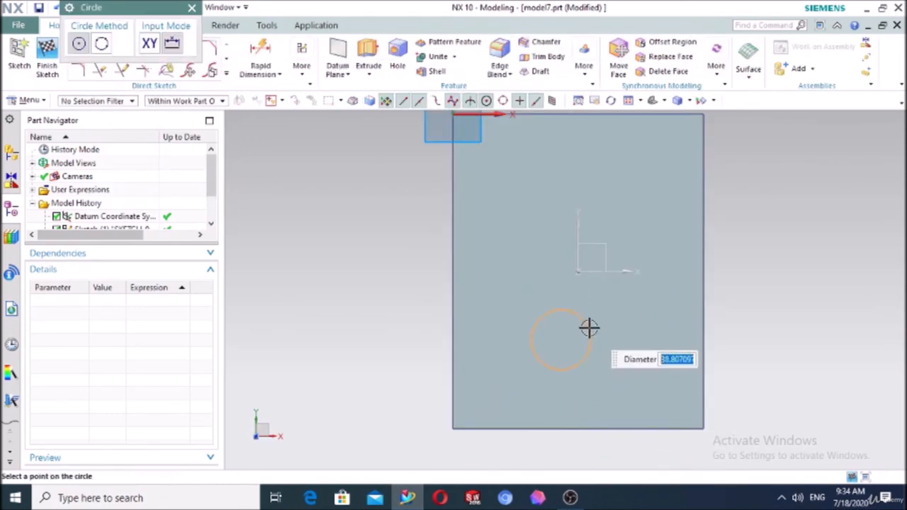
pyautogui.click(589, 328)
pyautogui.press('Escape')
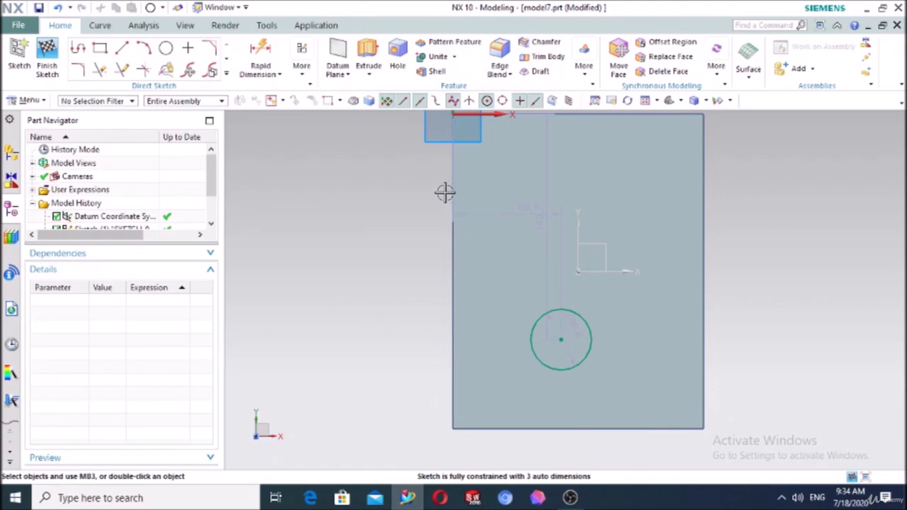
# Extrude the circle 100 mm down into the block with Subtract to cut the hole
pyautogui.click(369, 57)
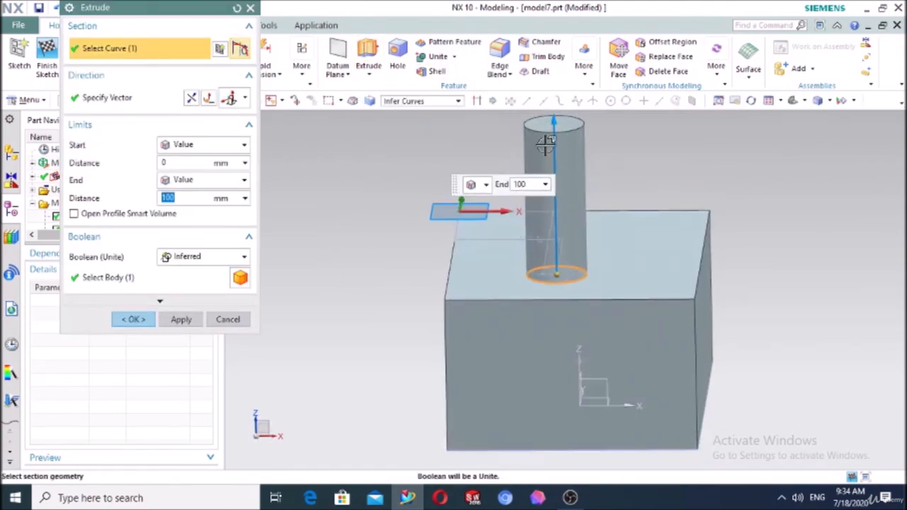
pyautogui.doubleClick(555, 130)
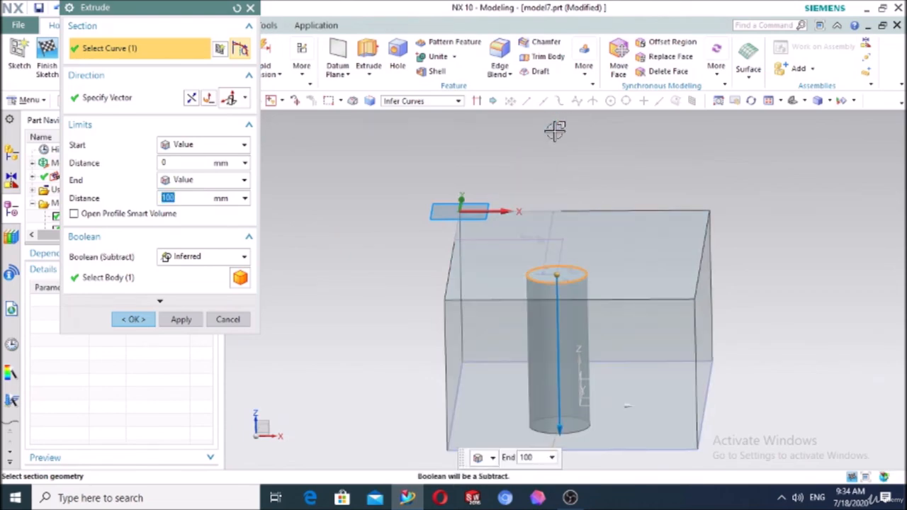
pyautogui.scroll(-4, 560, 382)
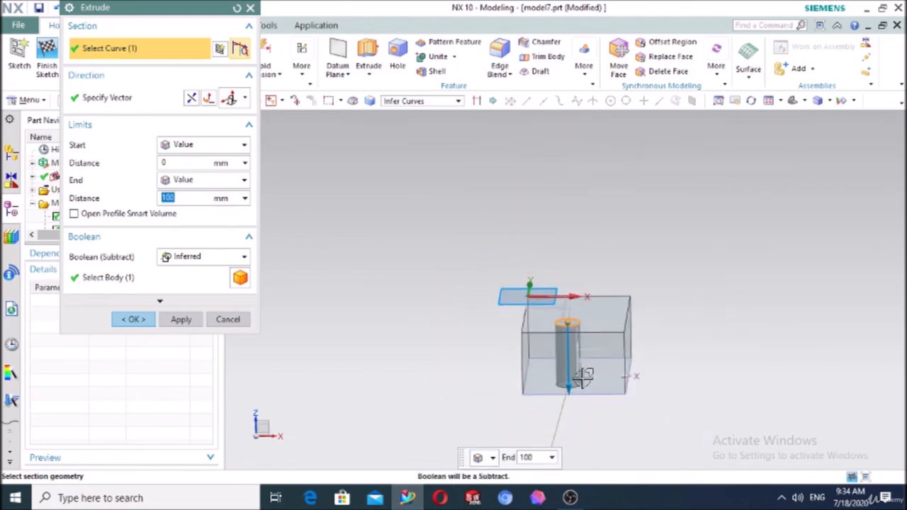
pyautogui.click(565, 425)
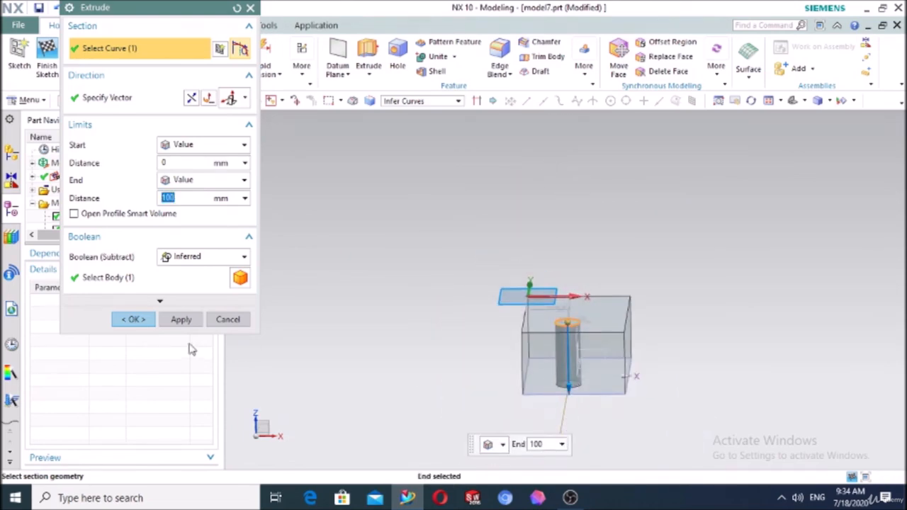
pyautogui.click(168, 258)
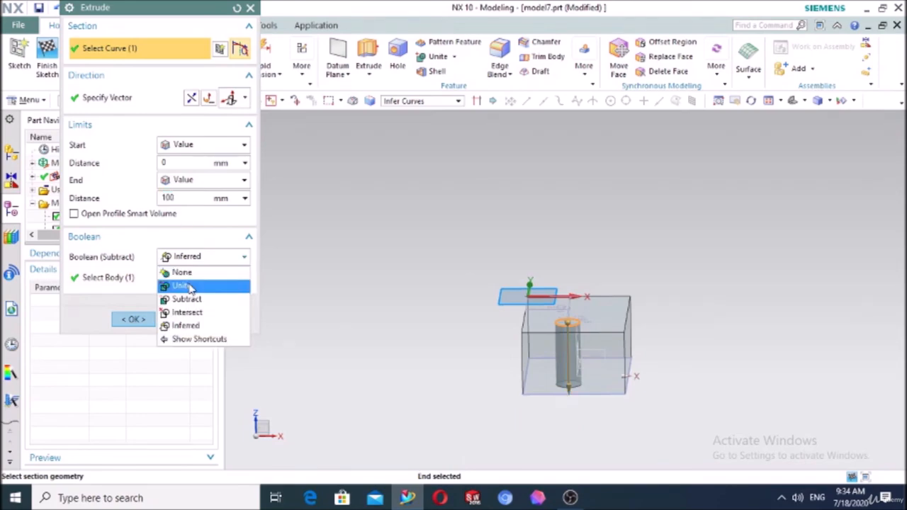
pyautogui.click(190, 298)
pyautogui.click(136, 319)
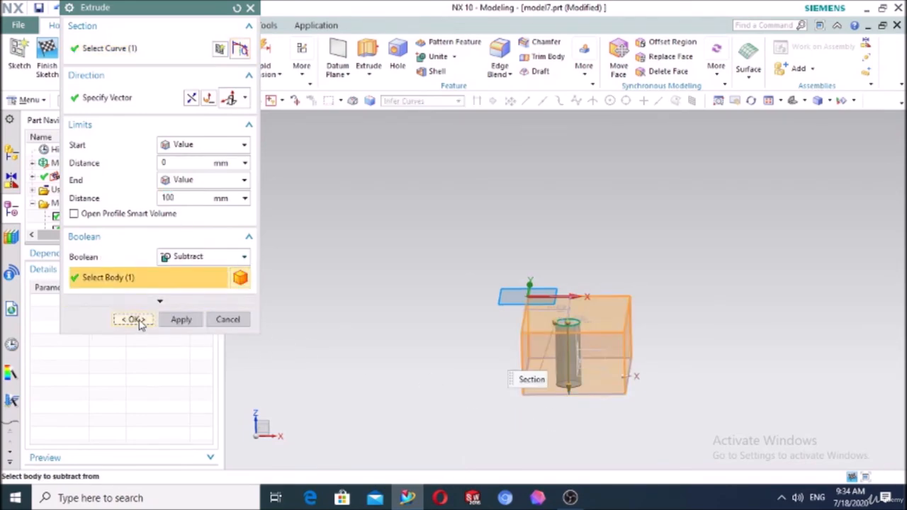
pyautogui.click(385, 65)
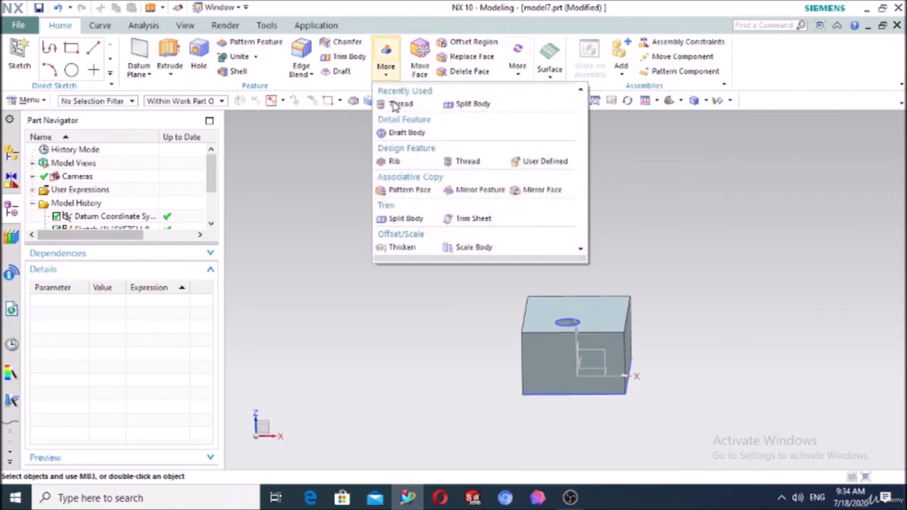
# Add a detailed thread to the hole from the top face: 42 mm diameter, 3.5 mm pitch, 100 mm long
pyautogui.click(398, 103)
pyautogui.moveTo(788, 251); pyautogui.dragTo(716, 275, button='middle')
pyautogui.scroll(2, 552, 375)
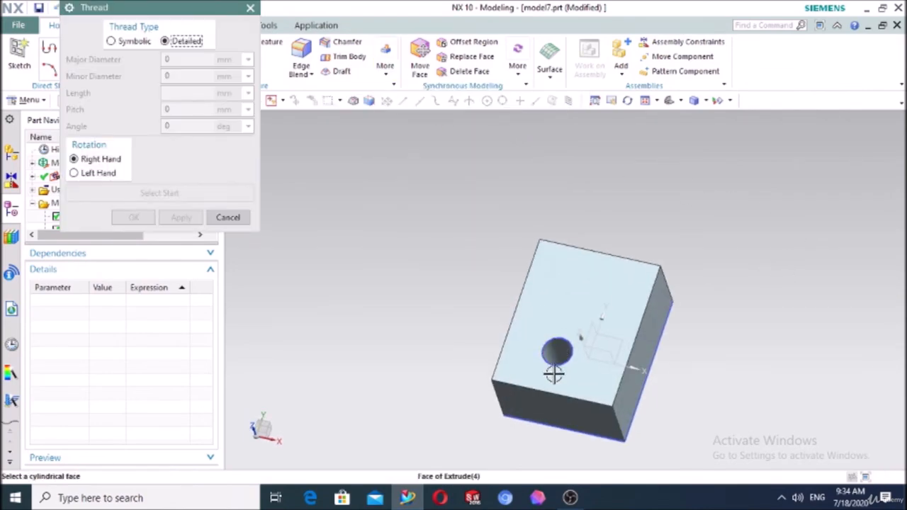
pyautogui.scroll(5, 569, 380)
pyautogui.scroll(3, 569, 380)
pyautogui.click(548, 213)
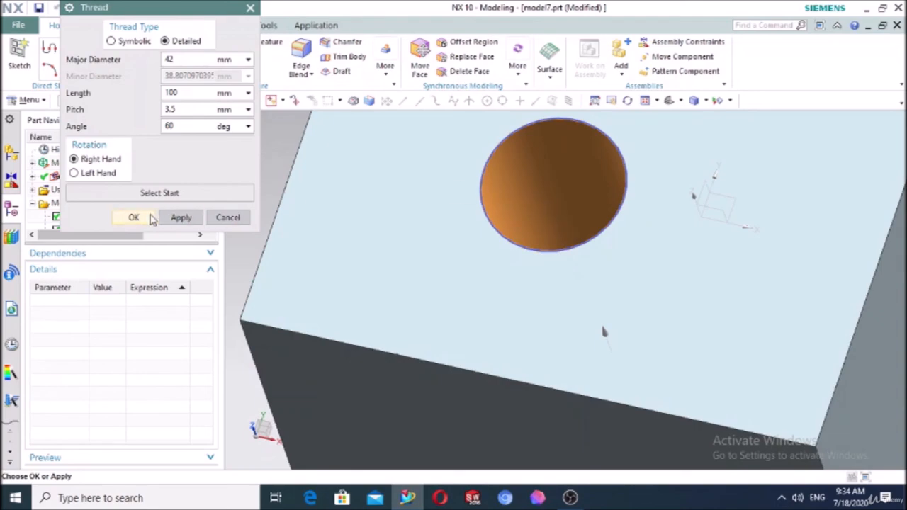
pyautogui.click(155, 195)
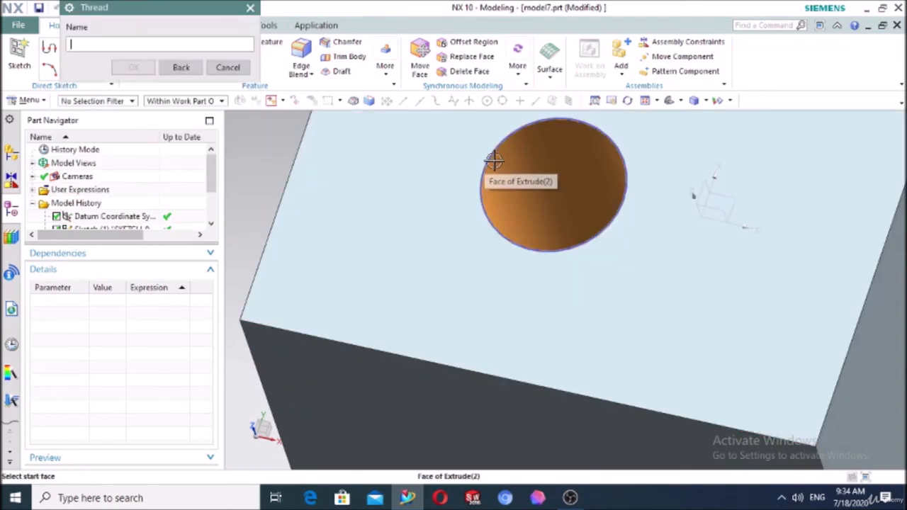
pyautogui.click(490, 158)
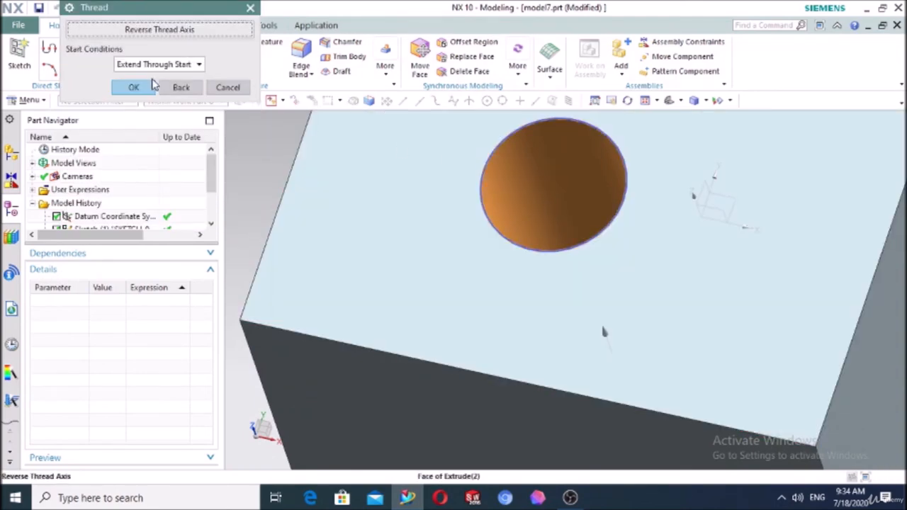
pyautogui.click(133, 88)
pyautogui.click(141, 219)
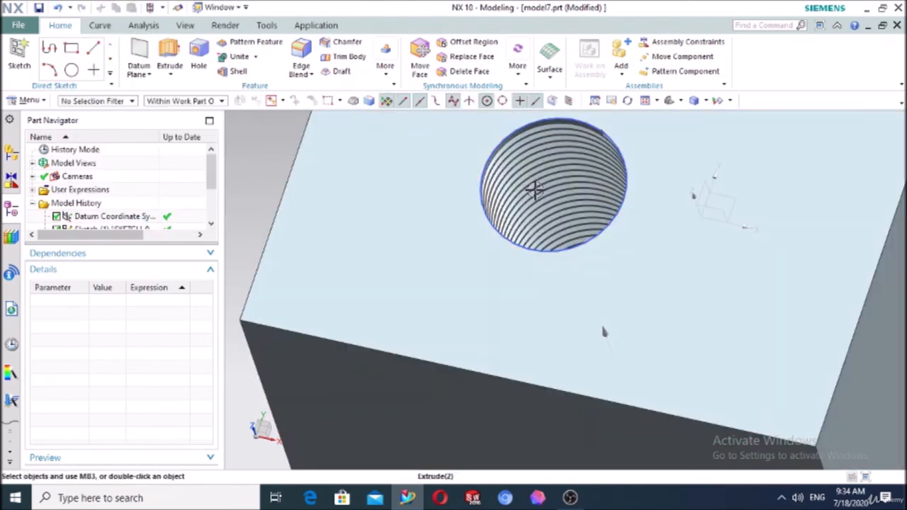
pyautogui.moveTo(551, 253); pyautogui.dragTo(664, 299, button='middle')
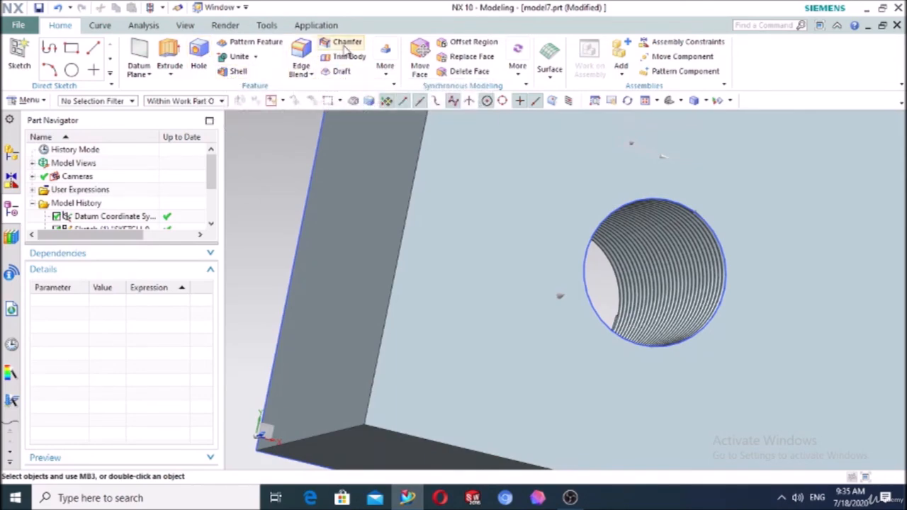
pyautogui.click(384, 70)
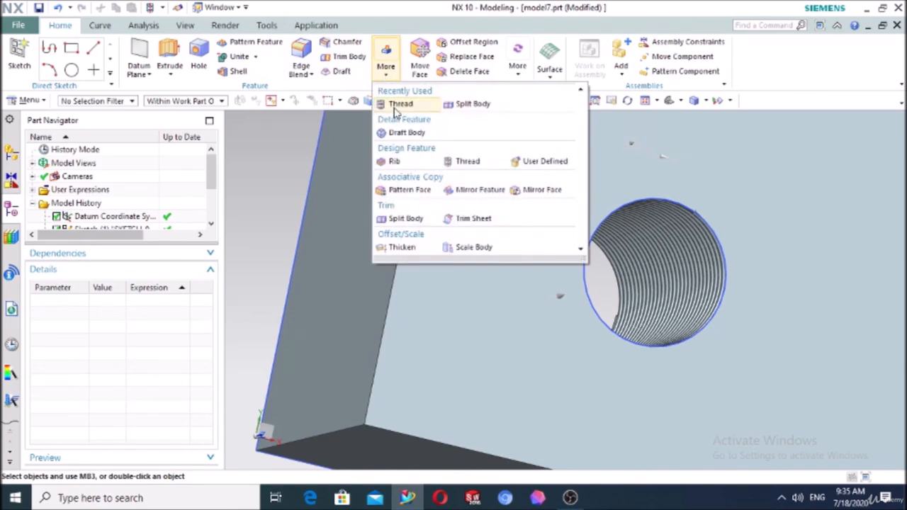
pyautogui.click(275, 159)
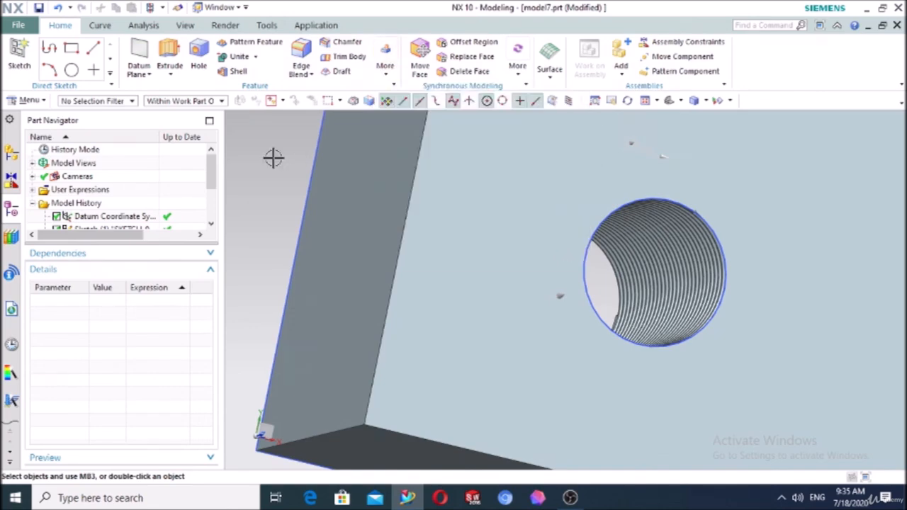